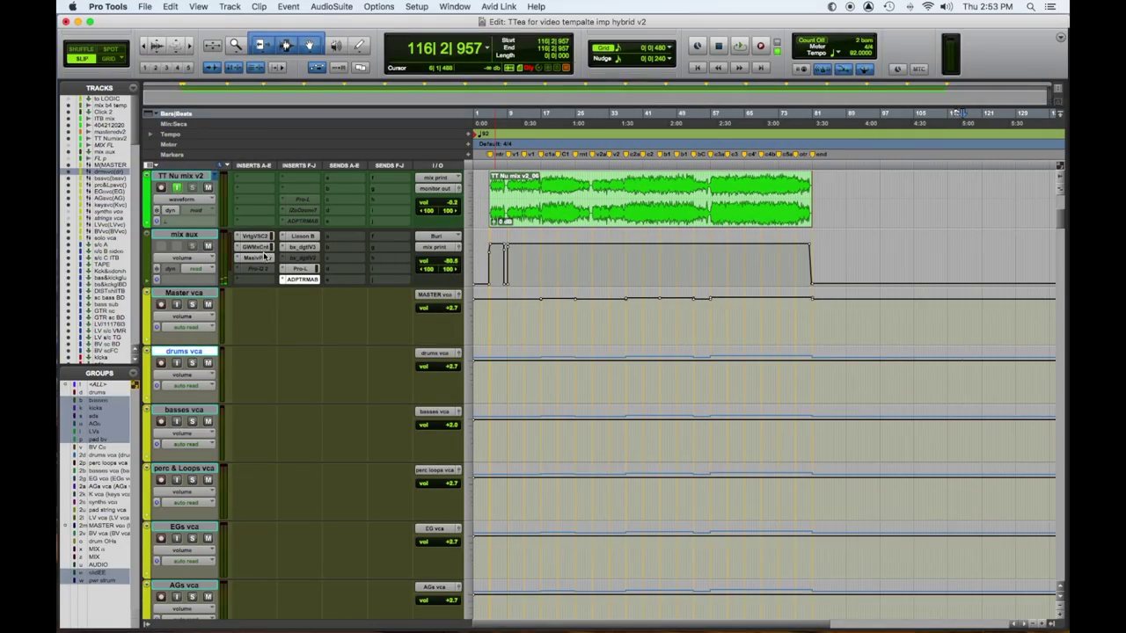
Inspect the VSC-2 and MixCentric inserts, then raise the Manley EQ's third band gain.
{"action": "left_click", "coordinate": [254, 236]}
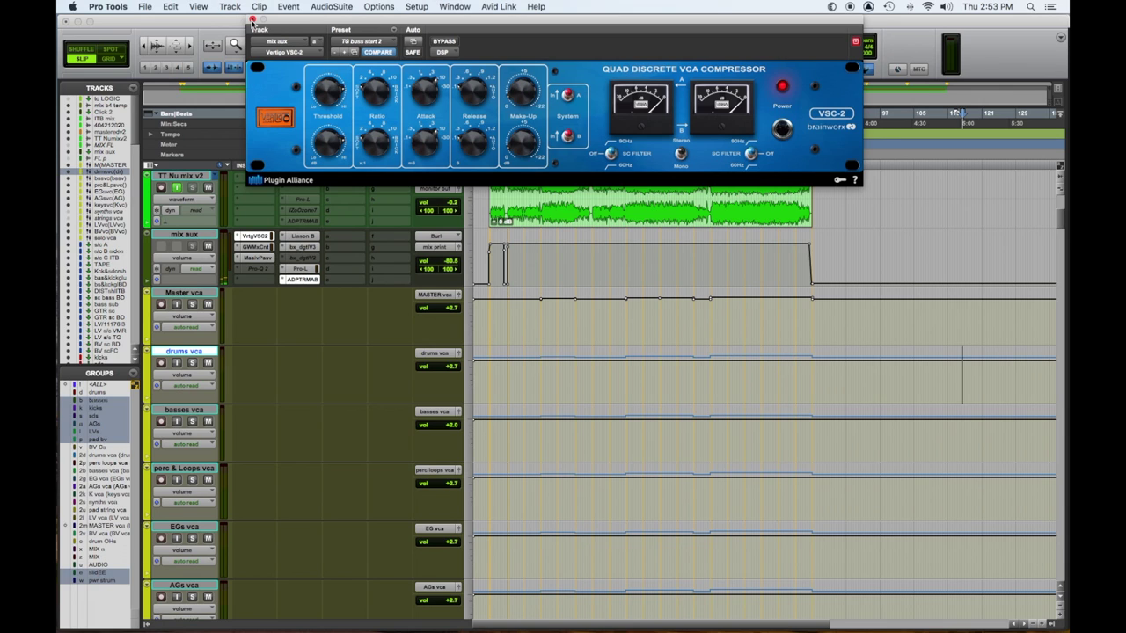
{"action": "left_click", "coordinate": [252, 19]}
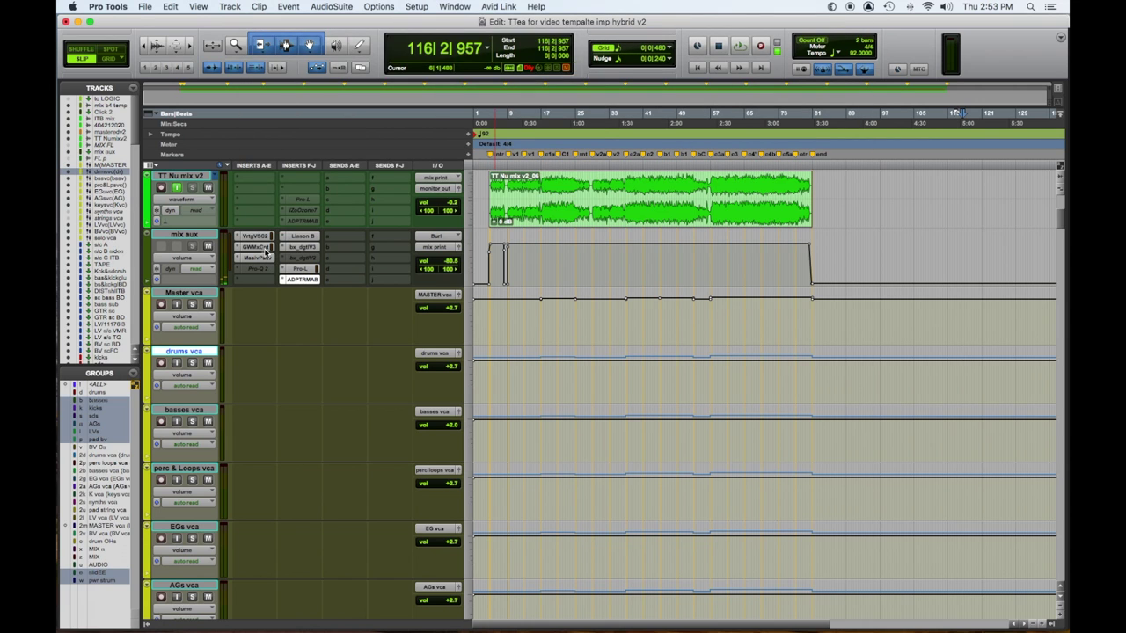
{"action": "left_click", "coordinate": [255, 246]}
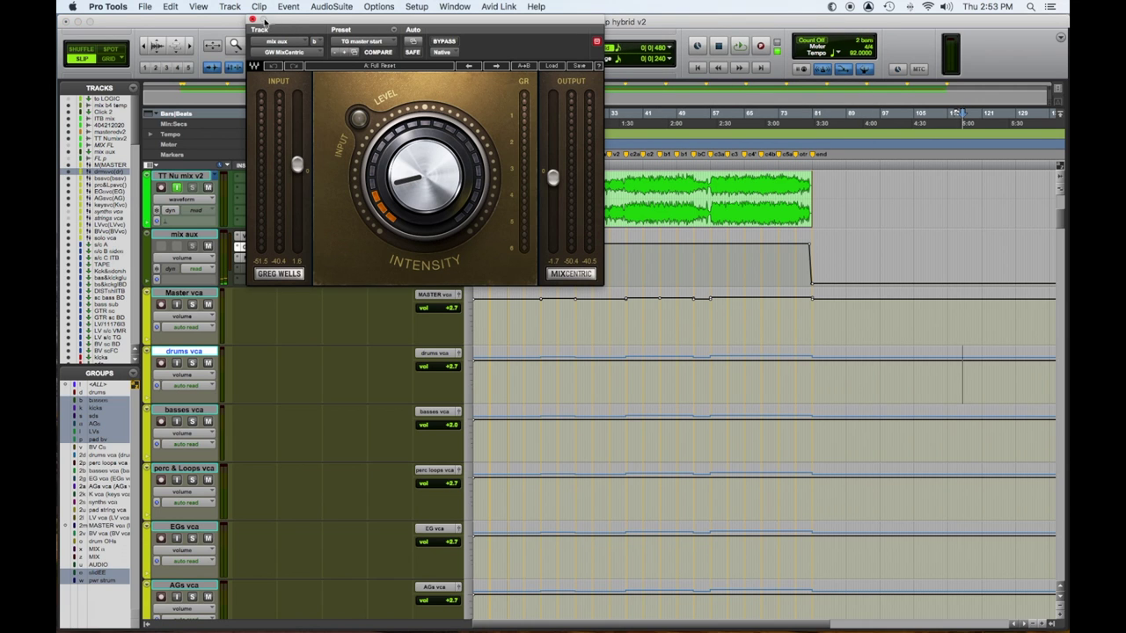
{"action": "left_click", "coordinate": [252, 19]}
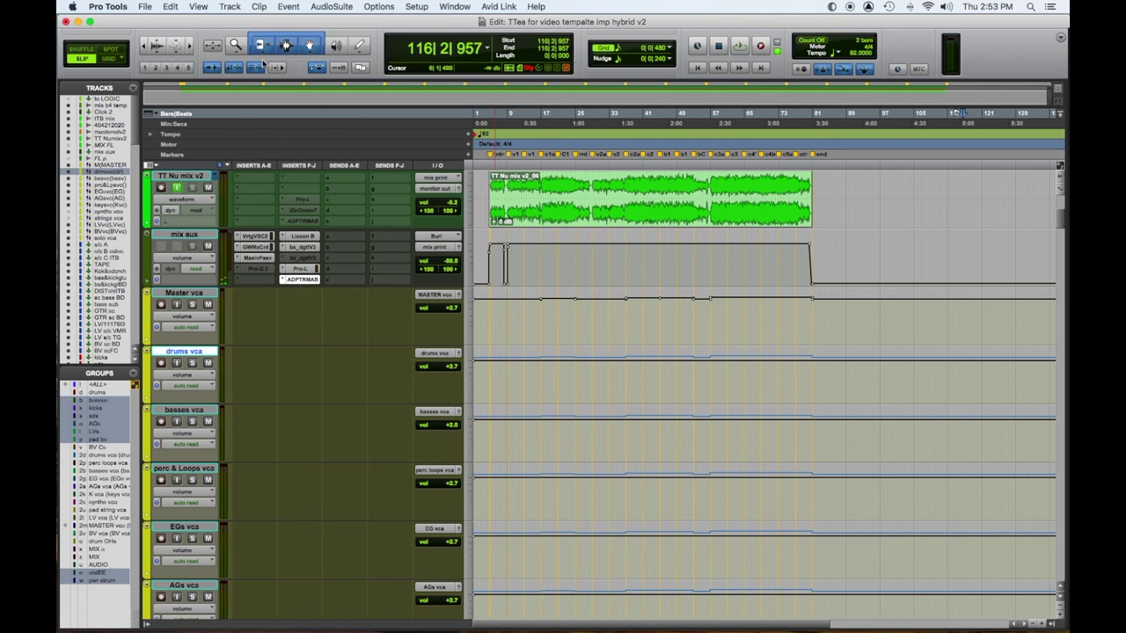
{"action": "left_click", "coordinate": [271, 259]}
{"action": "left_click_drag", "start_coordinate": [440, 121], "coordinate": [438, 112]}
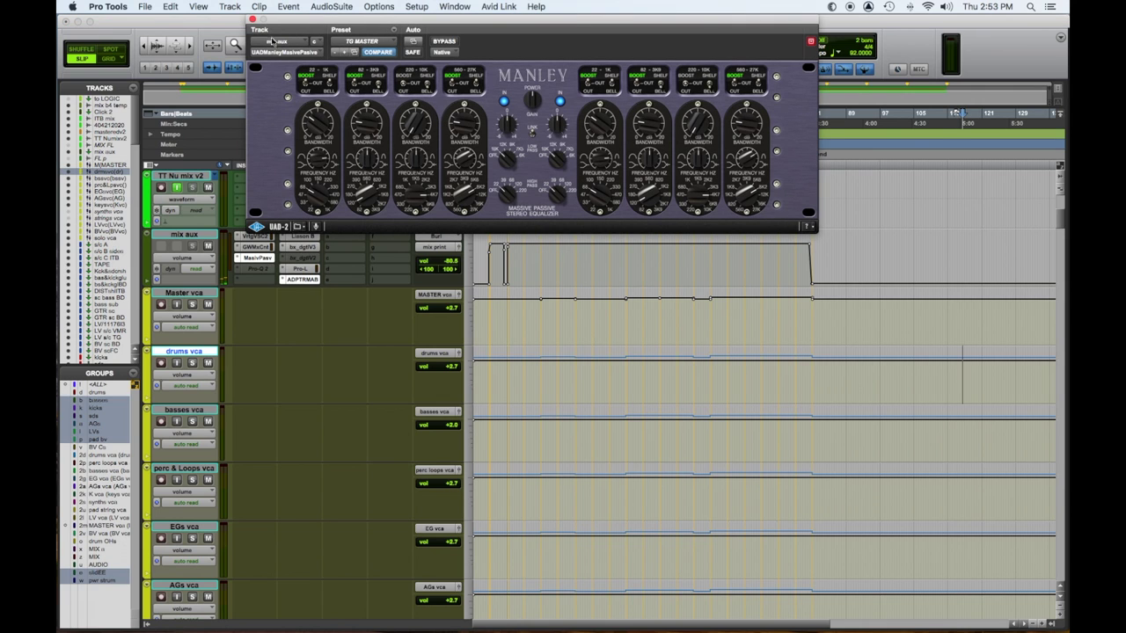
{"action": "left_click", "coordinate": [252, 17]}
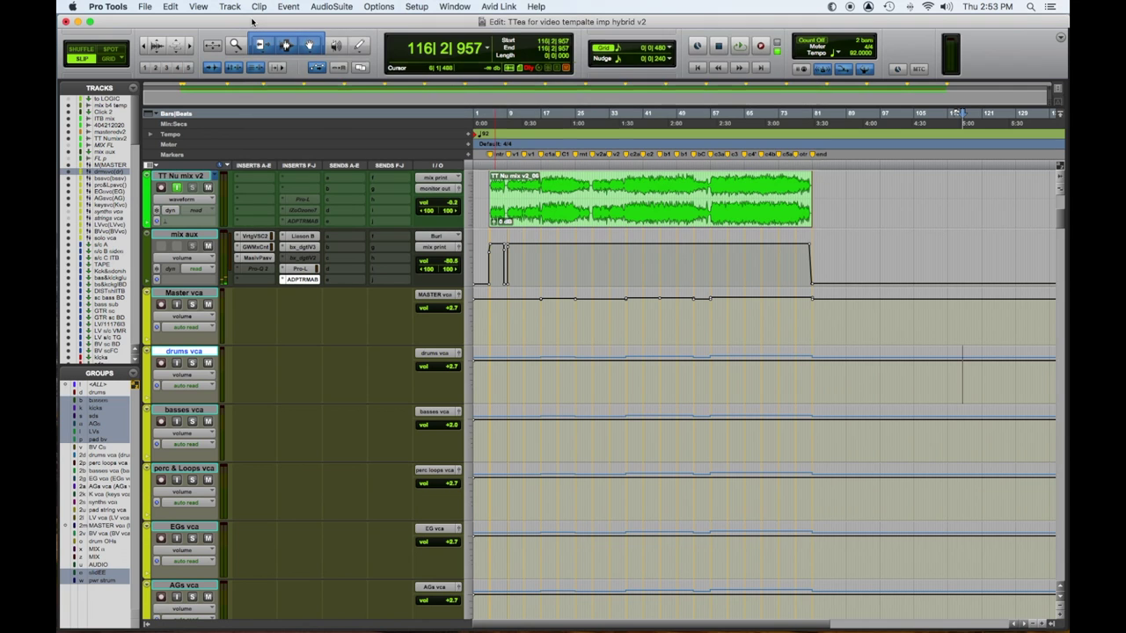
Inspect Liason B, bx_digital V3 and Pro-L, then switch Metric AB to the reference comparison.
{"action": "left_click", "coordinate": [308, 236]}
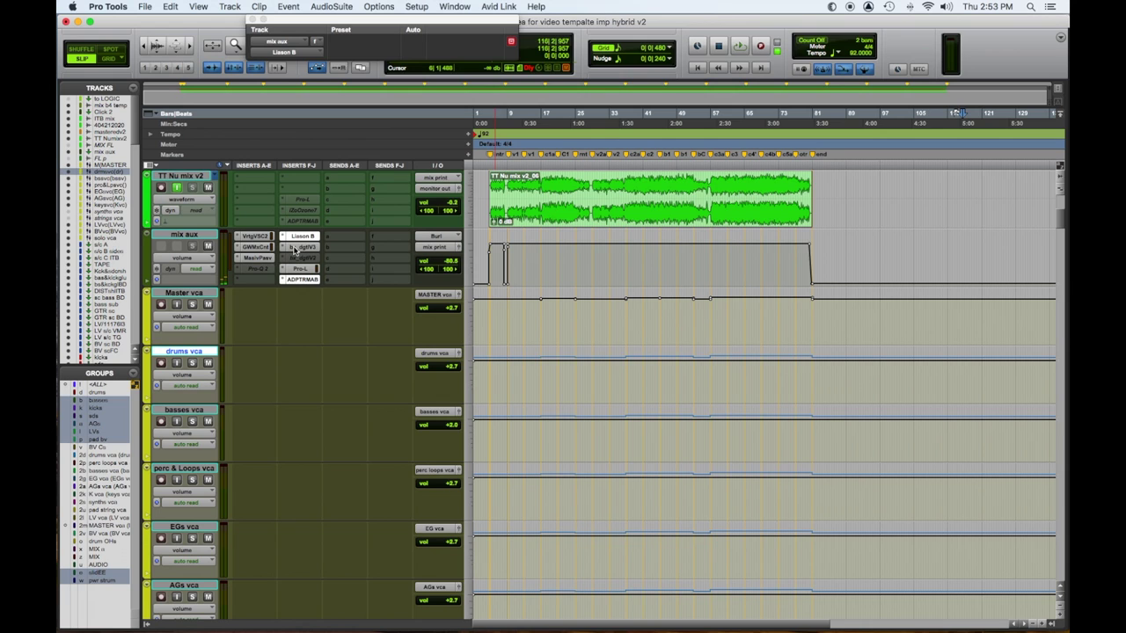
{"action": "left_click", "coordinate": [296, 248]}
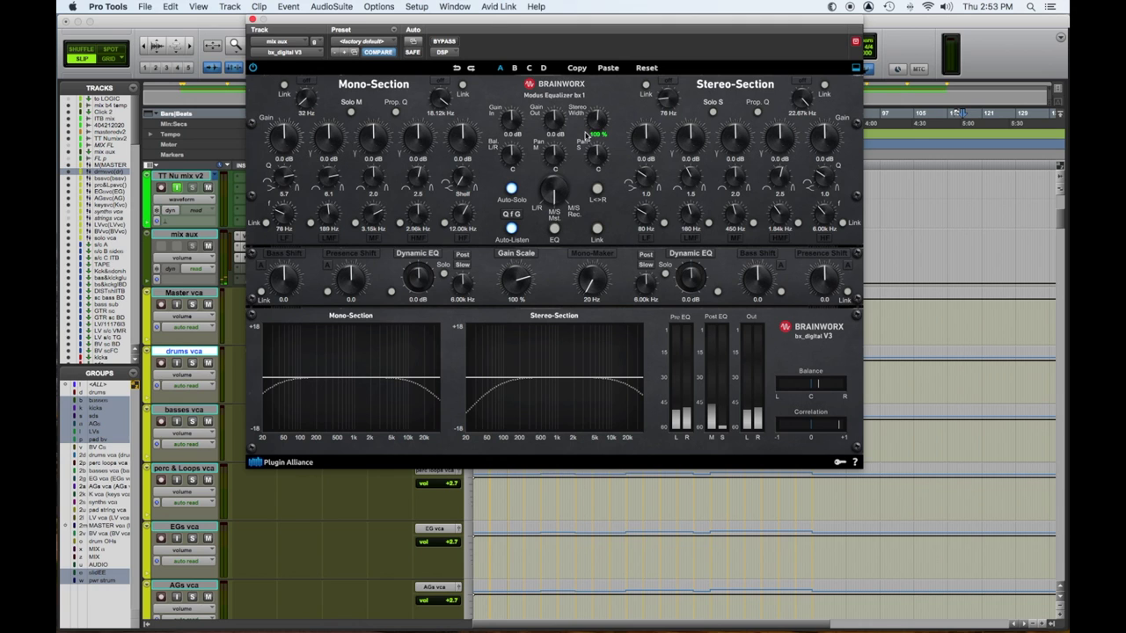
{"action": "left_click", "coordinate": [252, 18]}
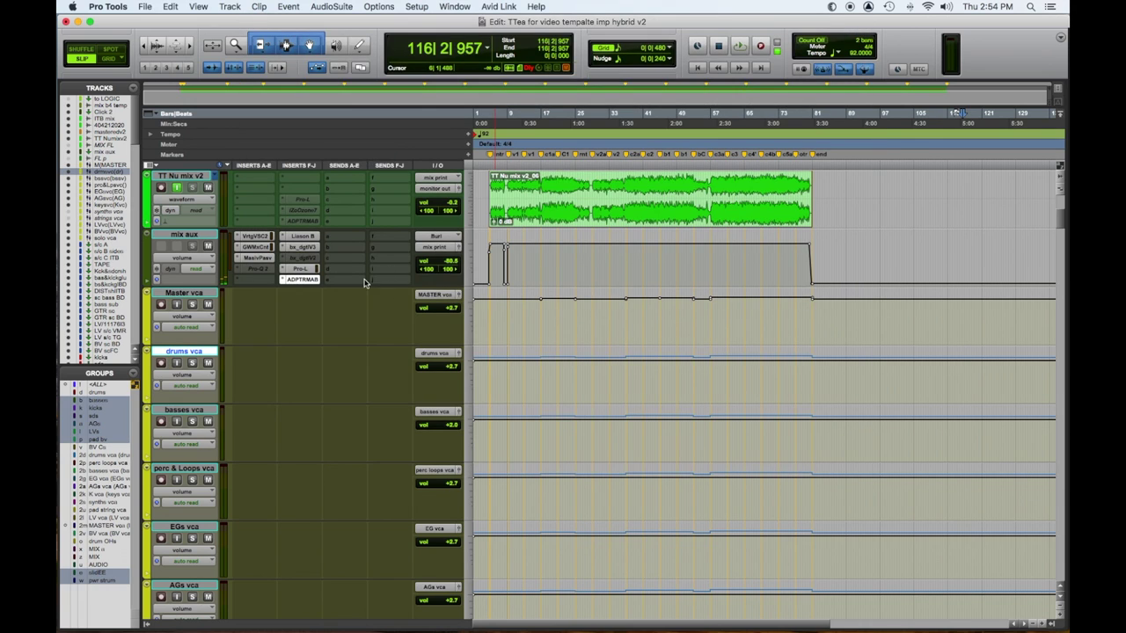
{"action": "left_click", "coordinate": [301, 268]}
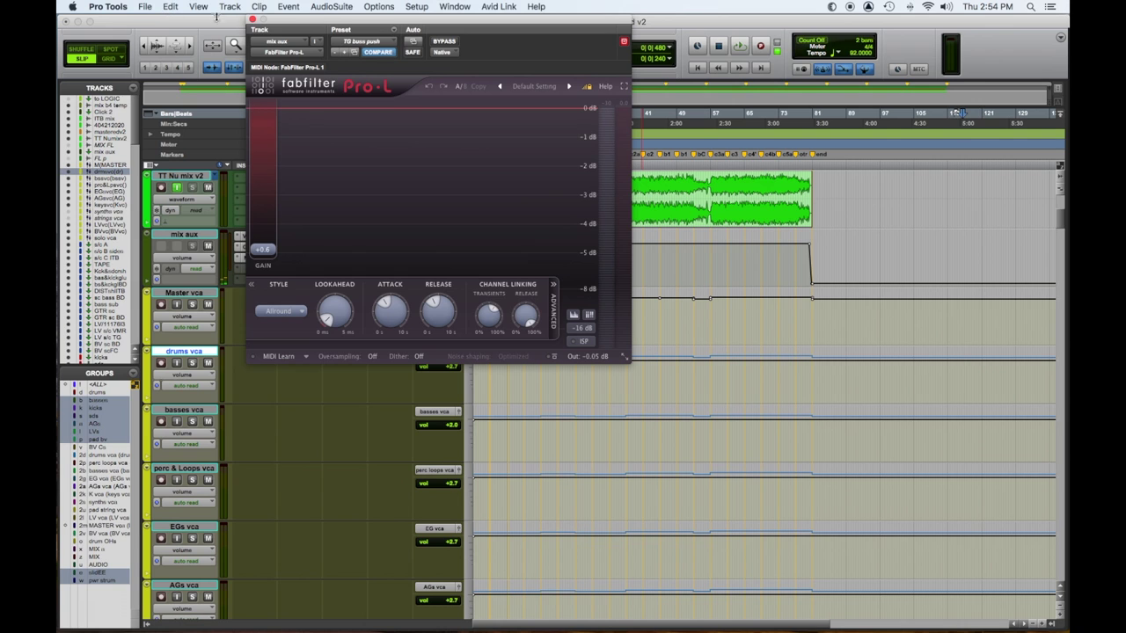
{"action": "left_click", "coordinate": [254, 19]}
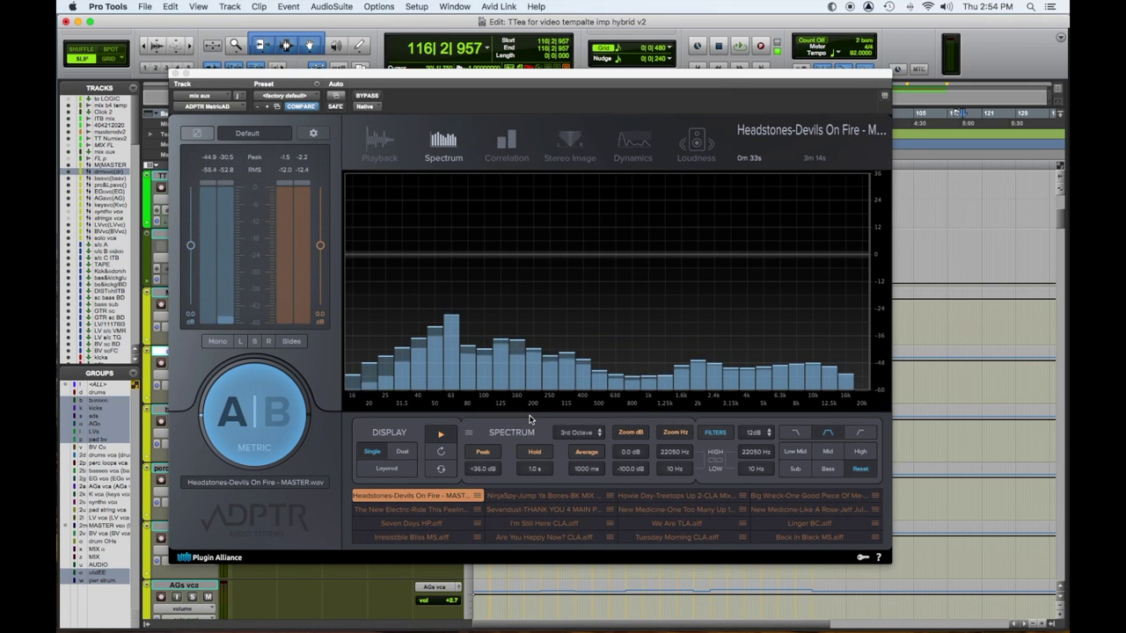
{"action": "left_click", "coordinate": [259, 423]}
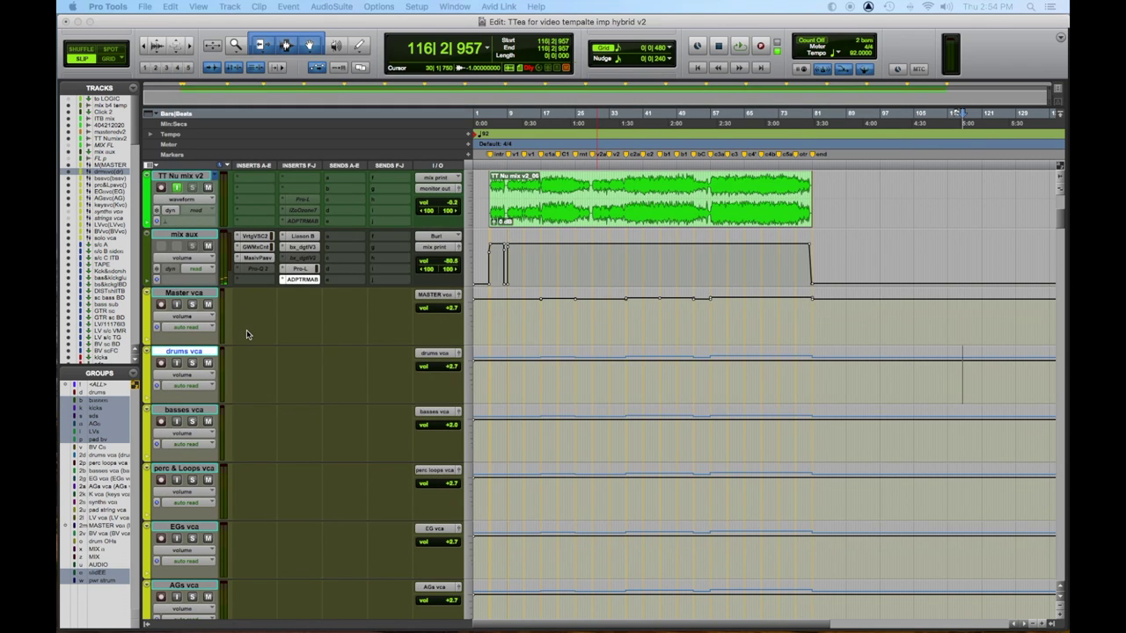
Scroll down to the aux returns from solo vca to bass &kickglueBD while the song plays.
{"action": "scroll", "coordinate": [247, 330], "scroll_direction": "down", "scroll_amount": 2}
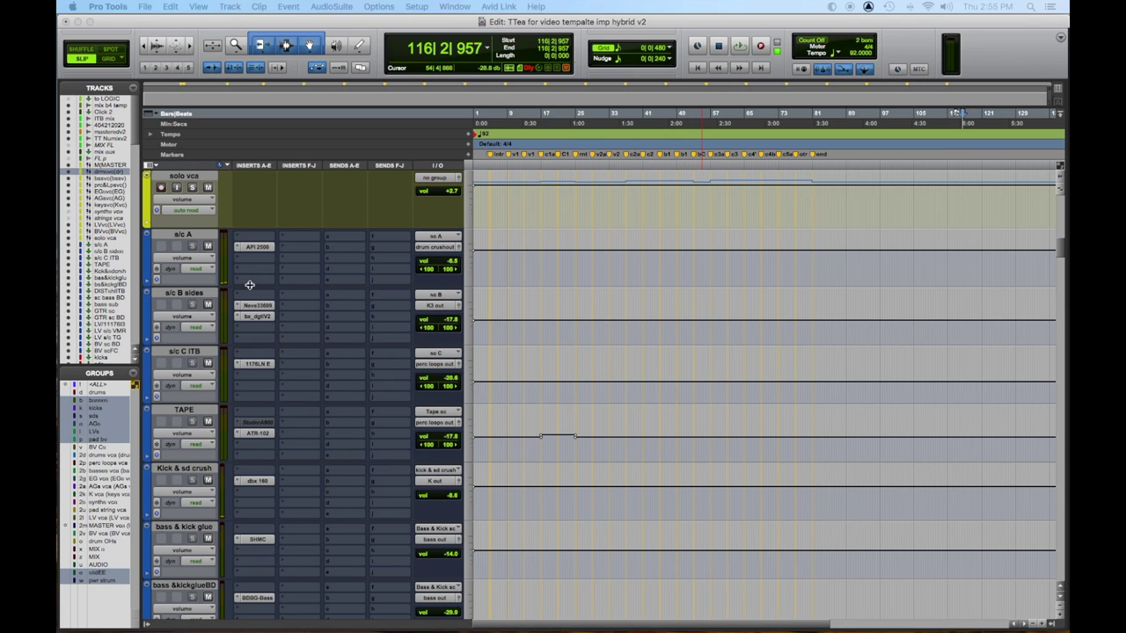
{"action": "scroll", "coordinate": [250, 285], "scroll_direction": "down", "scroll_amount": 4}
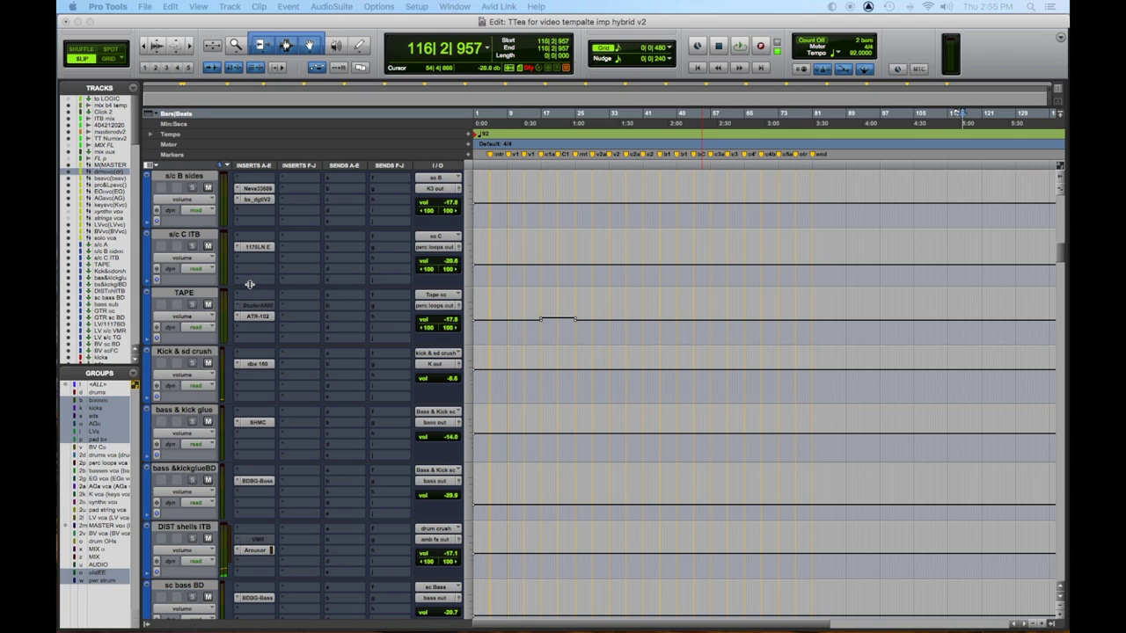
{"action": "scroll", "coordinate": [250, 284], "scroll_direction": "down", "scroll_amount": 3}
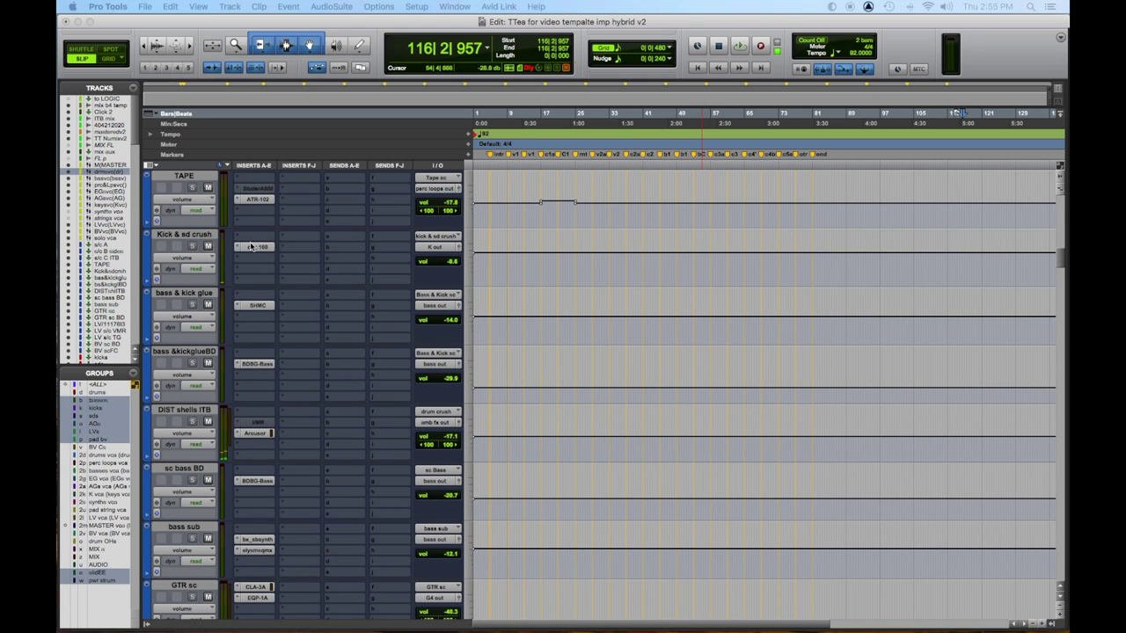
Show the dbx 160, Shadow Hills, BD BG-Bass and Arousor plug-ins in turn, then close Arousor.
{"action": "left_click", "coordinate": [250, 248]}
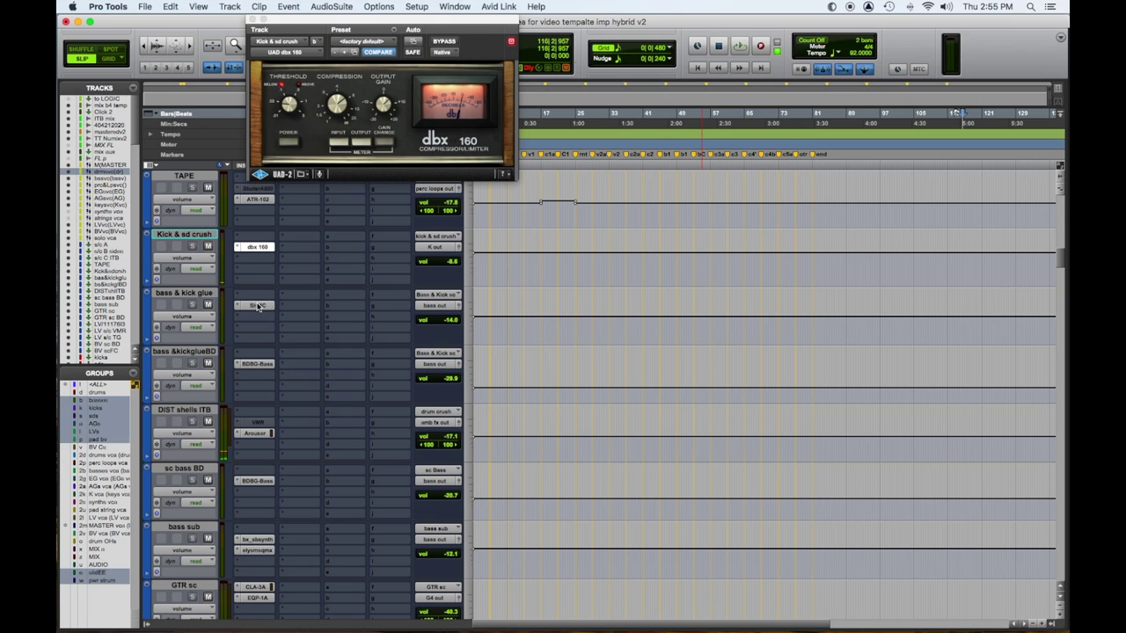
{"action": "left_click", "coordinate": [257, 305]}
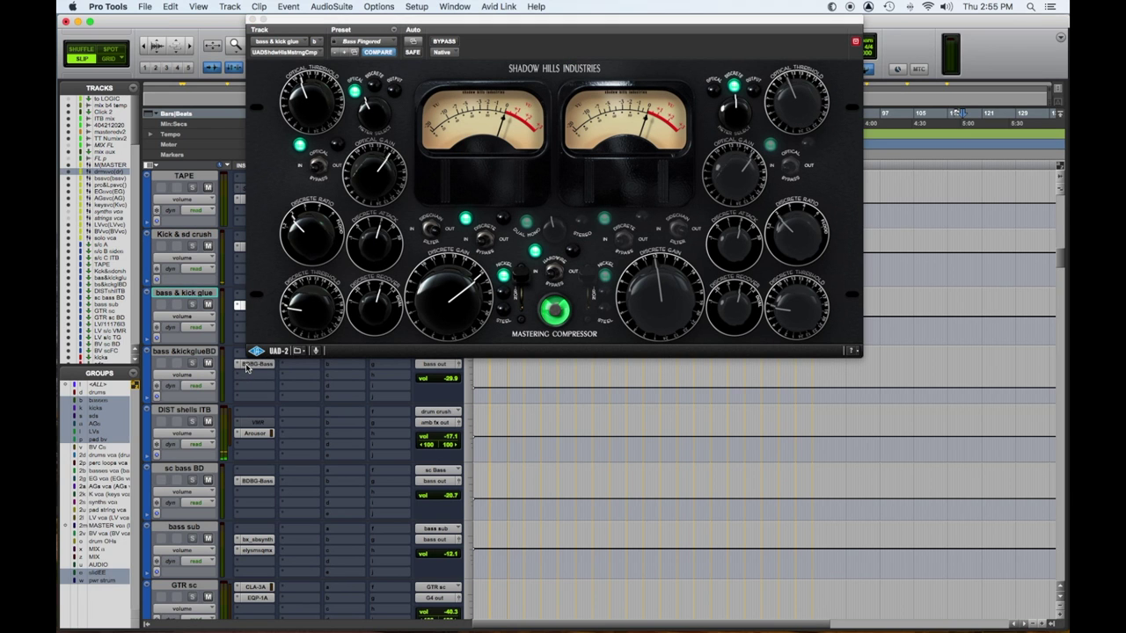
{"action": "left_click", "coordinate": [249, 365]}
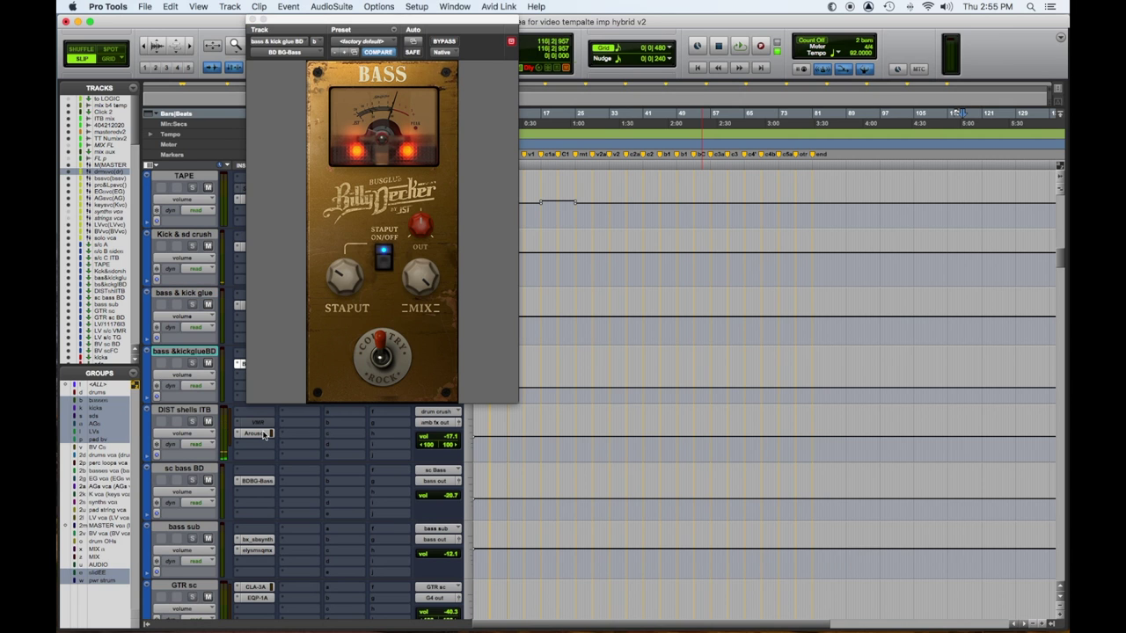
{"action": "left_click", "coordinate": [263, 434]}
{"action": "scroll", "coordinate": [283, 458], "scroll_direction": "down", "scroll_amount": 2}
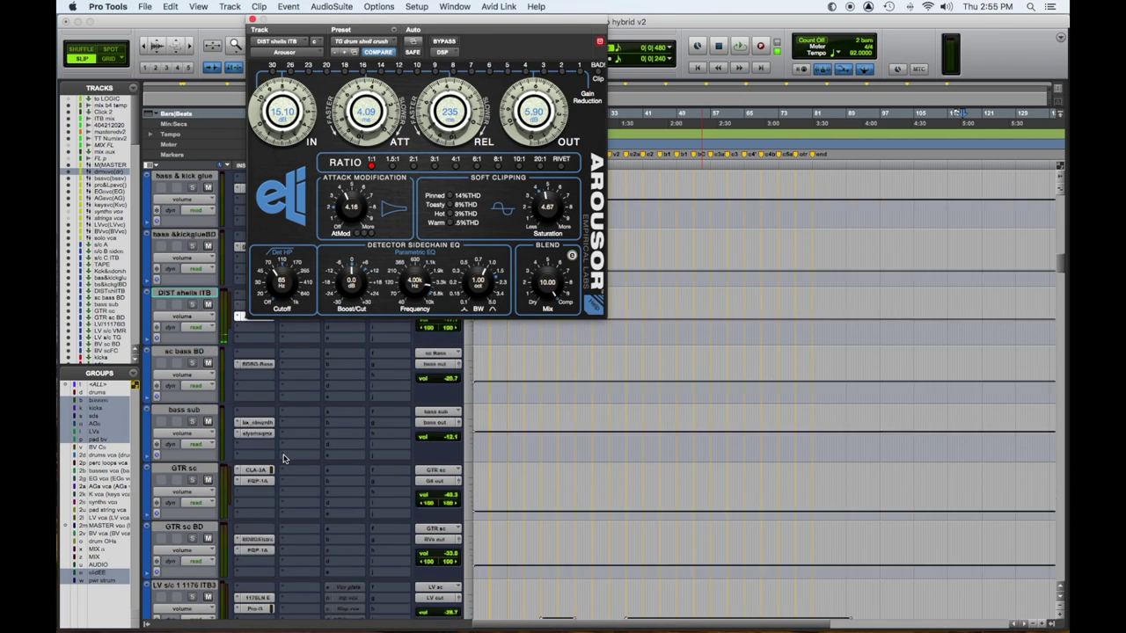
{"action": "scroll", "coordinate": [283, 461], "scroll_direction": "down", "scroll_amount": 3}
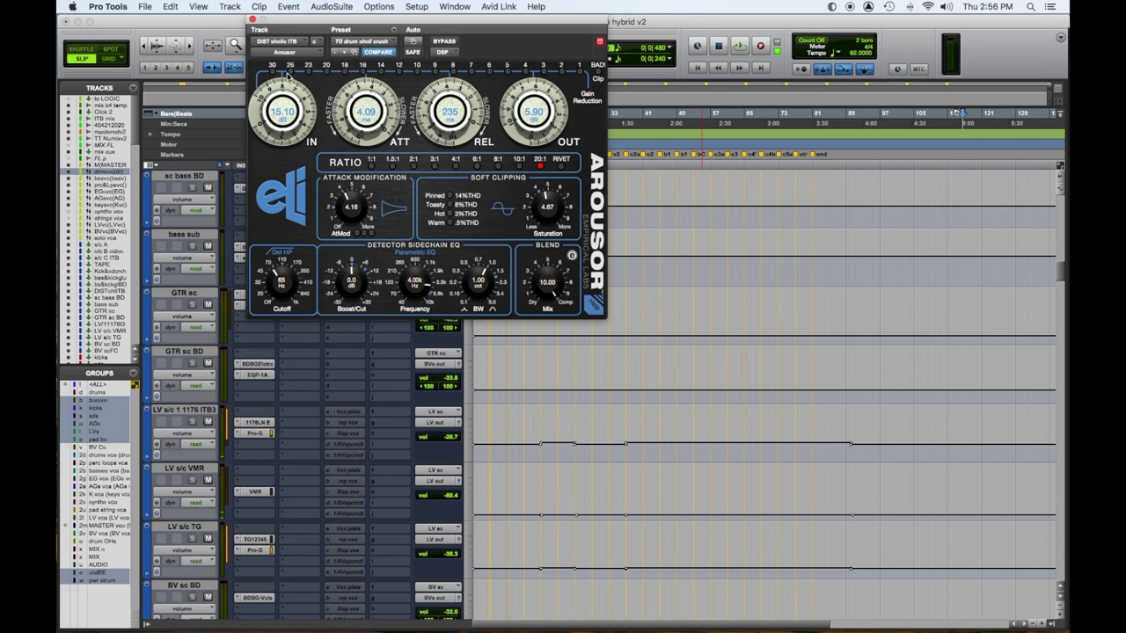
{"action": "left_click", "coordinate": [252, 18]}
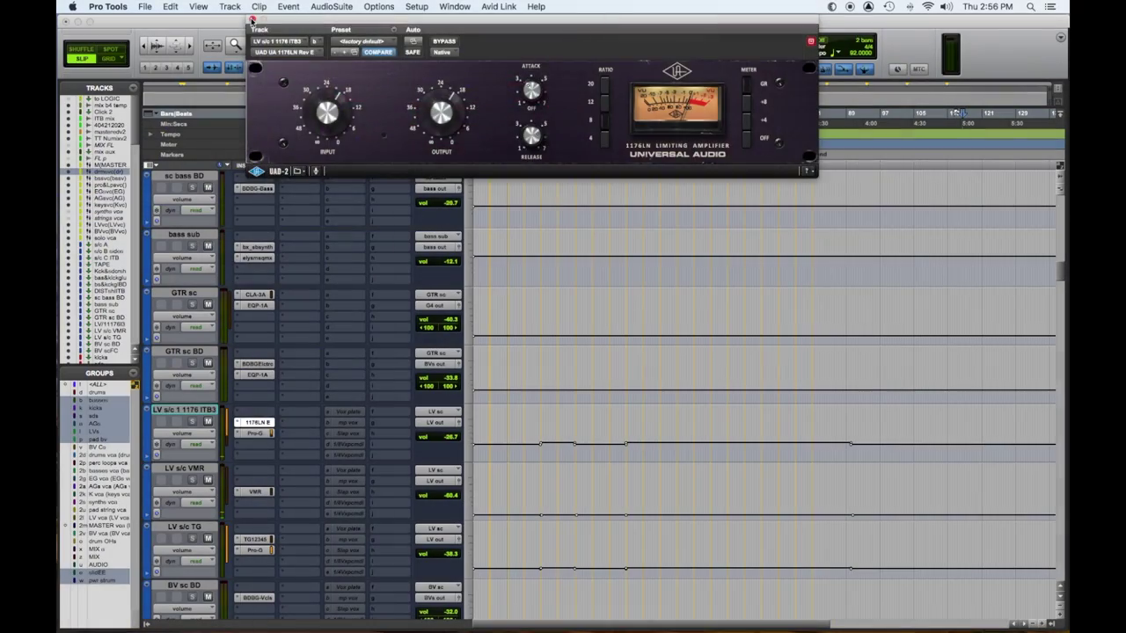
Close the 1176 window and scroll down to the kicks, sds, Toms, Perc and Loops tracks.
{"action": "left_click", "coordinate": [241, 12]}
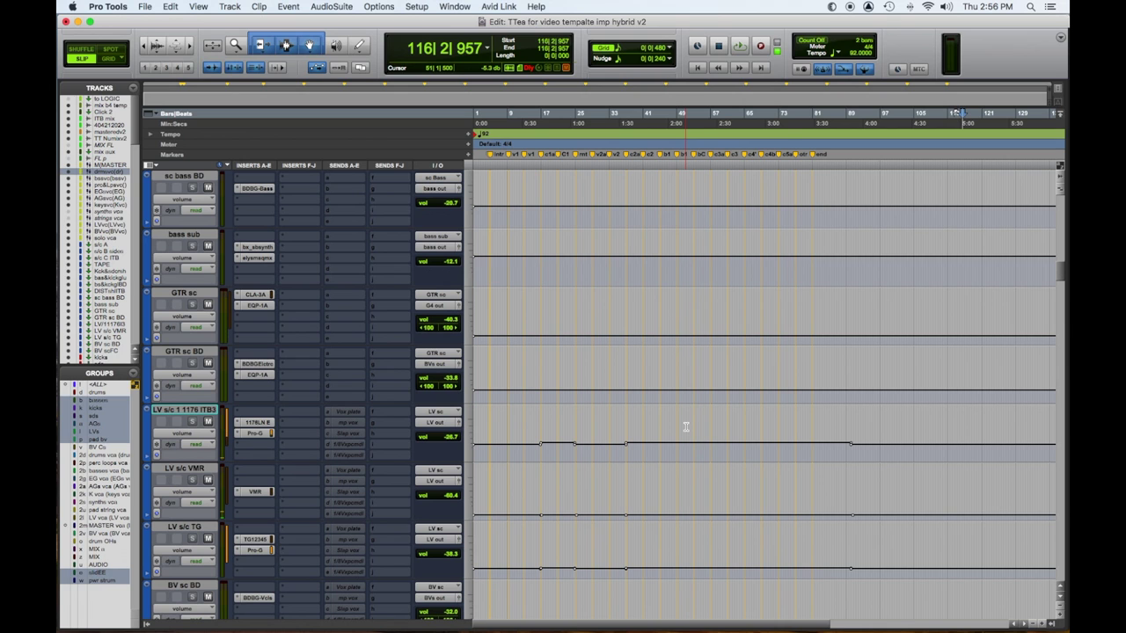
{"action": "scroll", "coordinate": [687, 427], "scroll_direction": "down", "scroll_amount": 10}
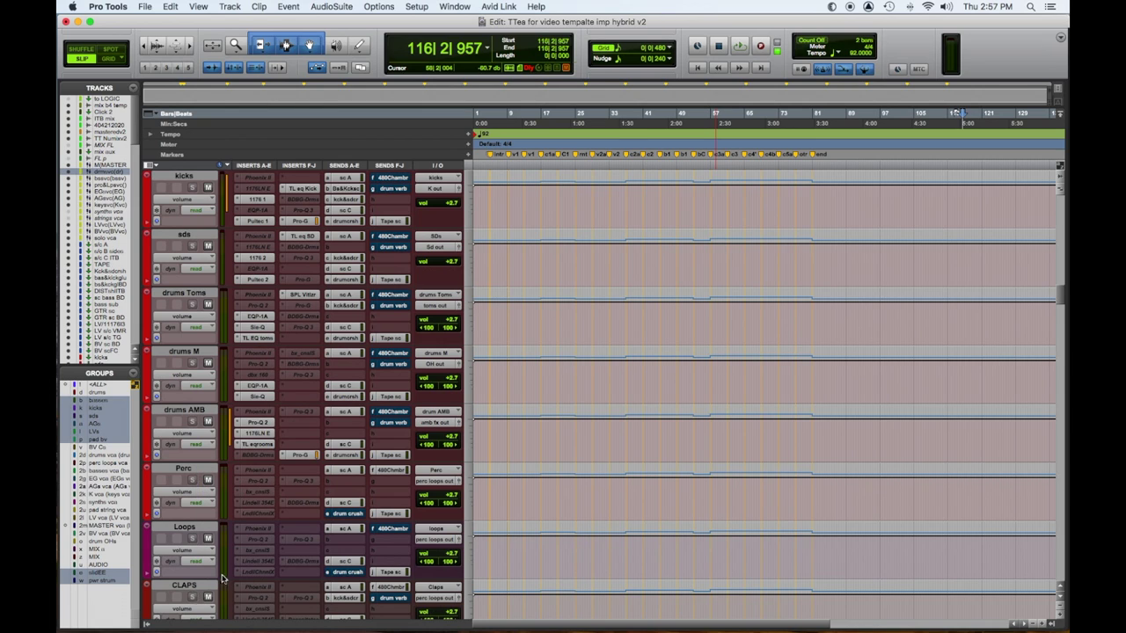
{"action": "scroll", "coordinate": [226, 573], "scroll_direction": "up", "scroll_amount": 1}
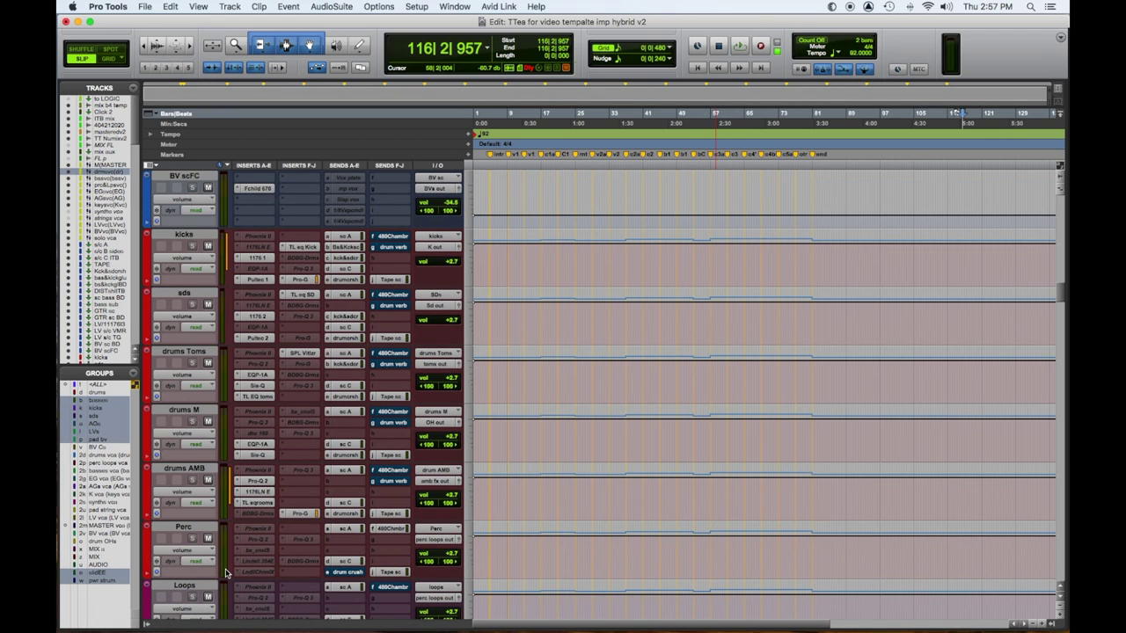
{"action": "left_click", "coordinate": [246, 259]}
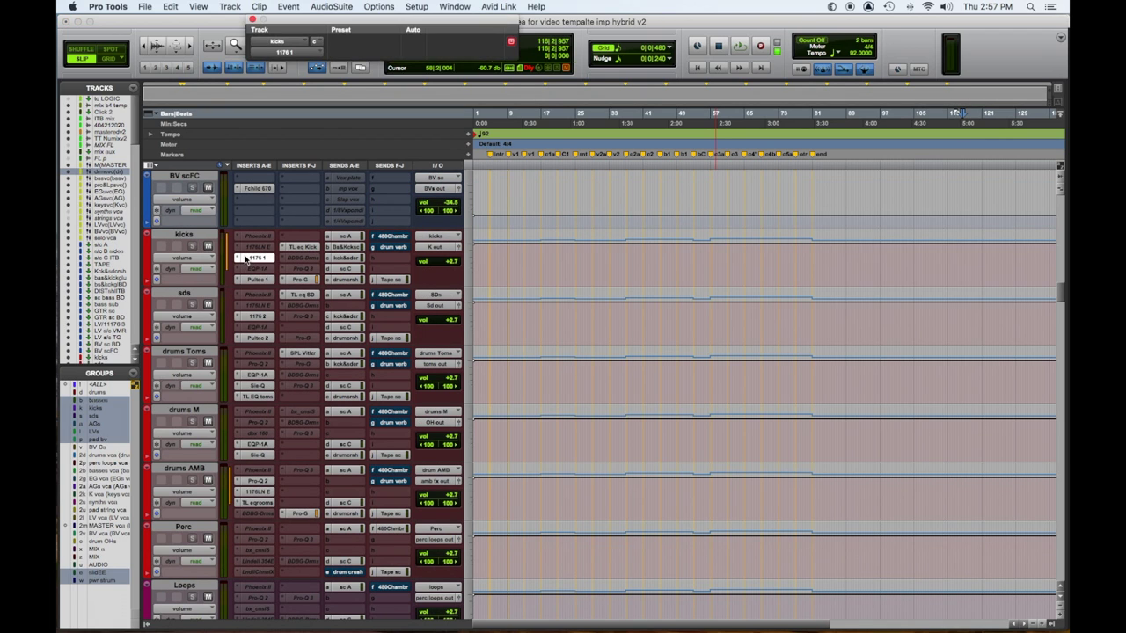
{"action": "left_click", "coordinate": [252, 19]}
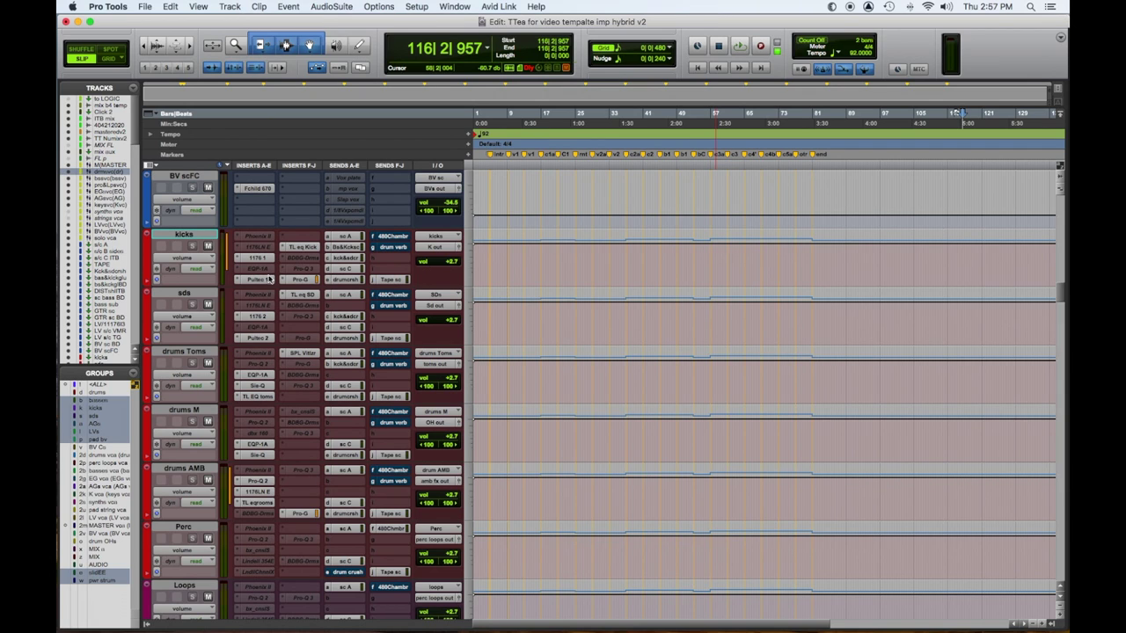
{"action": "left_click", "coordinate": [268, 279]}
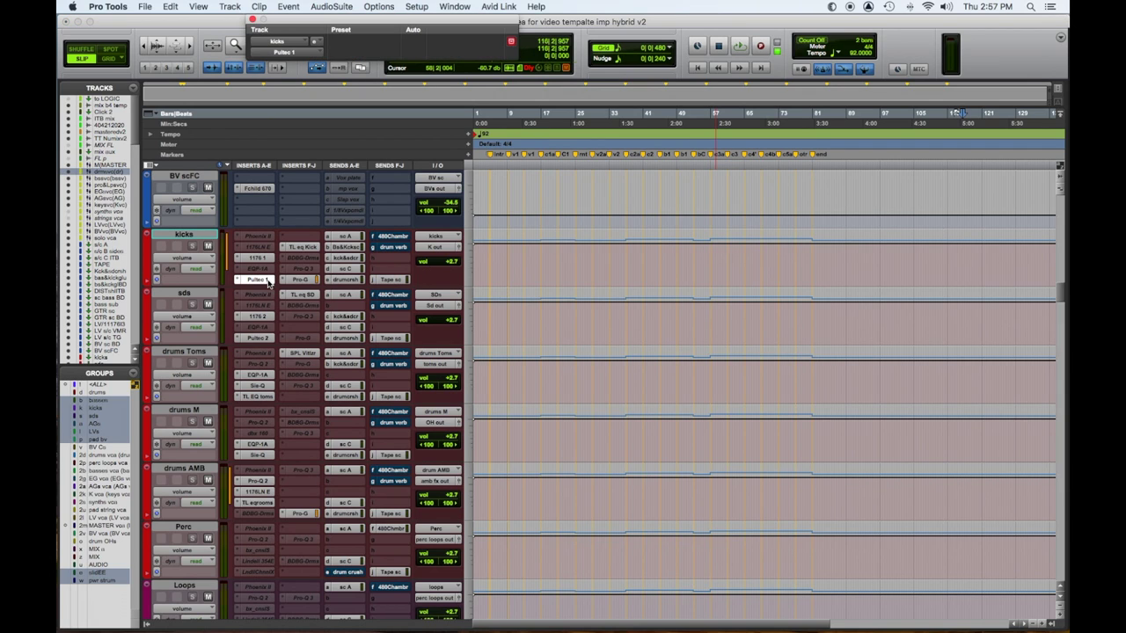
{"action": "left_click", "coordinate": [253, 18]}
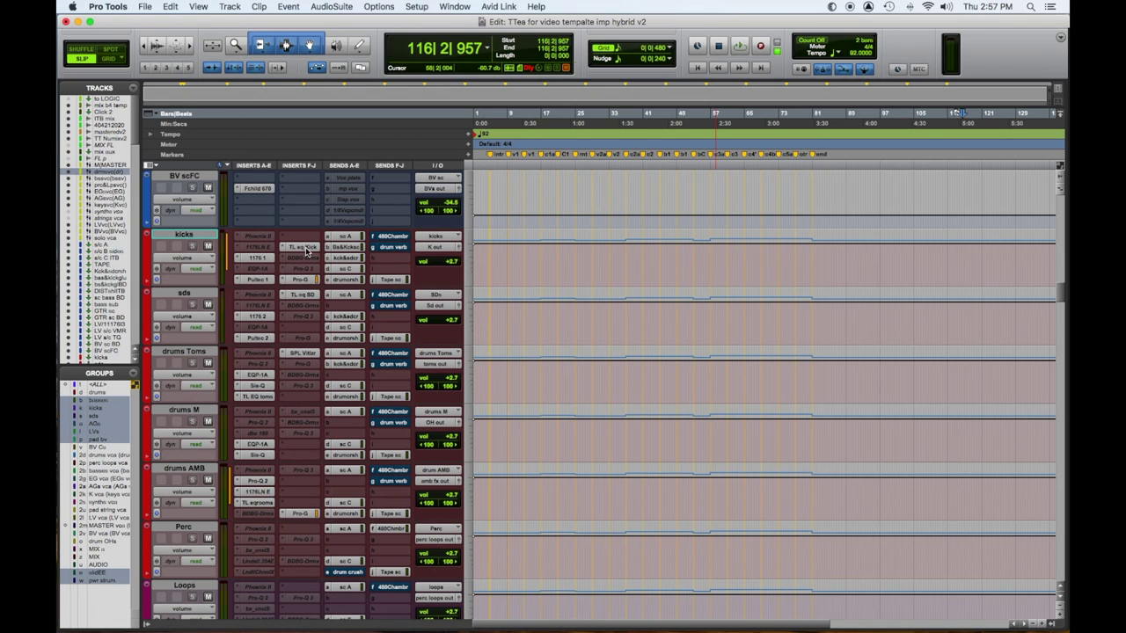
{"action": "left_click", "coordinate": [306, 248]}
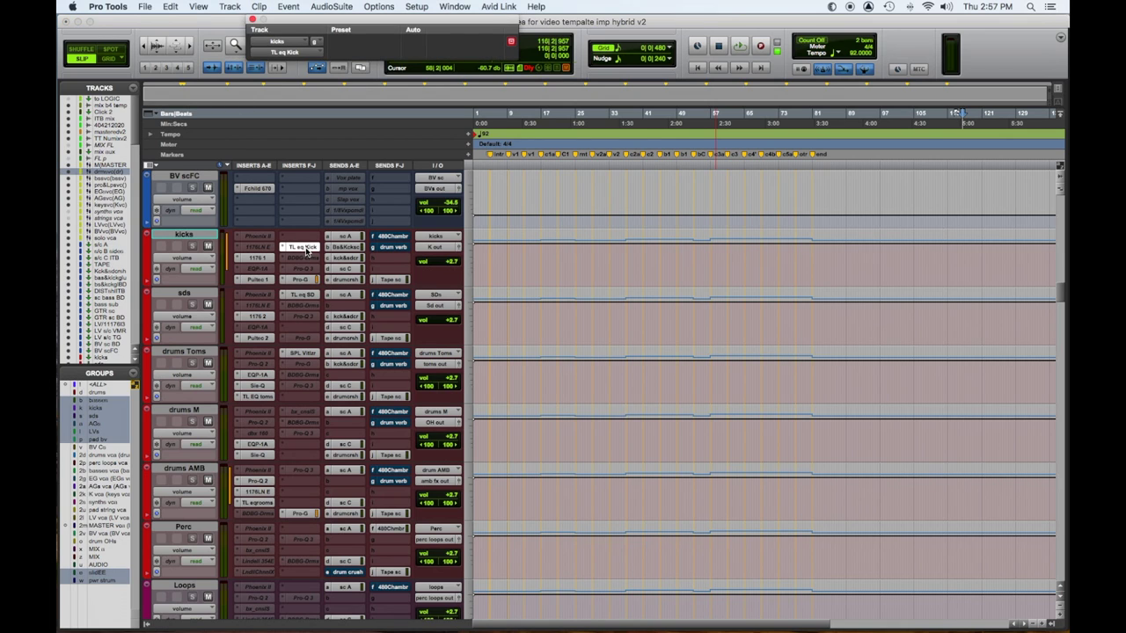
{"action": "left_click", "coordinate": [253, 19]}
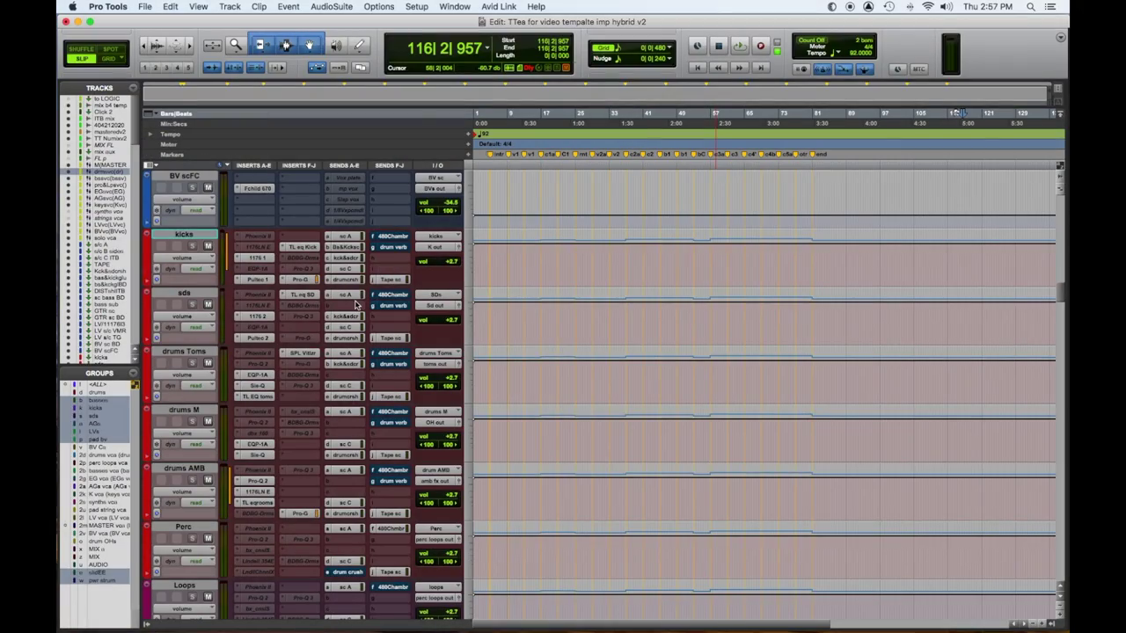
{"action": "scroll", "coordinate": [299, 280], "scroll_direction": "down", "scroll_amount": 1}
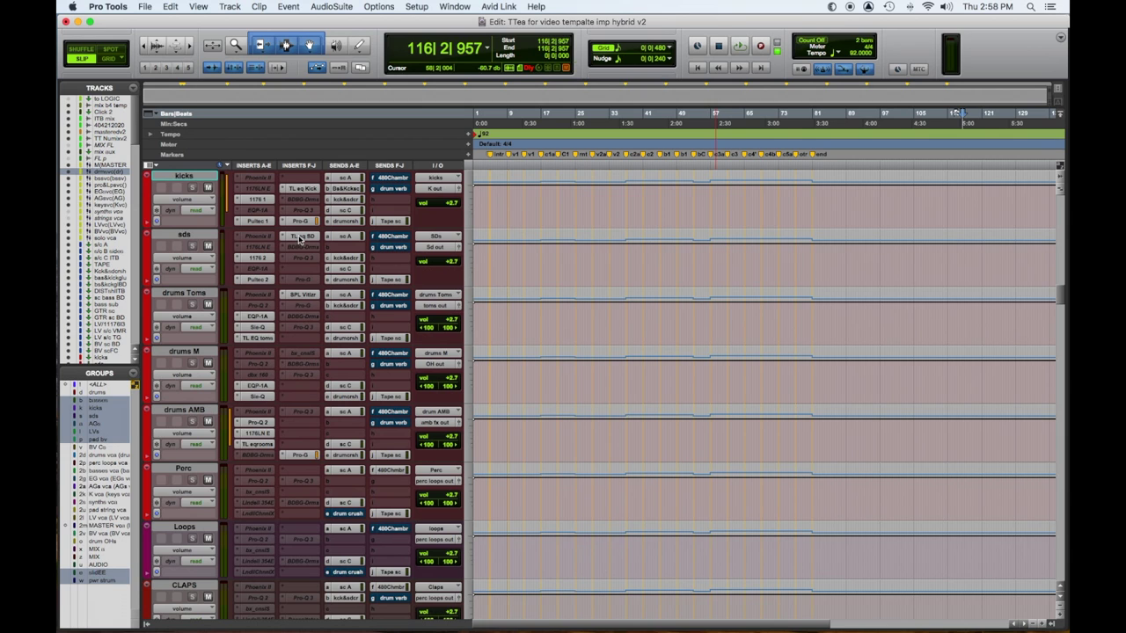
{"action": "scroll", "coordinate": [290, 306], "scroll_direction": "down", "scroll_amount": 3}
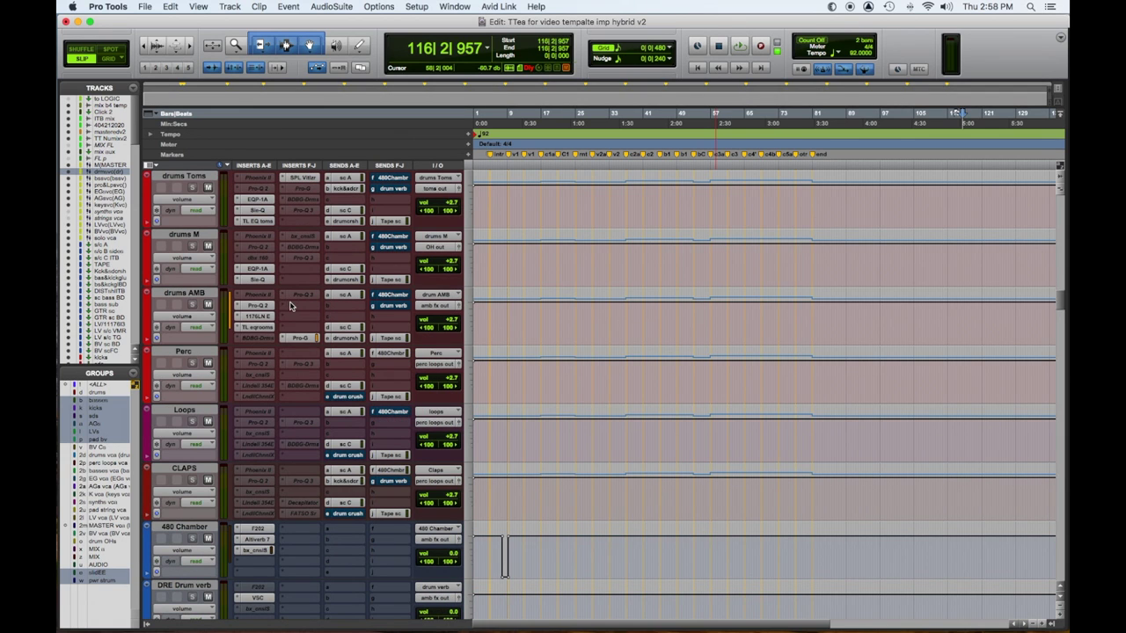
{"action": "left_click", "coordinate": [256, 200]}
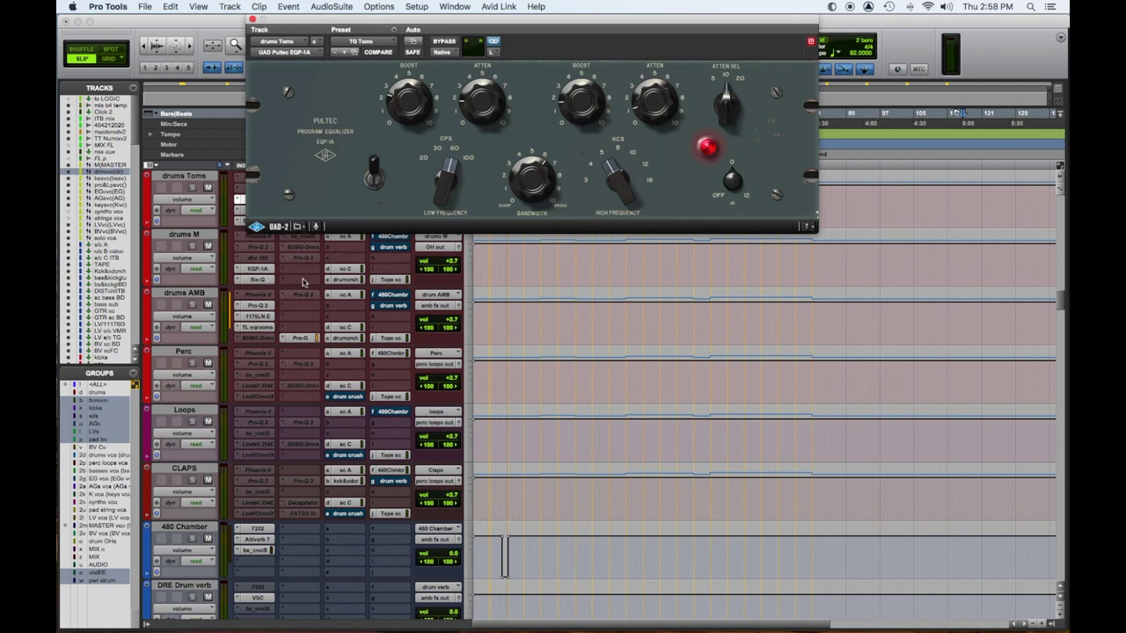
{"action": "left_click", "coordinate": [254, 19]}
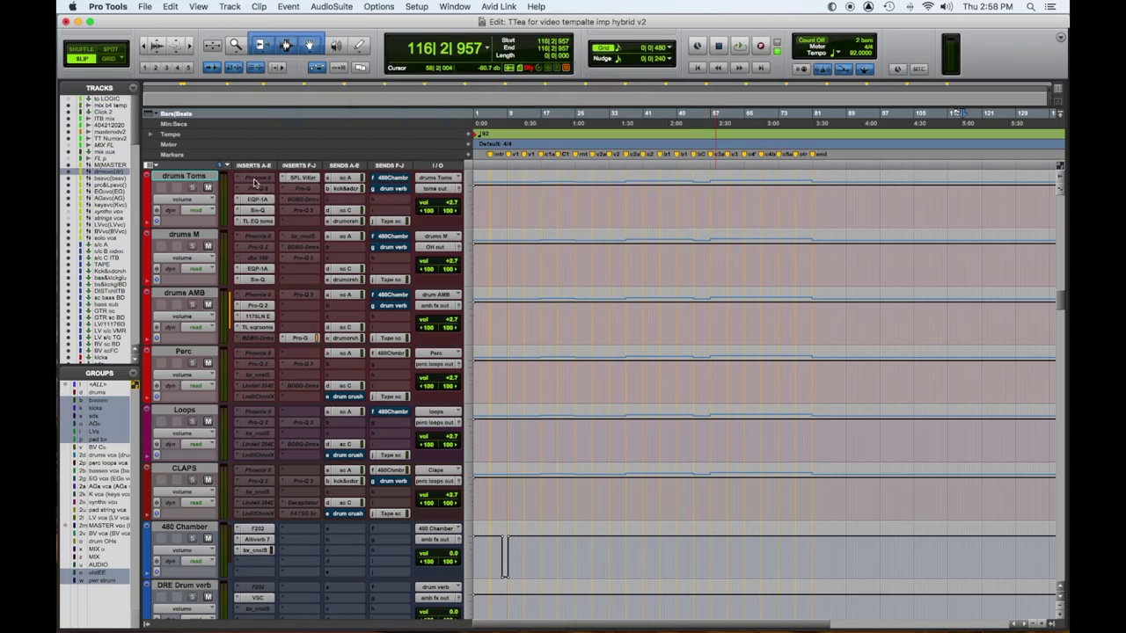
{"action": "left_click", "coordinate": [257, 210]}
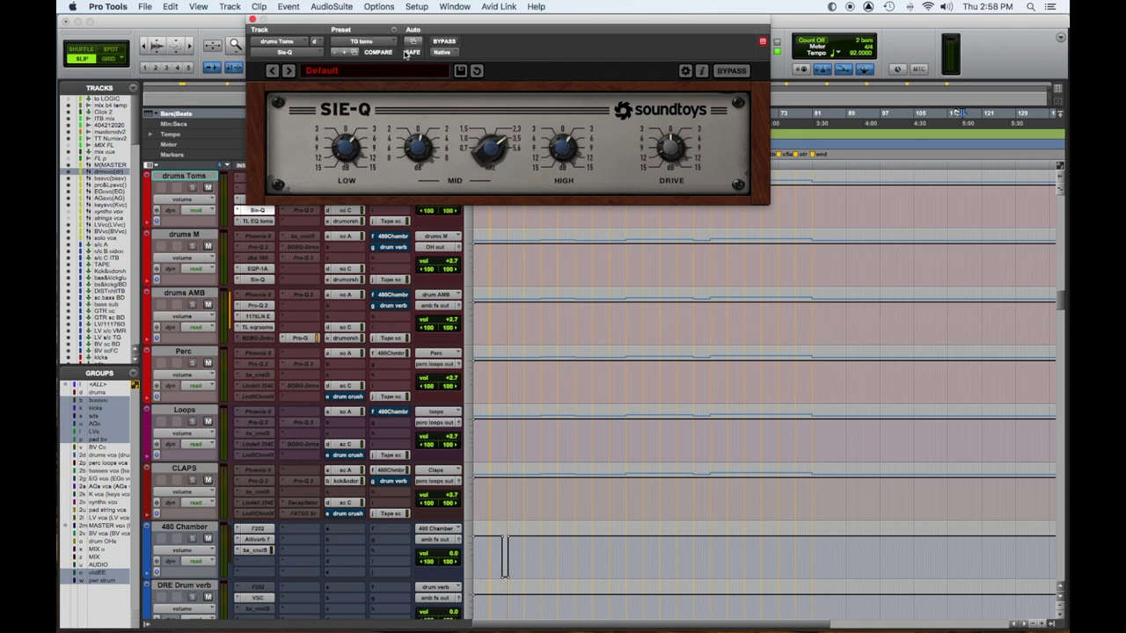
{"action": "left_click", "coordinate": [252, 18]}
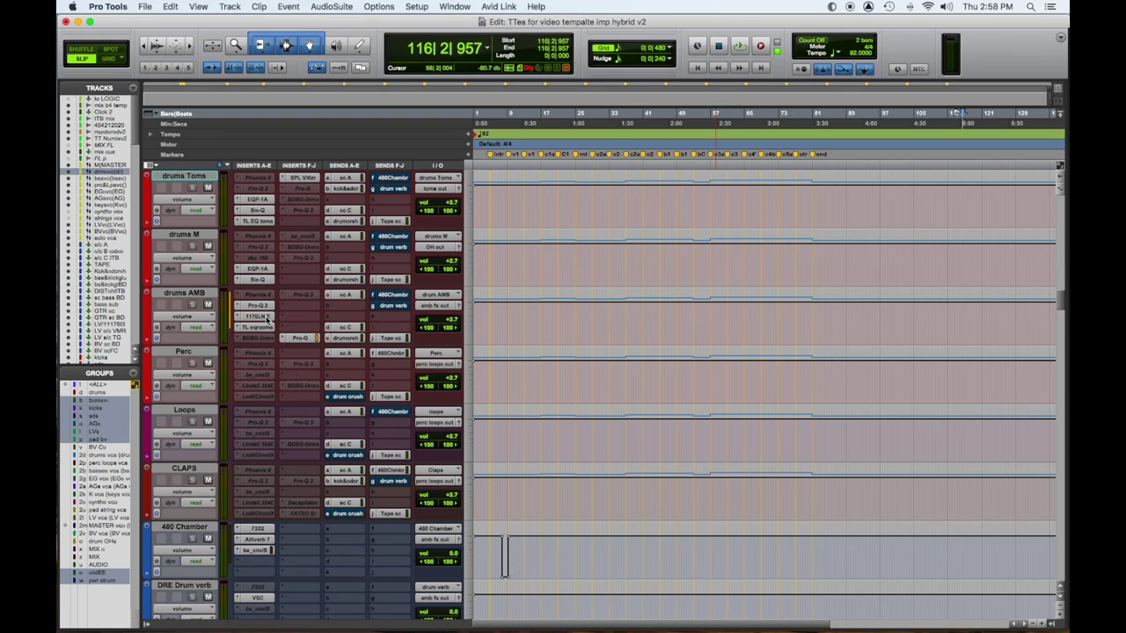
{"action": "left_click", "coordinate": [257, 222]}
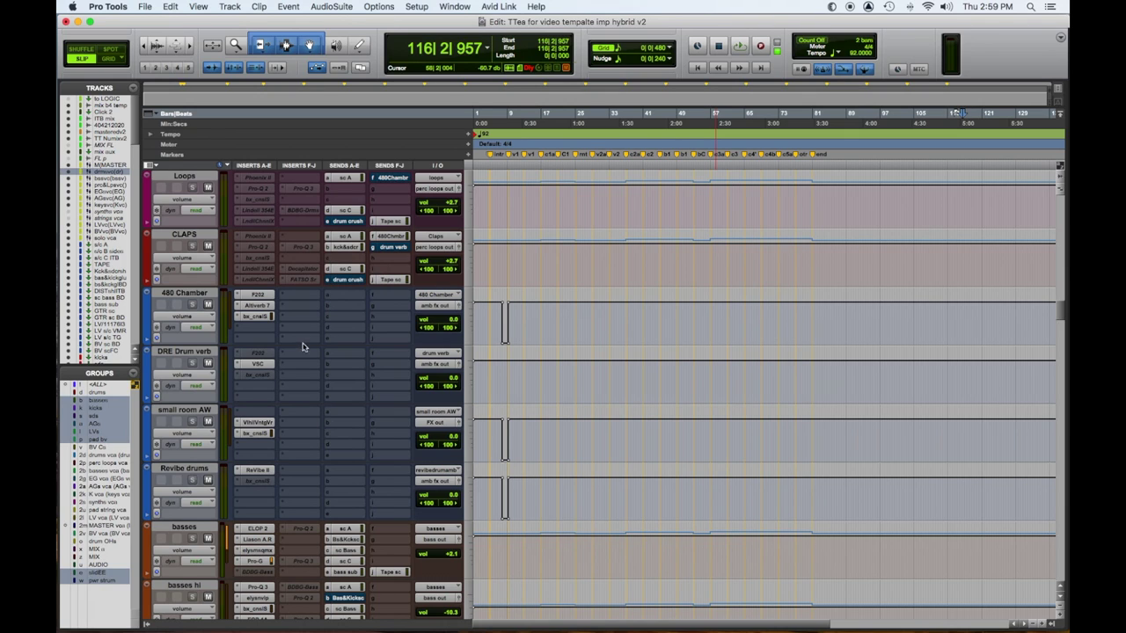
{"action": "left_click", "coordinate": [268, 308]}
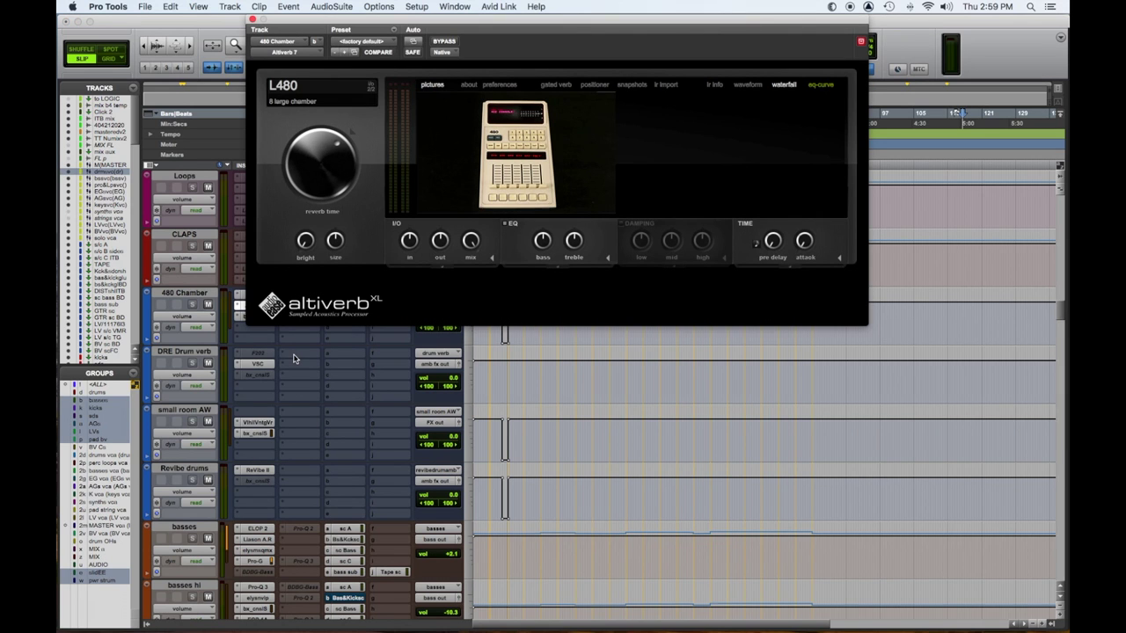
{"action": "scroll", "coordinate": [294, 359], "scroll_direction": "down", "scroll_amount": 1}
{"action": "scroll", "coordinate": [264, 363], "scroll_direction": "up", "scroll_amount": 1}
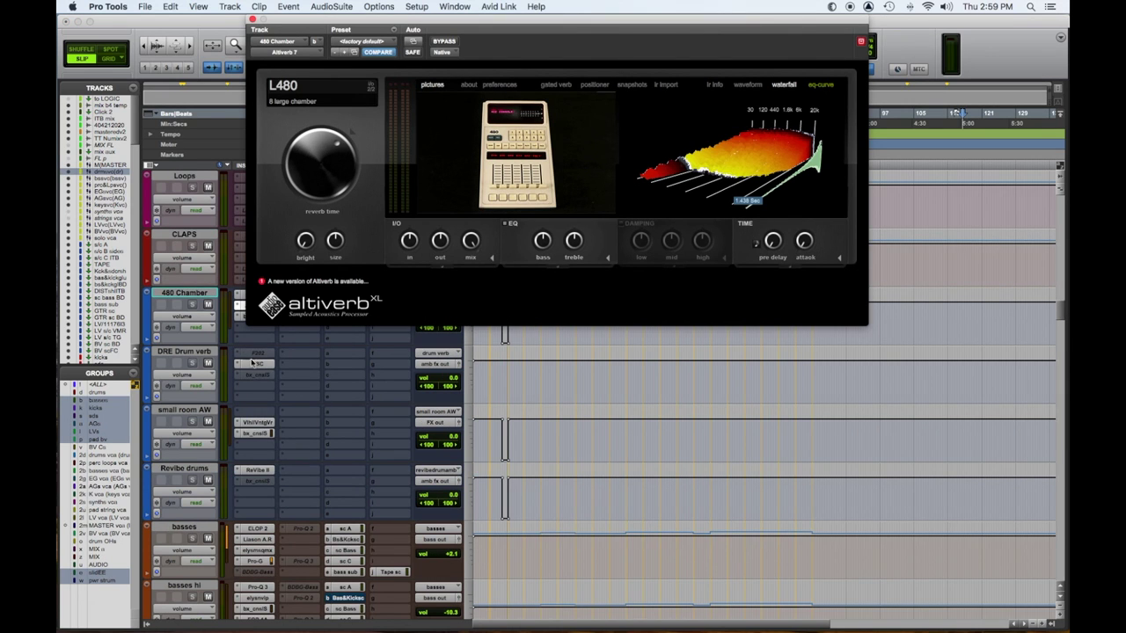
{"action": "left_click", "coordinate": [258, 364]}
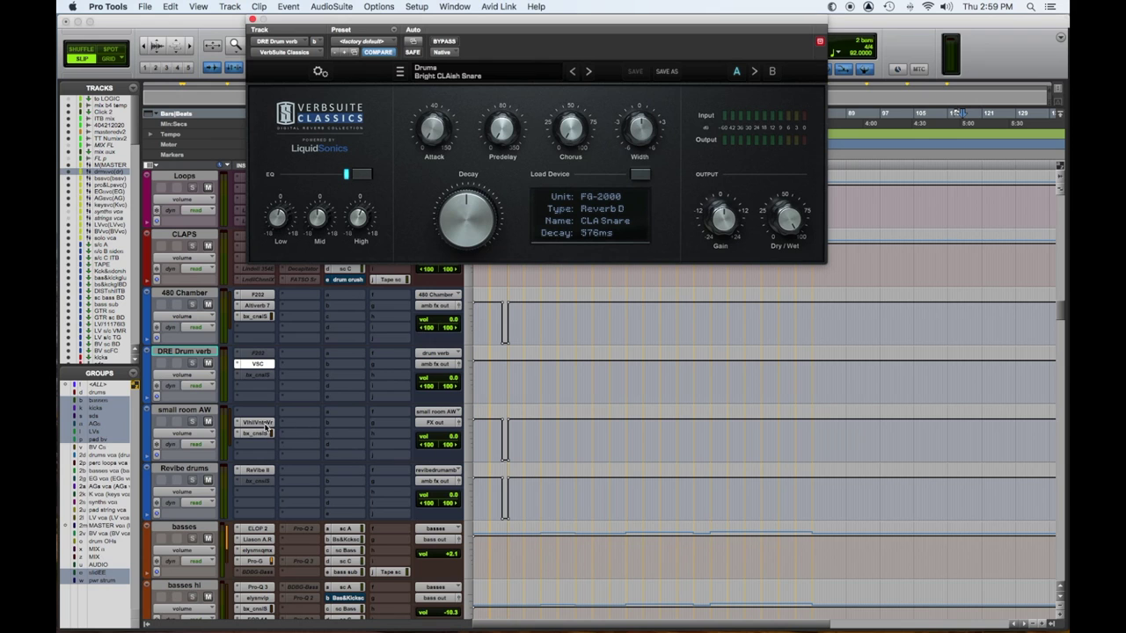
{"action": "left_click", "coordinate": [259, 423]}
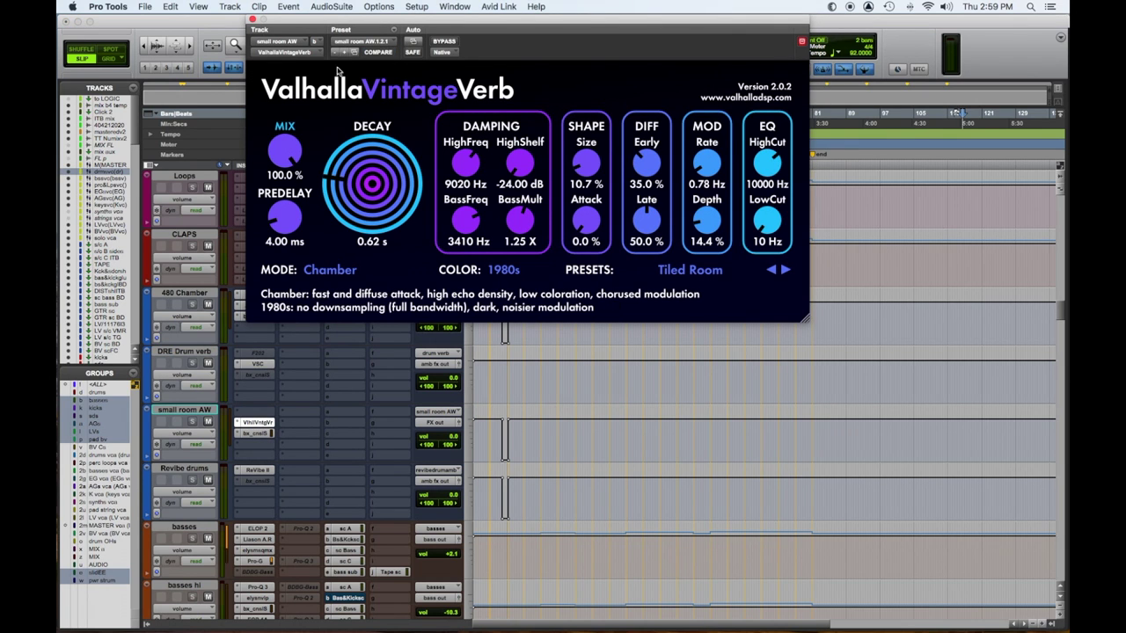
{"action": "left_click", "coordinate": [253, 19]}
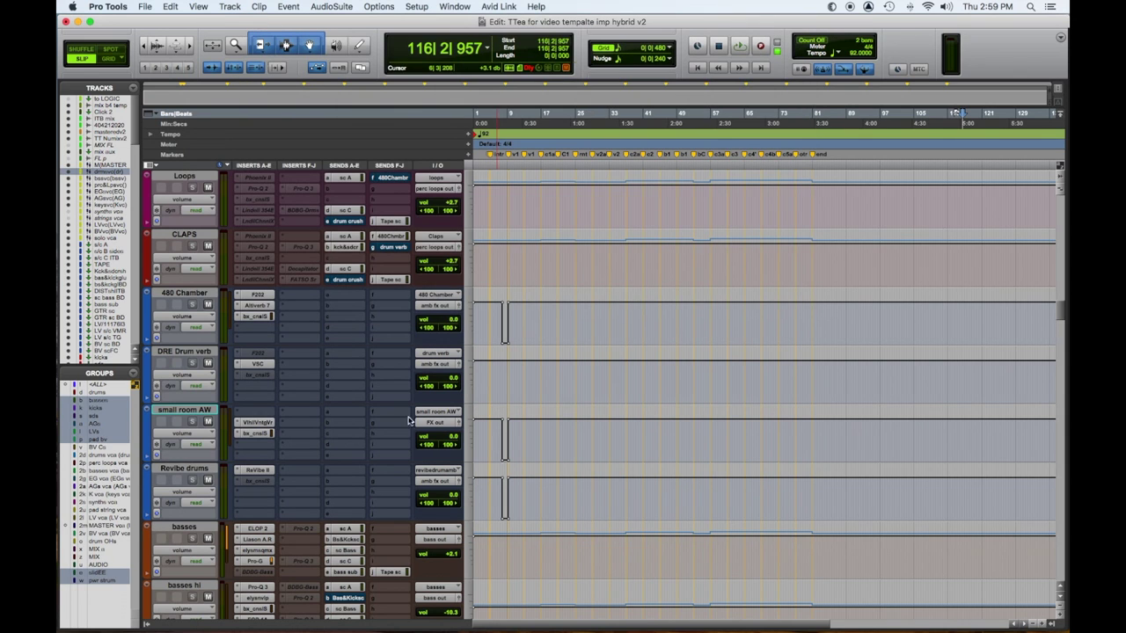
{"action": "left_click", "coordinate": [259, 472]}
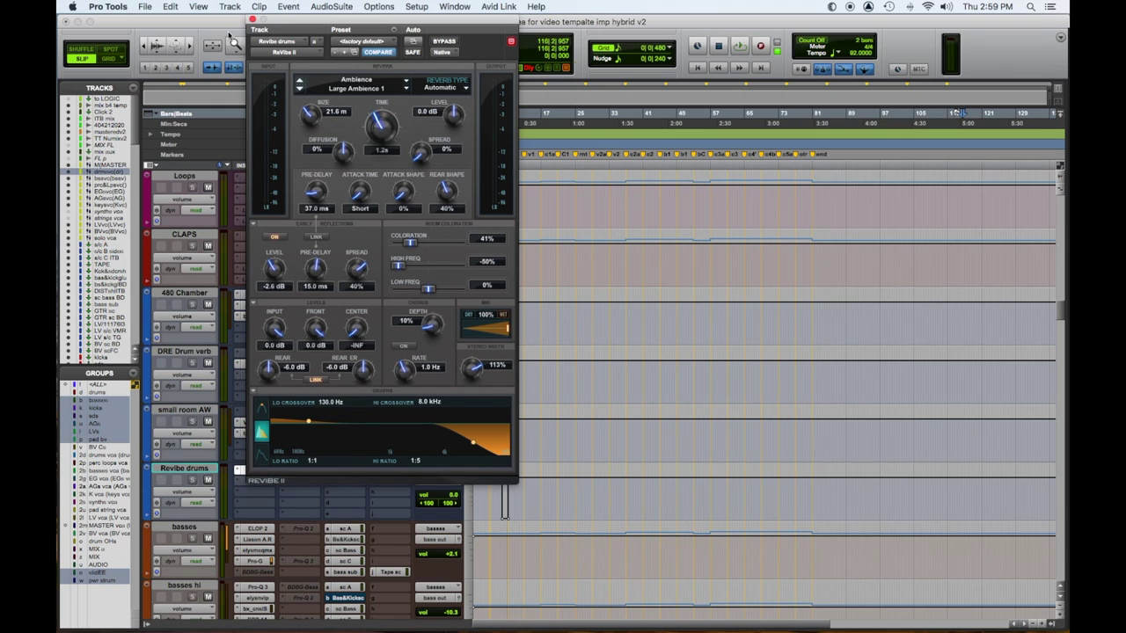
{"action": "left_click", "coordinate": [253, 20]}
{"action": "scroll", "coordinate": [350, 401], "scroll_direction": "down", "scroll_amount": 8}
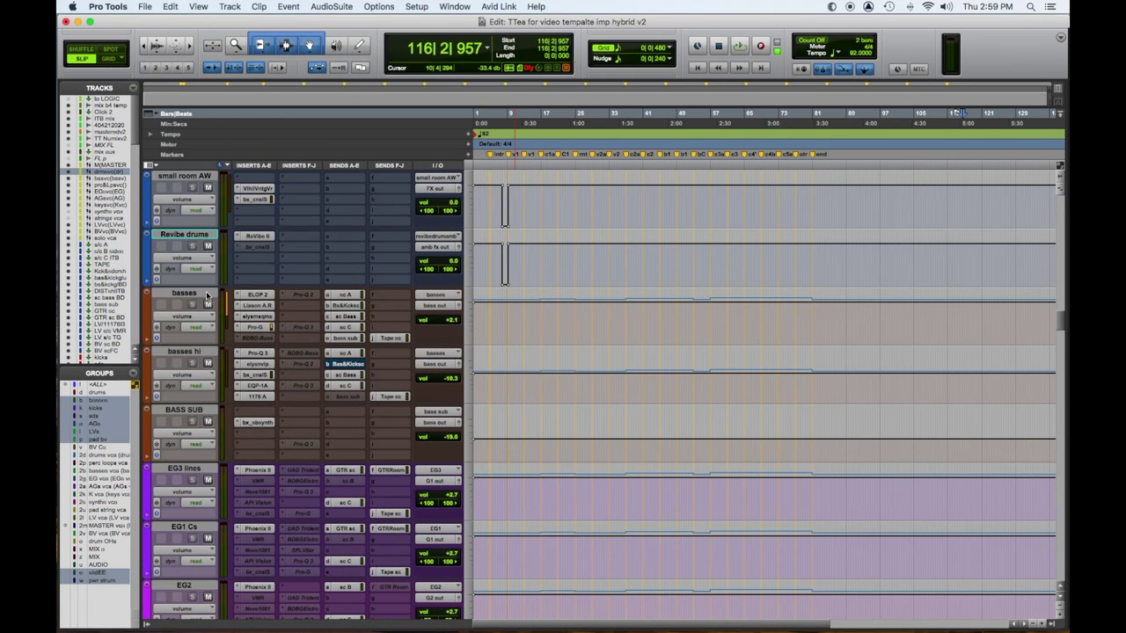
{"action": "left_click", "coordinate": [205, 294]}
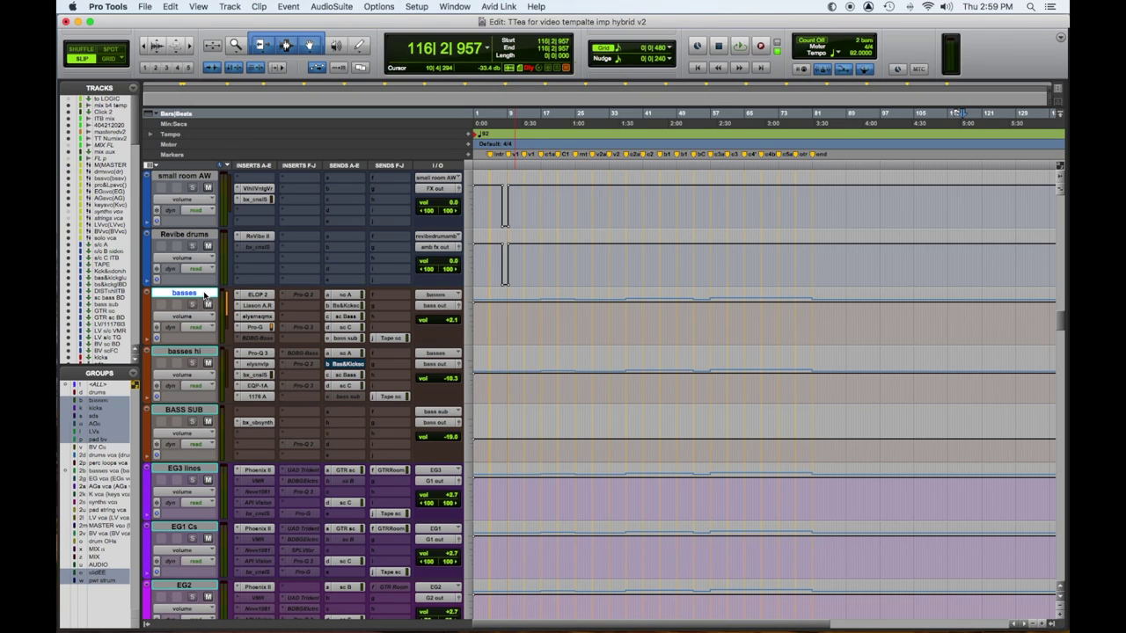
{"action": "left_click", "coordinate": [252, 295]}
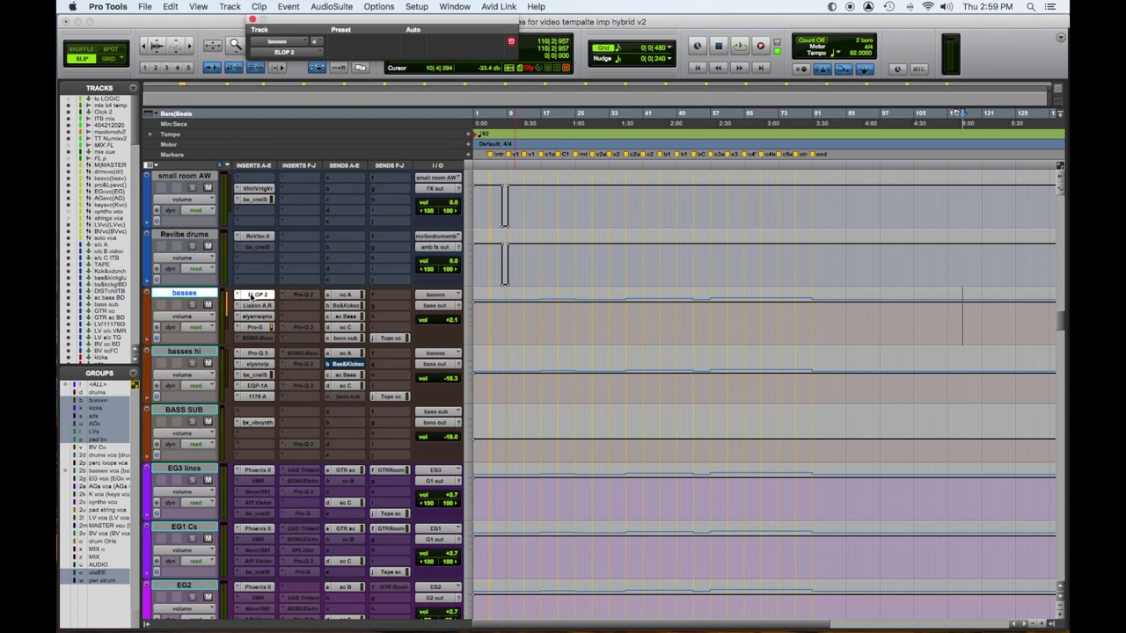
{"action": "left_click", "coordinate": [256, 306]}
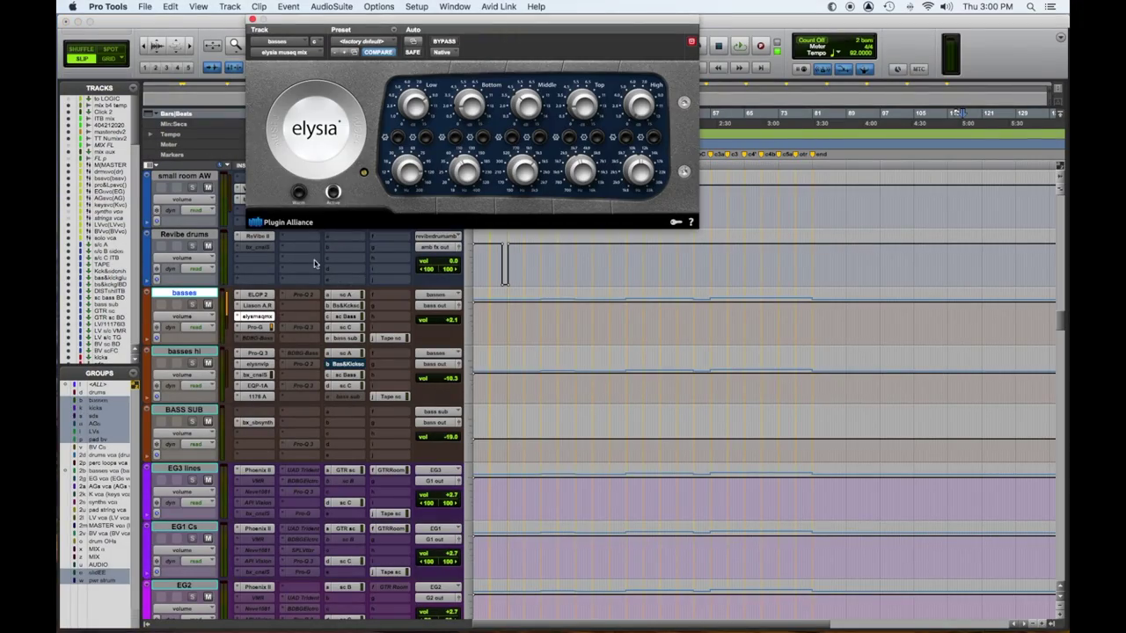
{"action": "left_click", "coordinate": [261, 330]}
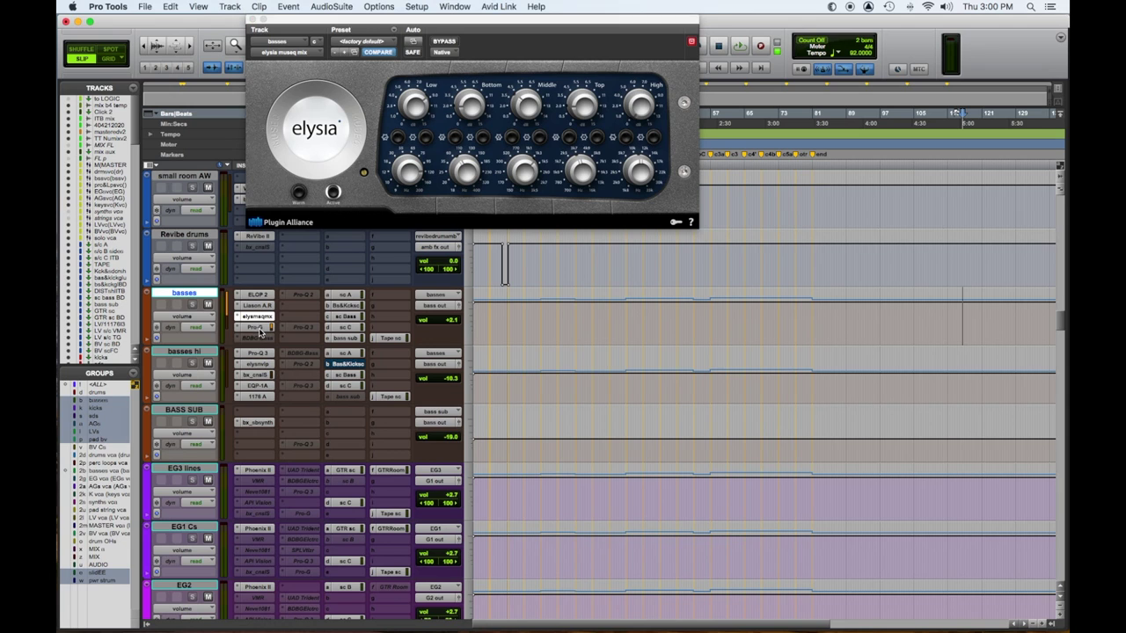
{"action": "left_click", "coordinate": [261, 330]}
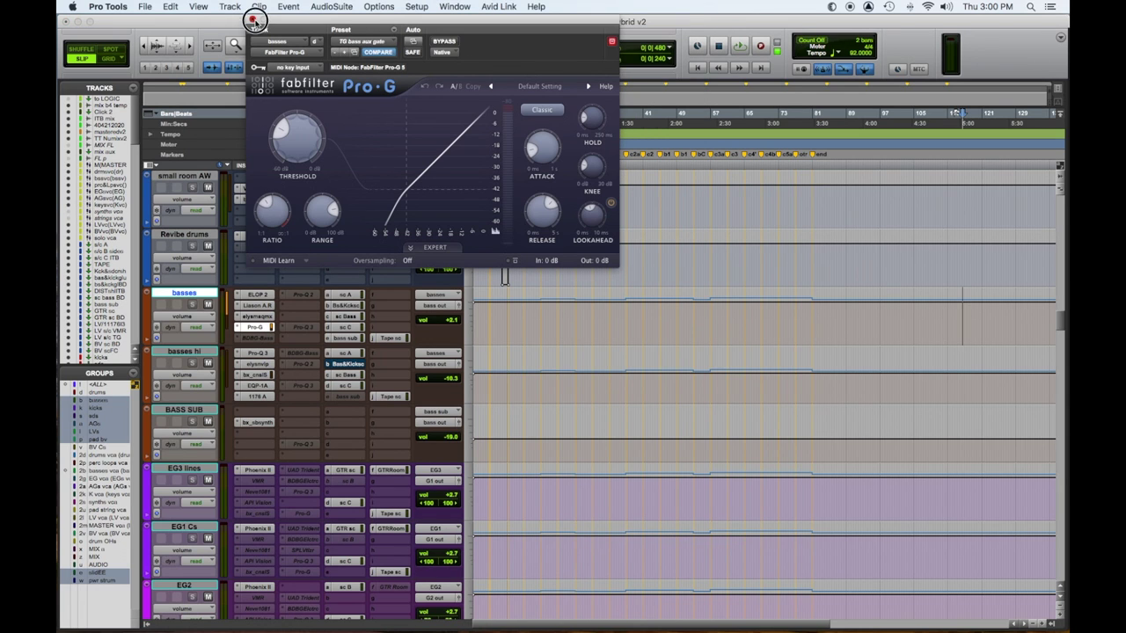
{"action": "left_click", "coordinate": [253, 18]}
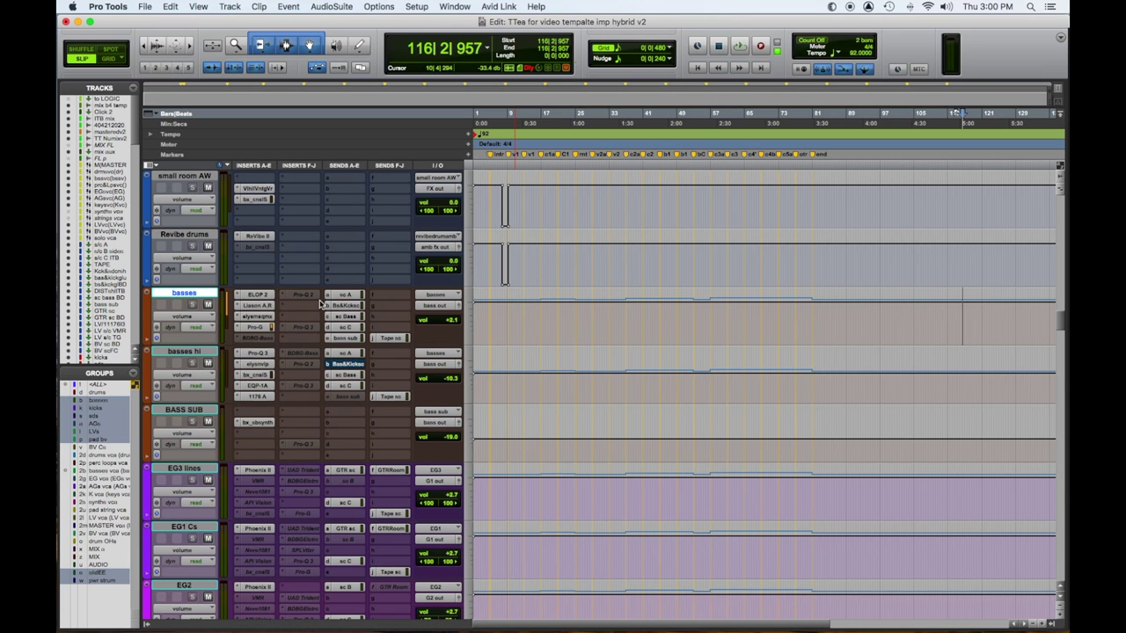
{"action": "scroll", "coordinate": [323, 308], "scroll_direction": "down", "scroll_amount": 2}
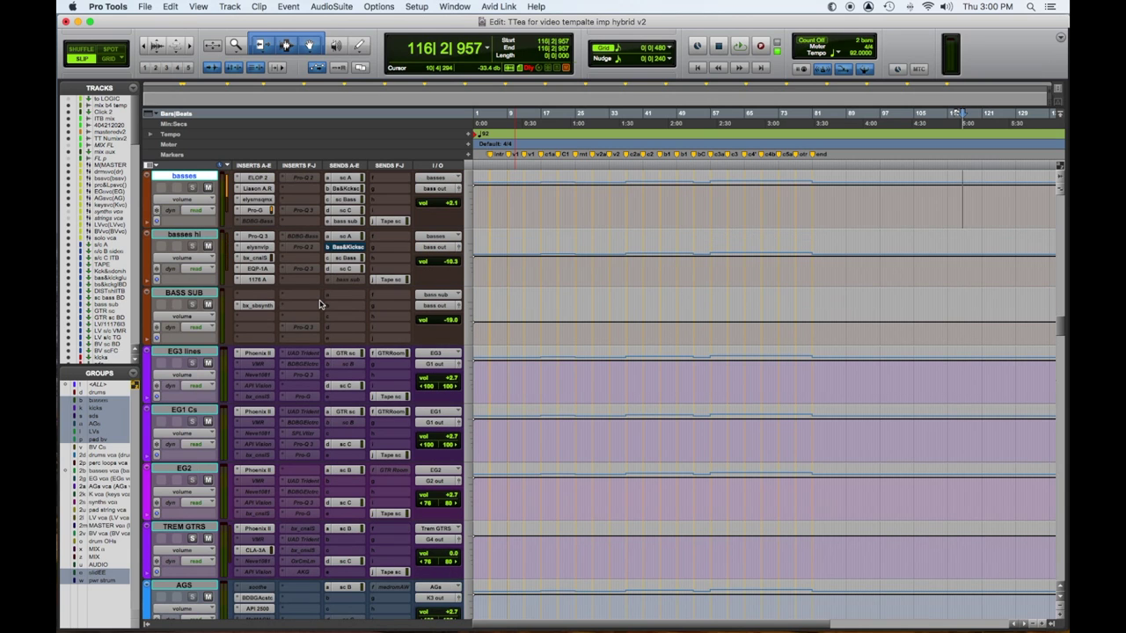
Inspect the basses hi Pro-Q 3, elysia nvelope, SSL, Pultec and 1176, then close bx_subsynth.
{"action": "left_click", "coordinate": [258, 237]}
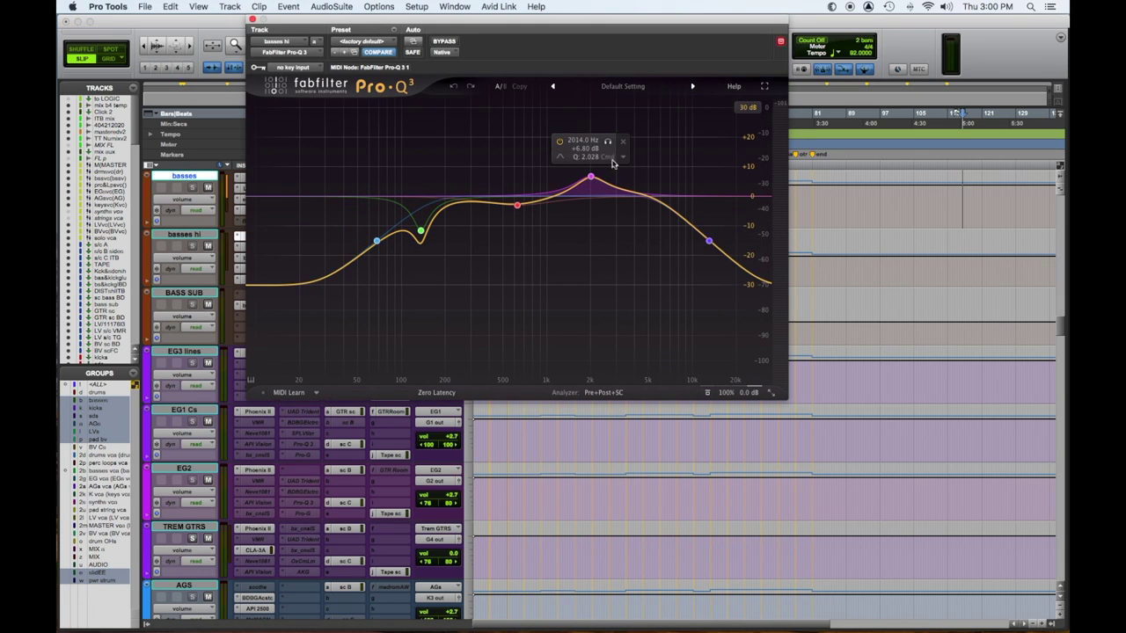
{"action": "left_click", "coordinate": [253, 18]}
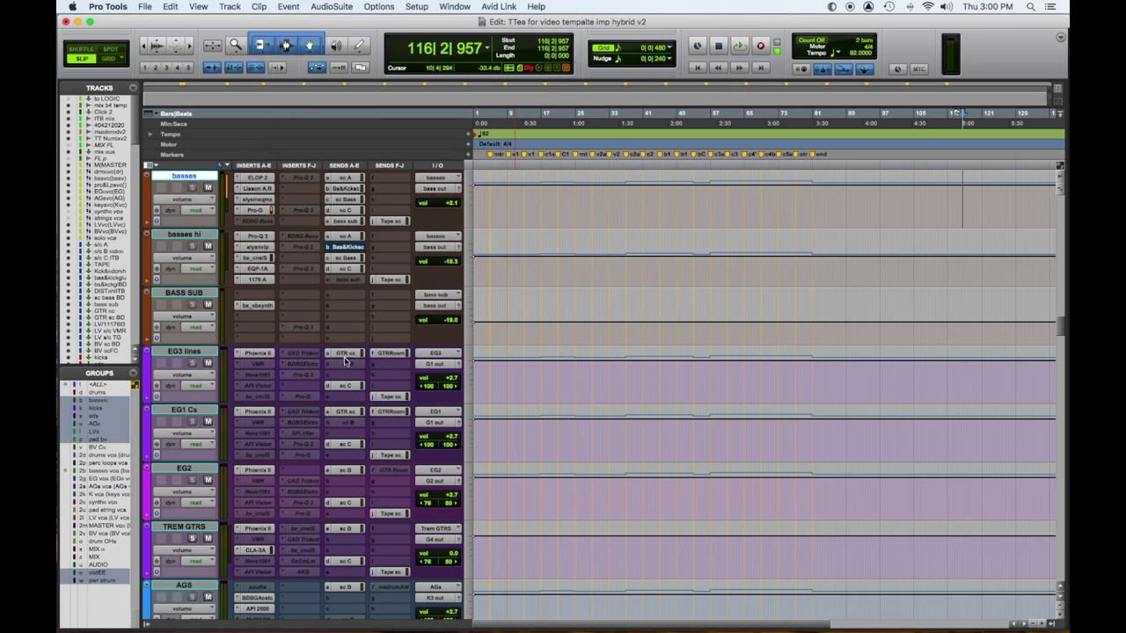
{"action": "left_click", "coordinate": [258, 247]}
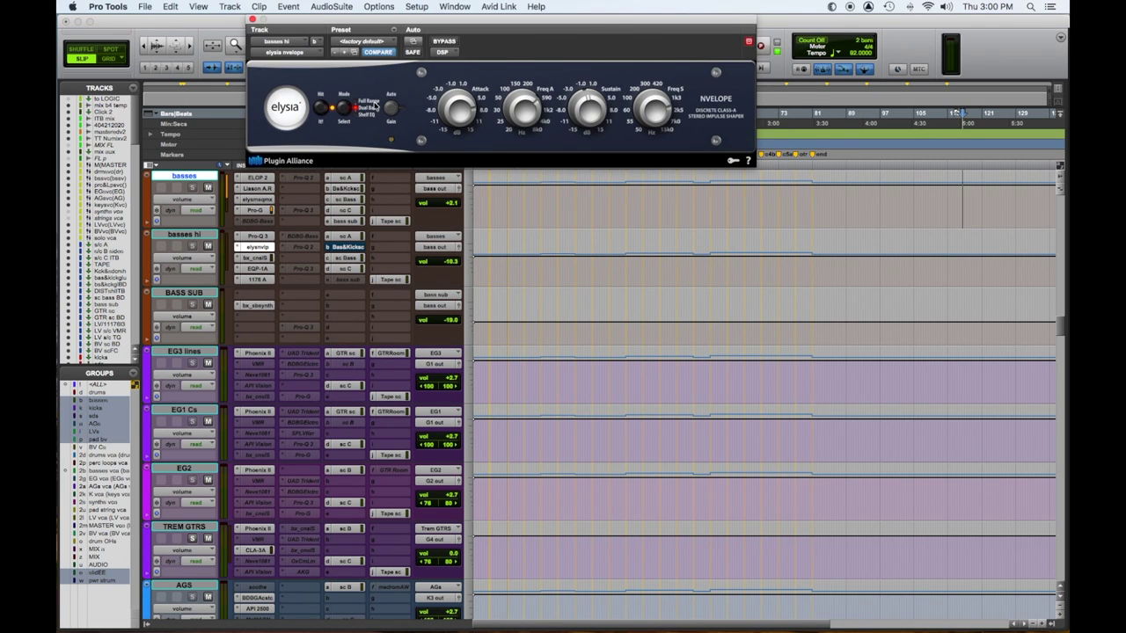
{"action": "left_click", "coordinate": [252, 18]}
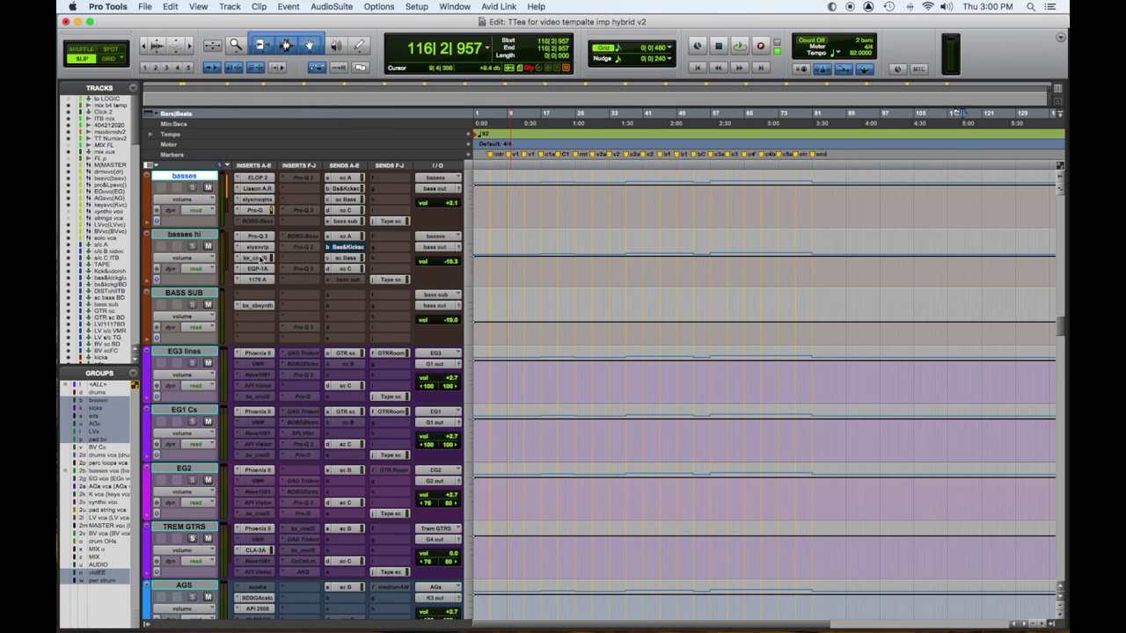
{"action": "left_click", "coordinate": [261, 258]}
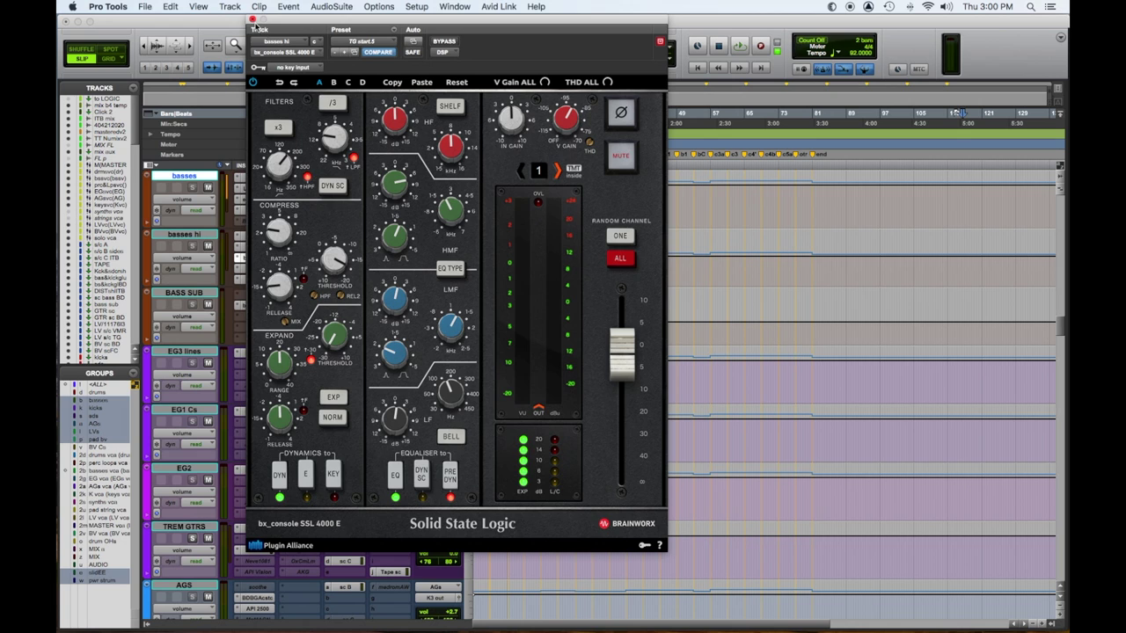
{"action": "left_click", "coordinate": [253, 19]}
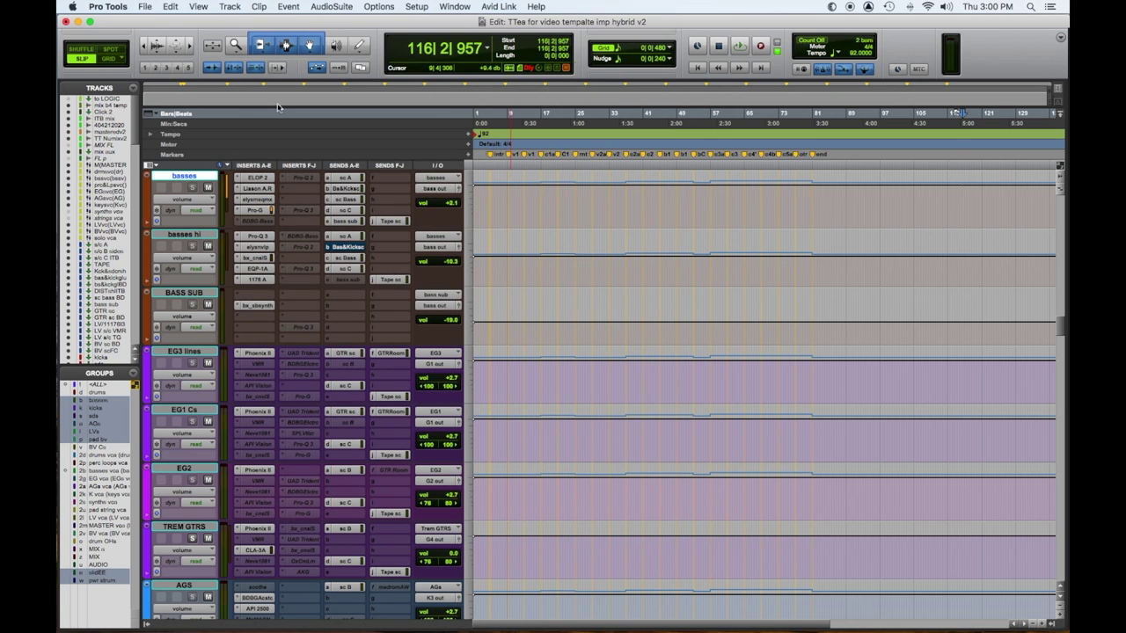
{"action": "left_click", "coordinate": [263, 269]}
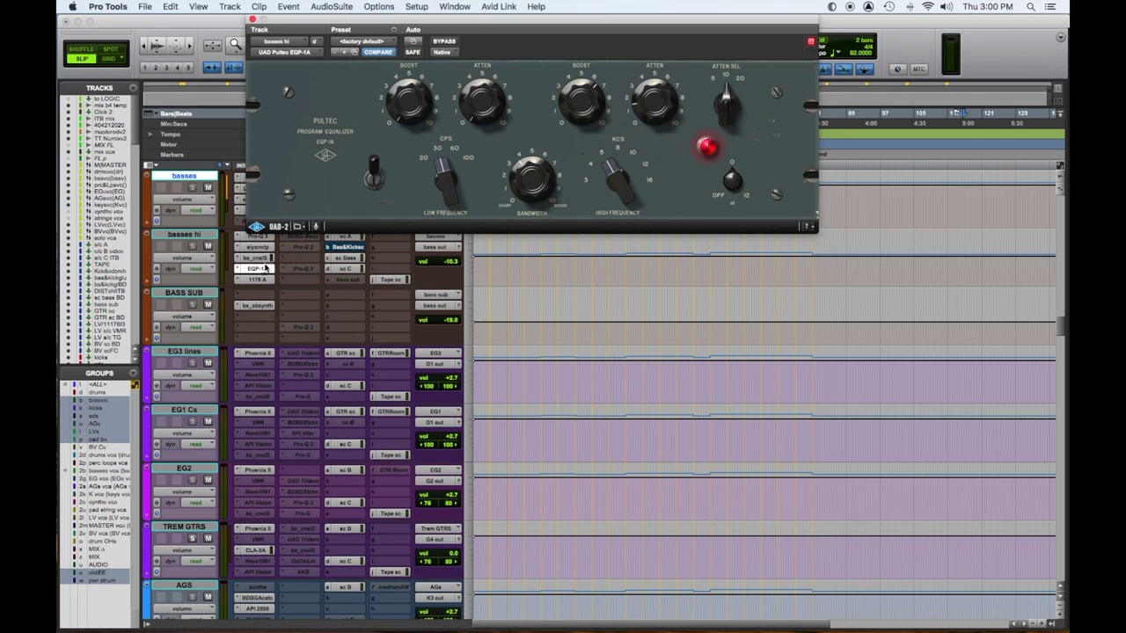
{"action": "left_click", "coordinate": [253, 18]}
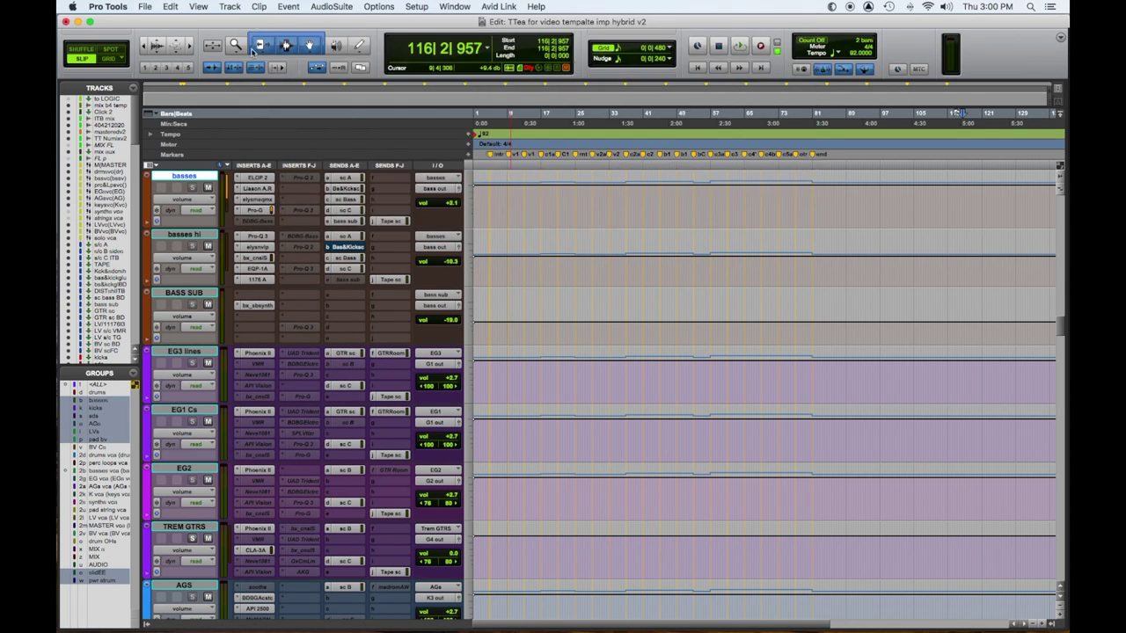
{"action": "left_click", "coordinate": [262, 279]}
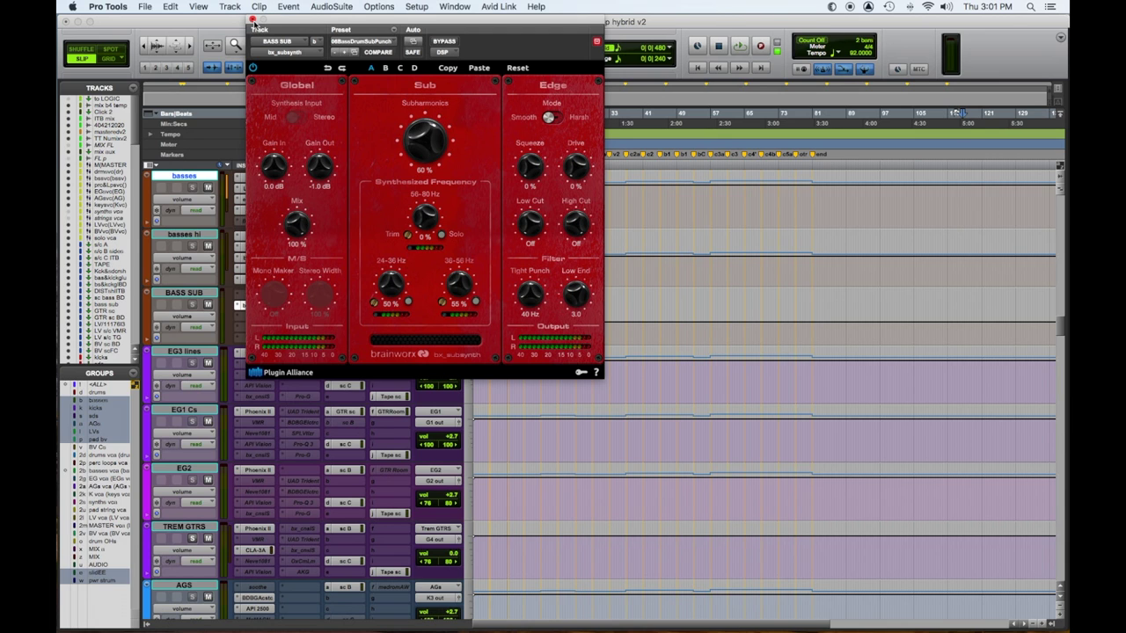
{"action": "left_click", "coordinate": [252, 18]}
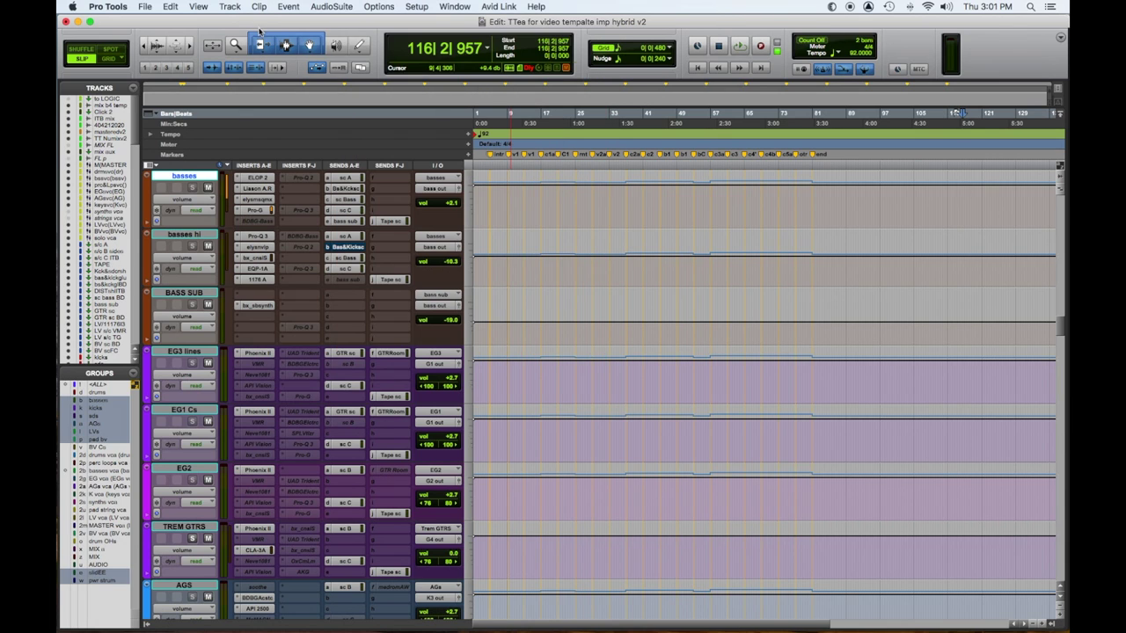
Inspect Phoenix II on EG3 lines and CLA-3A on TREM GTRS.
{"action": "left_click", "coordinate": [261, 355]}
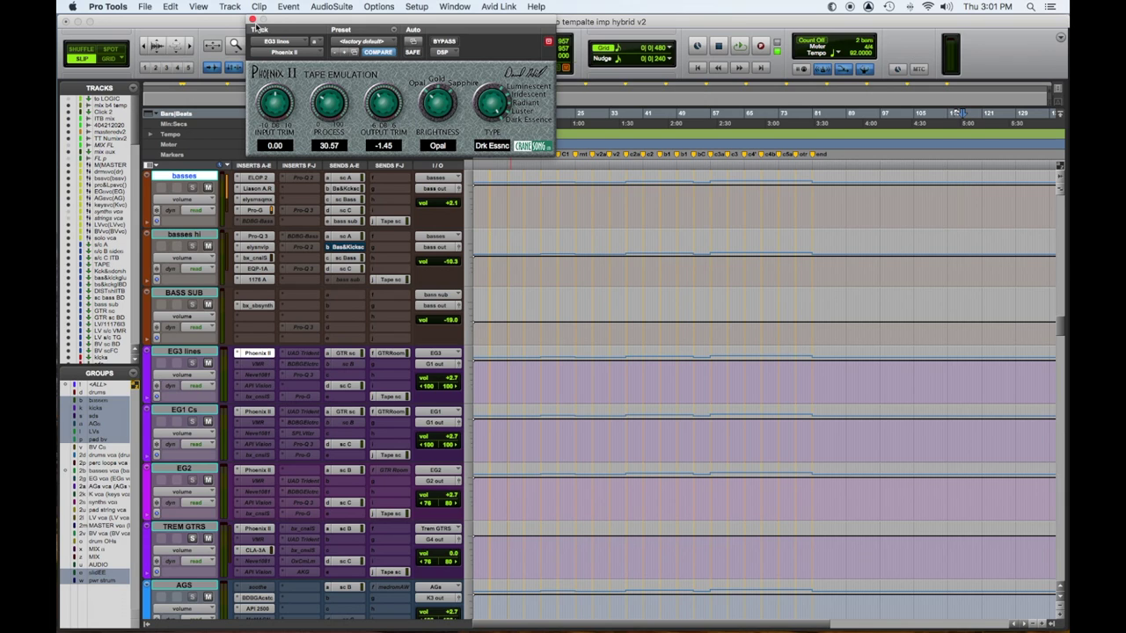
{"action": "left_click", "coordinate": [252, 19]}
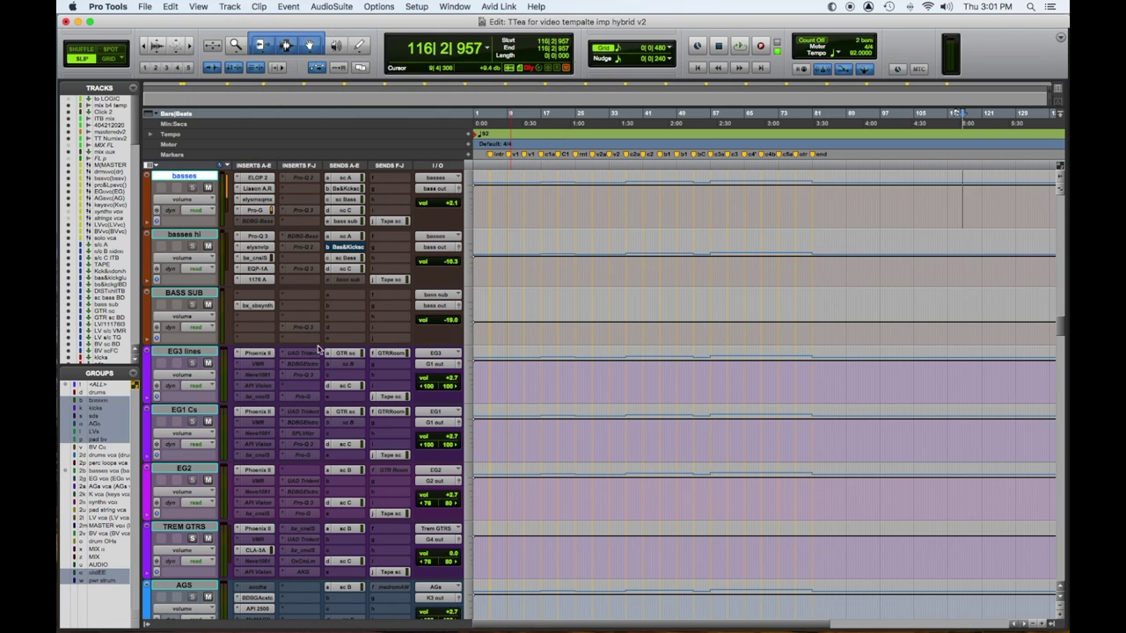
{"action": "left_click", "coordinate": [256, 551]}
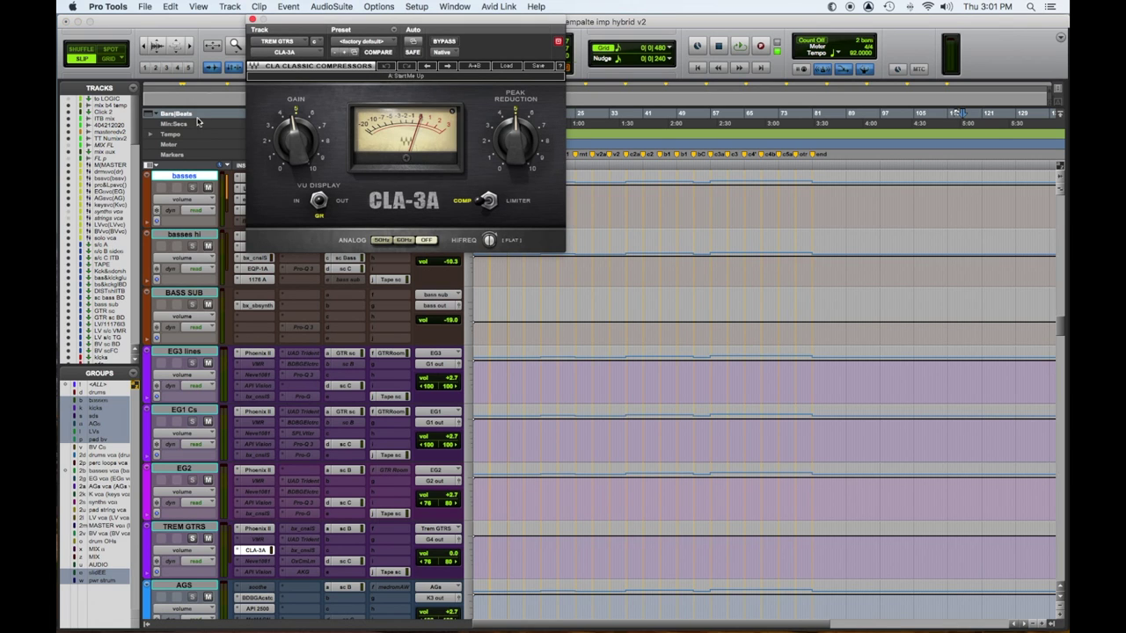
{"action": "left_click", "coordinate": [252, 19]}
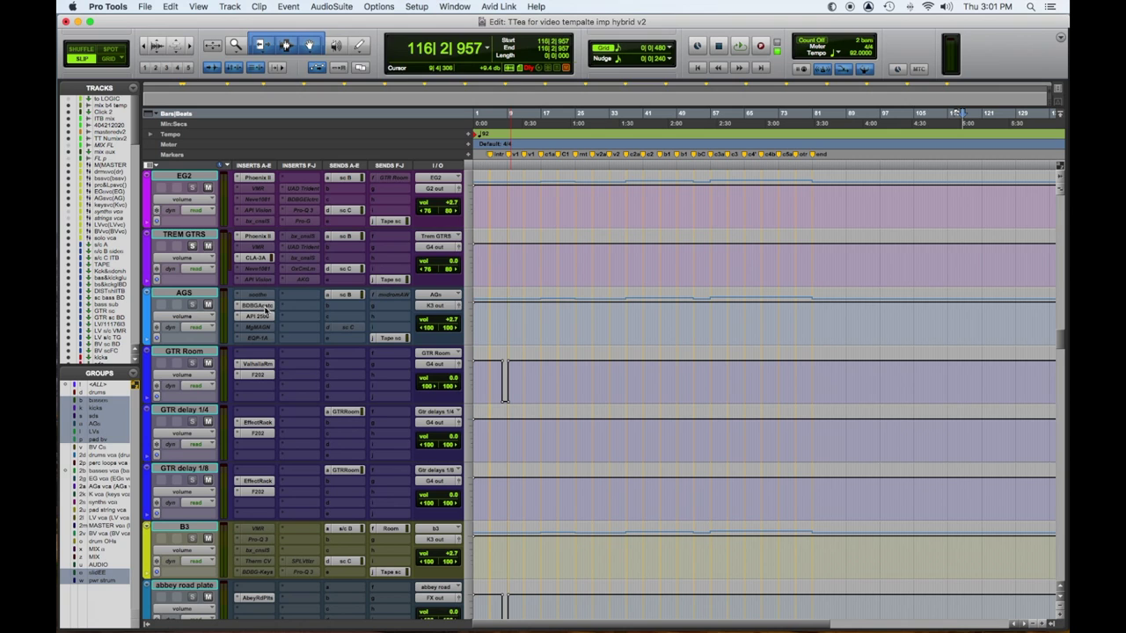
Inspect the AGS track's bus glue and API 2500 plug-ins, then close them.
{"action": "left_click", "coordinate": [264, 306]}
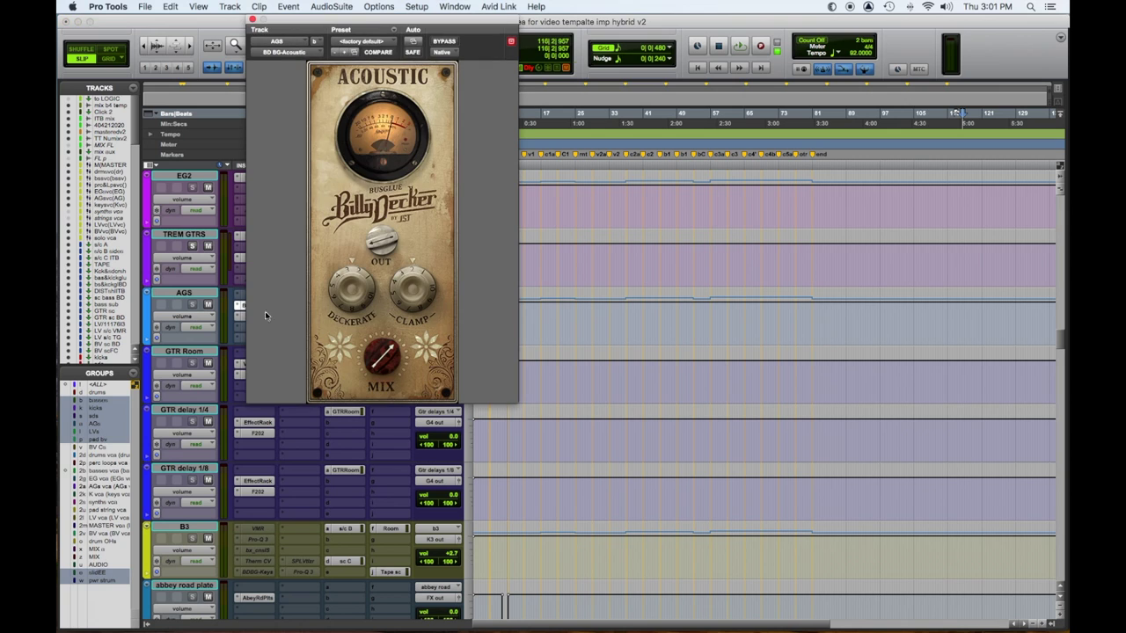
{"action": "left_click_drag", "start_coordinate": [390, 21], "coordinate": [517, 39]}
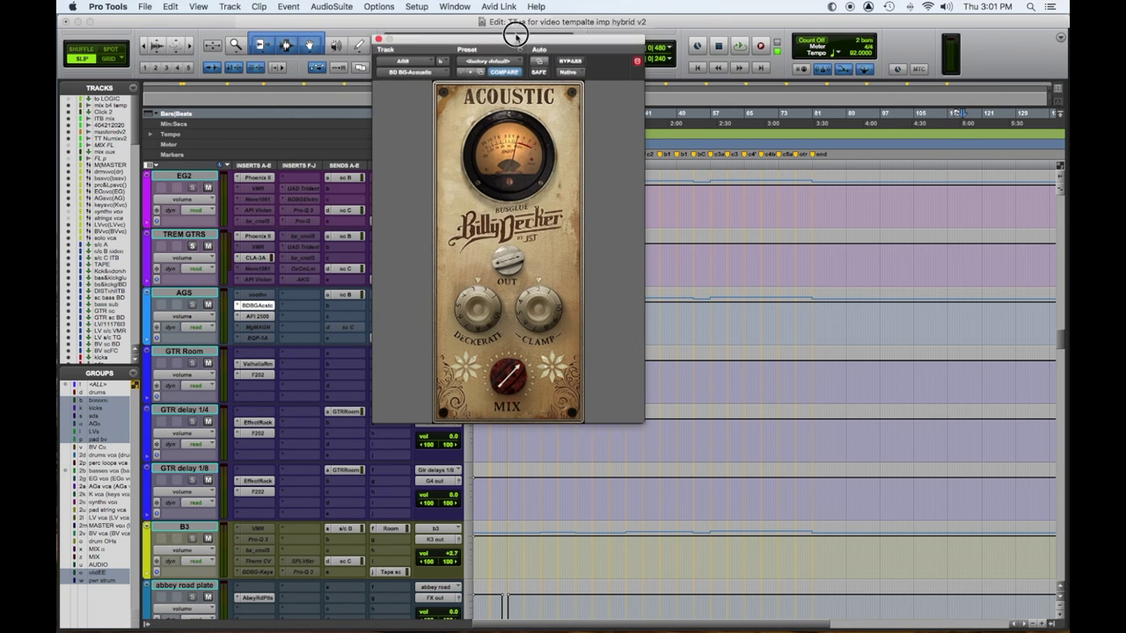
{"action": "left_click", "coordinate": [259, 318]}
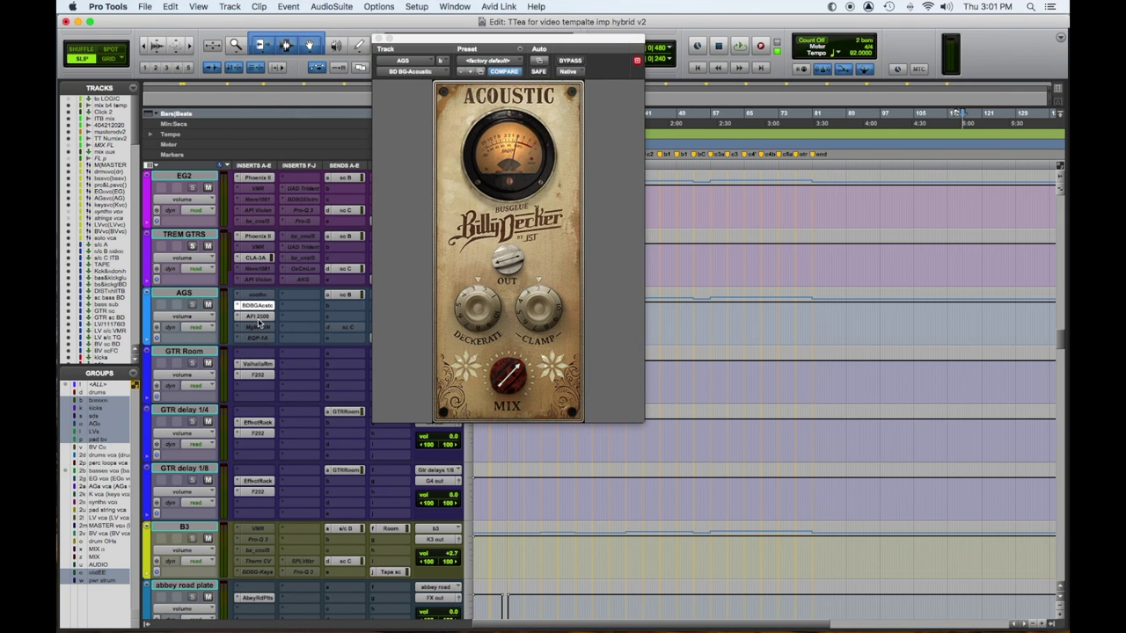
{"action": "left_click", "coordinate": [258, 317]}
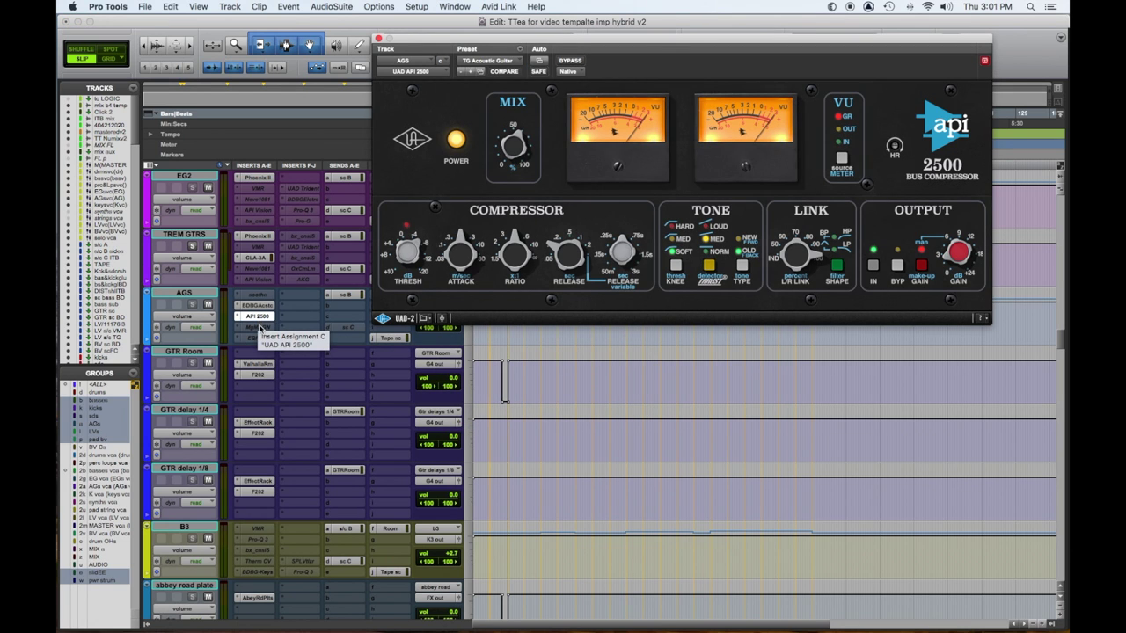
{"action": "key", "text": "super+w"}
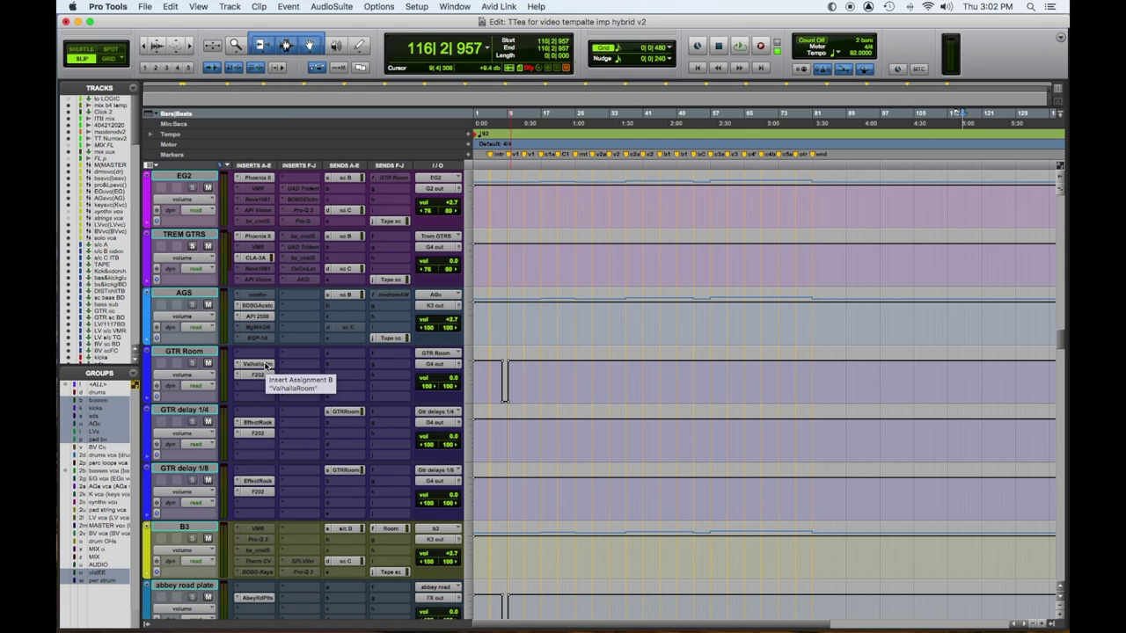
Inspect ValhallaRoom on GTR Room and the Effect Rack on GTR delay 1/4.
{"action": "left_click", "coordinate": [266, 364]}
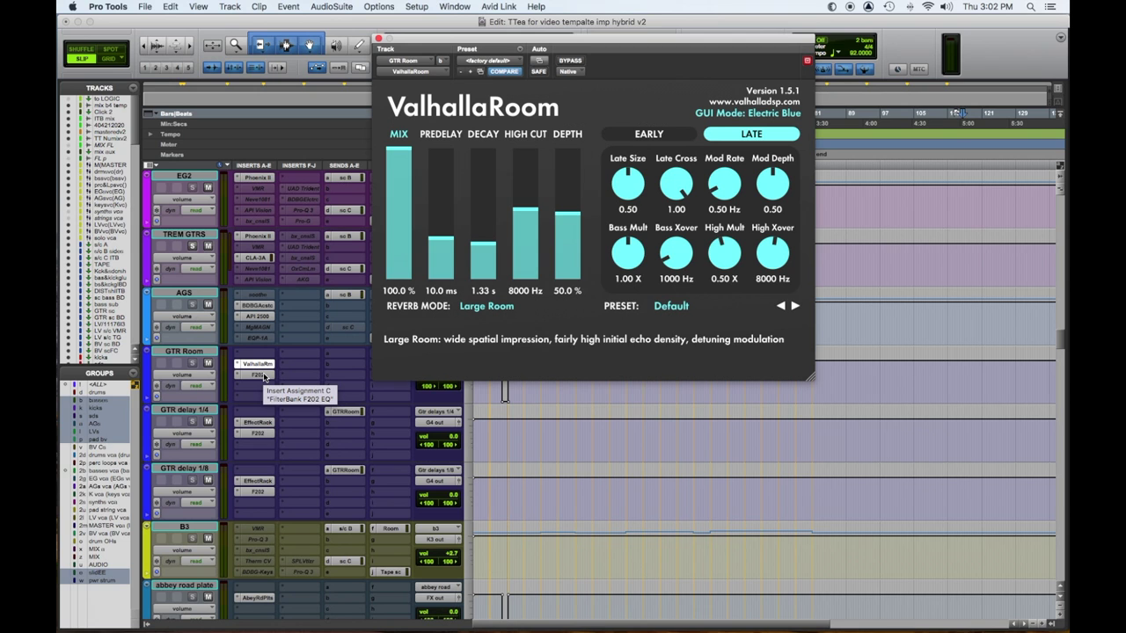
{"action": "left_click", "coordinate": [259, 423]}
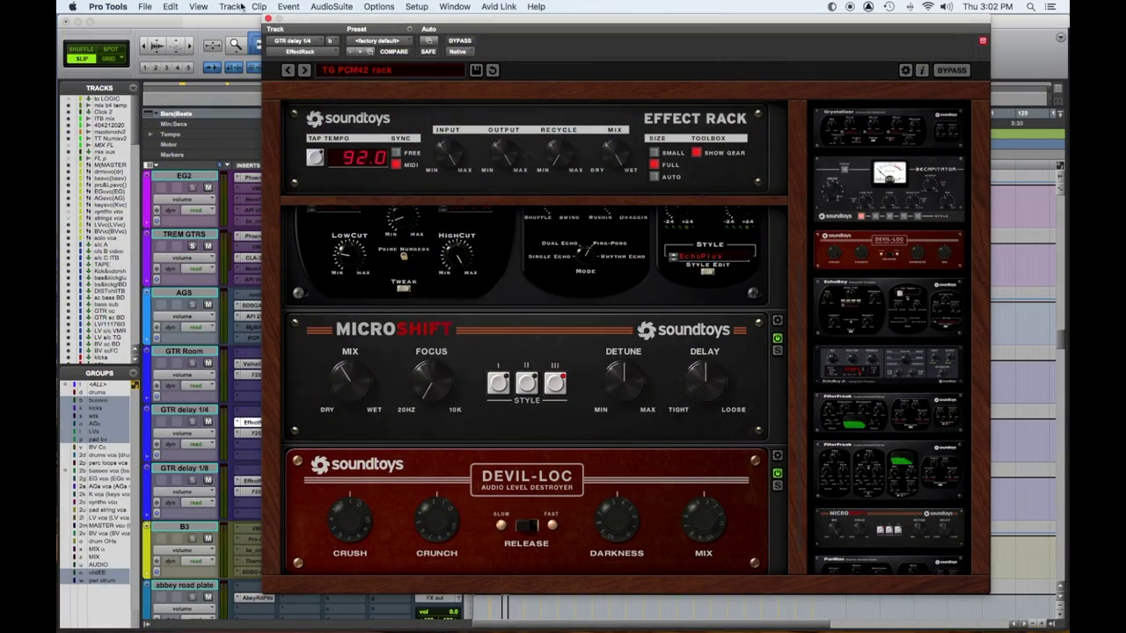
{"action": "left_click", "coordinate": [268, 18]}
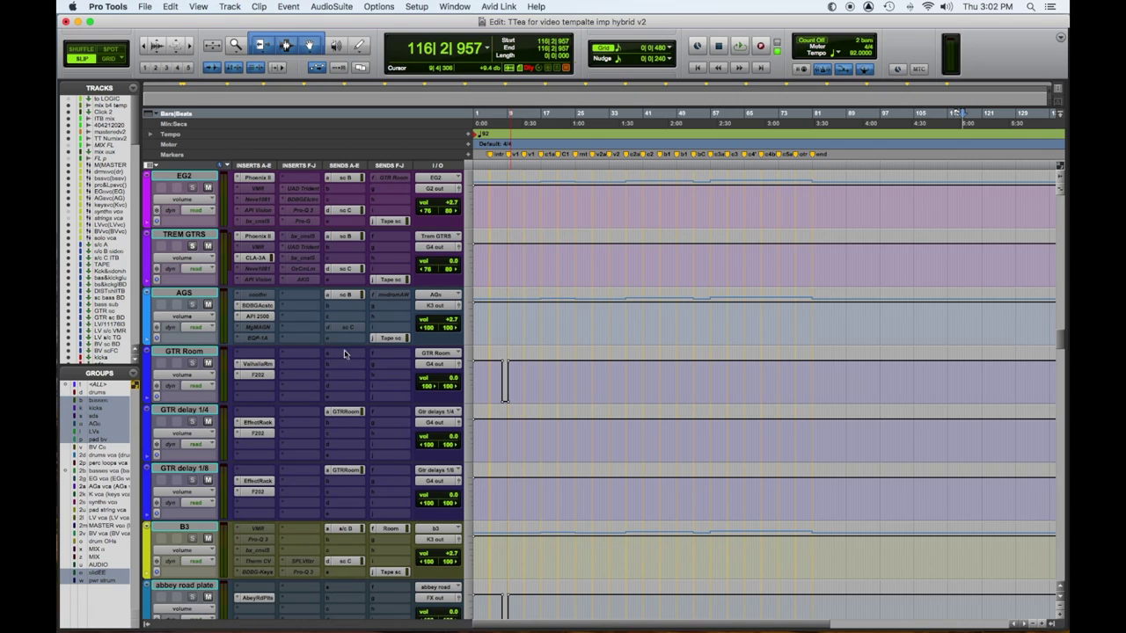
Select the B3 track and inspect Abbey Road Plates on the abbey road plate track.
{"action": "scroll", "coordinate": [347, 359], "scroll_direction": "down", "scroll_amount": 2}
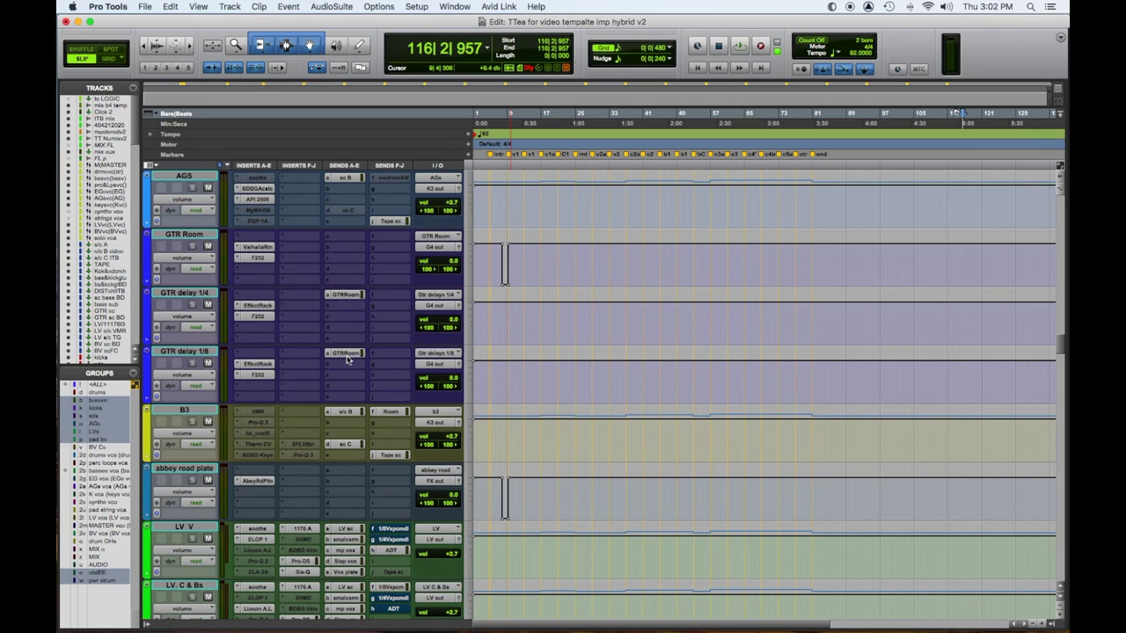
{"action": "left_click", "coordinate": [173, 411]}
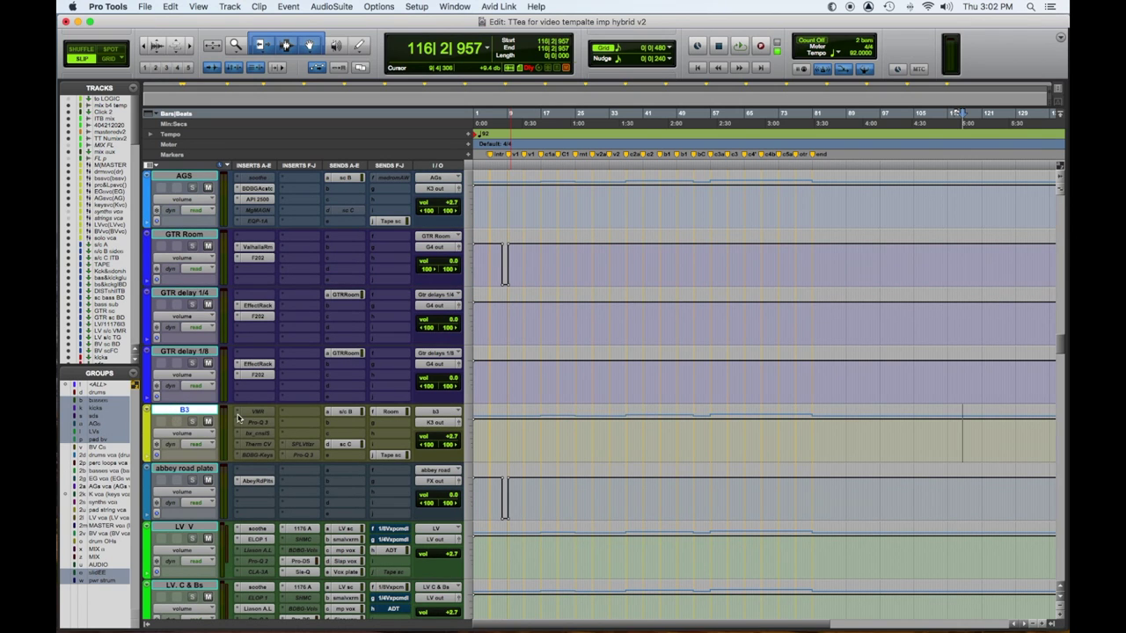
{"action": "scroll", "coordinate": [271, 431], "scroll_direction": "down", "scroll_amount": 2}
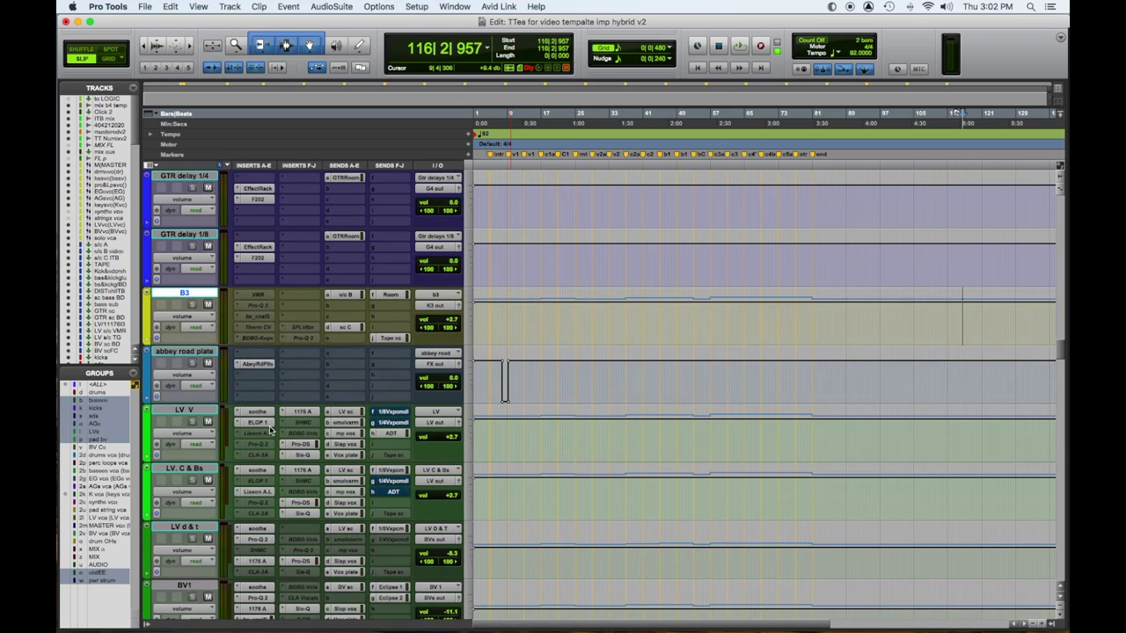
{"action": "left_click", "coordinate": [252, 364]}
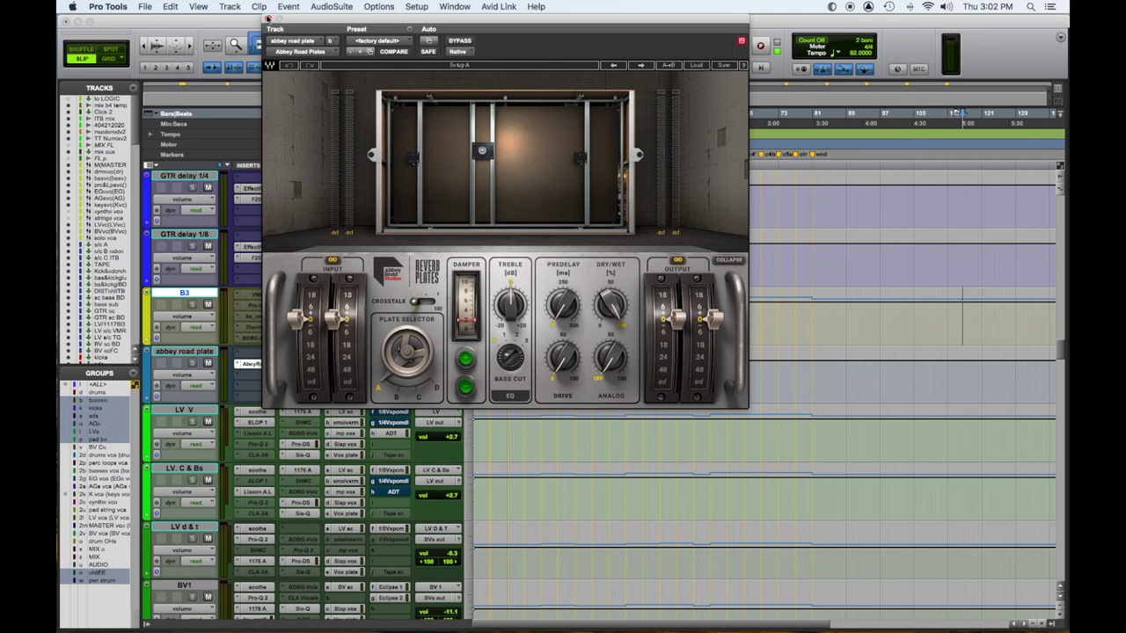
{"action": "left_click", "coordinate": [268, 19]}
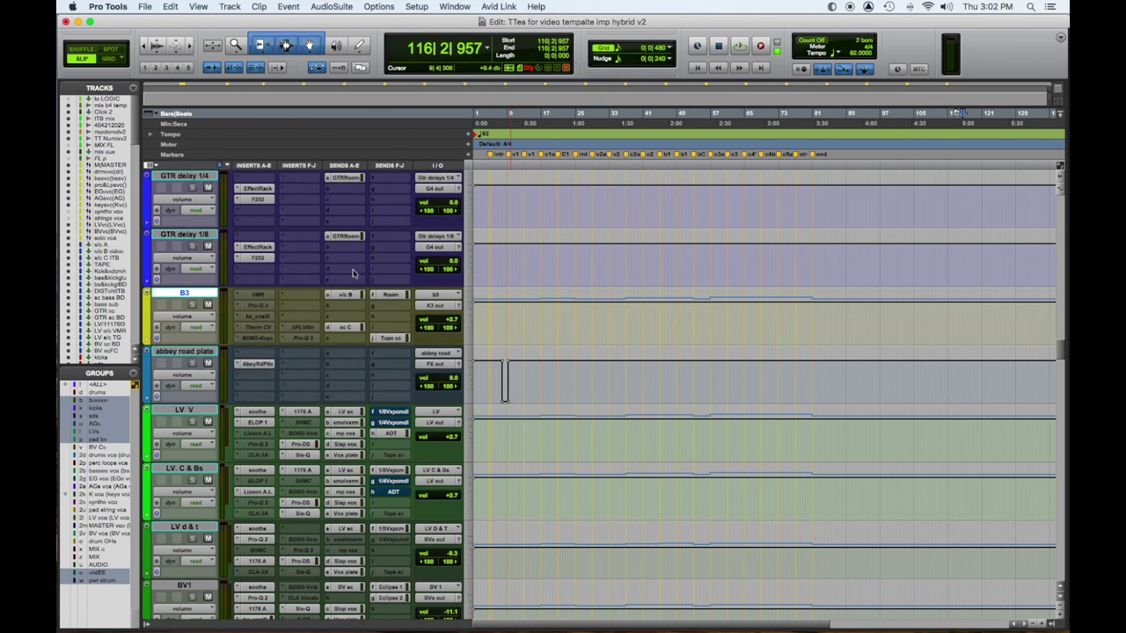
{"action": "scroll", "coordinate": [353, 273], "scroll_direction": "down", "scroll_amount": 10}
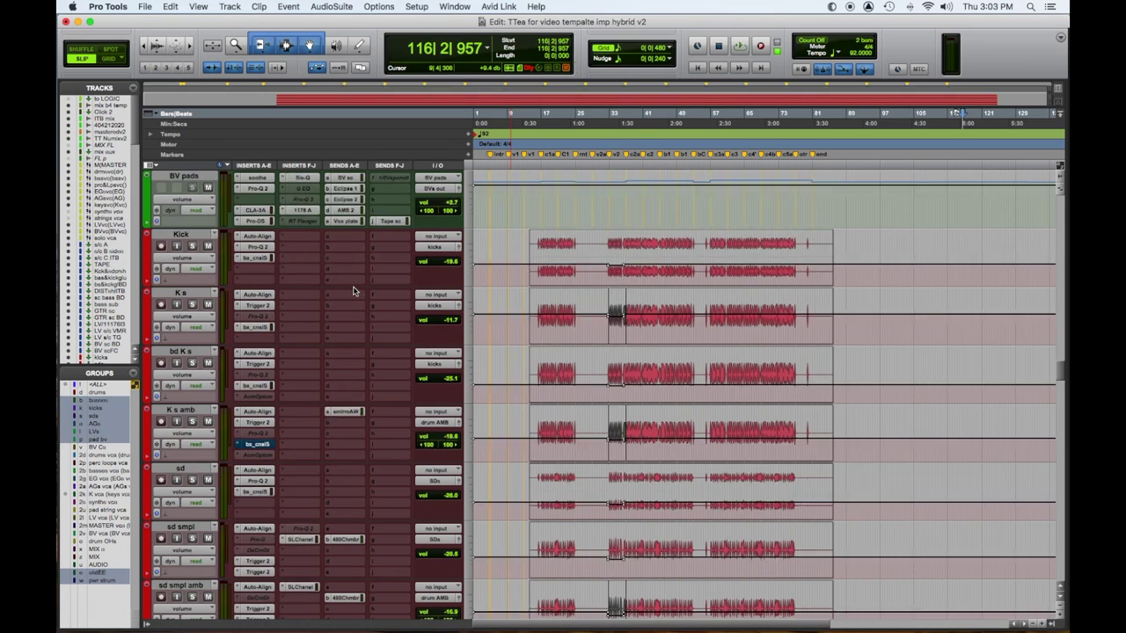
Scroll to the drums, check the Kick's Pro-Q 2 and SSL console, then open Trigger 2 on K s.
{"action": "scroll", "coordinate": [352, 291], "scroll_direction": "down", "scroll_amount": 1}
{"action": "scroll", "coordinate": [353, 288], "scroll_direction": "up", "scroll_amount": 1}
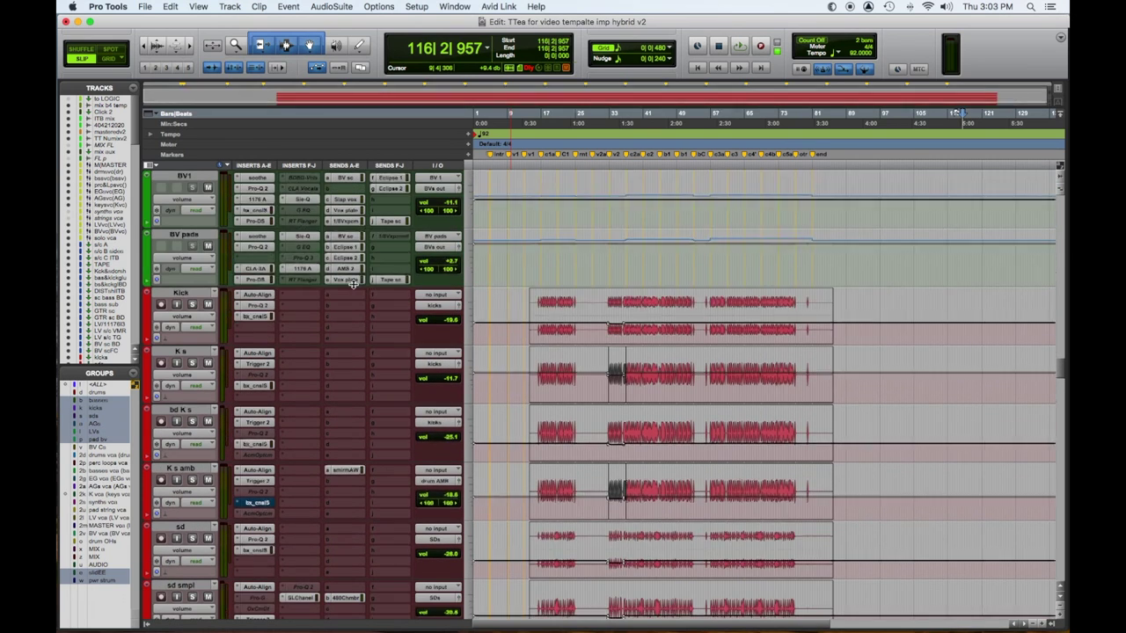
{"action": "scroll", "coordinate": [353, 284], "scroll_direction": "down", "scroll_amount": 1}
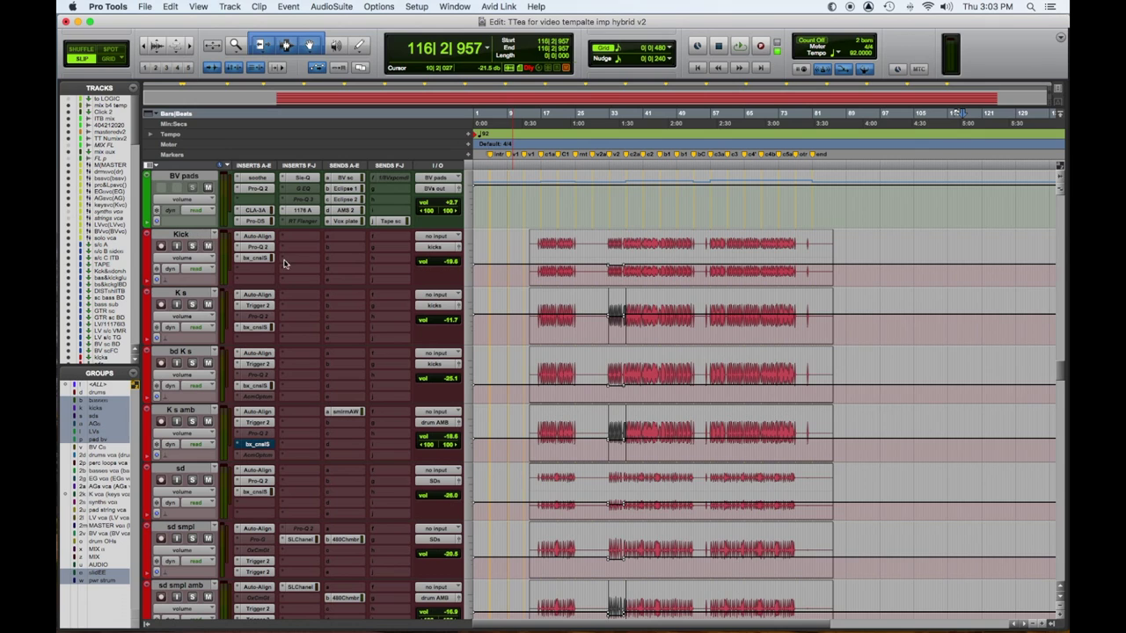
{"action": "scroll", "coordinate": [189, 240], "scroll_direction": "down", "scroll_amount": 1}
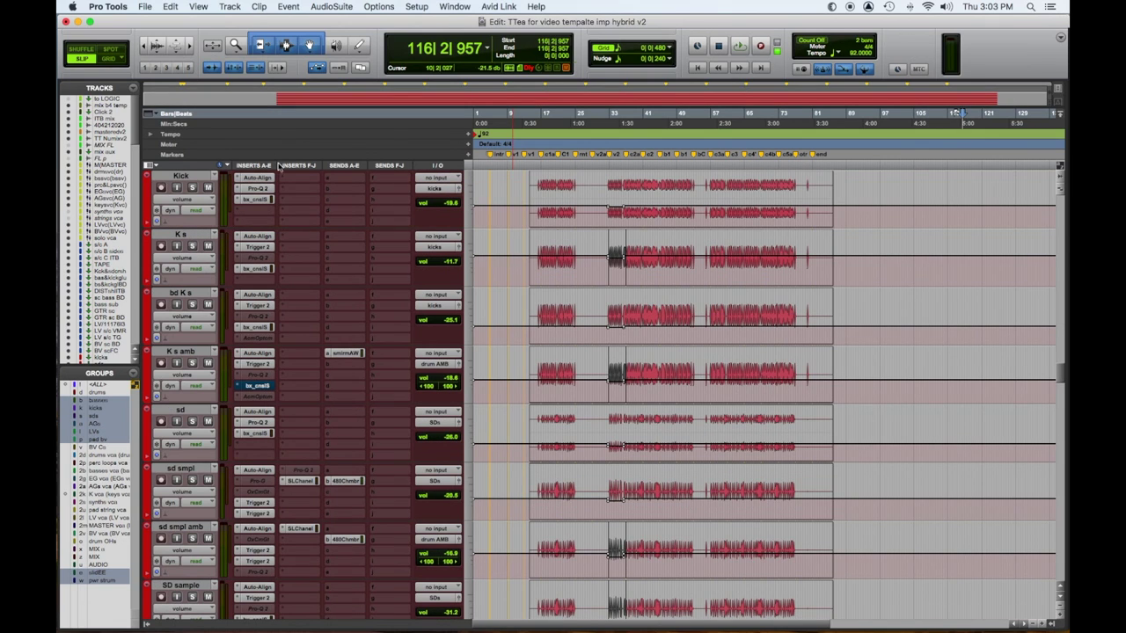
{"action": "left_click", "coordinate": [260, 189]}
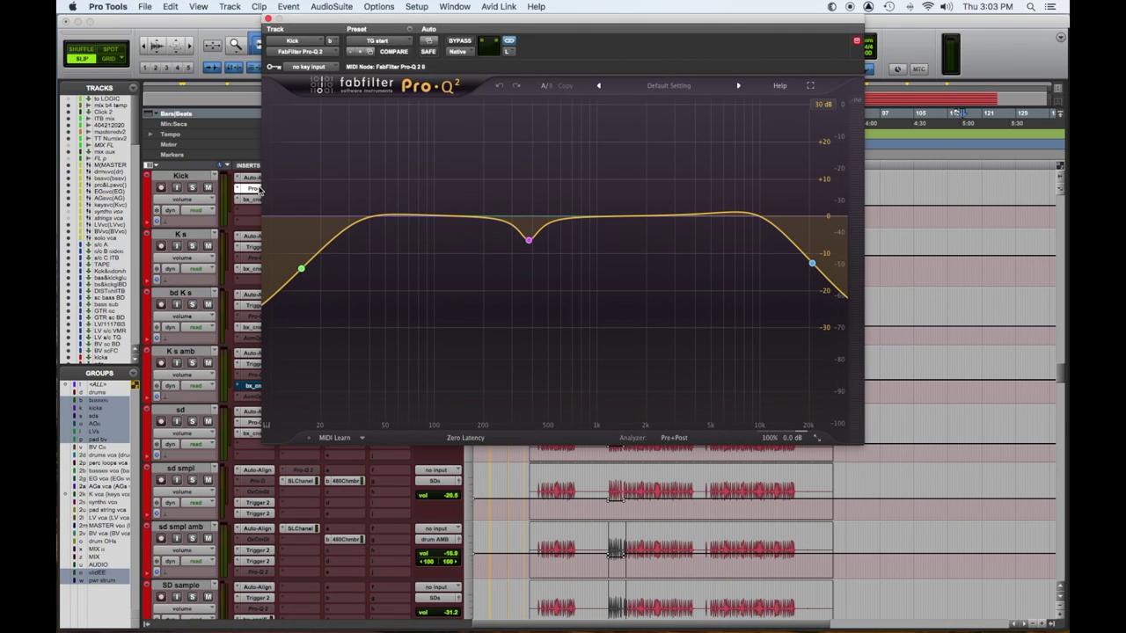
{"action": "left_click", "coordinate": [268, 17]}
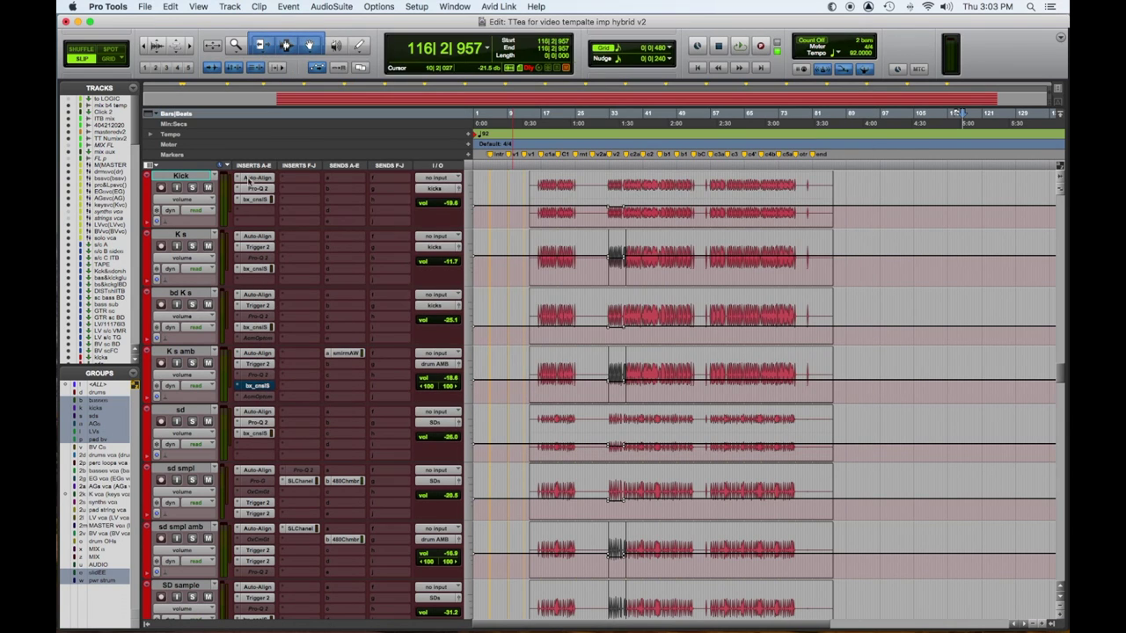
{"action": "left_click", "coordinate": [263, 200]}
{"action": "left_click", "coordinate": [257, 248]}
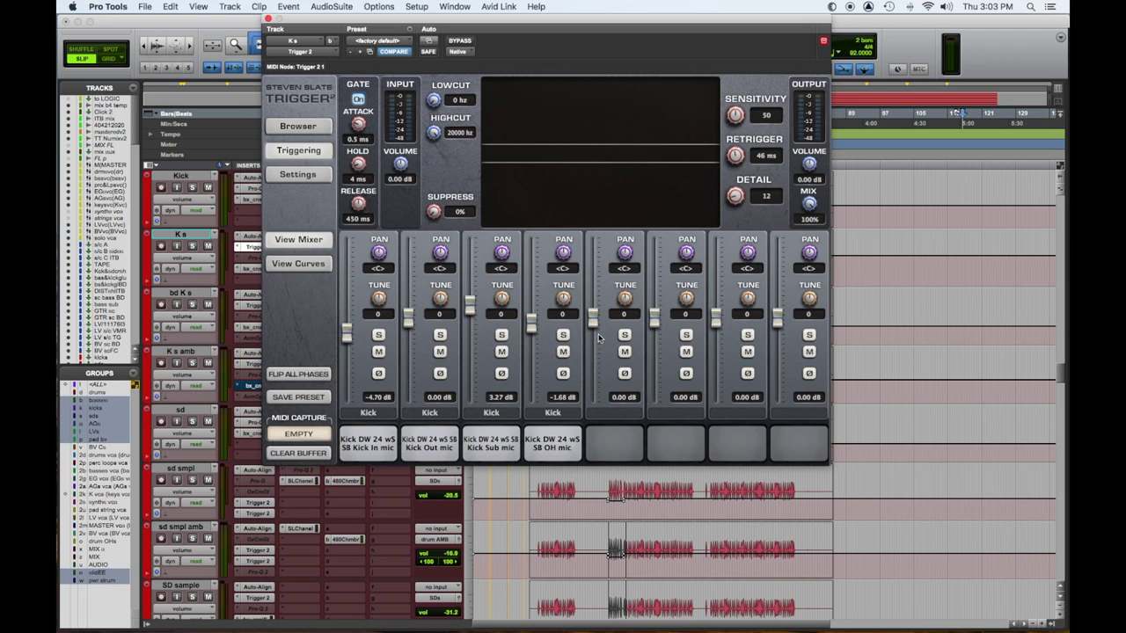
{"action": "left_click", "coordinate": [269, 18]}
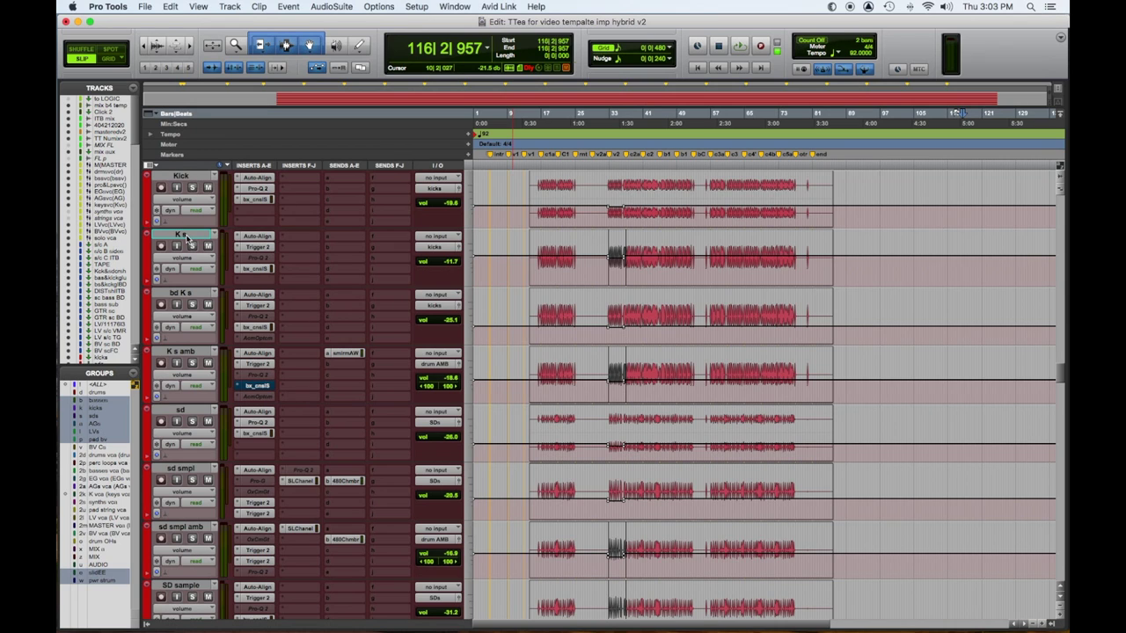
{"action": "left_click", "coordinate": [256, 306]}
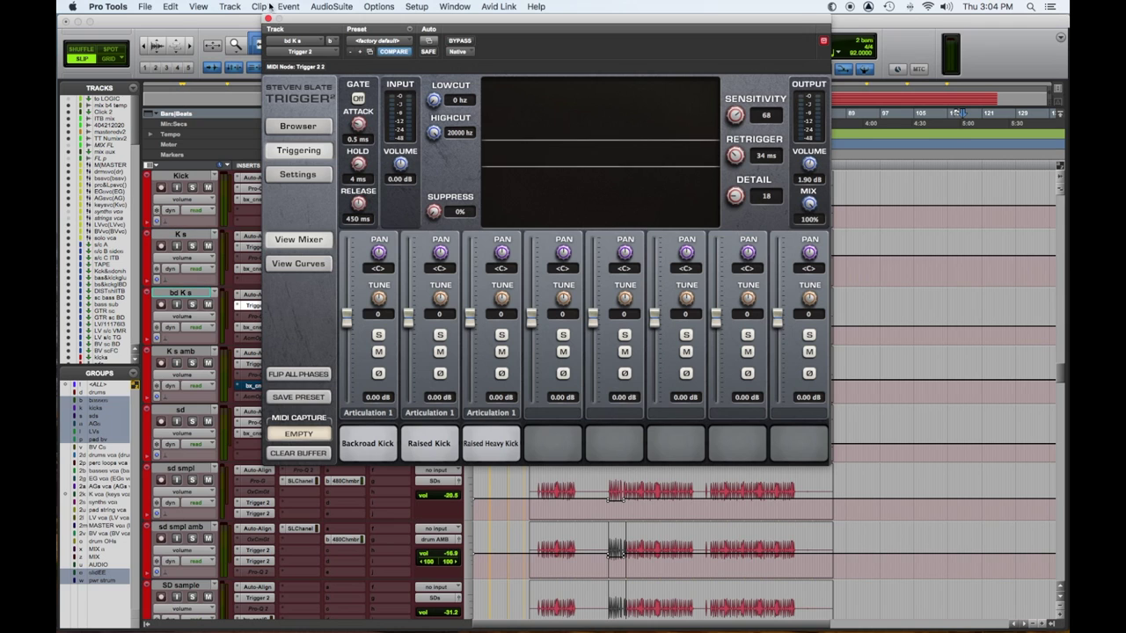
{"action": "left_click", "coordinate": [268, 18]}
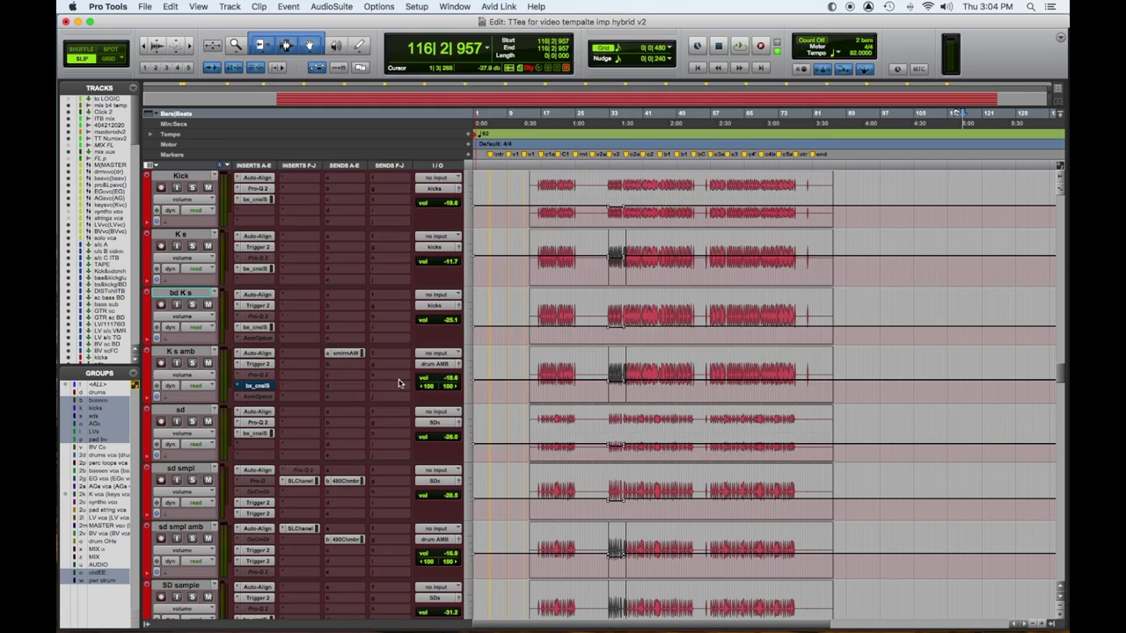
{"action": "left_click", "coordinate": [255, 363]}
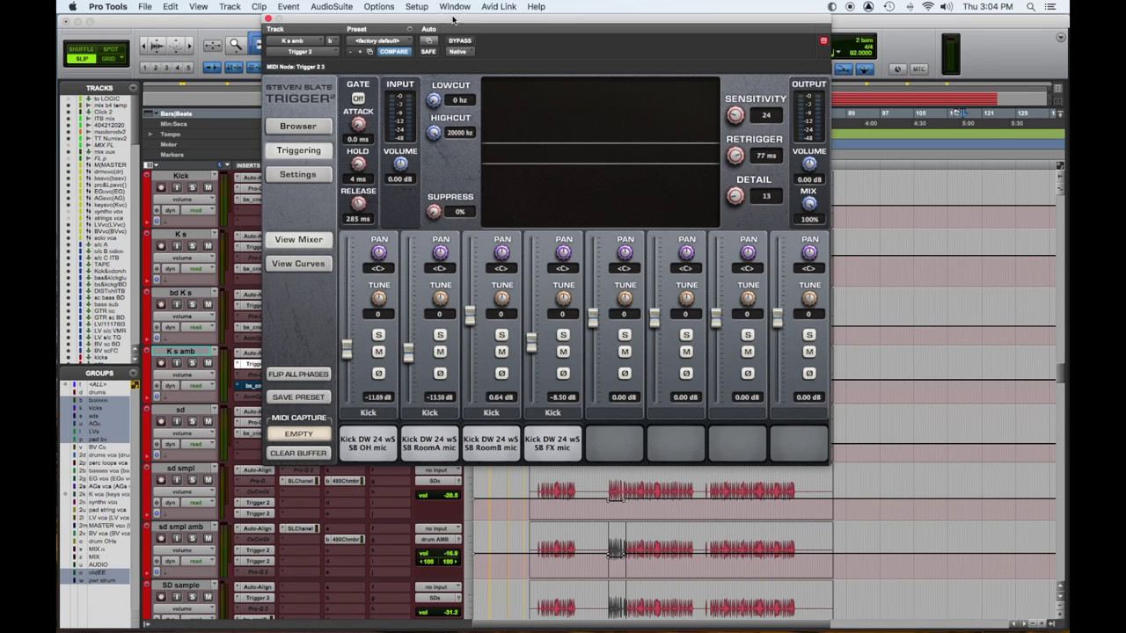
Move the K s amb Trigger 2 window lower to view its four kick samples and sensitivity 24.
{"action": "left_click_drag", "start_coordinate": [453, 20], "coordinate": [434, 413]}
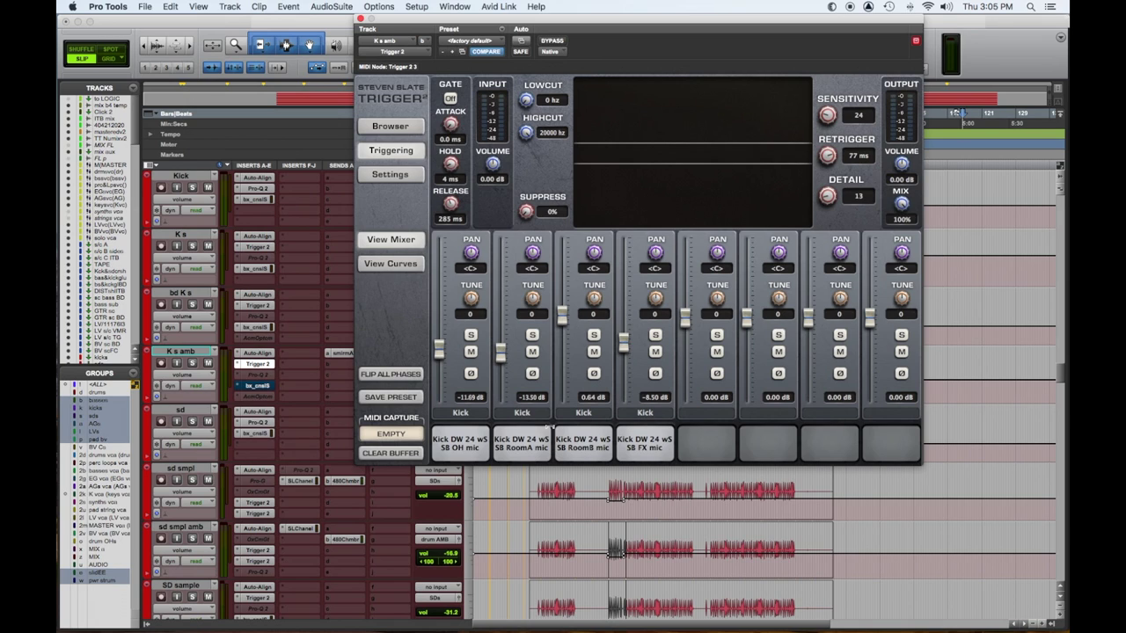
{"action": "left_click", "coordinate": [488, 466]}
Close the Trigger window and scroll down until Toms.1, OH, AMB, Hats and clap show.
{"action": "left_click", "coordinate": [359, 18]}
{"action": "scroll", "coordinate": [321, 403], "scroll_direction": "down", "scroll_amount": 1}
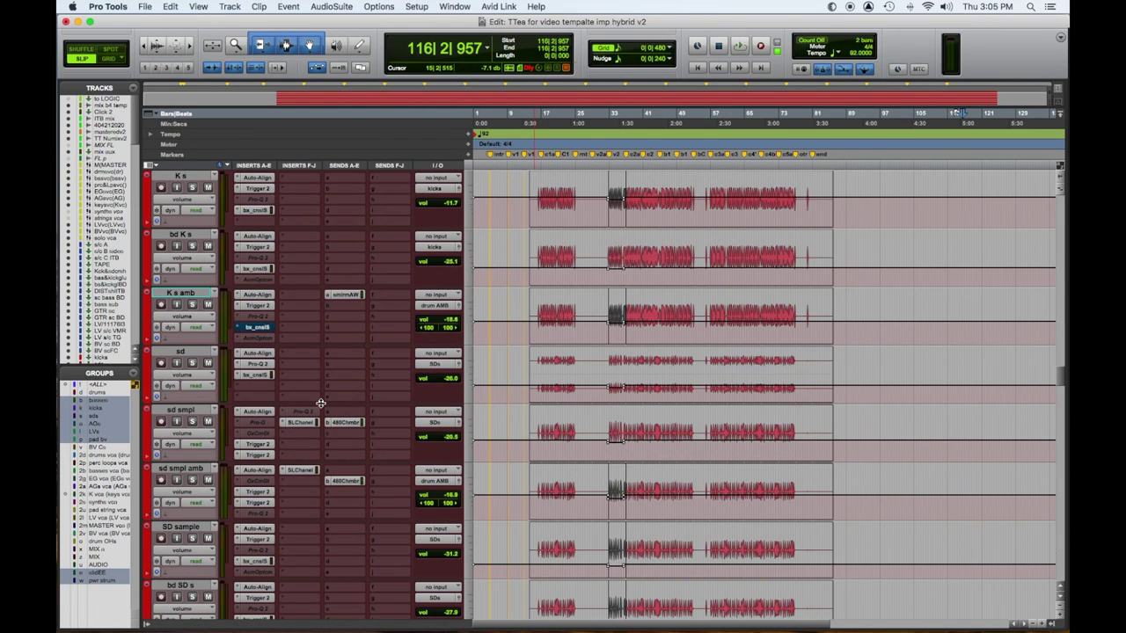
{"action": "scroll", "coordinate": [264, 400], "scroll_direction": "down", "scroll_amount": 1}
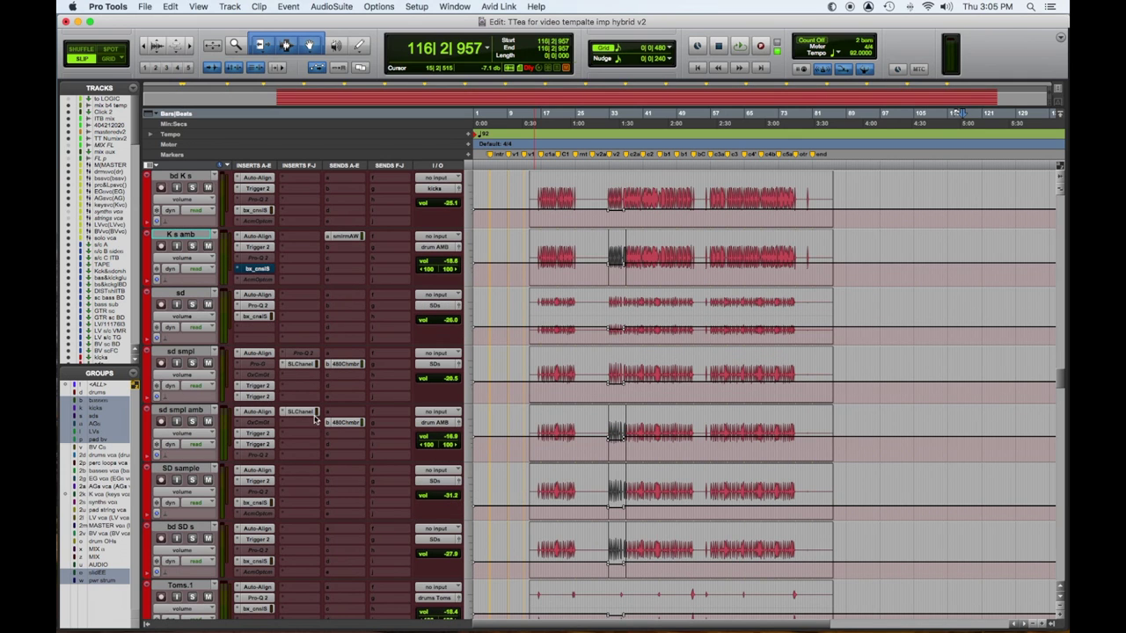
{"action": "scroll", "coordinate": [314, 420], "scroll_direction": "down", "scroll_amount": 3}
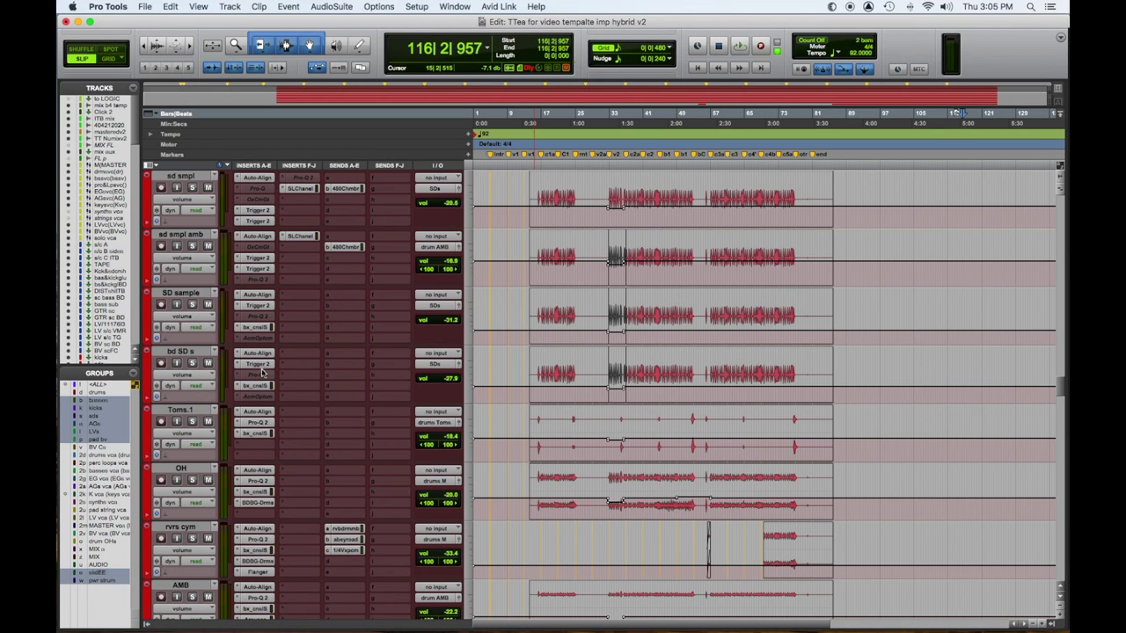
{"action": "scroll", "coordinate": [327, 401], "scroll_direction": "down", "scroll_amount": 2}
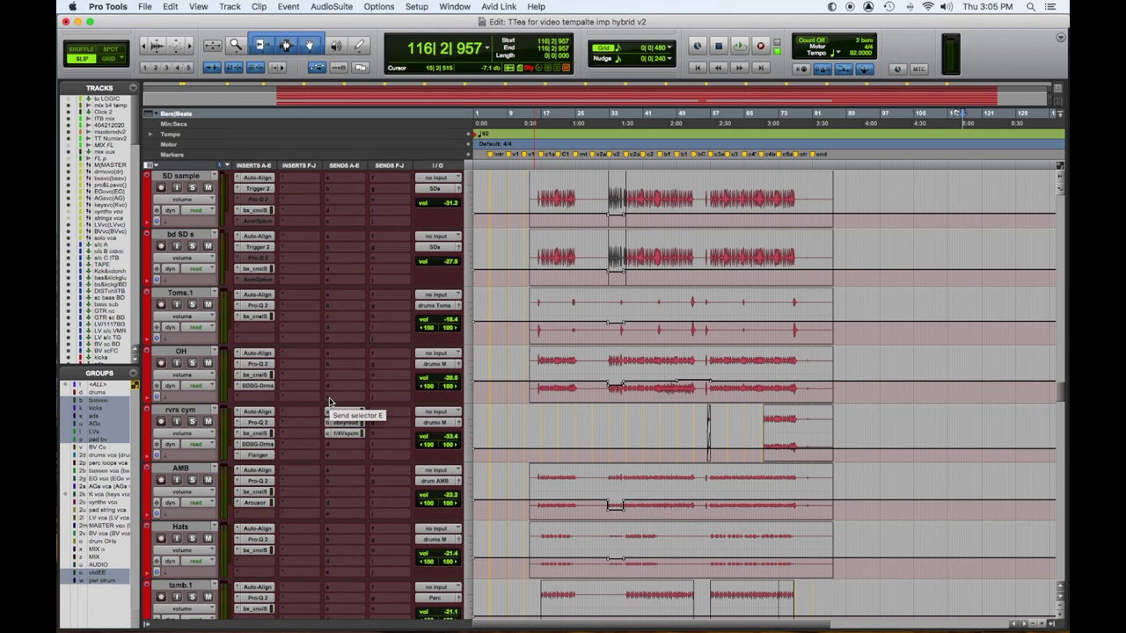
{"action": "scroll", "coordinate": [300, 394], "scroll_direction": "down", "scroll_amount": 2}
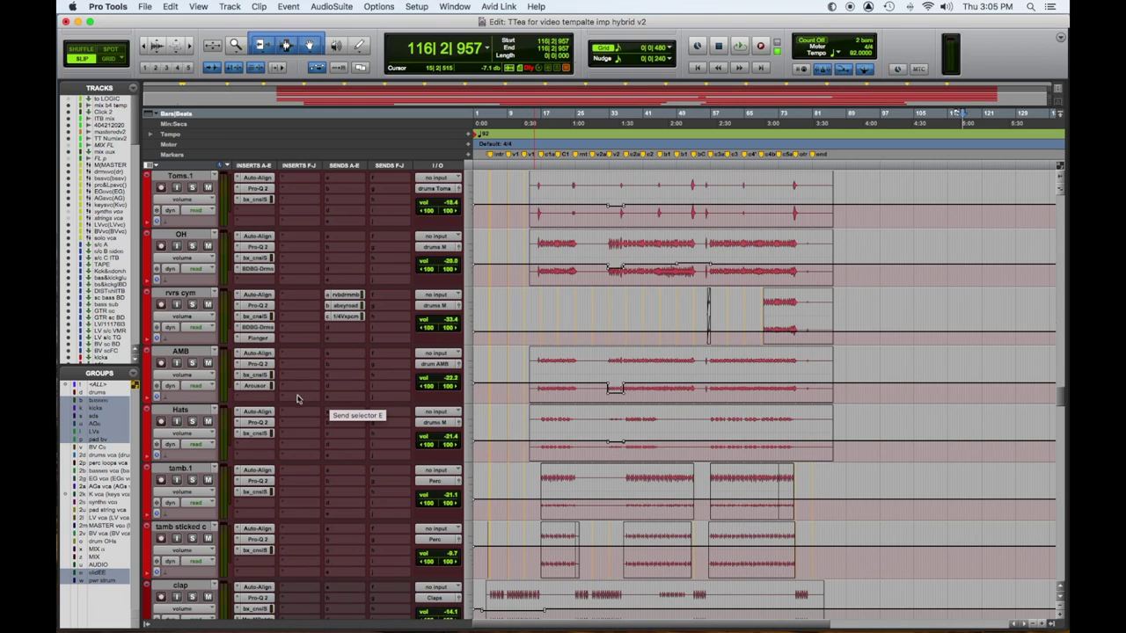
Lower Deckerate on OH's Billy Decker Drums plugin from 39 to 36.
{"action": "left_click", "coordinate": [263, 271]}
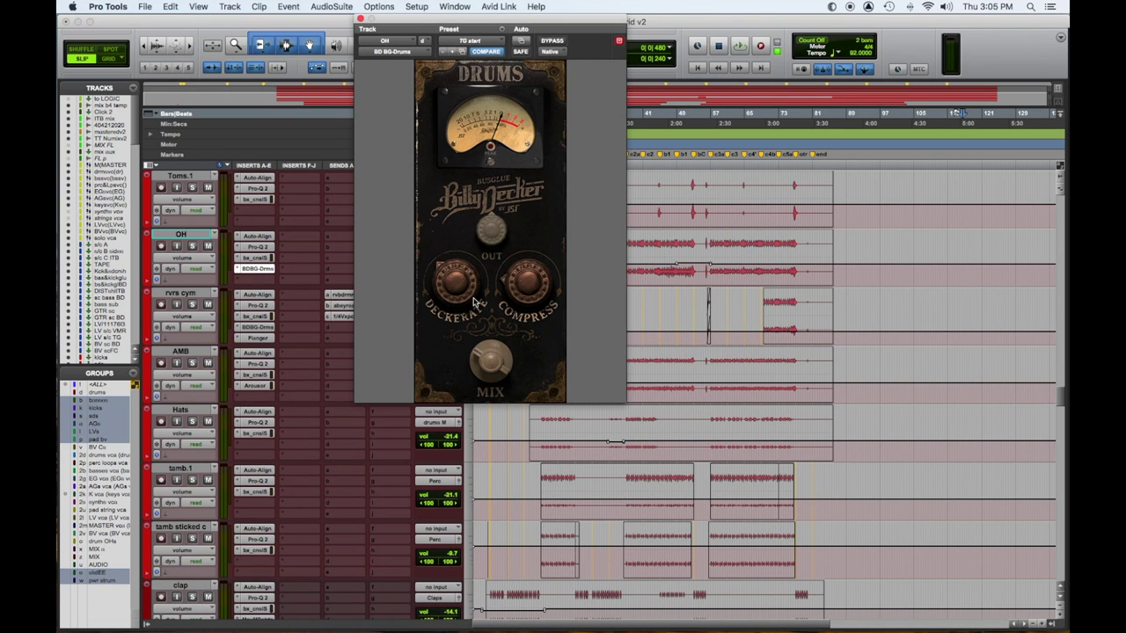
{"action": "left_click_drag", "start_coordinate": [475, 301], "coordinate": [458, 337]}
{"action": "left_click", "coordinate": [360, 19]}
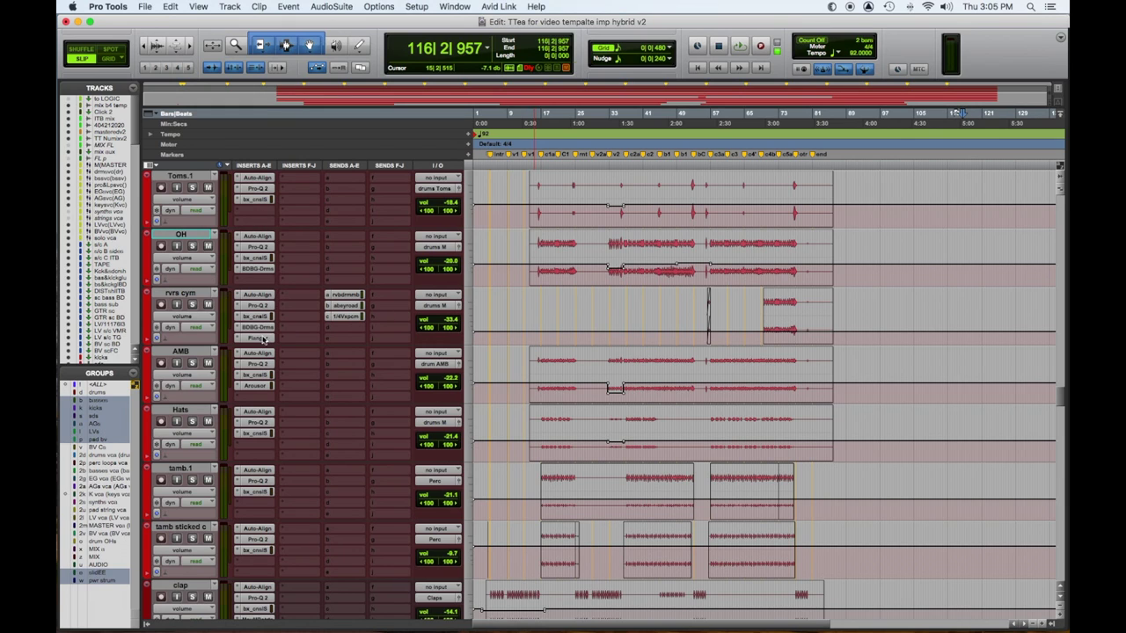
{"action": "left_click", "coordinate": [254, 238]}
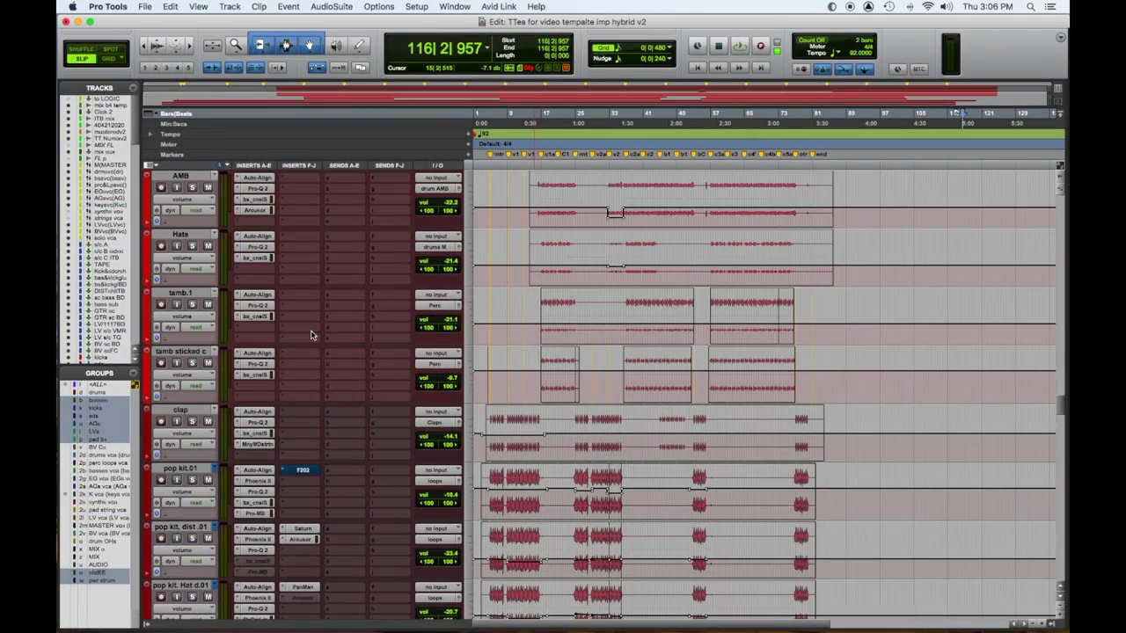
Bring up the clap track and open its MannyM Distortion plugin to view drive and tone.
{"action": "scroll", "coordinate": [310, 334], "scroll_direction": "down", "scroll_amount": 2}
{"action": "scroll", "coordinate": [310, 334], "scroll_direction": "down", "scroll_amount": 1}
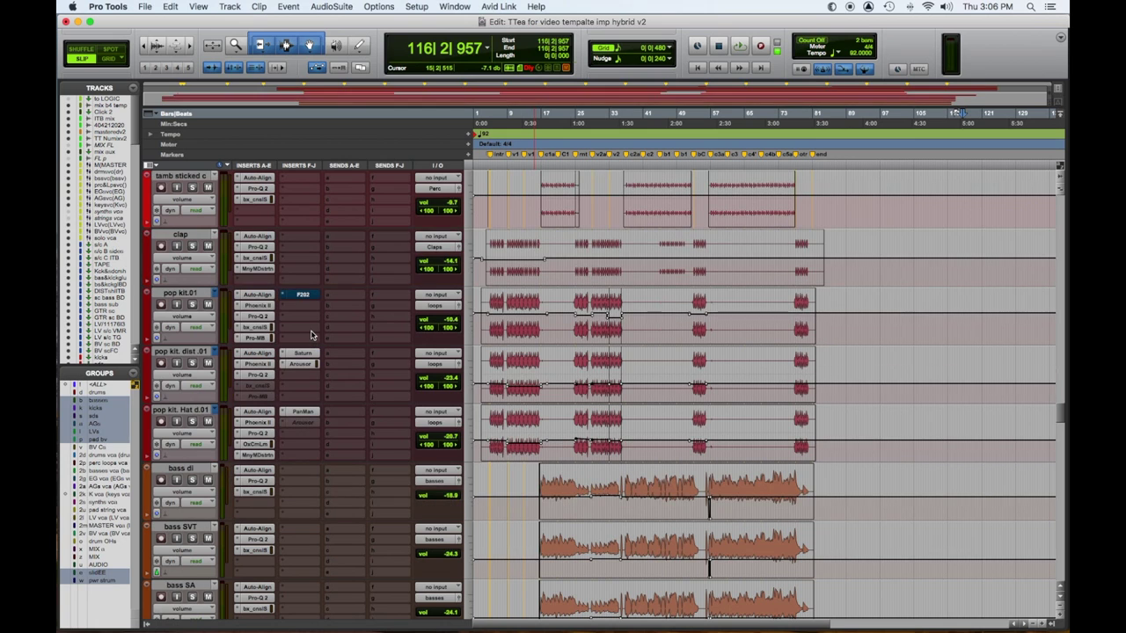
{"action": "left_click", "coordinate": [264, 269]}
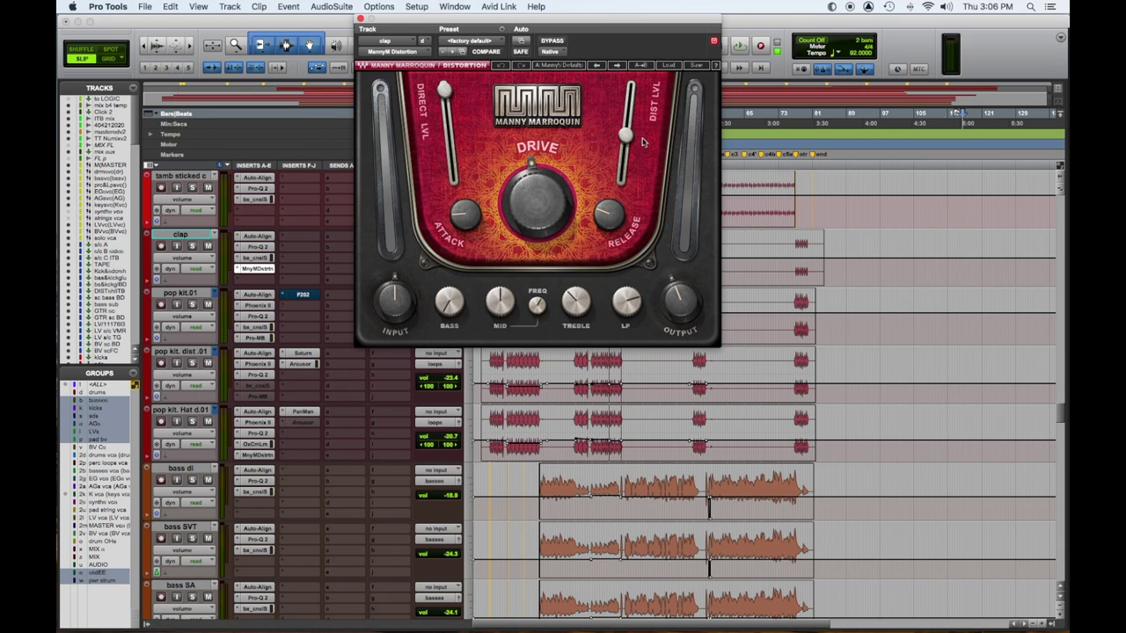
Close the clap track's MannyM Distortion plugin window.
{"action": "left_click", "coordinate": [360, 17]}
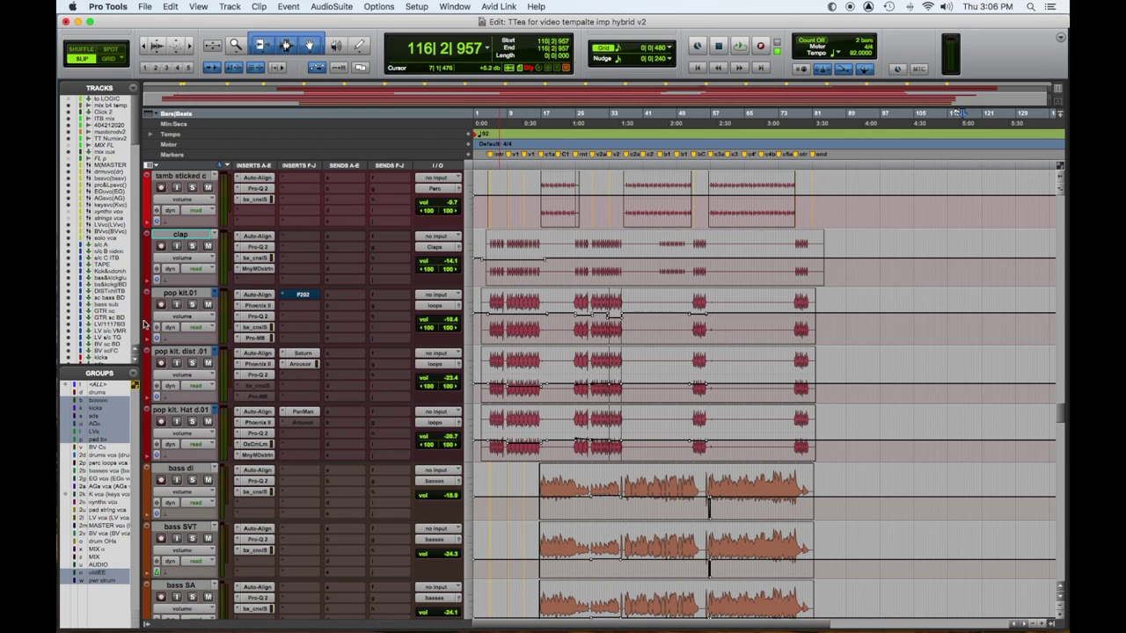
Solo the pop kit and bass tracks, then audition them with the hat loop unsoloed.
{"action": "left_click", "coordinate": [192, 305]}
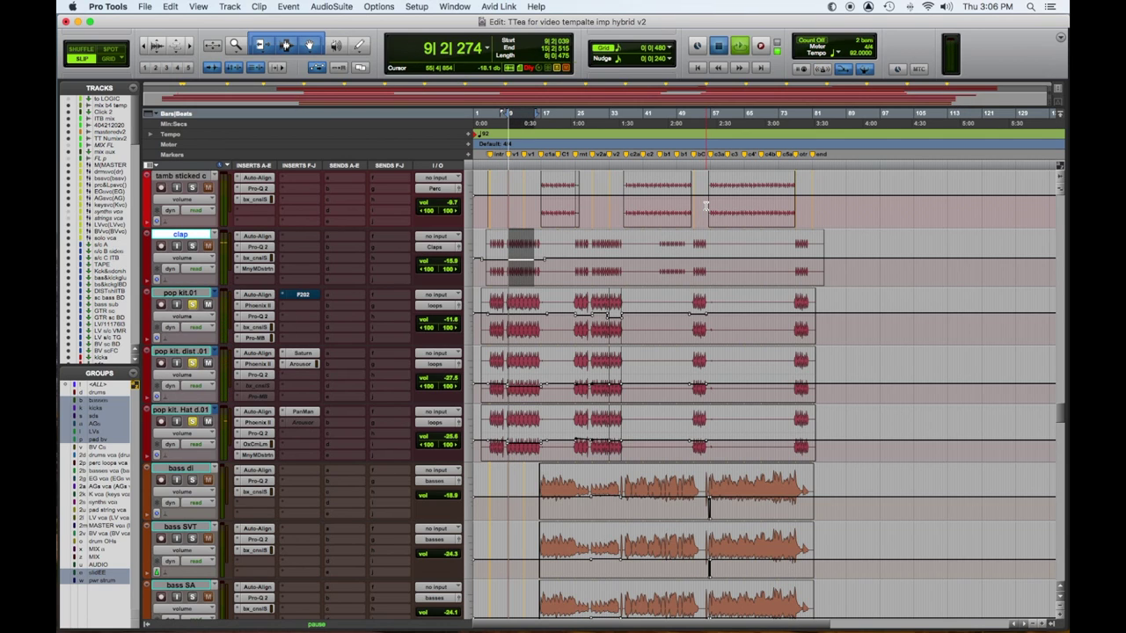
{"action": "key", "text": "space"}
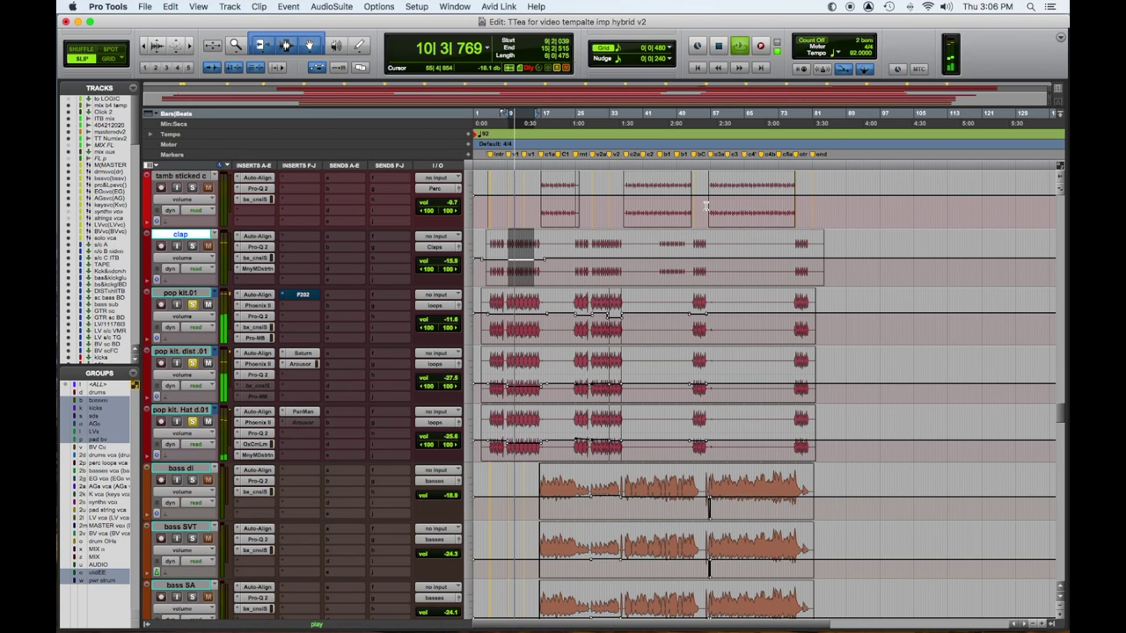
{"action": "key", "text": "space"}
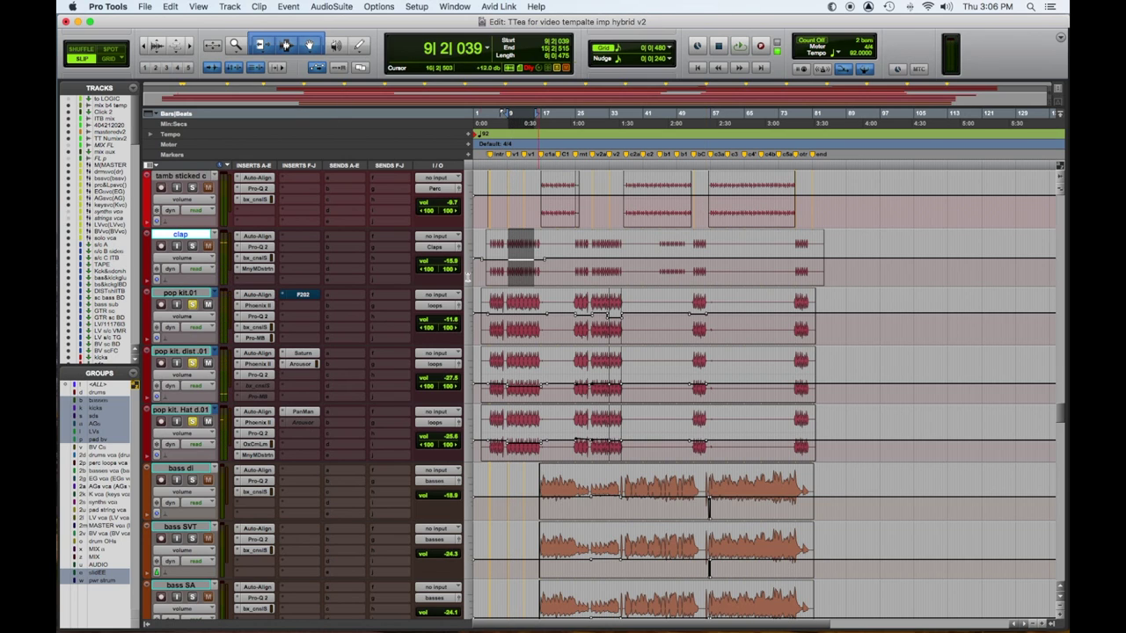
{"action": "left_click", "coordinate": [193, 423]}
{"action": "key", "text": "space"}
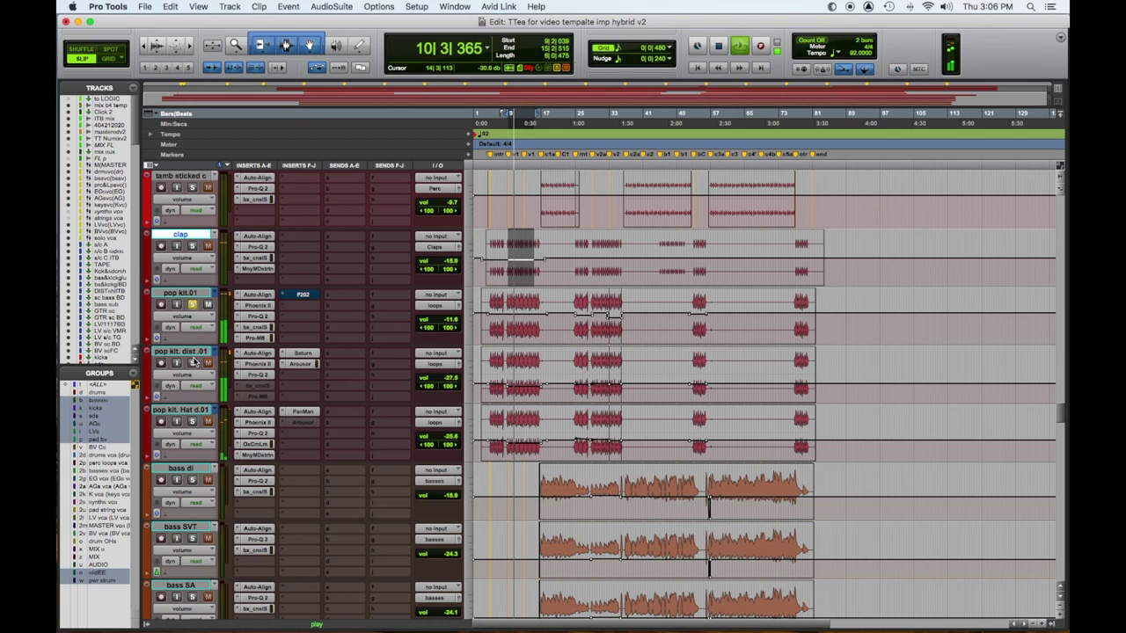
{"action": "key", "text": "space"}
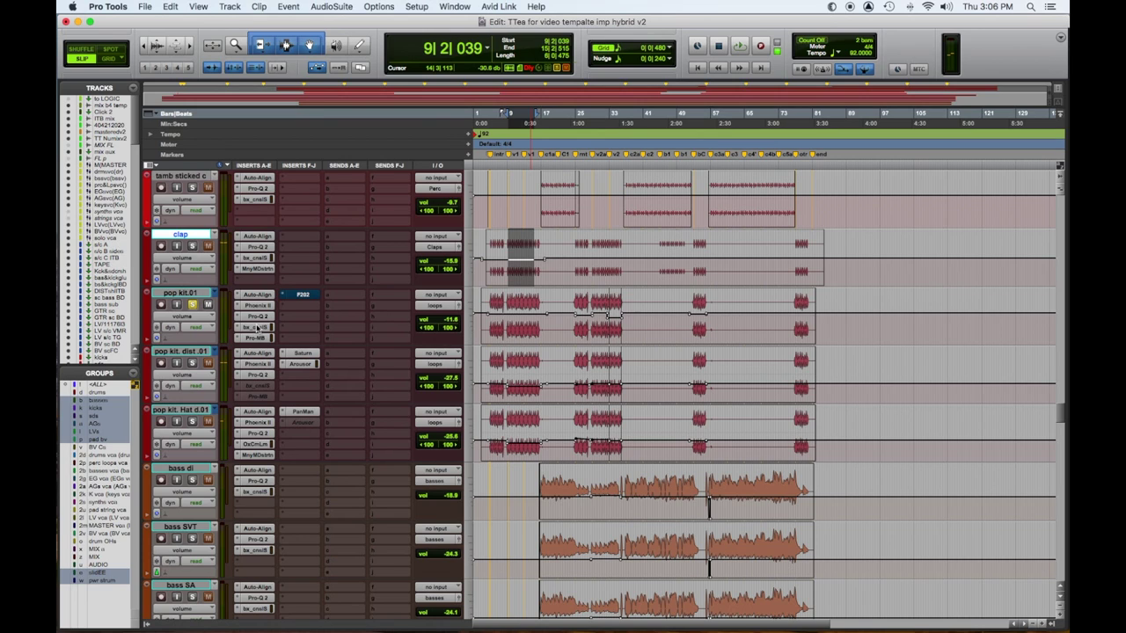
Compare pop kit.01 with its console, Pro-MB and Pro-Q 2 bypassed, then re-enable all three.
{"action": "left_click_drag", "start_coordinate": [259, 313], "coordinate": [257, 317]}
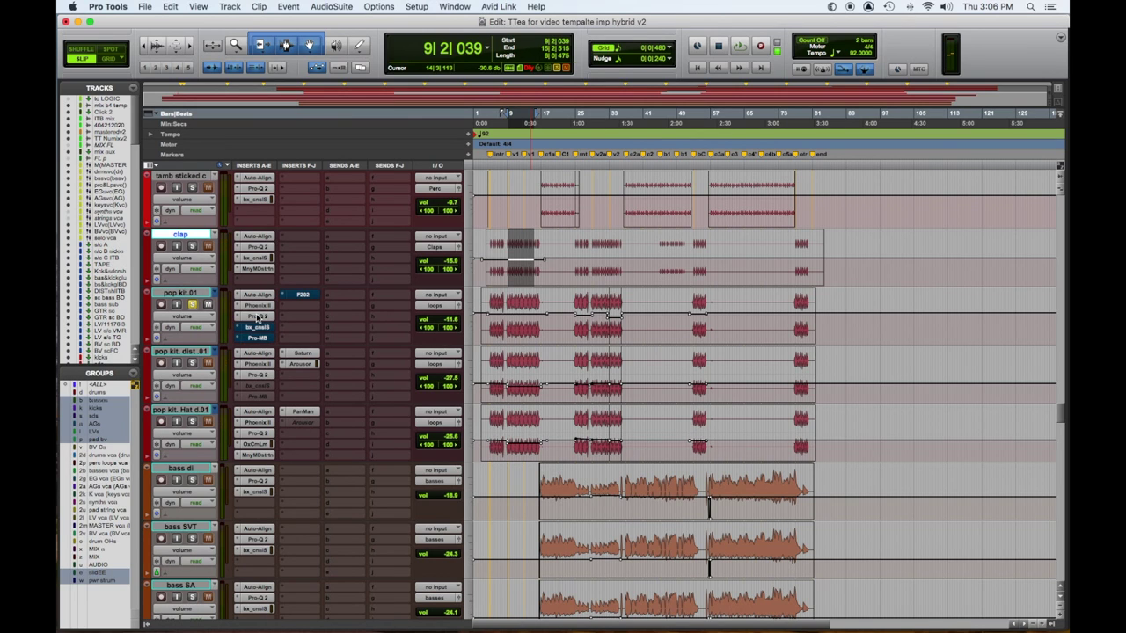
{"action": "left_click", "coordinate": [256, 316]}
{"action": "key", "text": "space"}
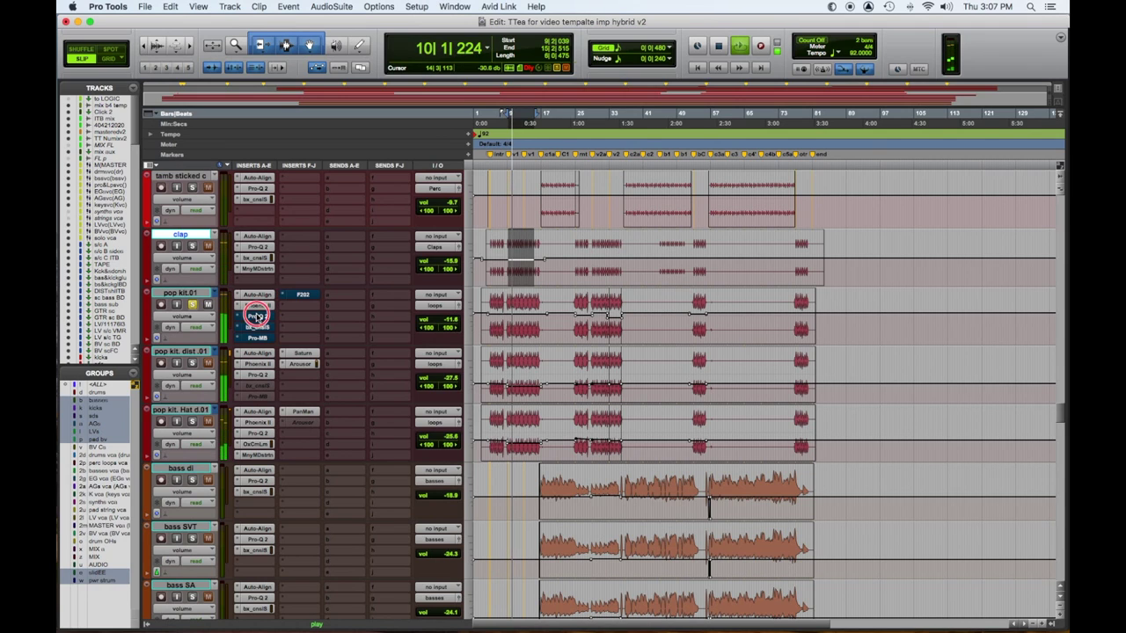
{"action": "left_click", "coordinate": [256, 316]}
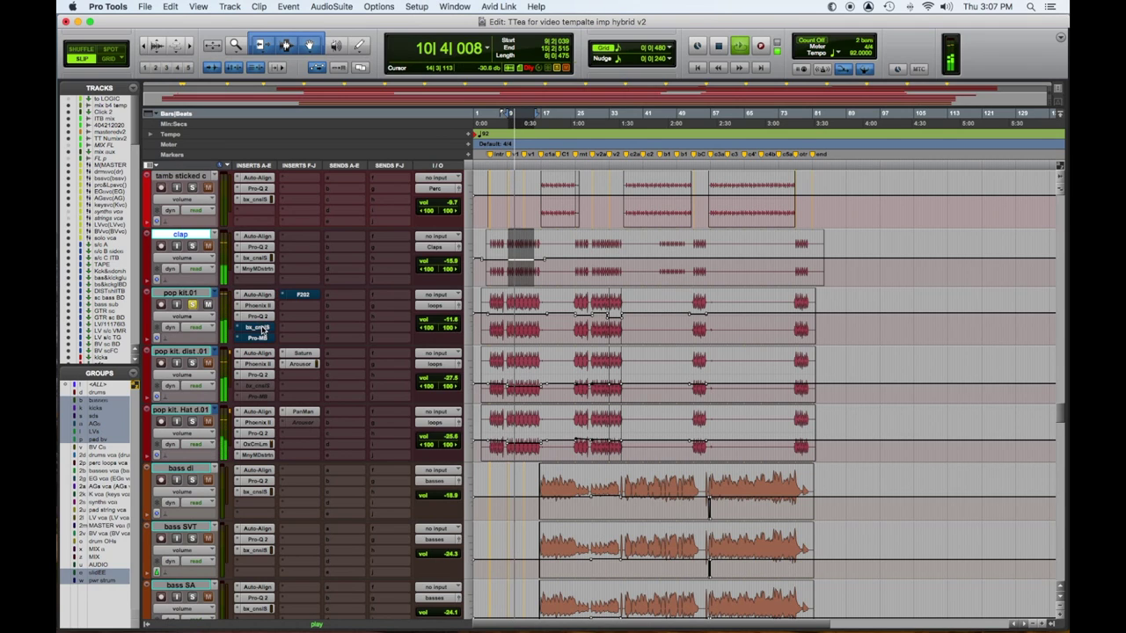
{"action": "left_click", "coordinate": [260, 338]}
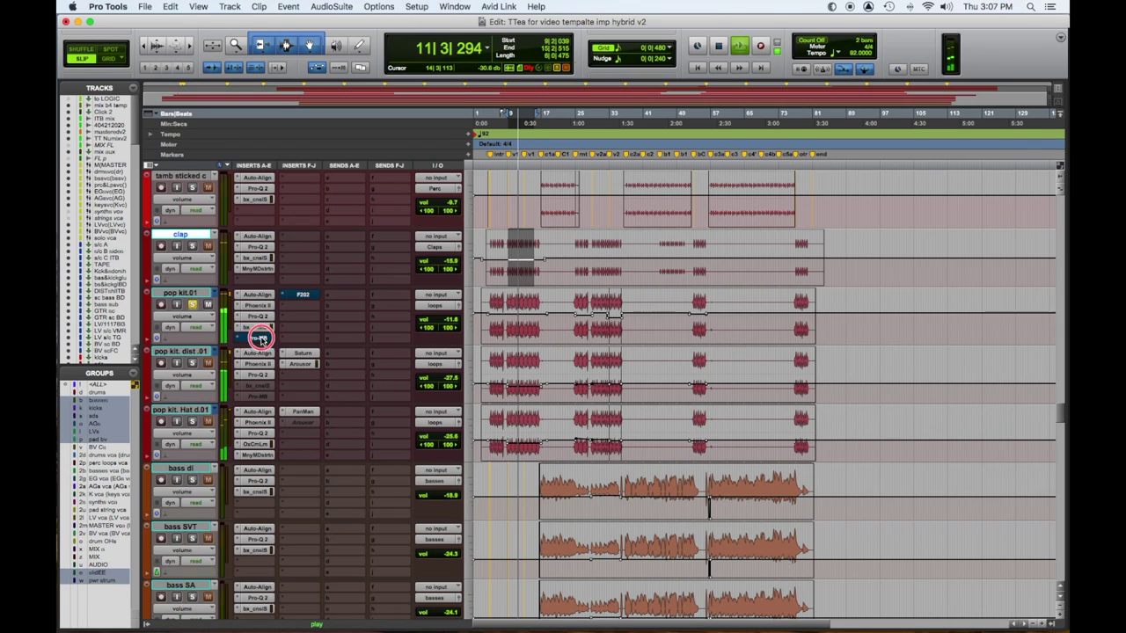
{"action": "left_click", "coordinate": [260, 339]}
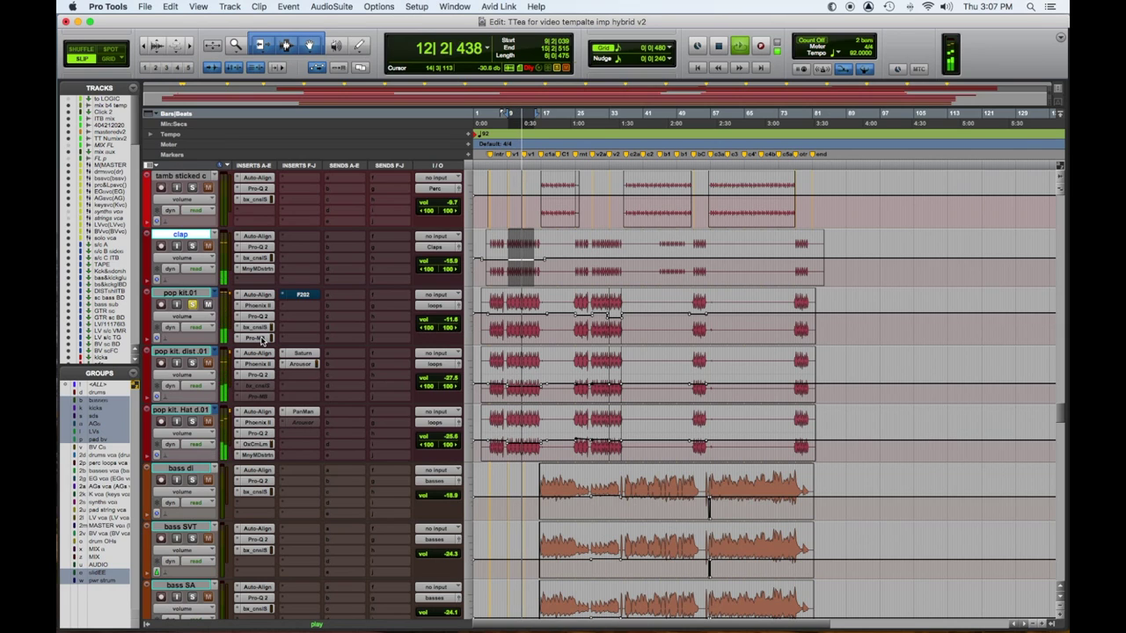
{"action": "key", "text": "space"}
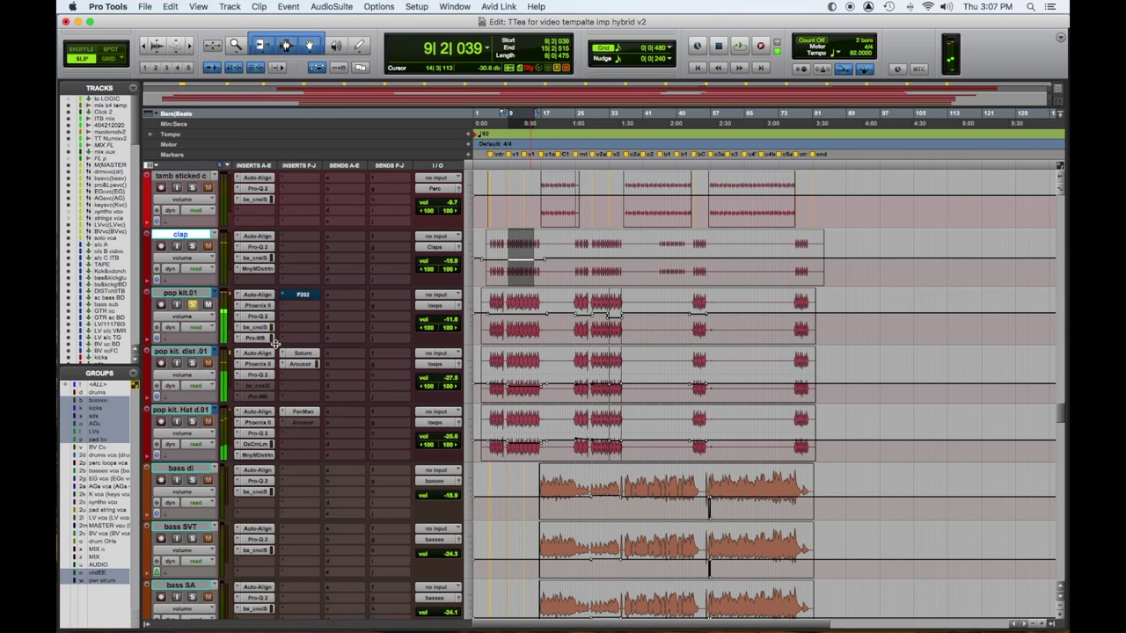
{"action": "left_click", "coordinate": [259, 319]}
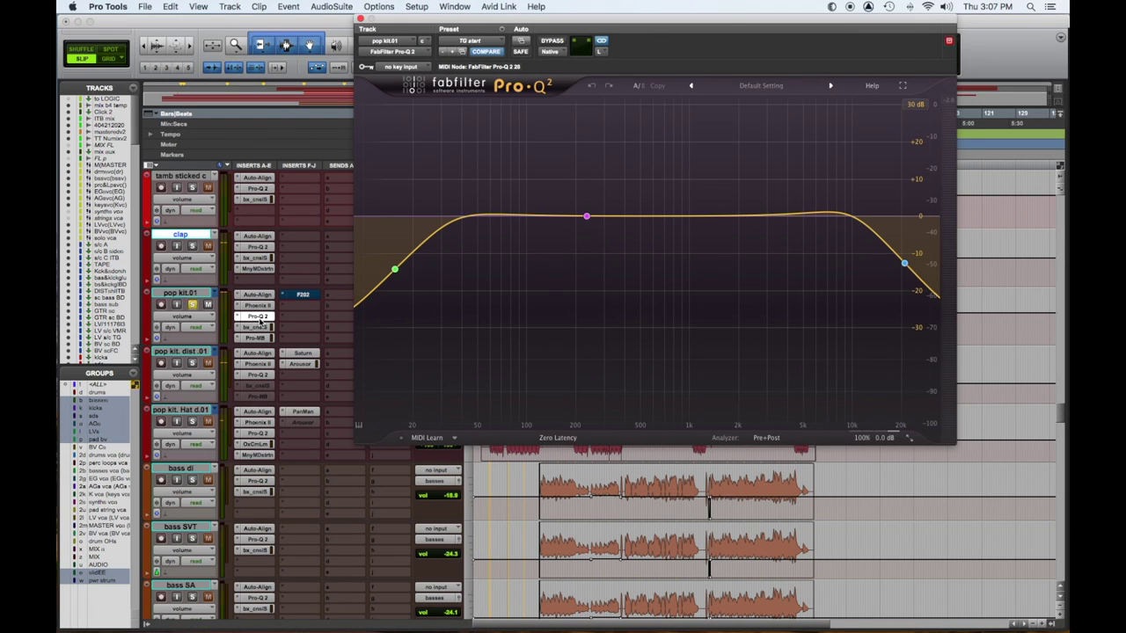
{"action": "left_click", "coordinate": [258, 327]}
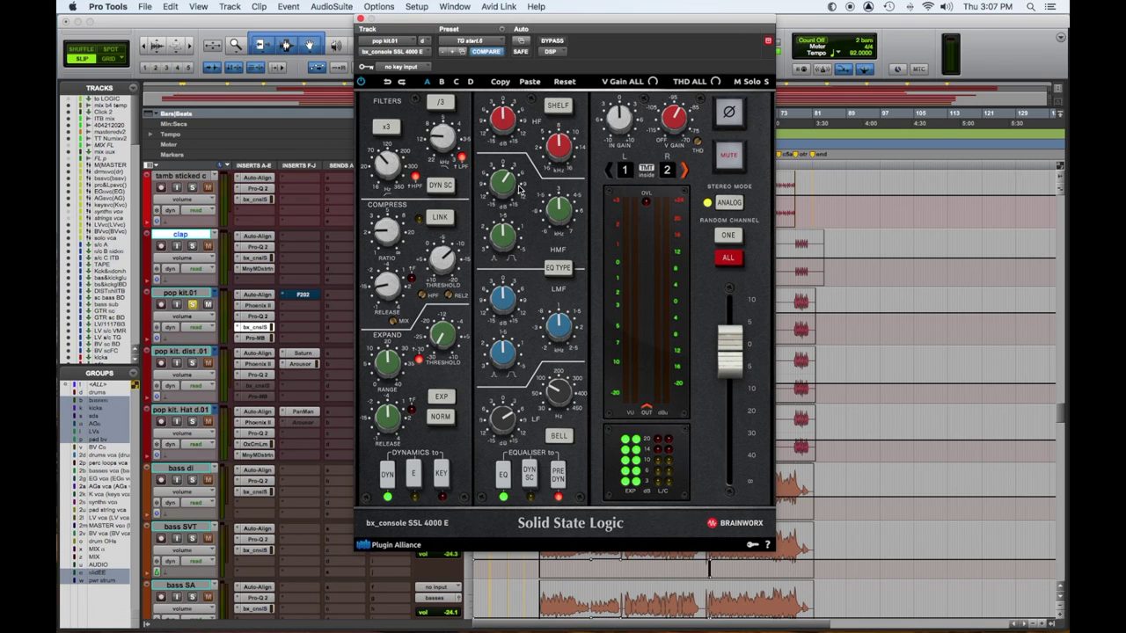
{"action": "left_click", "coordinate": [258, 338]}
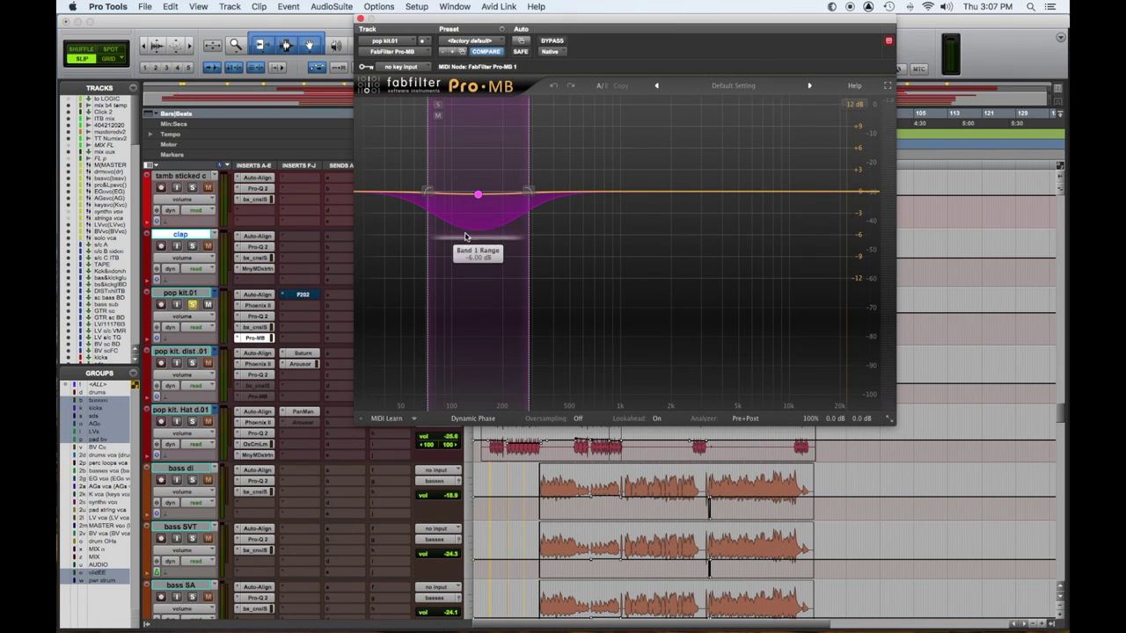
{"action": "mouse_move", "coordinate": [478, 199]}
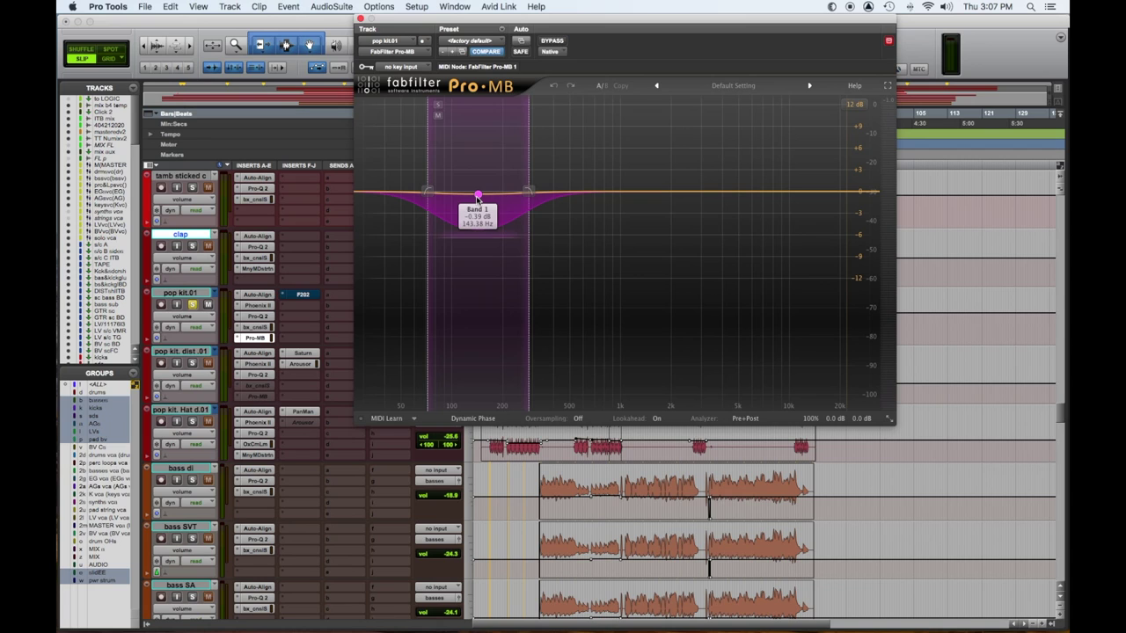
{"action": "left_click", "coordinate": [361, 19]}
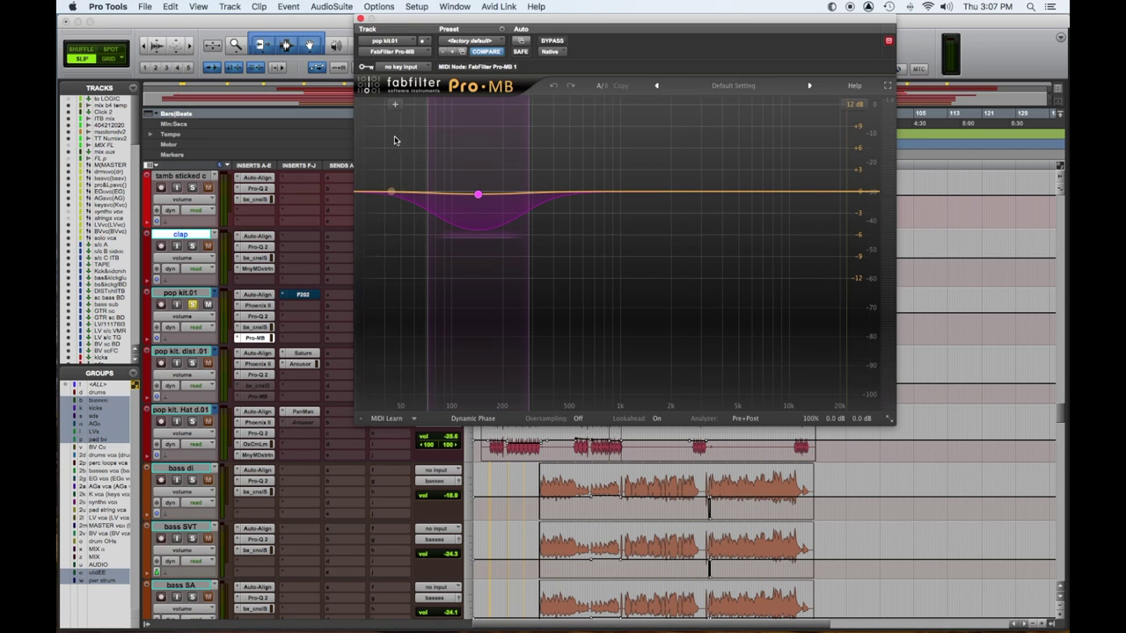
{"action": "left_click", "coordinate": [305, 295]}
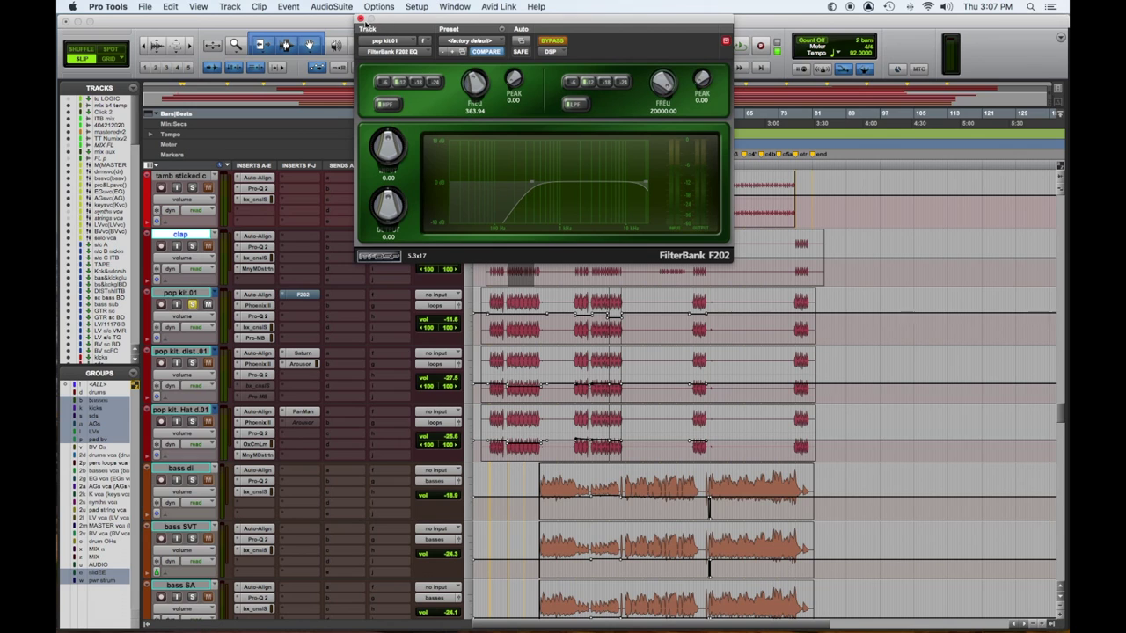
{"action": "left_click", "coordinate": [360, 19]}
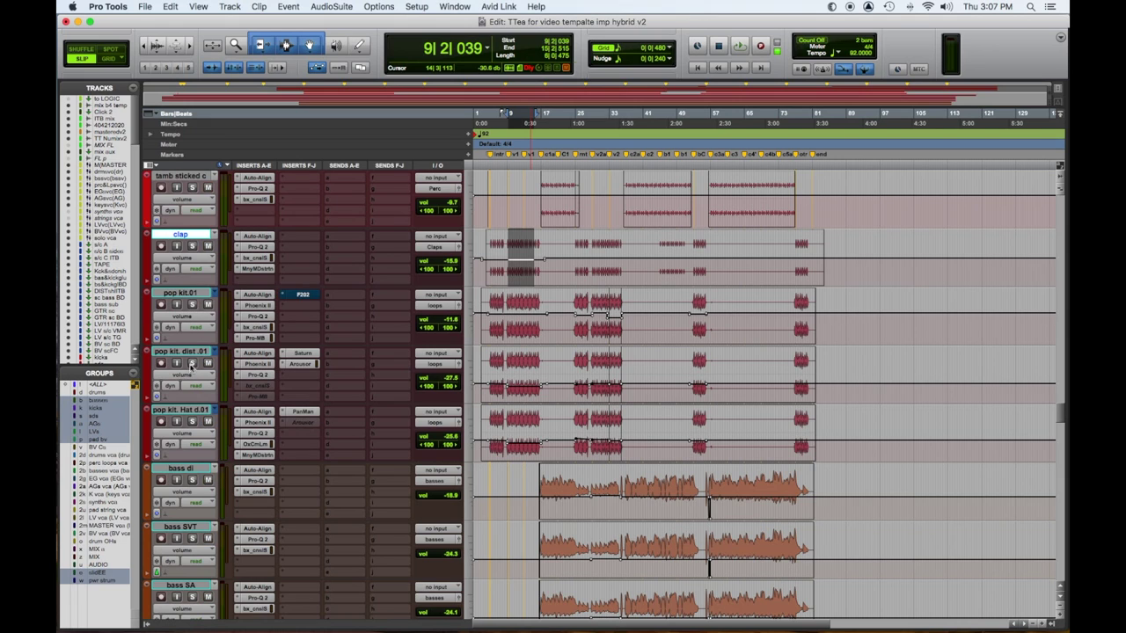
Solo pop kit. dist .01, turn its automation off and raise its volume from -27.5 to -9.1.
{"action": "left_click", "coordinate": [191, 364]}
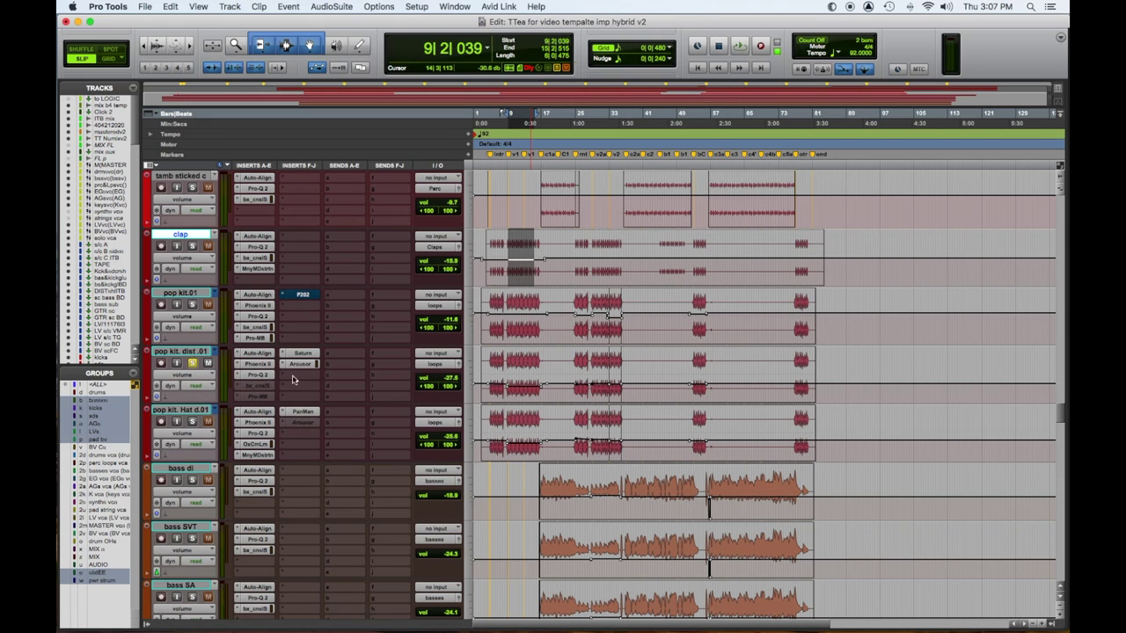
{"action": "left_click", "coordinate": [198, 387]}
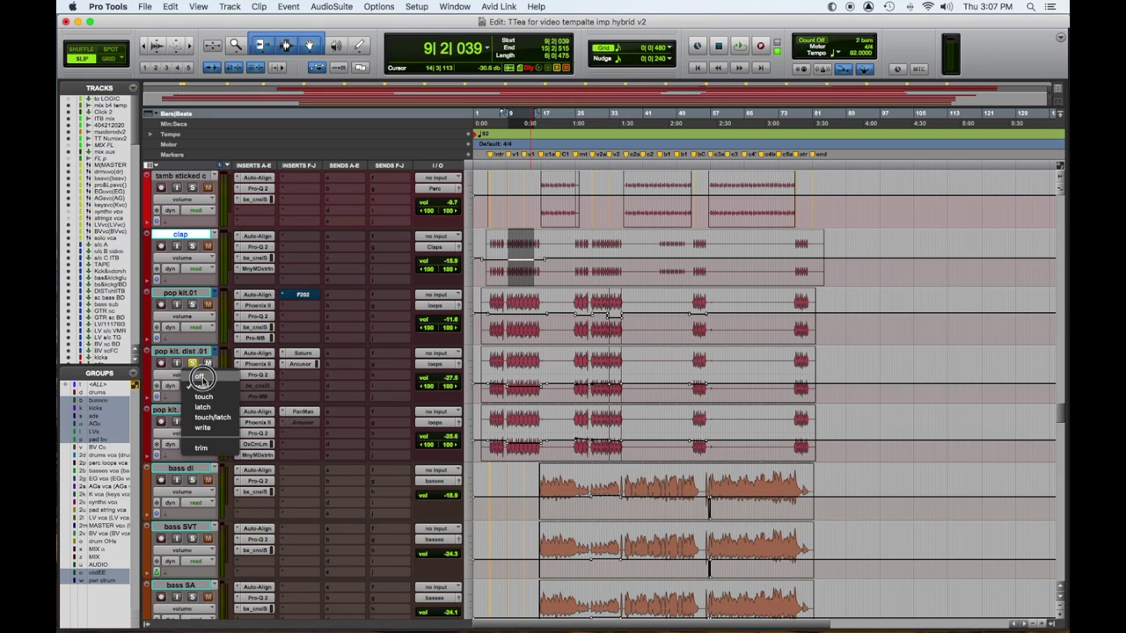
{"action": "left_click", "coordinate": [199, 387]}
{"action": "left_click_drag", "start_coordinate": [440, 380], "coordinate": [440, 368]}
{"action": "key", "text": "space"}
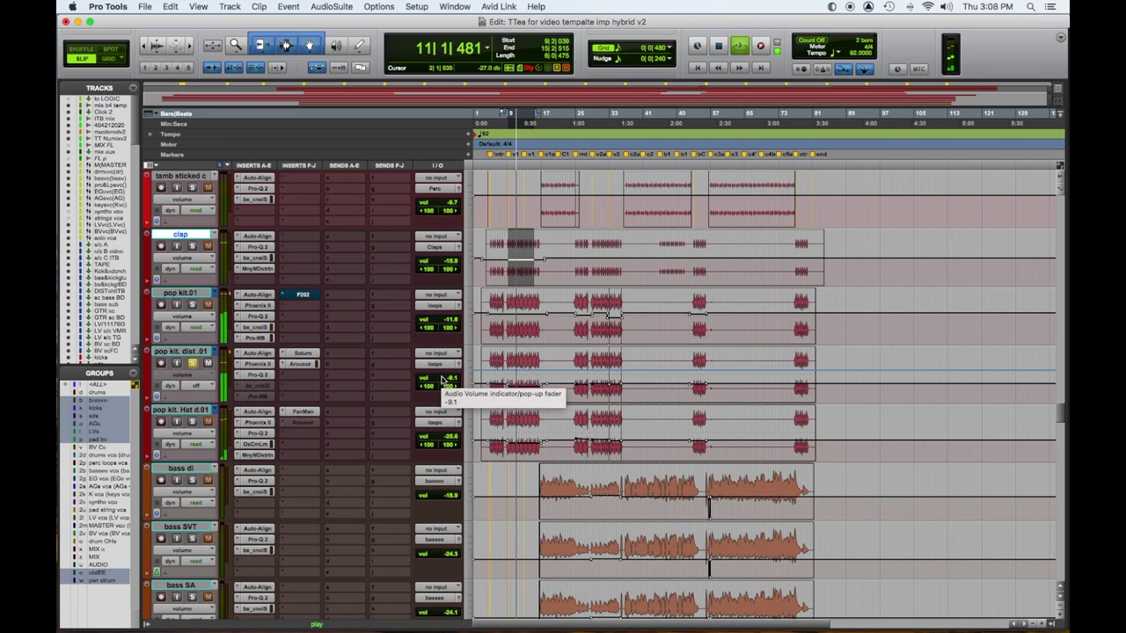
{"action": "key", "text": "space"}
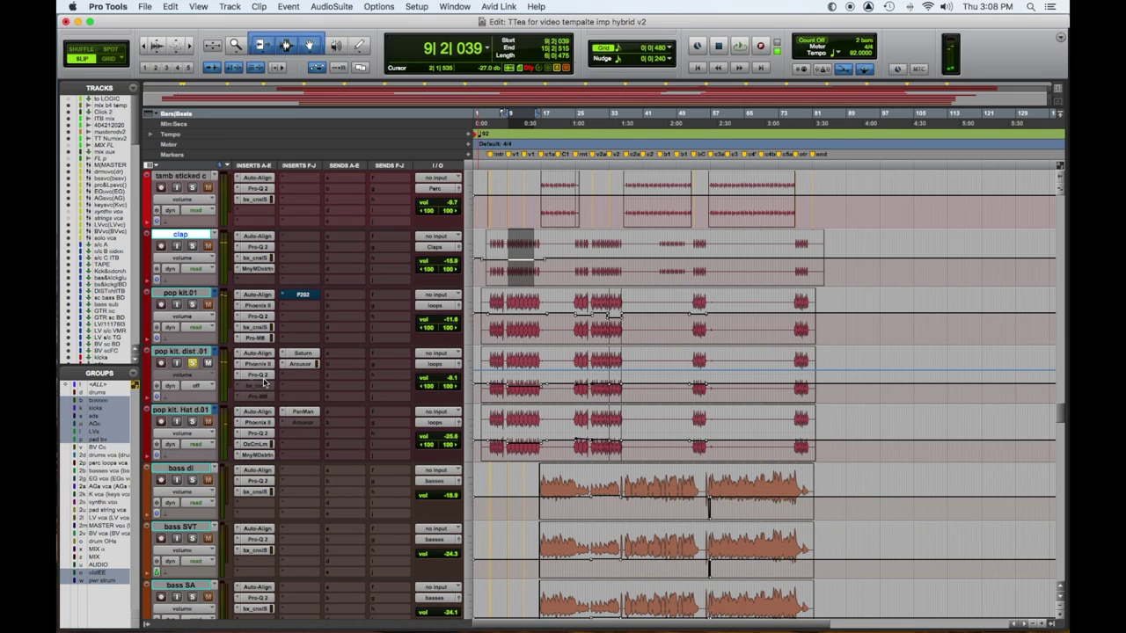
{"action": "left_click", "coordinate": [263, 381]}
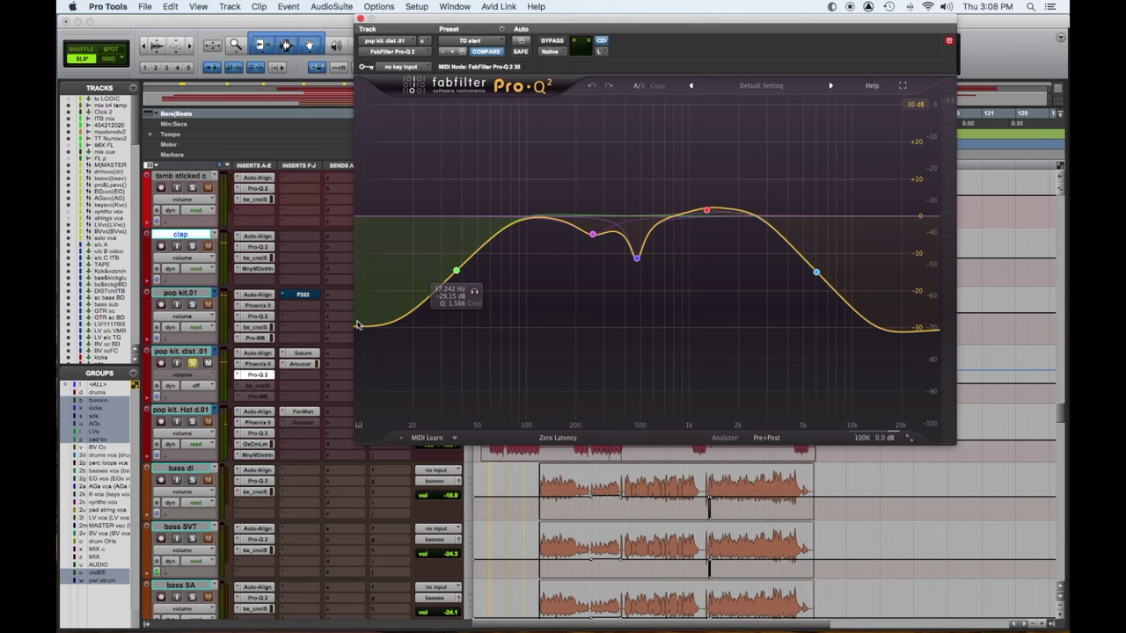
{"action": "left_click", "coordinate": [360, 19]}
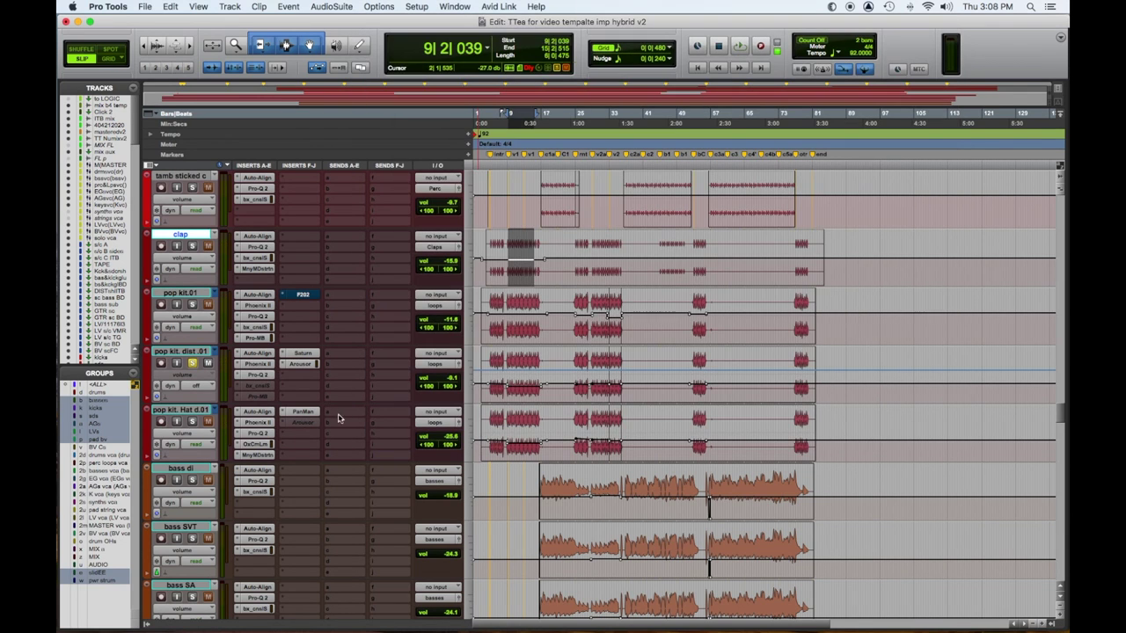
Compare pop kit. dist .01 with Saturn bypassed and active during playback, leaving Saturn bypassed.
{"action": "left_click", "coordinate": [313, 354]}
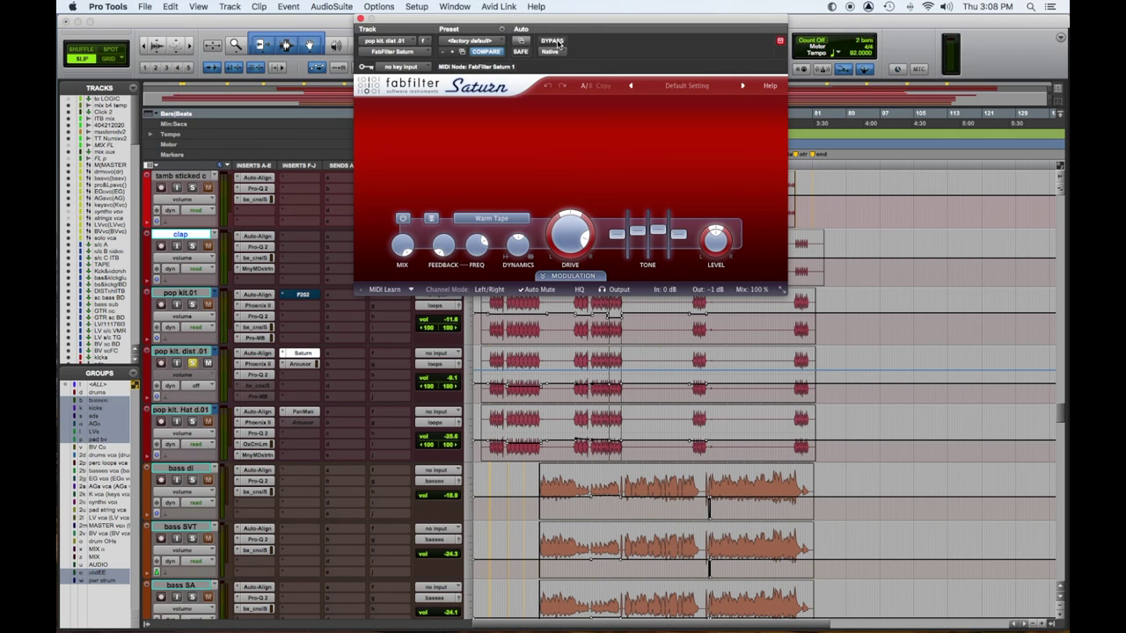
{"action": "left_click", "coordinate": [552, 41]}
{"action": "key", "text": "space"}
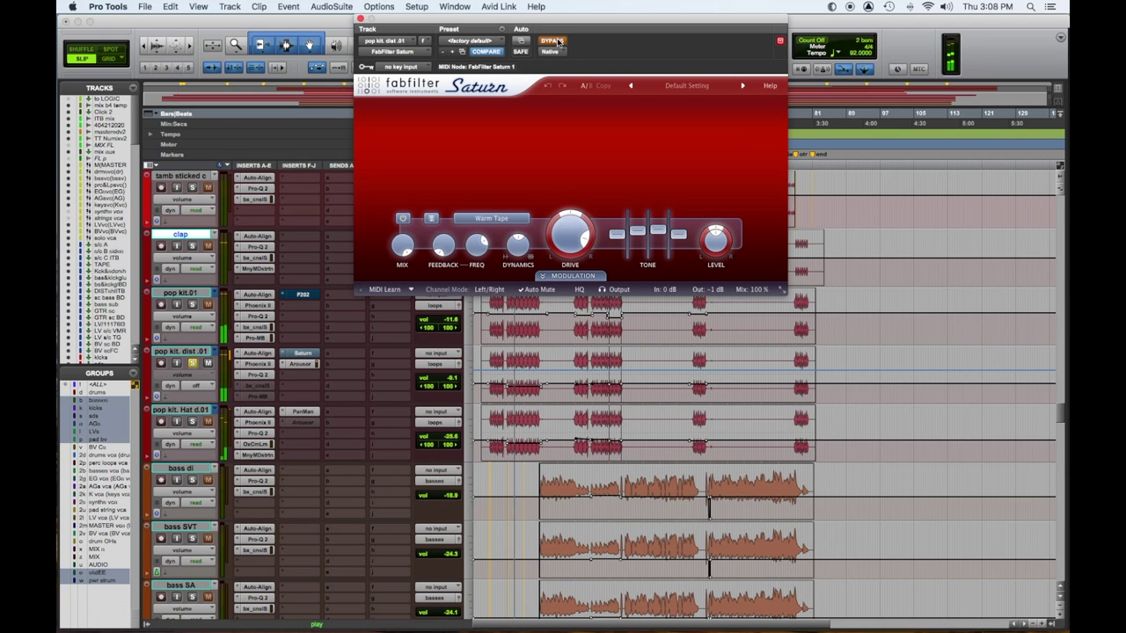
{"action": "left_click", "coordinate": [557, 41]}
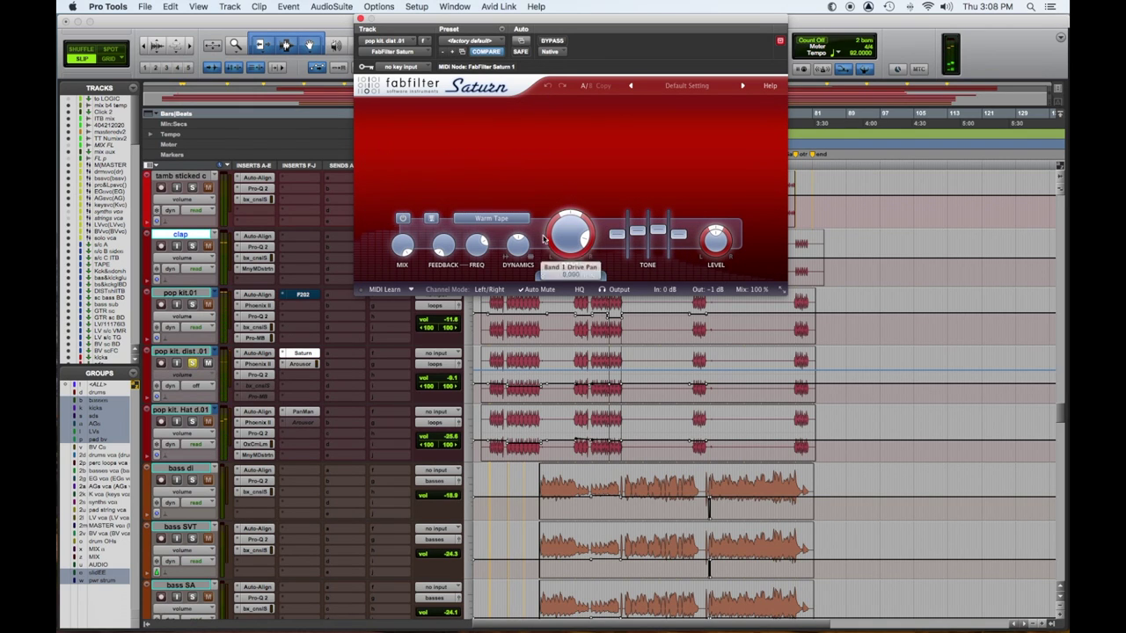
{"action": "left_click", "coordinate": [301, 361], "text": "super"}
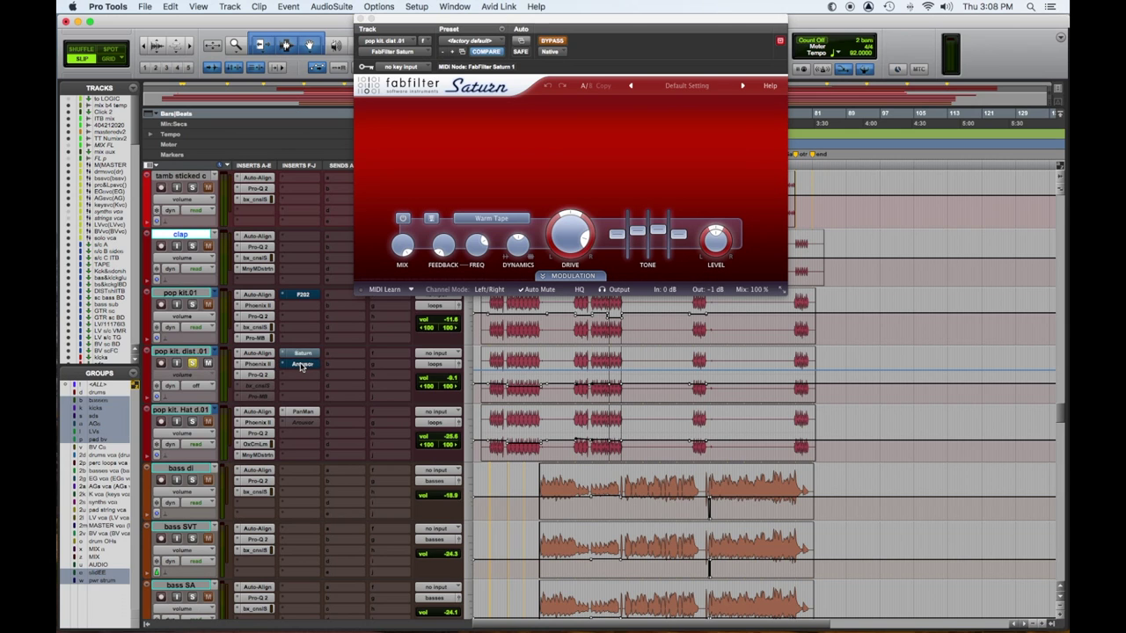
{"action": "left_click", "coordinate": [302, 365]}
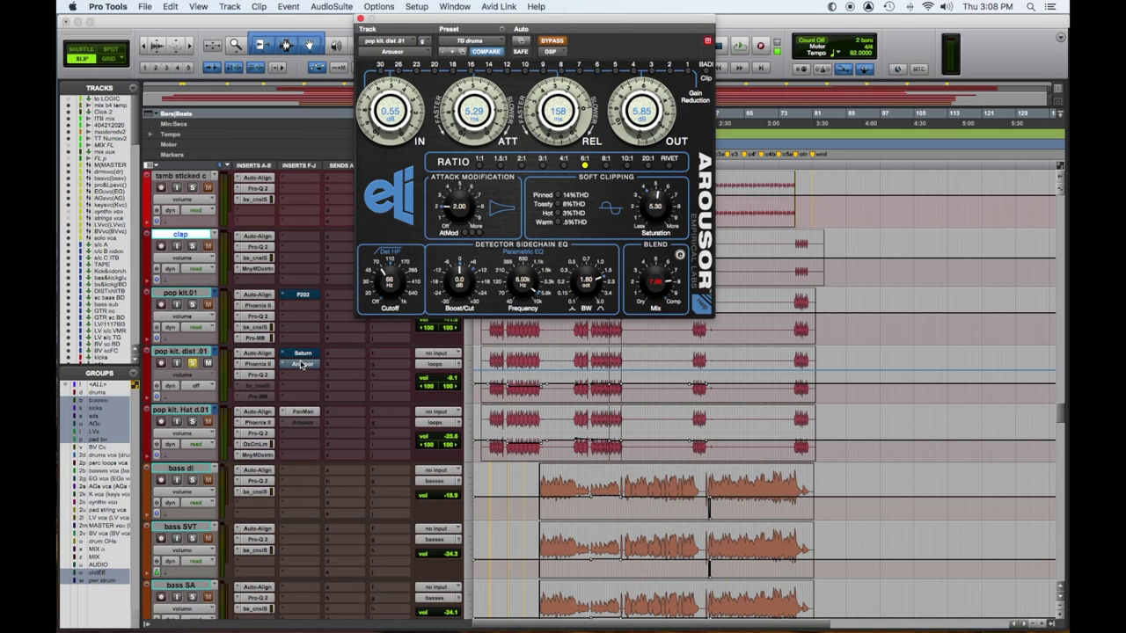
During playback, toggle the track's Pro-Q 2 and re-enable the Arousor and Saturn inserts.
{"action": "key", "text": "space"}
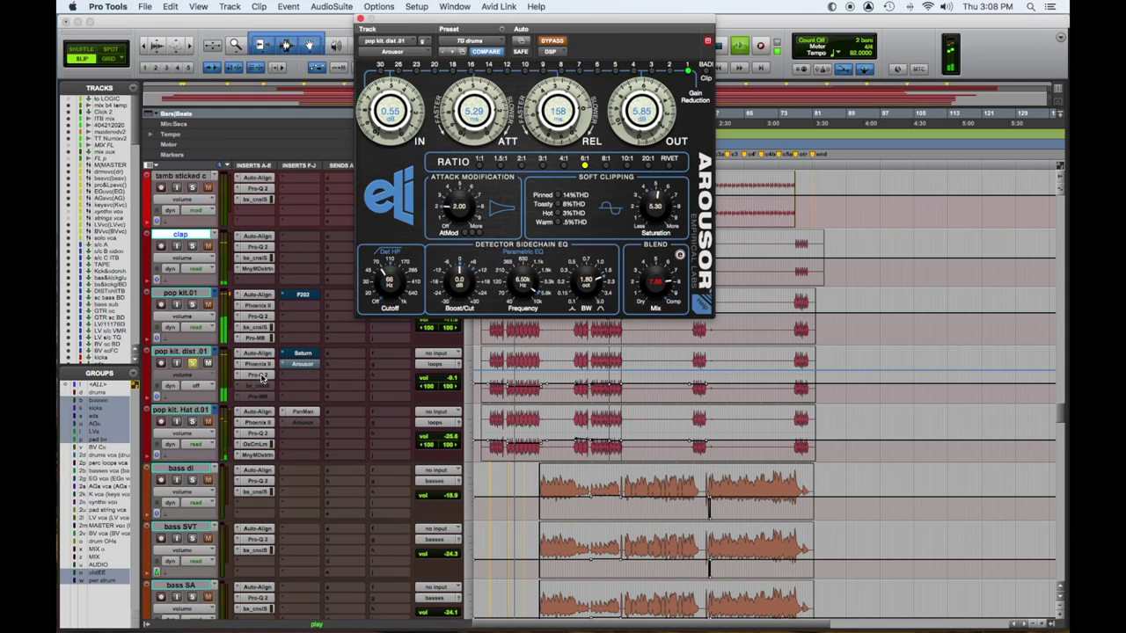
{"action": "left_click", "coordinate": [260, 377]}
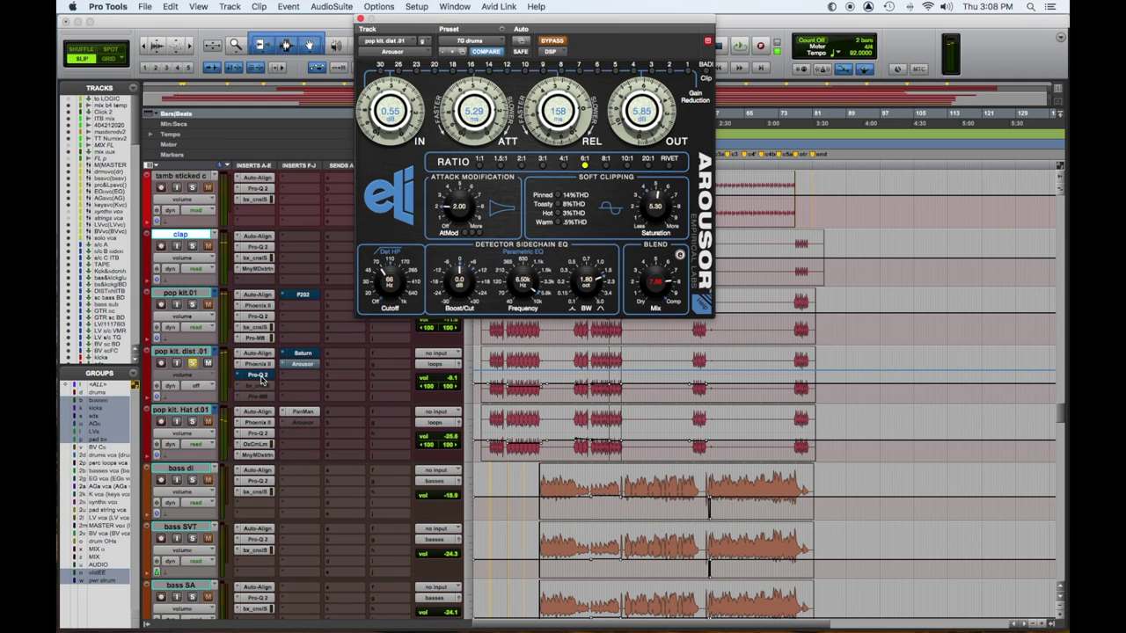
{"action": "left_click", "coordinate": [260, 377]}
{"action": "key", "text": "space"}
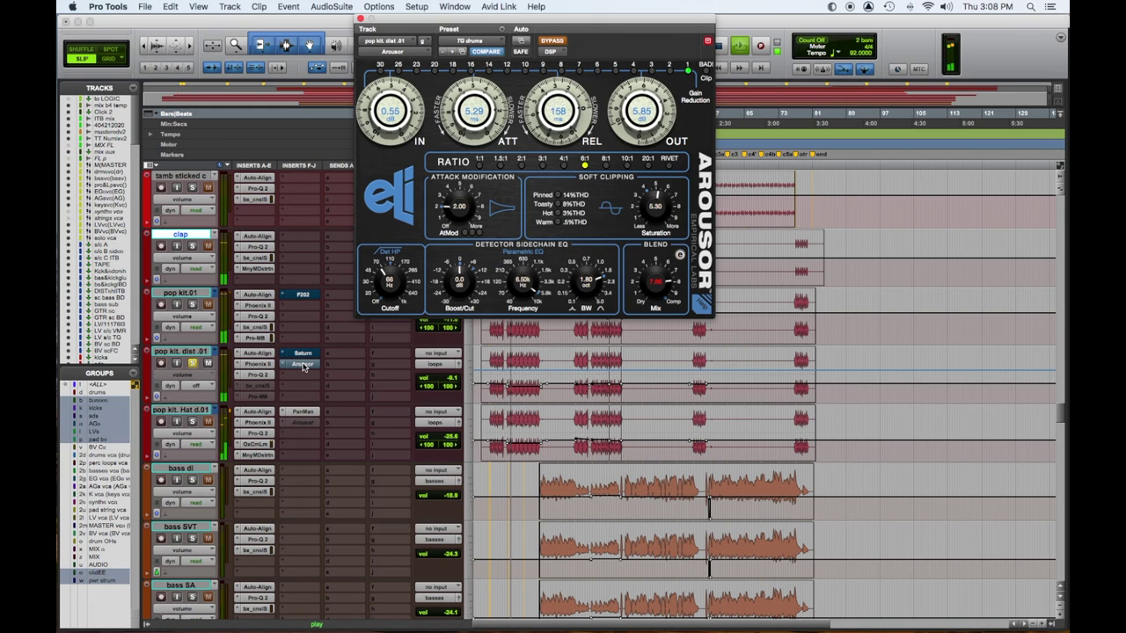
{"action": "left_click", "coordinate": [302, 364], "text": "super"}
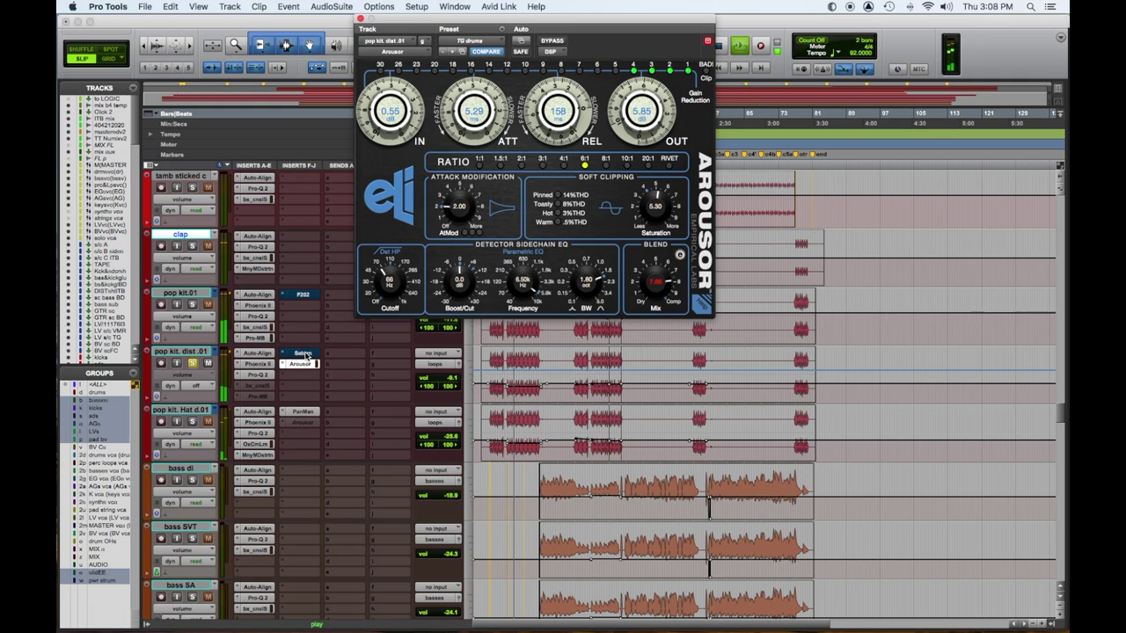
{"action": "left_click", "coordinate": [304, 354], "text": "super"}
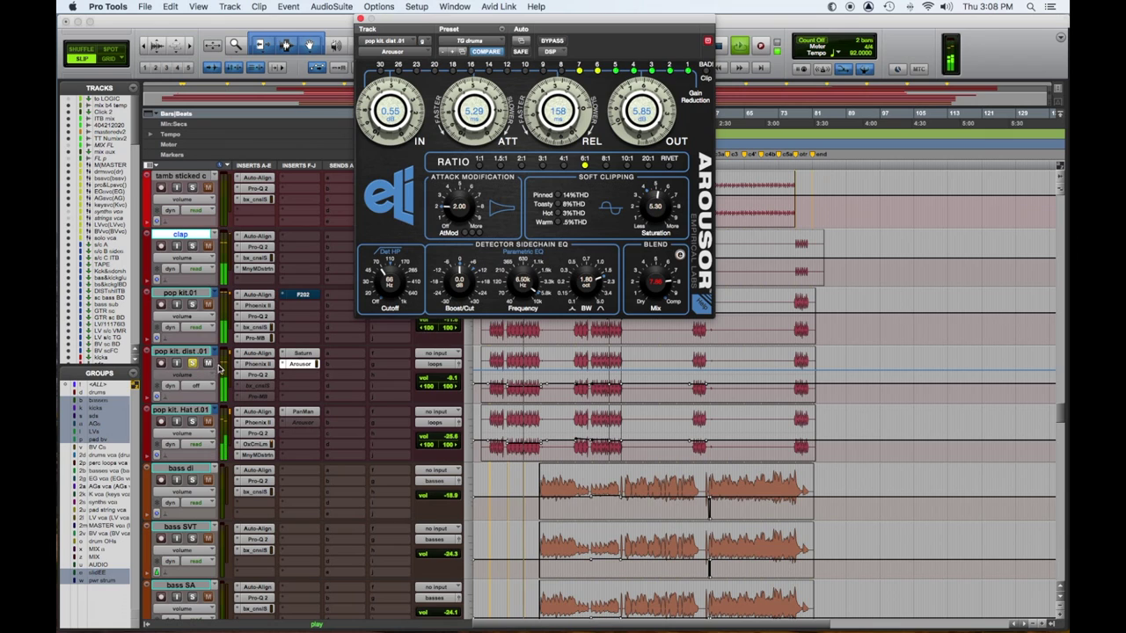
Return pop kit. dist .01 automation to read, solo pop kit.01, and close Arousor.
{"action": "left_click", "coordinate": [195, 385]}
{"action": "left_click", "coordinate": [195, 327]}
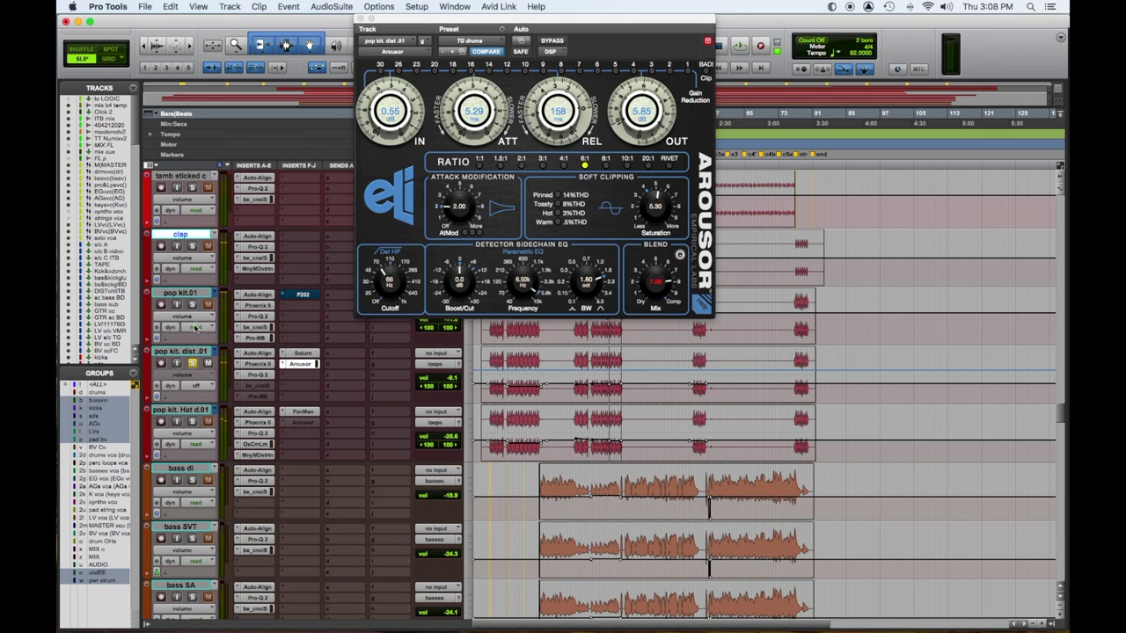
{"action": "left_click", "coordinate": [192, 304]}
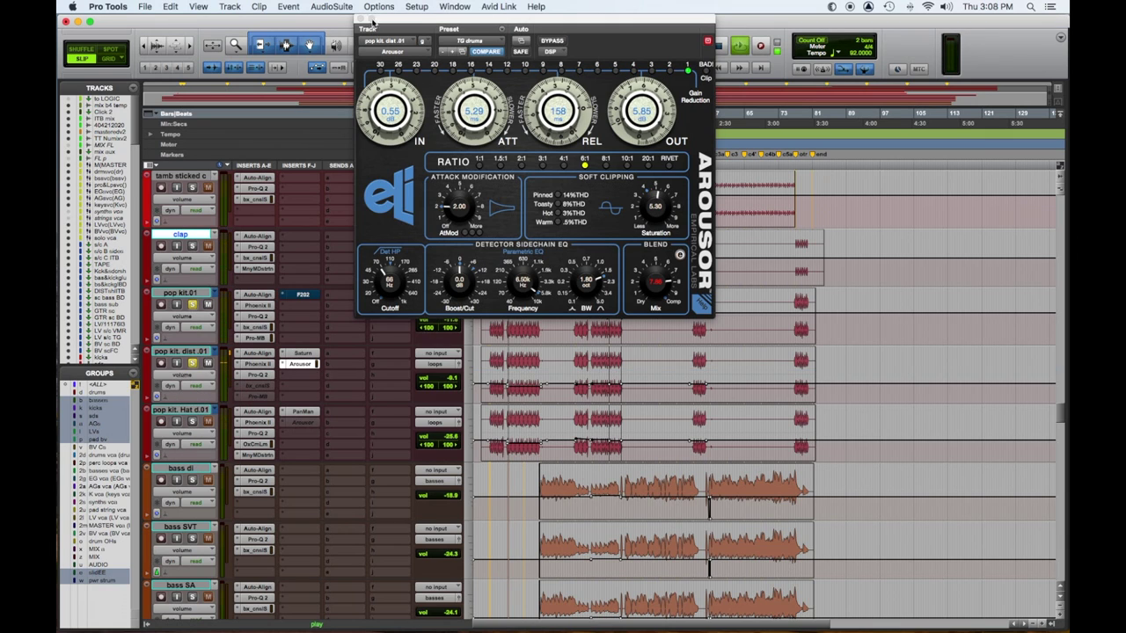
{"action": "left_click", "coordinate": [359, 17]}
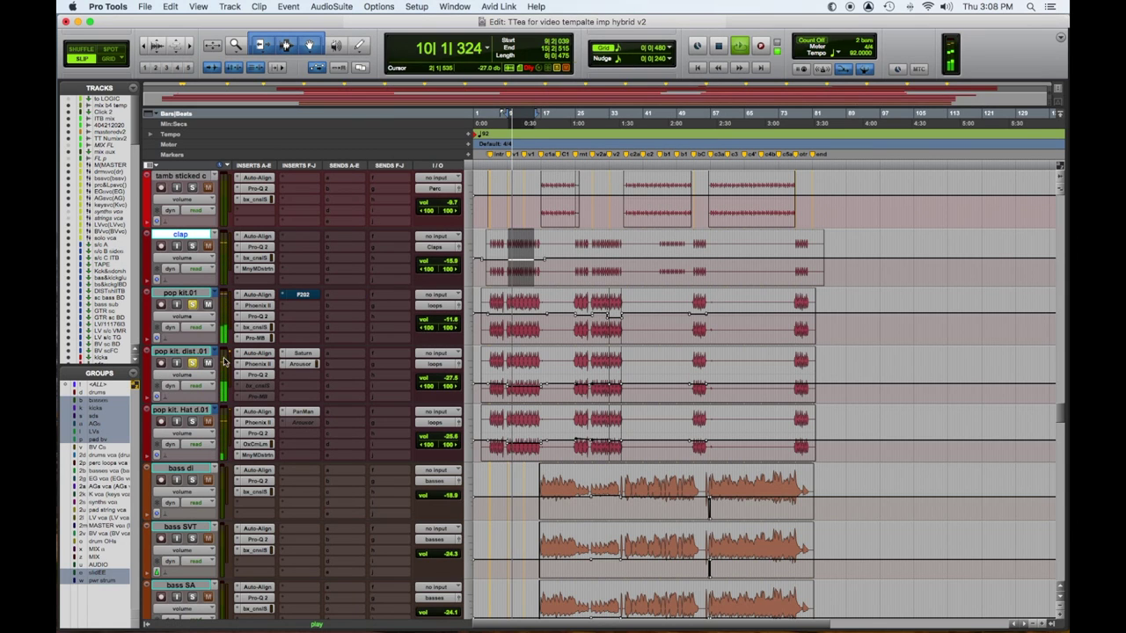
{"action": "left_click", "coordinate": [208, 363]}
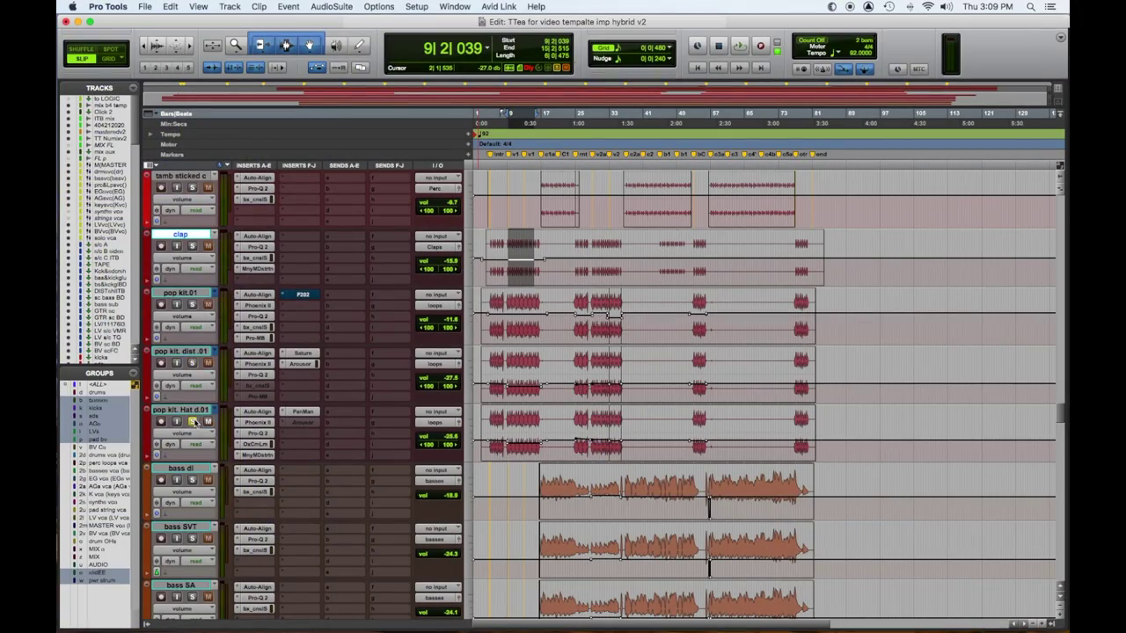
{"action": "left_click", "coordinate": [258, 433]}
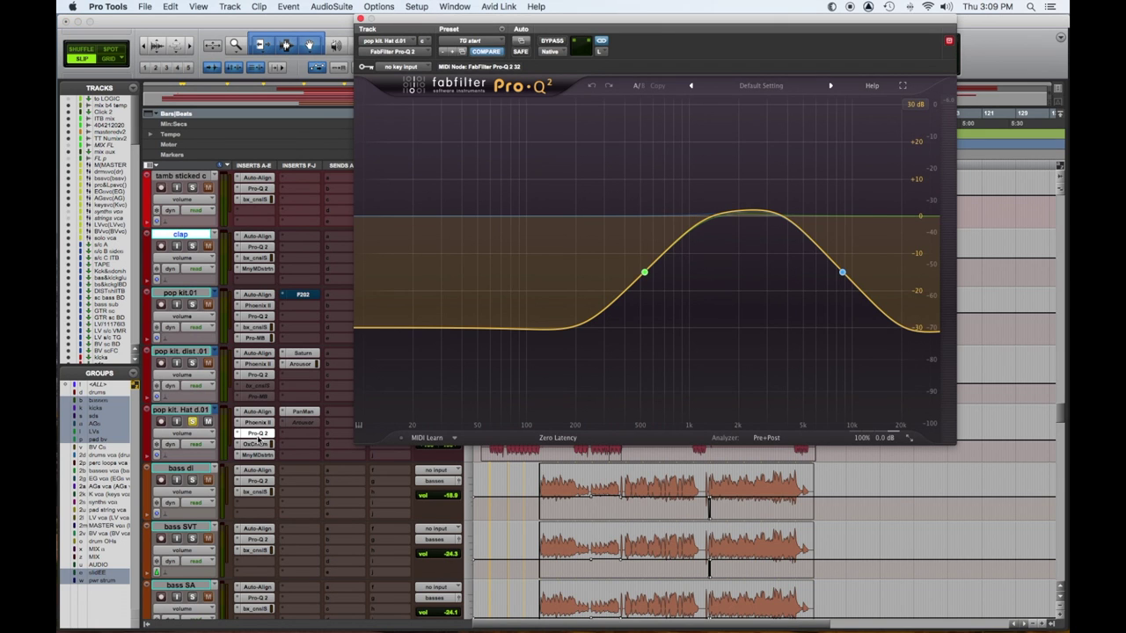
{"action": "left_click", "coordinate": [255, 445]}
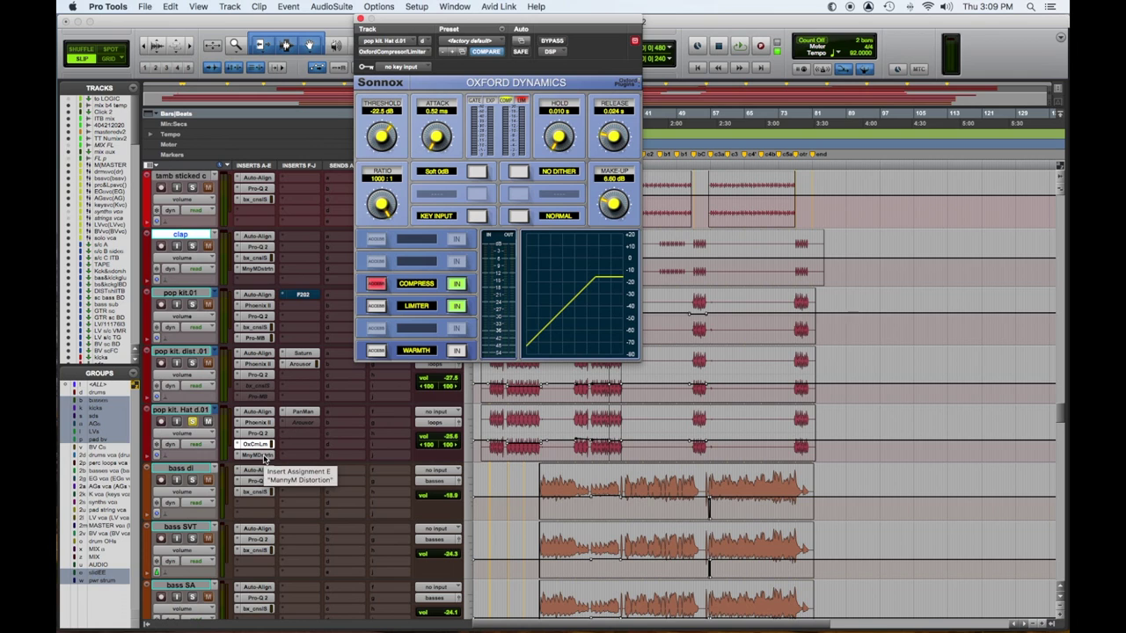
{"action": "left_click", "coordinate": [263, 455]}
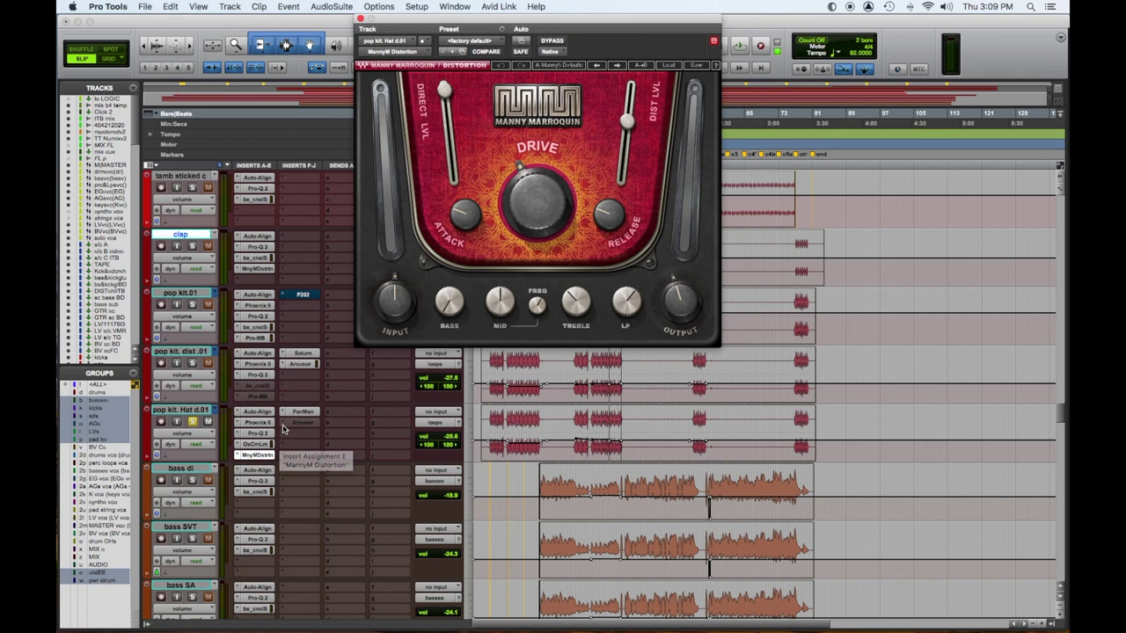
{"action": "left_click", "coordinate": [297, 415]}
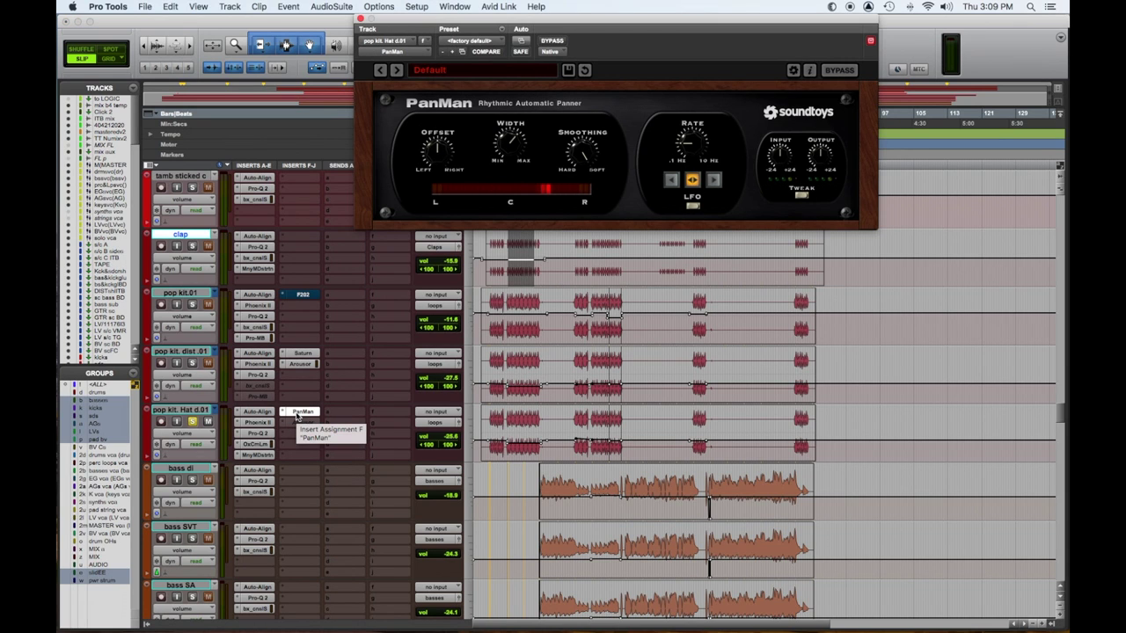
{"action": "left_click_drag", "start_coordinate": [437, 436], "coordinate": [441, 425]}
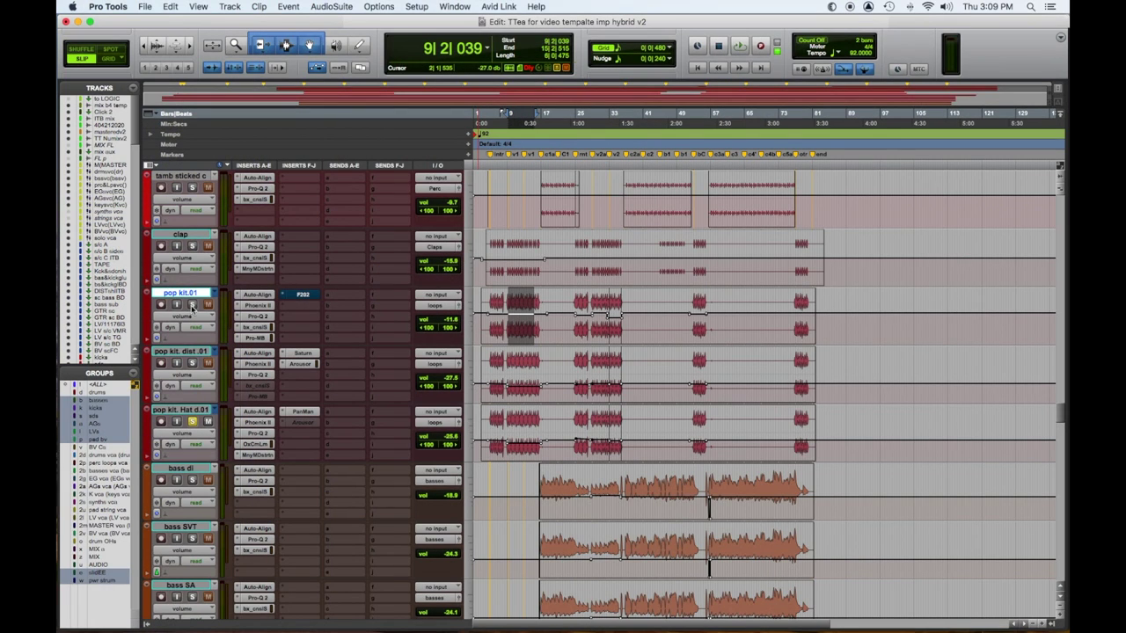
Solo pop kit.01 and pop kit. dist .01 and audition the drum loops.
{"action": "left_click", "coordinate": [192, 304]}
{"action": "left_click", "coordinate": [192, 363]}
{"action": "key", "text": "space"}
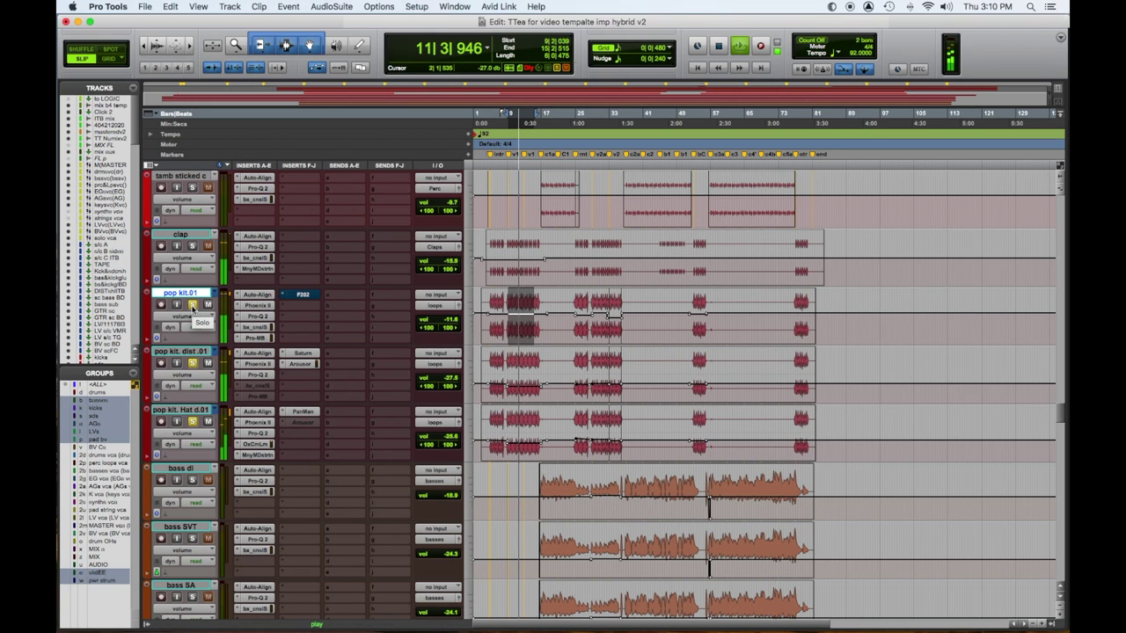
{"action": "key", "text": "space"}
Play a selected range on the kick tracks, then replay the song from 31|2|872.
{"action": "scroll", "coordinate": [325, 403], "scroll_direction": "up", "scroll_amount": 10}
{"action": "scroll", "coordinate": [325, 403], "scroll_direction": "down", "scroll_amount": 3}
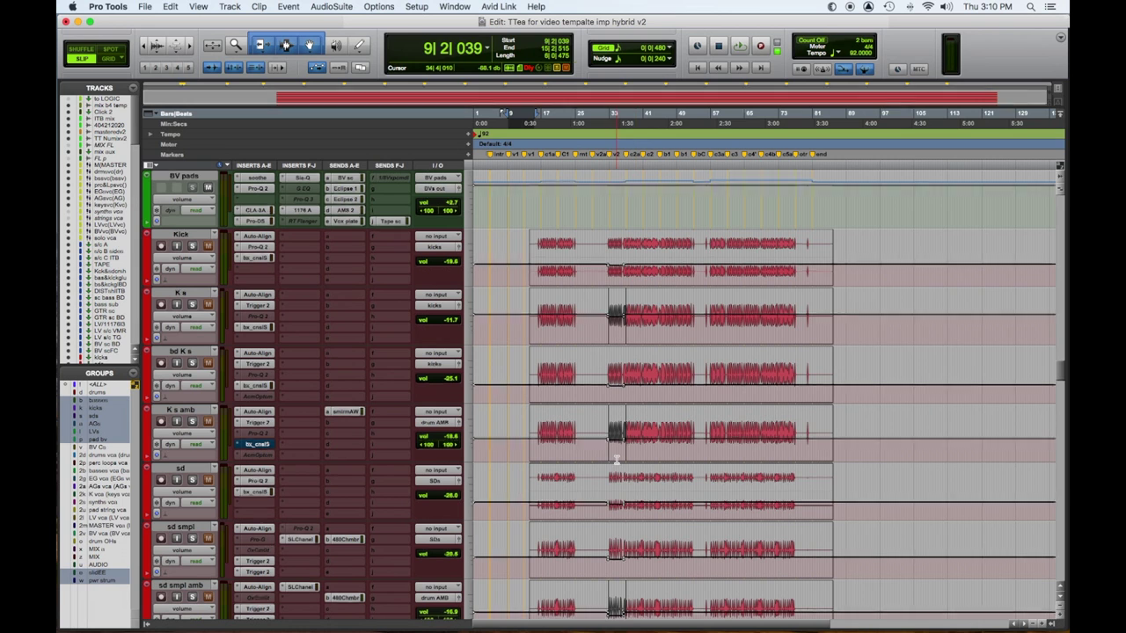
{"action": "scroll", "coordinate": [617, 460], "scroll_direction": "down", "scroll_amount": 5}
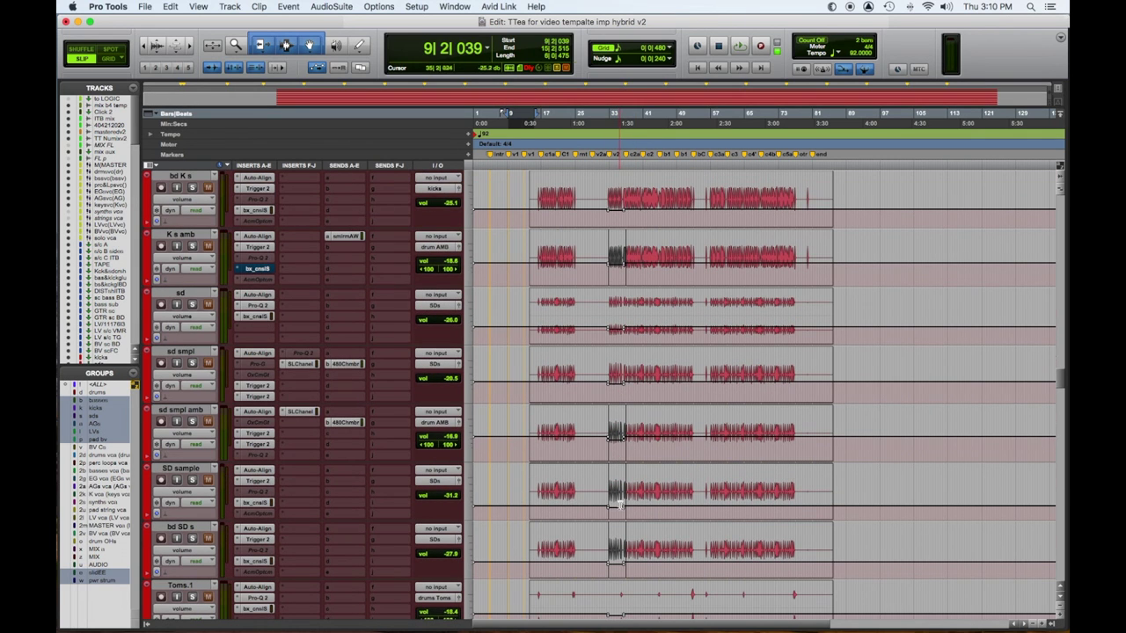
{"action": "scroll", "coordinate": [620, 495], "scroll_direction": "up", "scroll_amount": 2}
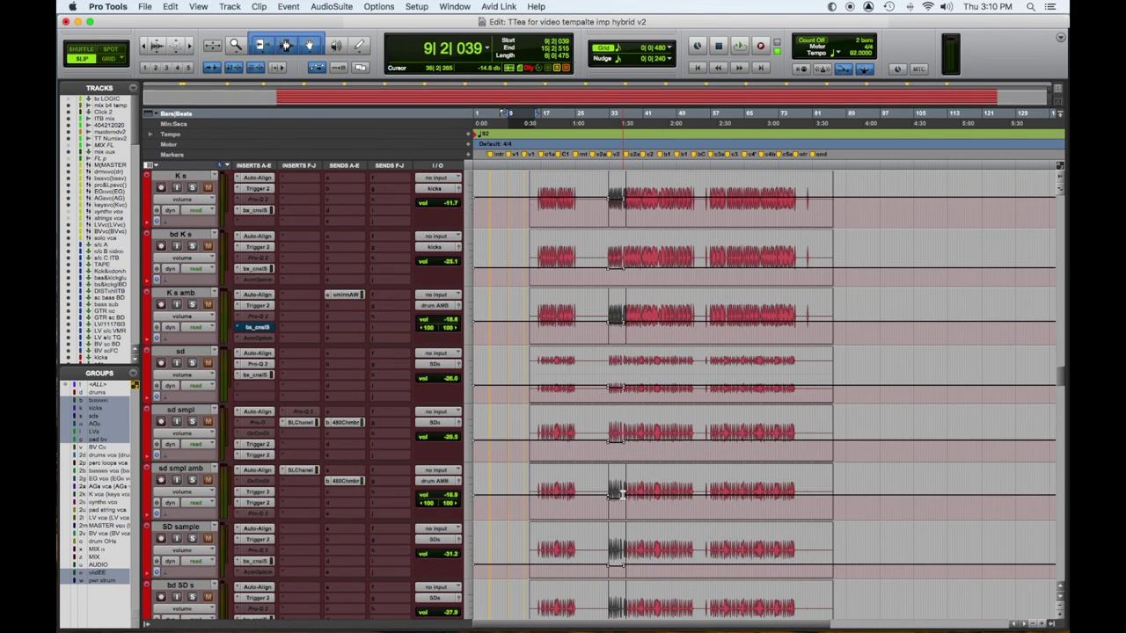
{"action": "scroll", "coordinate": [621, 495], "scroll_direction": "up", "scroll_amount": 2}
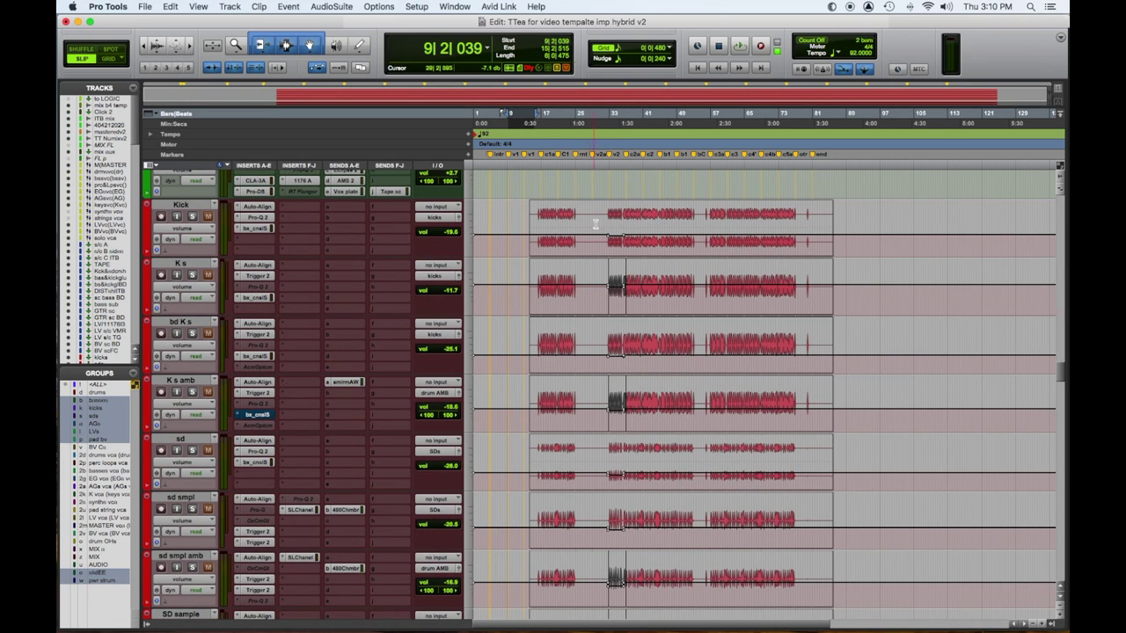
{"action": "left_click_drag", "start_coordinate": [577, 225], "coordinate": [547, 238]}
{"action": "scroll", "coordinate": [563, 238], "scroll_direction": "down", "scroll_amount": 1}
{"action": "key", "text": "space"}
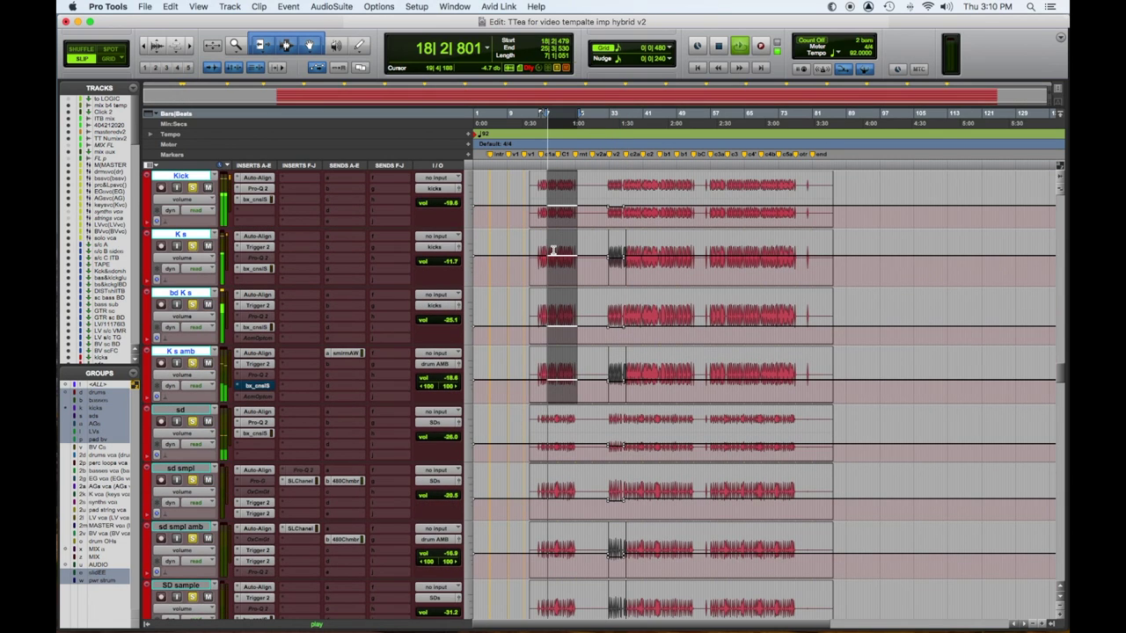
{"action": "key", "text": "space"}
{"action": "left_click", "coordinate": [604, 186]}
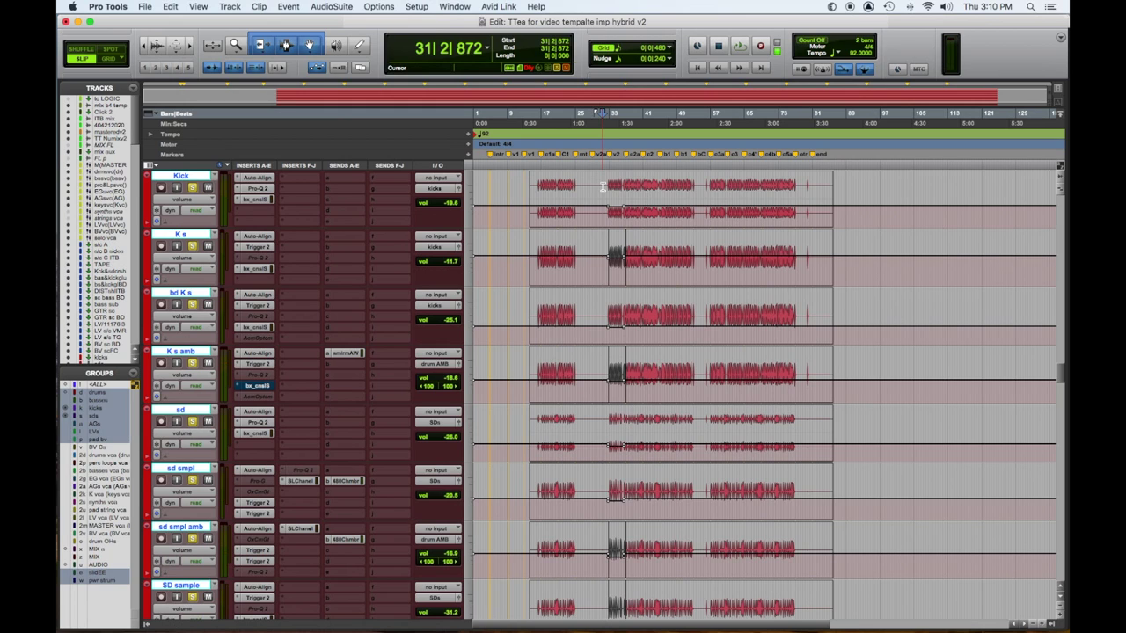
{"action": "key", "text": "space"}
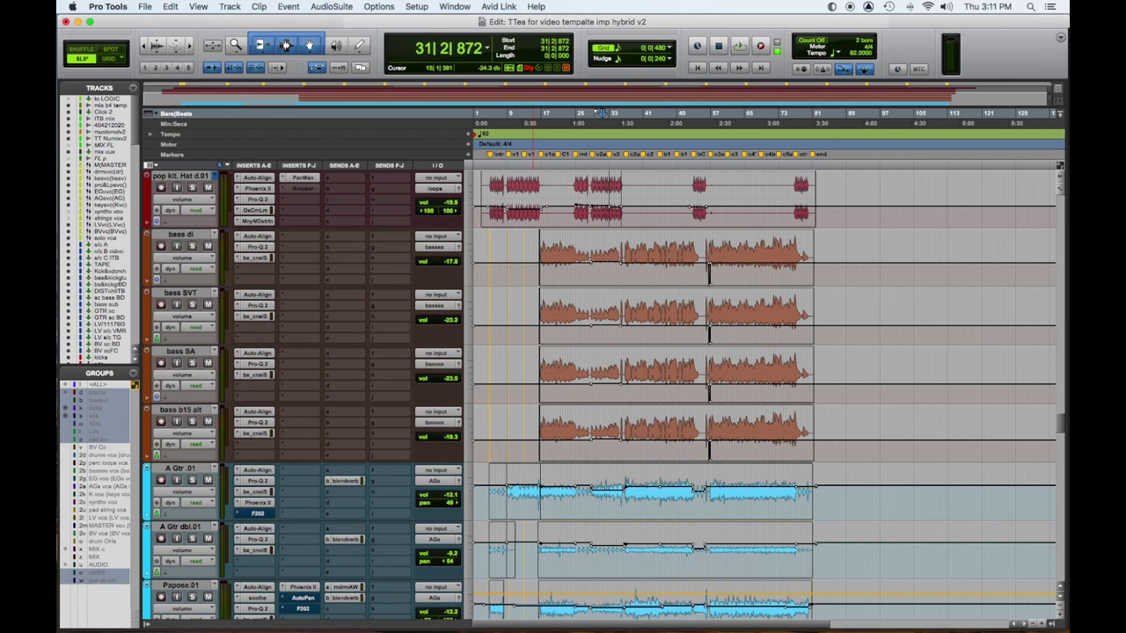
Play from bar 37 while toggling solo on the bass di, SVT and SA tracks.
{"action": "left_click", "coordinate": [626, 114]}
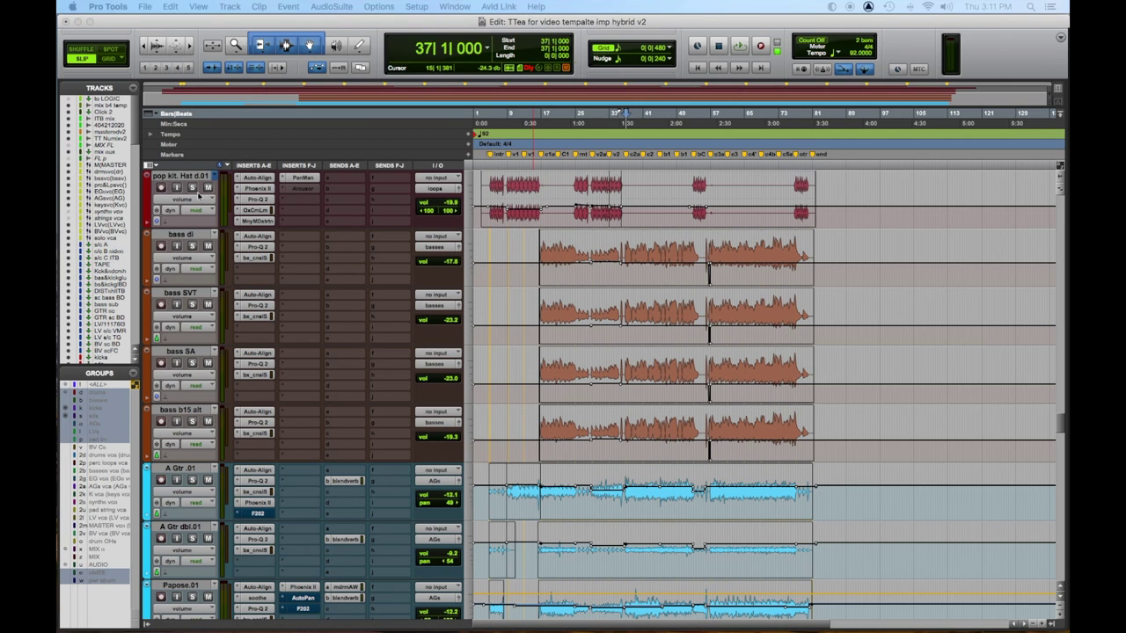
{"action": "left_click", "coordinate": [194, 247]}
{"action": "key", "text": "space"}
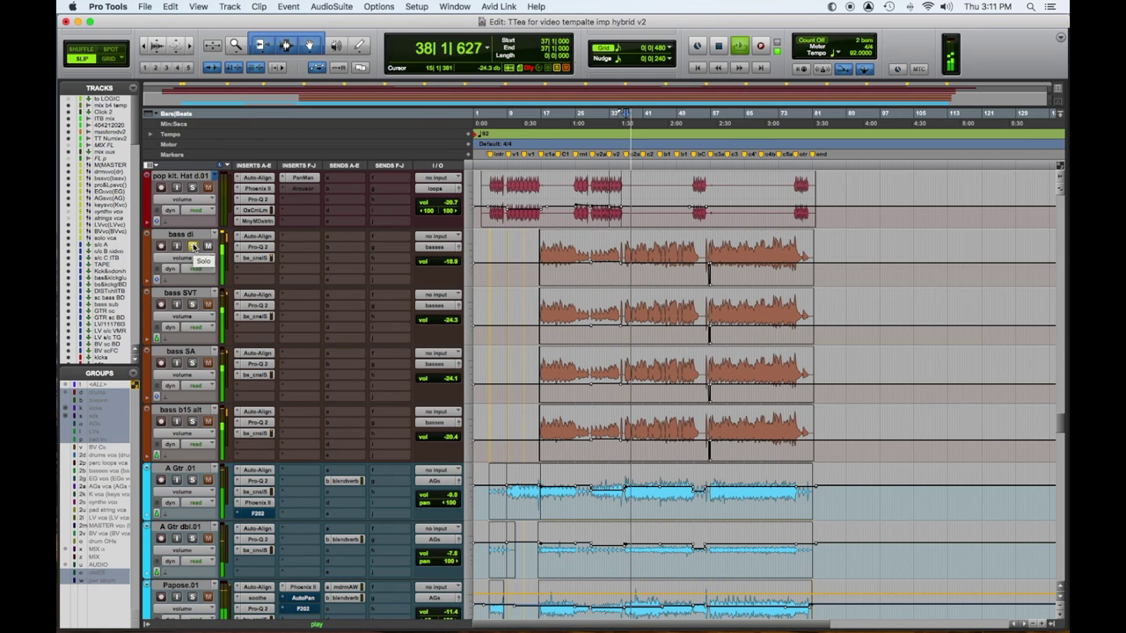
{"action": "left_click", "coordinate": [192, 304]}
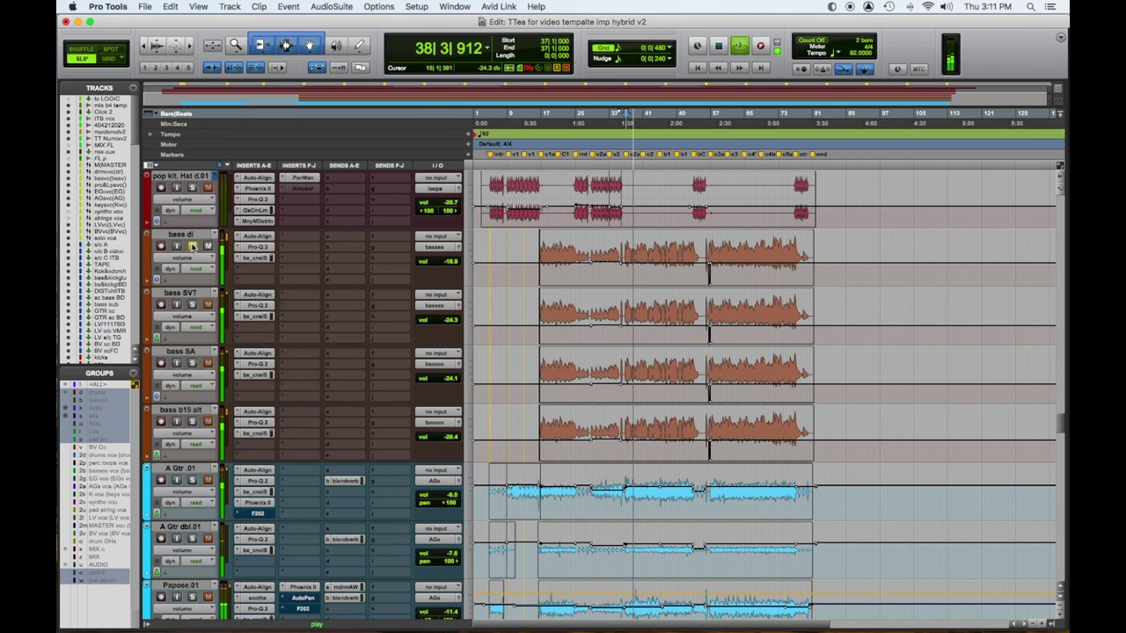
{"action": "left_click", "coordinate": [194, 248]}
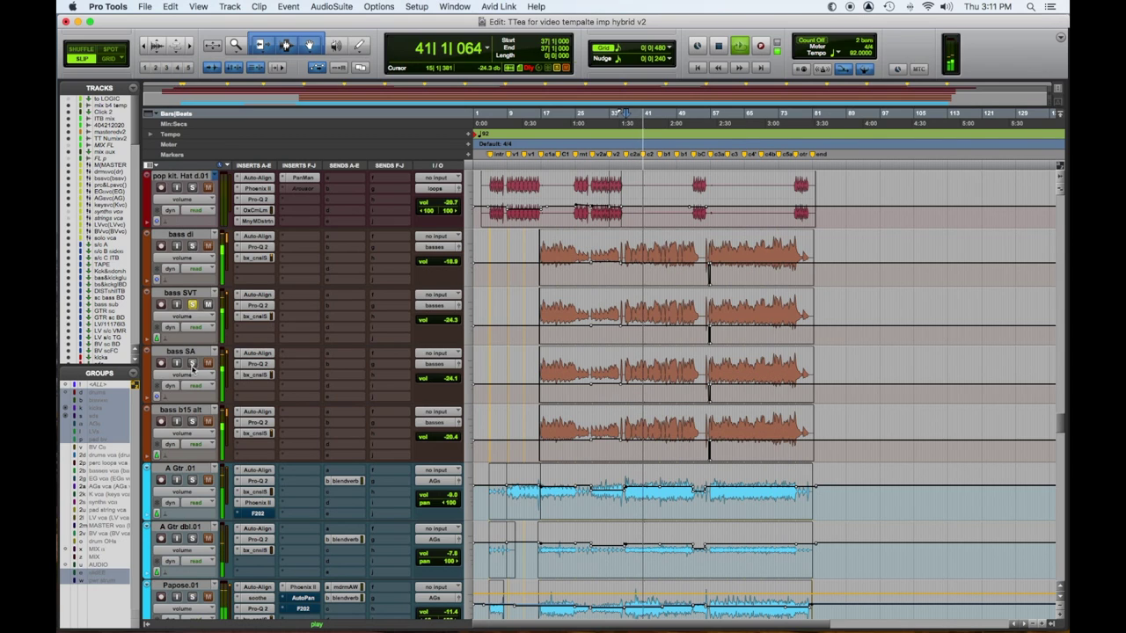
{"action": "left_click", "coordinate": [191, 306]}
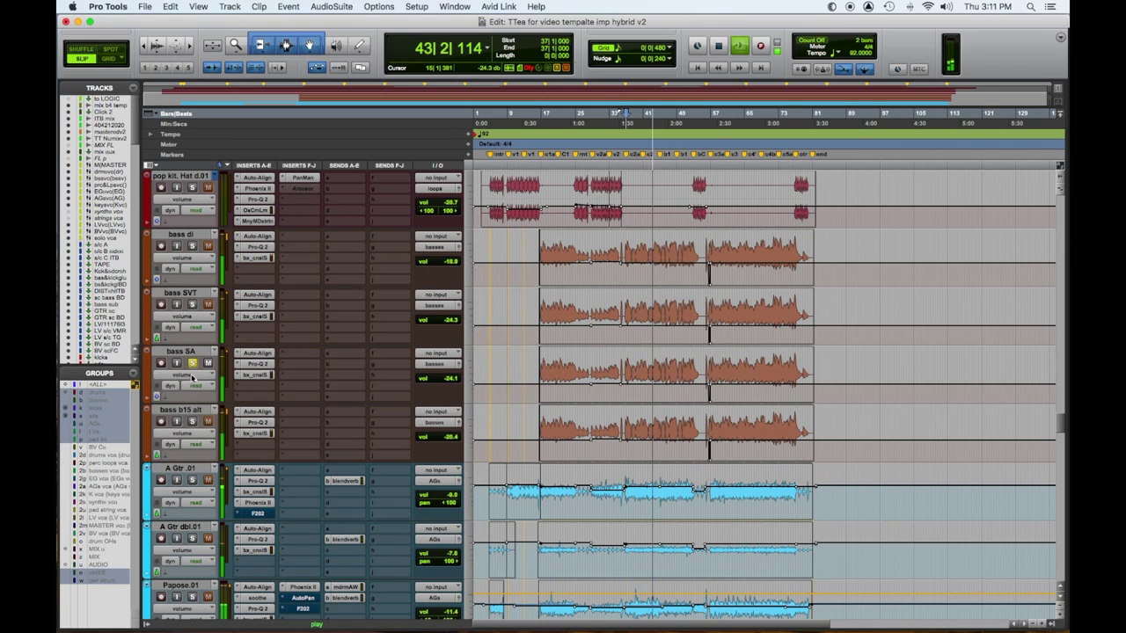
{"action": "left_click", "coordinate": [191, 422]}
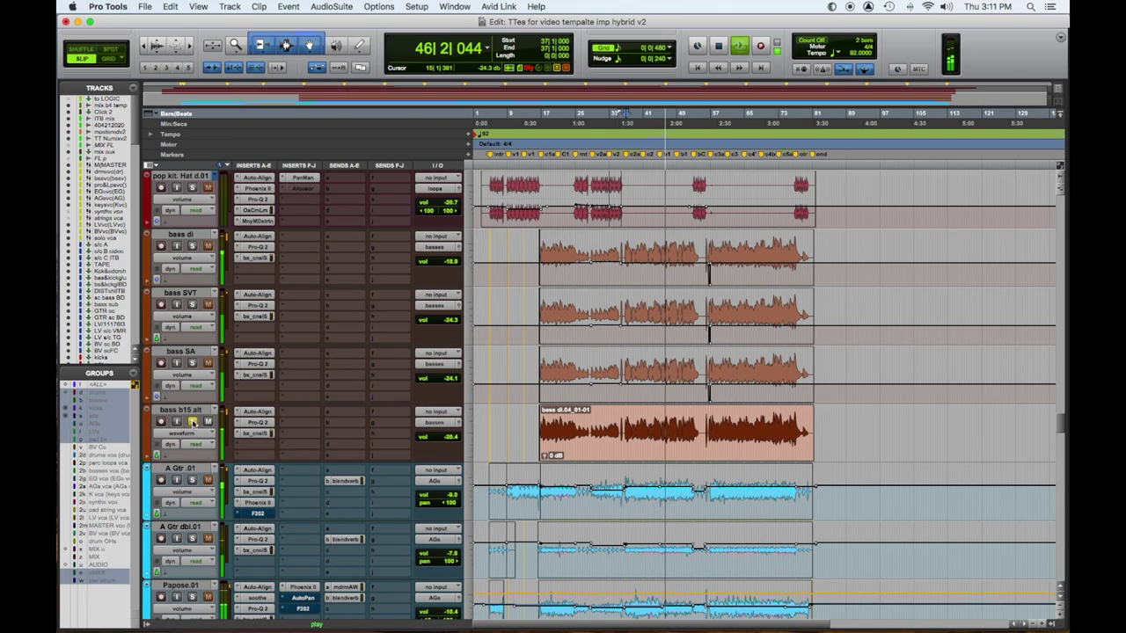
{"action": "left_click", "coordinate": [193, 422]}
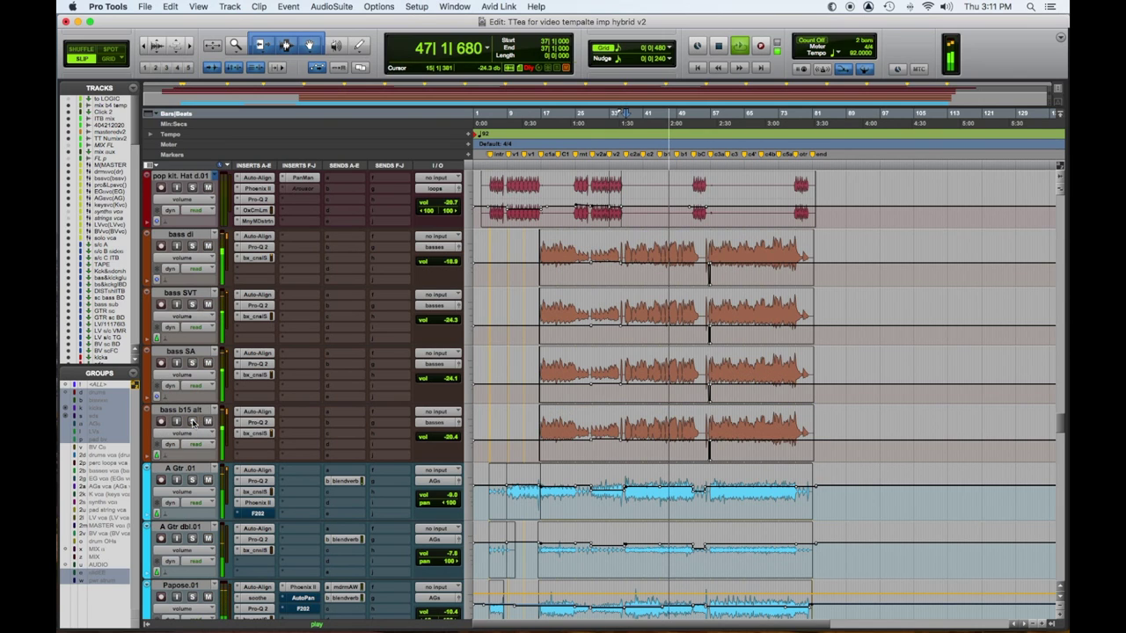
{"action": "key", "text": "space"}
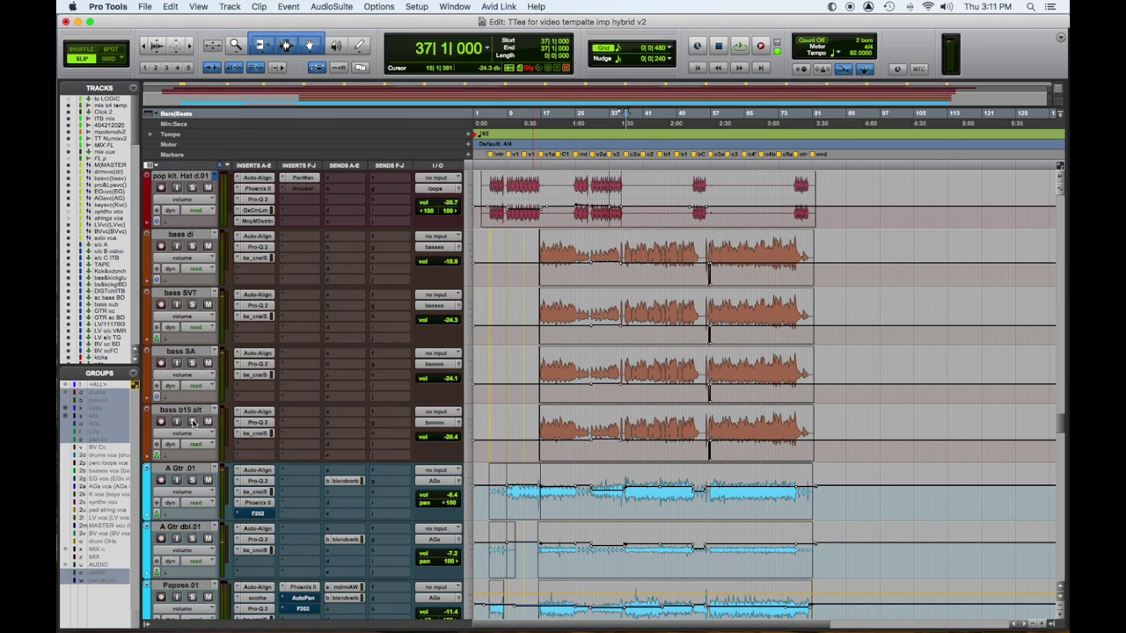
Solo all the grouped bass tracks together and play them from bar 37.
{"action": "left_click", "coordinate": [192, 247]}
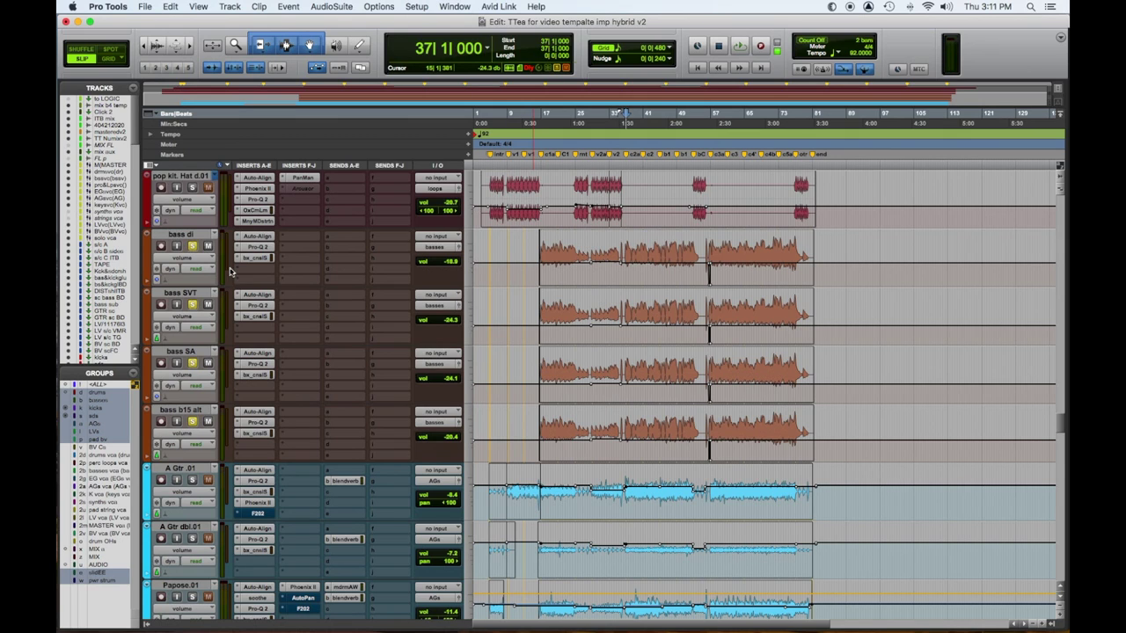
{"action": "key", "text": "space"}
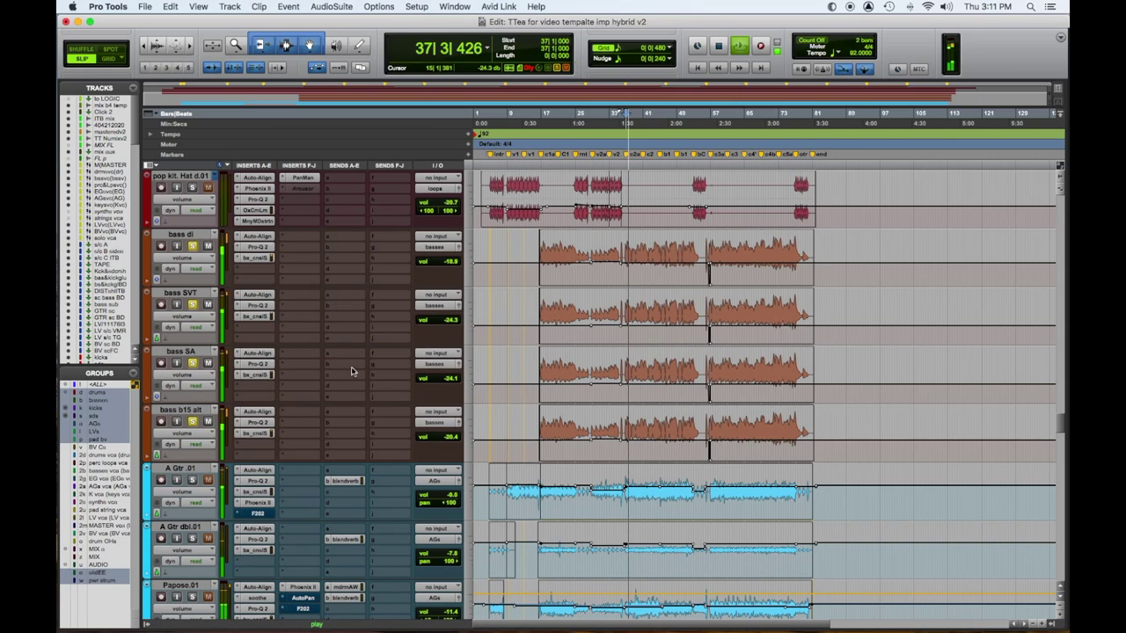
{"action": "scroll", "coordinate": [351, 371], "scroll_direction": "up", "scroll_amount": 10}
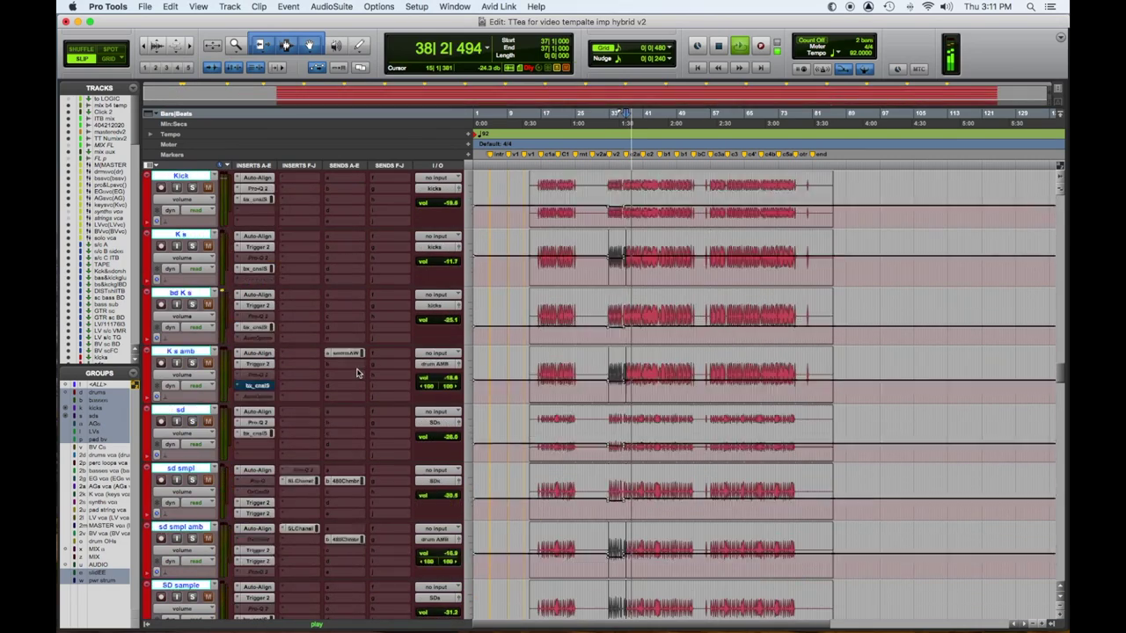
Unmute the BASS SUB aux return and audition the soloed bass tracks from bar 37.
{"action": "scroll", "coordinate": [356, 373], "scroll_direction": "down", "scroll_amount": 15}
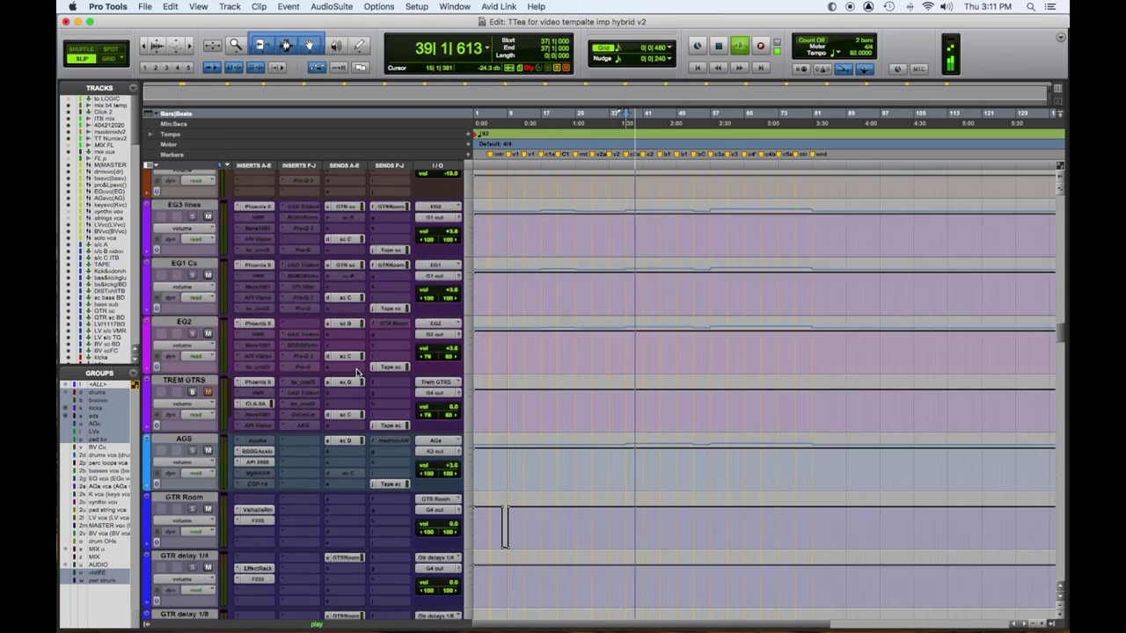
{"action": "scroll", "coordinate": [356, 373], "scroll_direction": "up", "scroll_amount": 5}
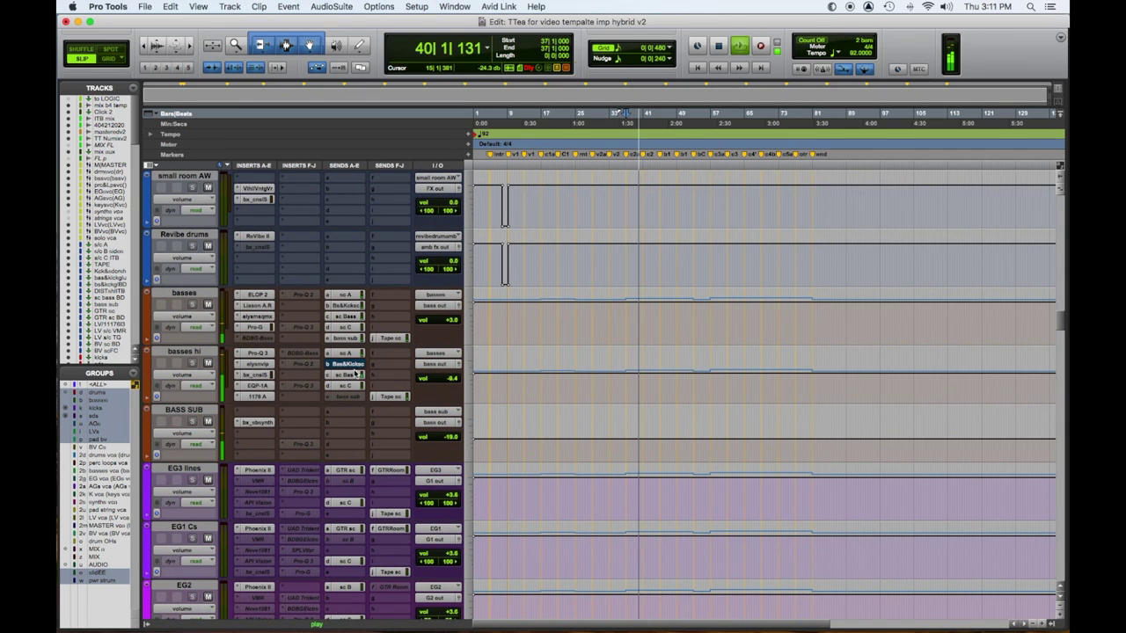
{"action": "key", "text": "space"}
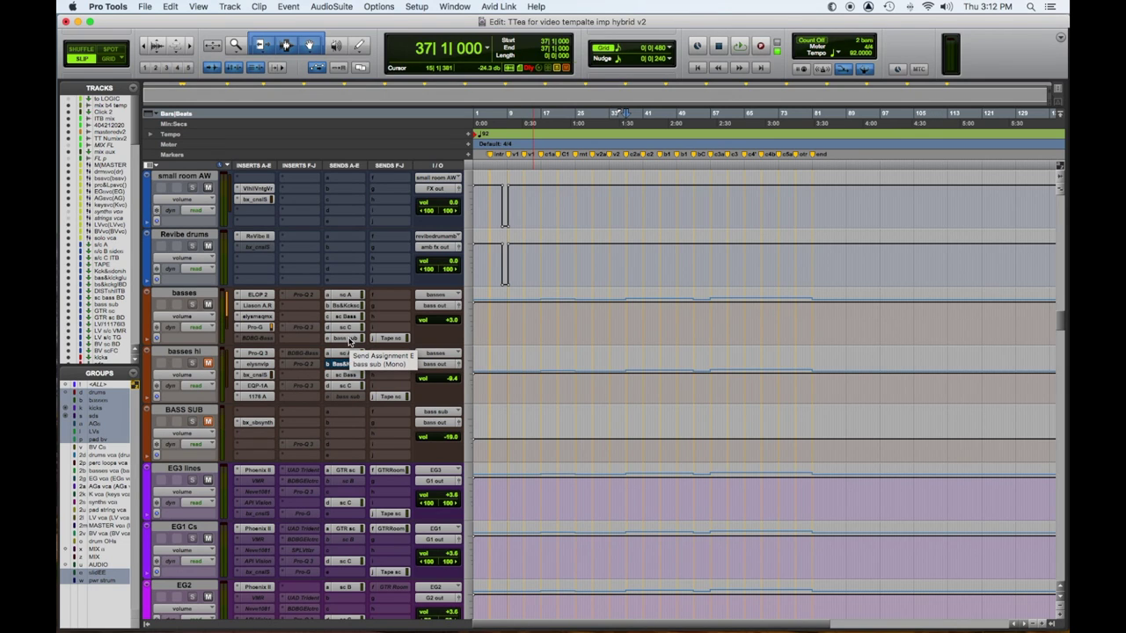
{"action": "key", "text": "space"}
{"action": "left_click", "coordinate": [208, 422]}
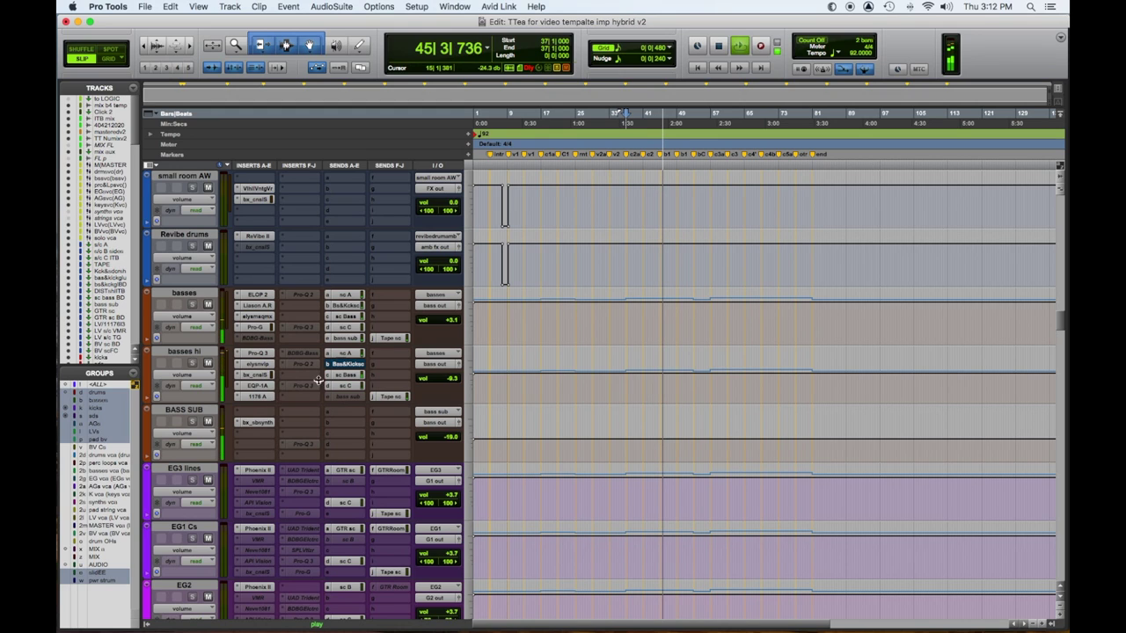
{"action": "key", "text": "space"}
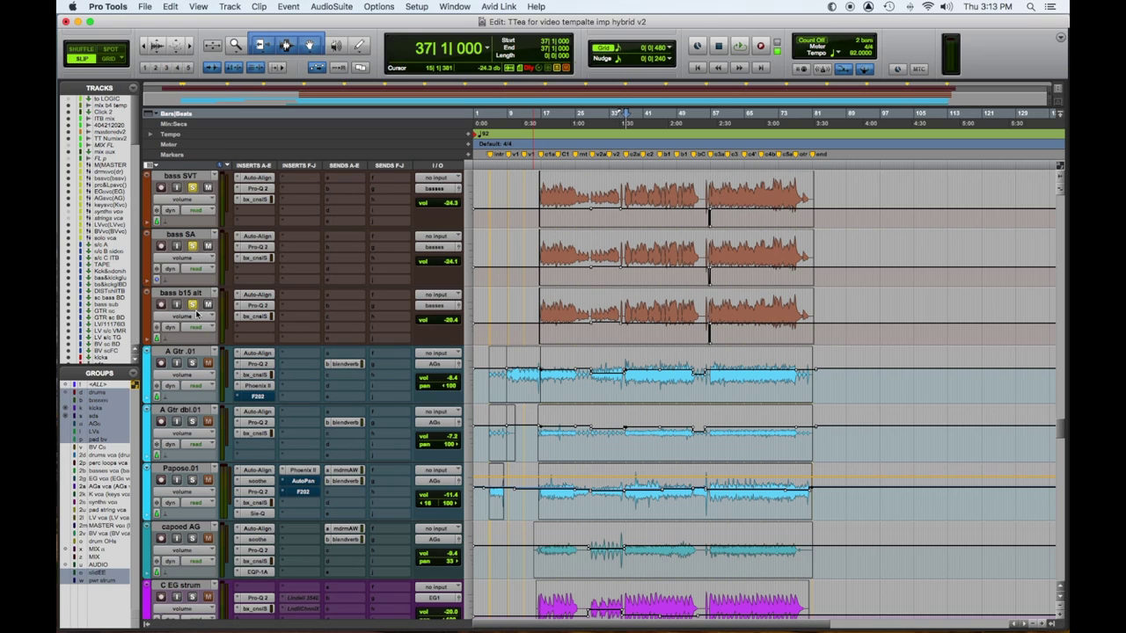
{"action": "left_click", "coordinate": [192, 304]}
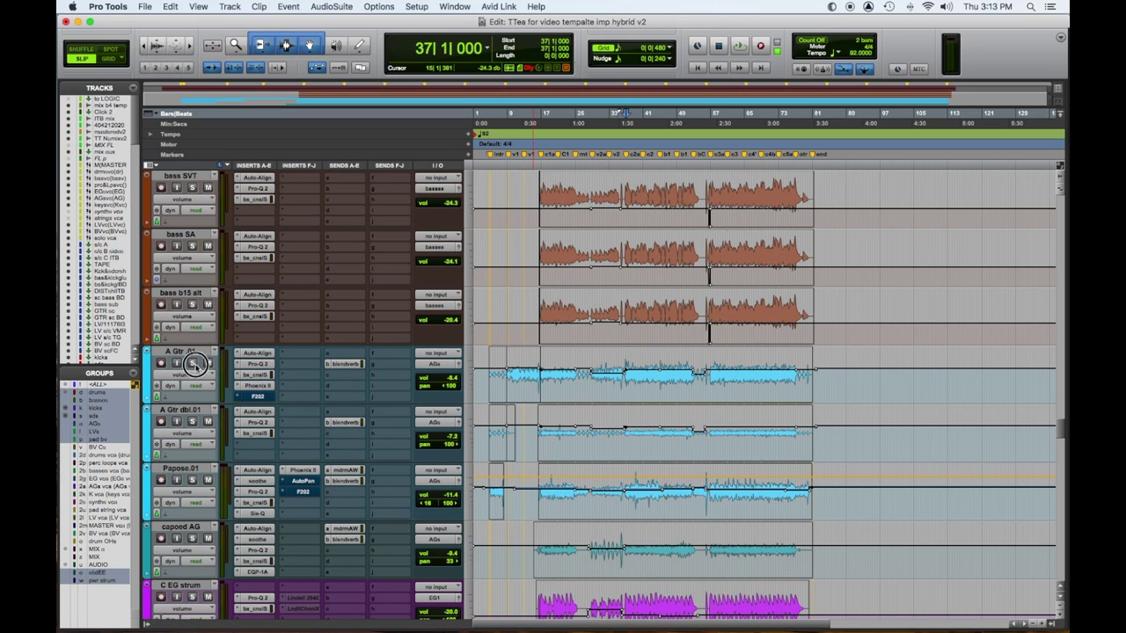
Solo A Gtr .01 and A Gtr dbl.01 and play them from bar 37.
{"action": "left_click_drag", "start_coordinate": [195, 364], "coordinate": [199, 421]}
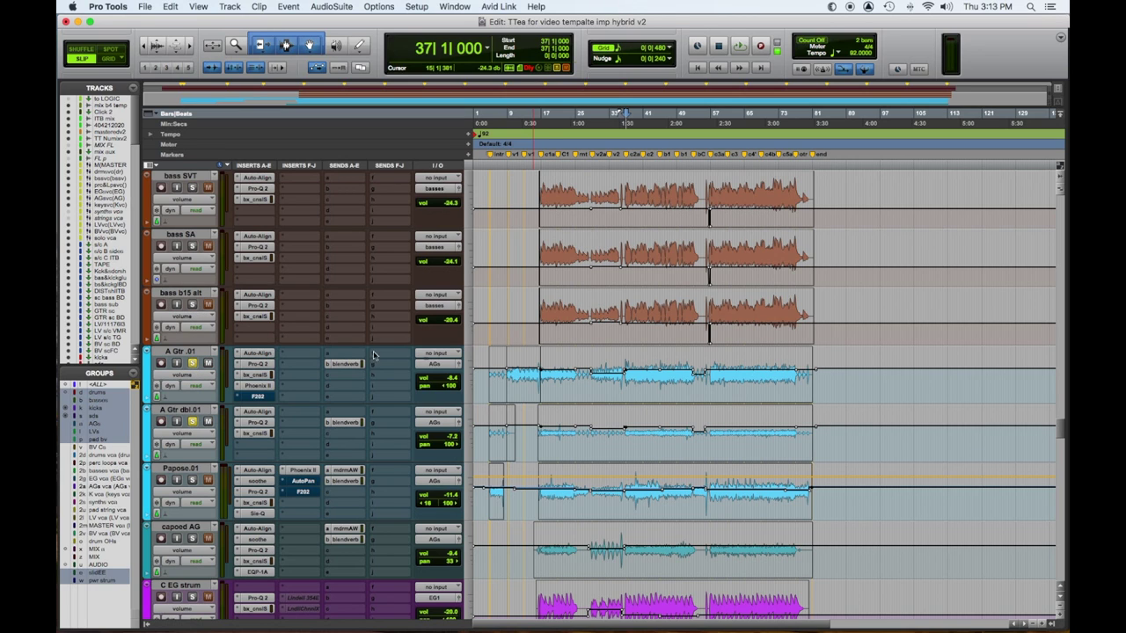
{"action": "key", "text": "space"}
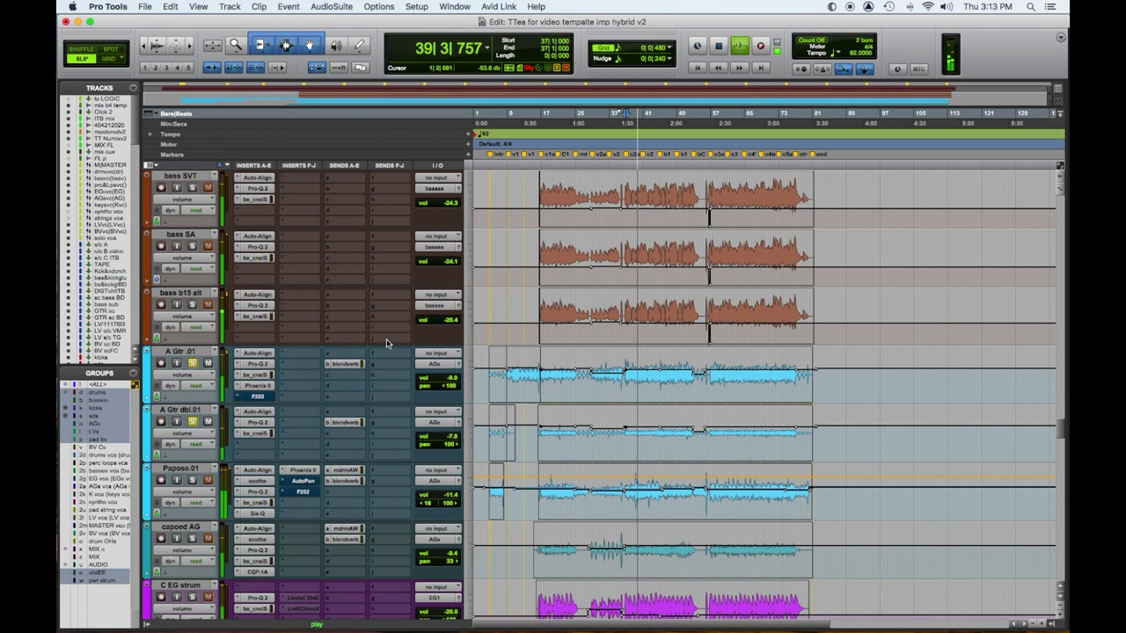
{"action": "key", "text": "space"}
Unsolo the A Gtr pair and audition Papose.01 alone from bar 37.
{"action": "left_click", "coordinate": [195, 365]}
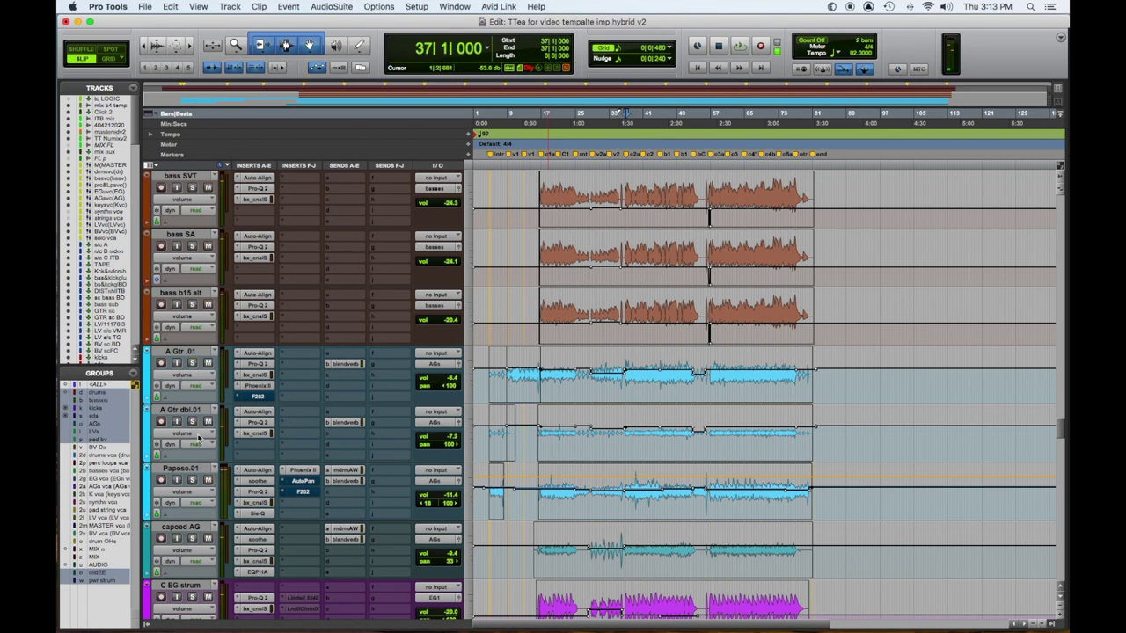
{"action": "left_click", "coordinate": [193, 482]}
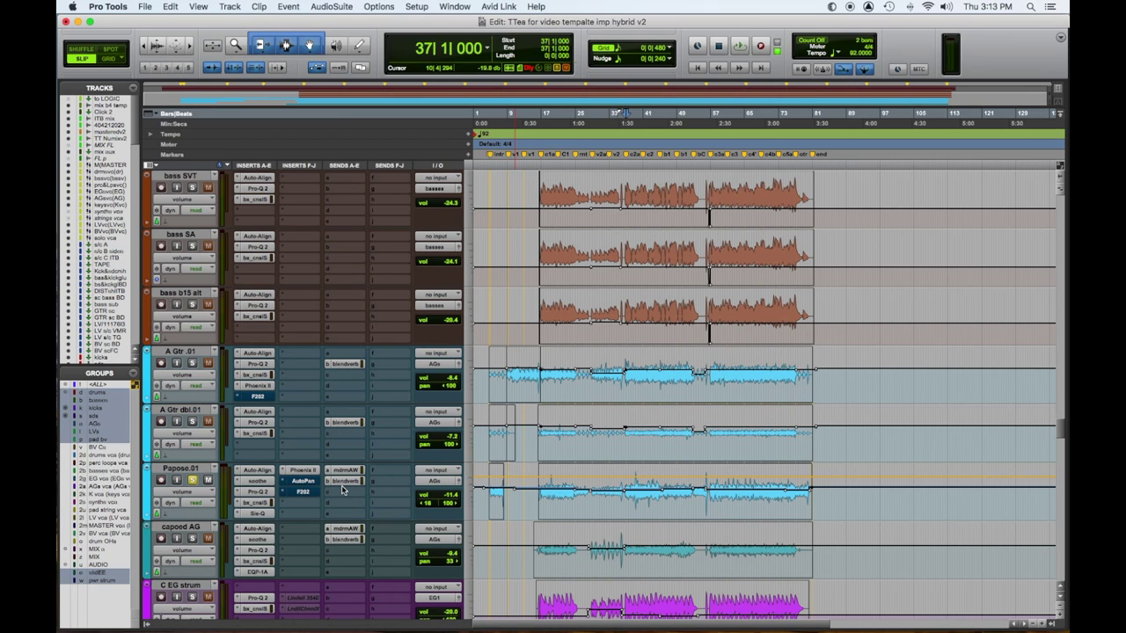
{"action": "key", "text": "space"}
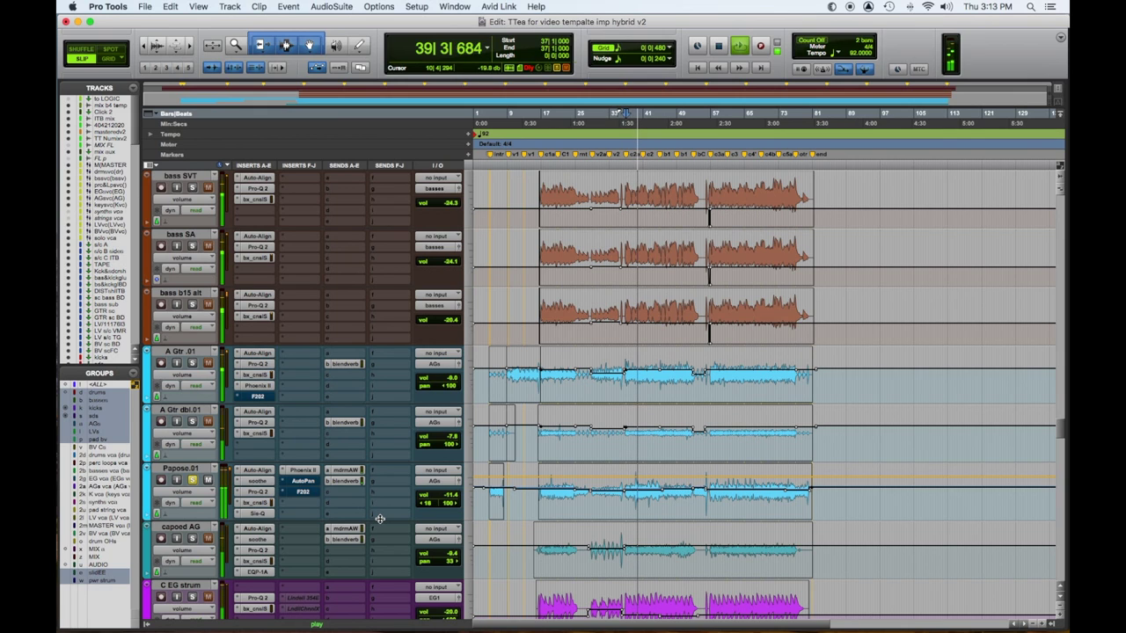
{"action": "key", "text": "space"}
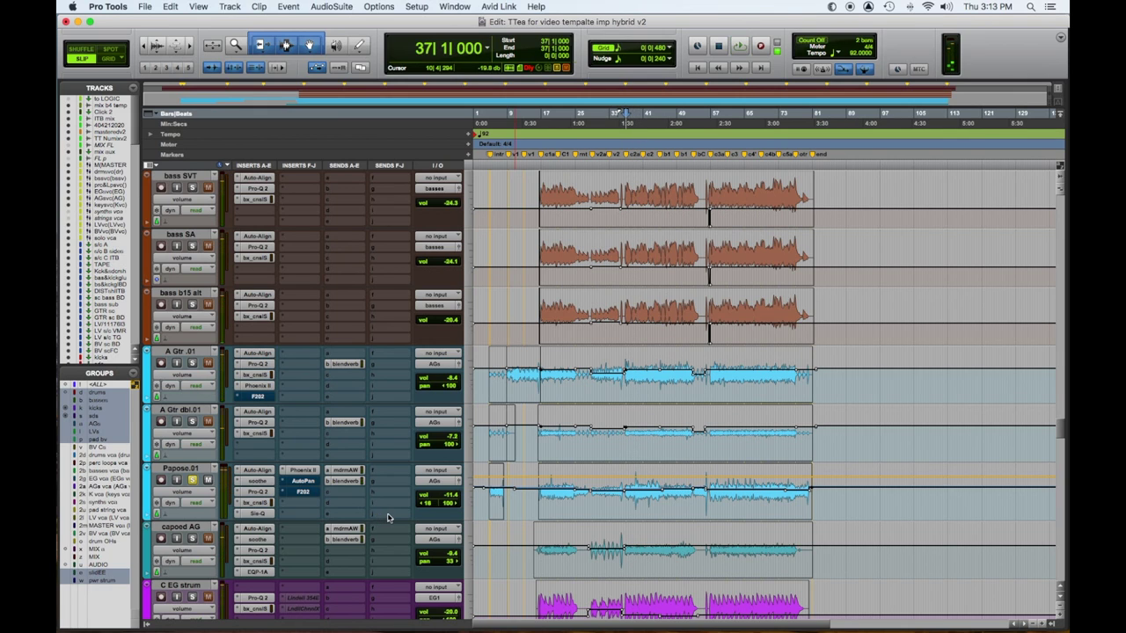
Add capoed AG to the solo and play the guitars from bar 37.
{"action": "left_click", "coordinate": [193, 539]}
{"action": "key", "text": "space"}
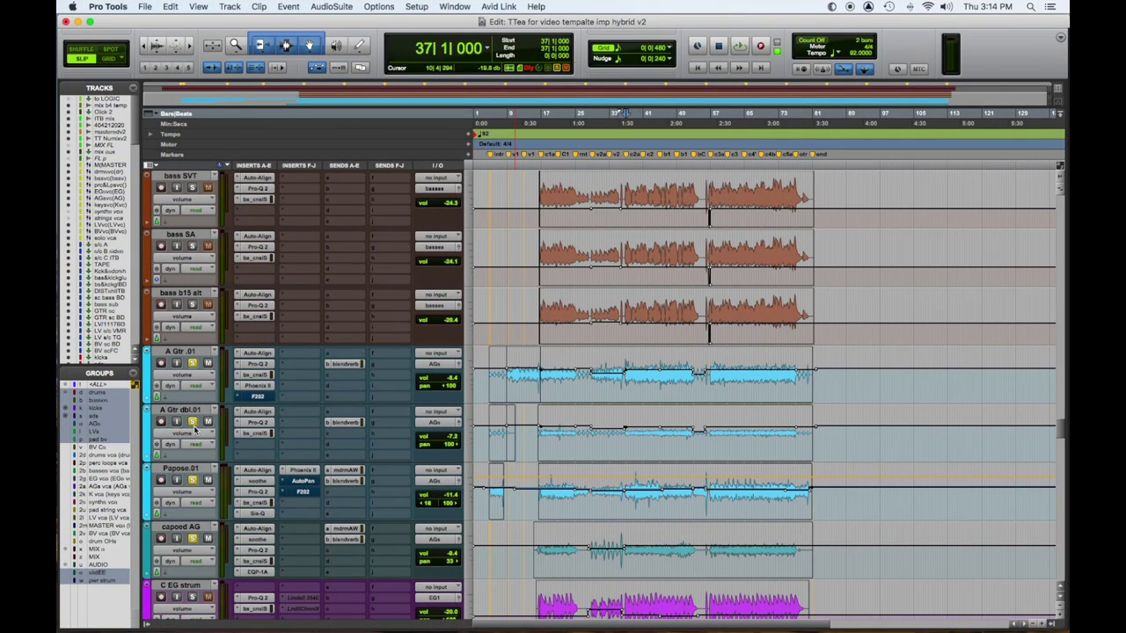
{"action": "key", "text": "space"}
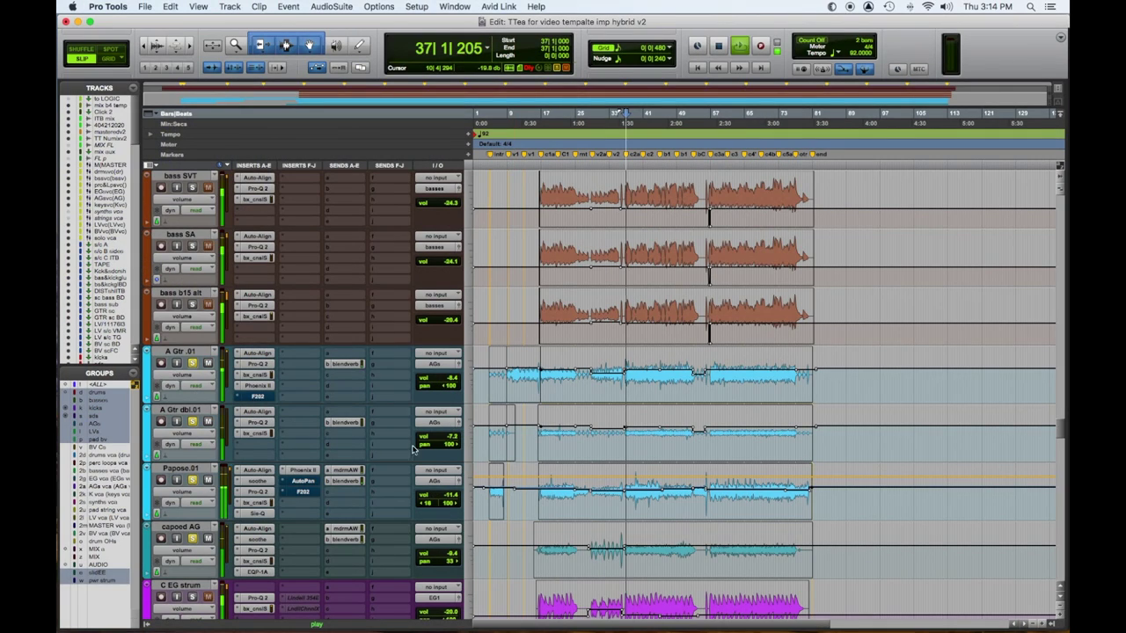
Open the API 2500 insert beside BusGlue on AGS and stop playback.
{"action": "scroll", "coordinate": [418, 455], "scroll_direction": "up", "scroll_amount": 10}
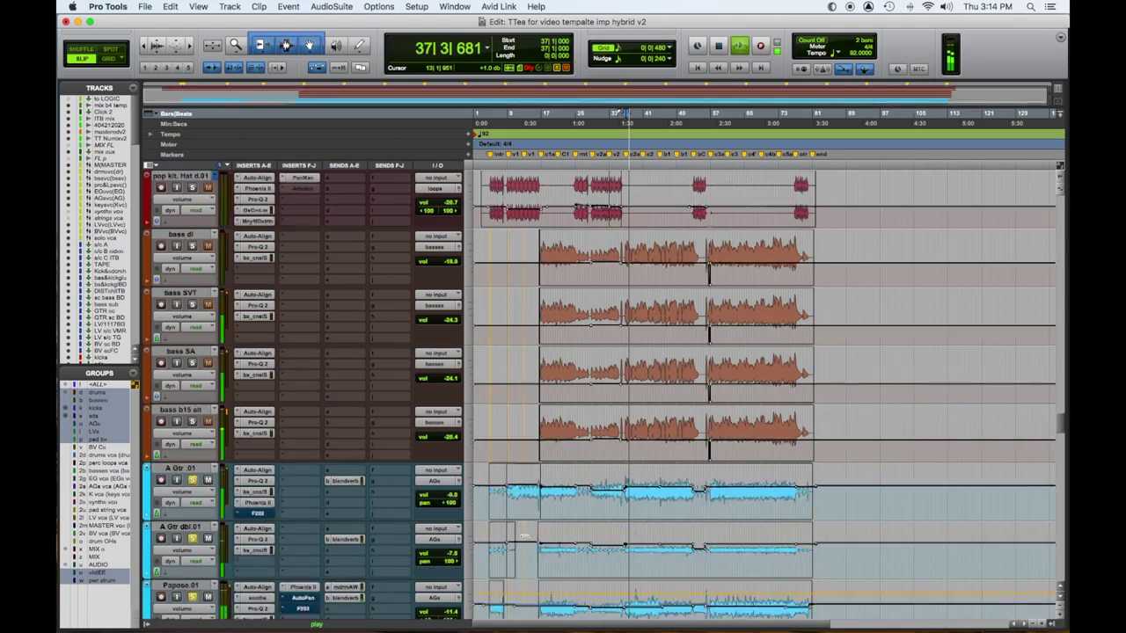
{"action": "scroll", "coordinate": [518, 552], "scroll_direction": "down", "scroll_amount": 10}
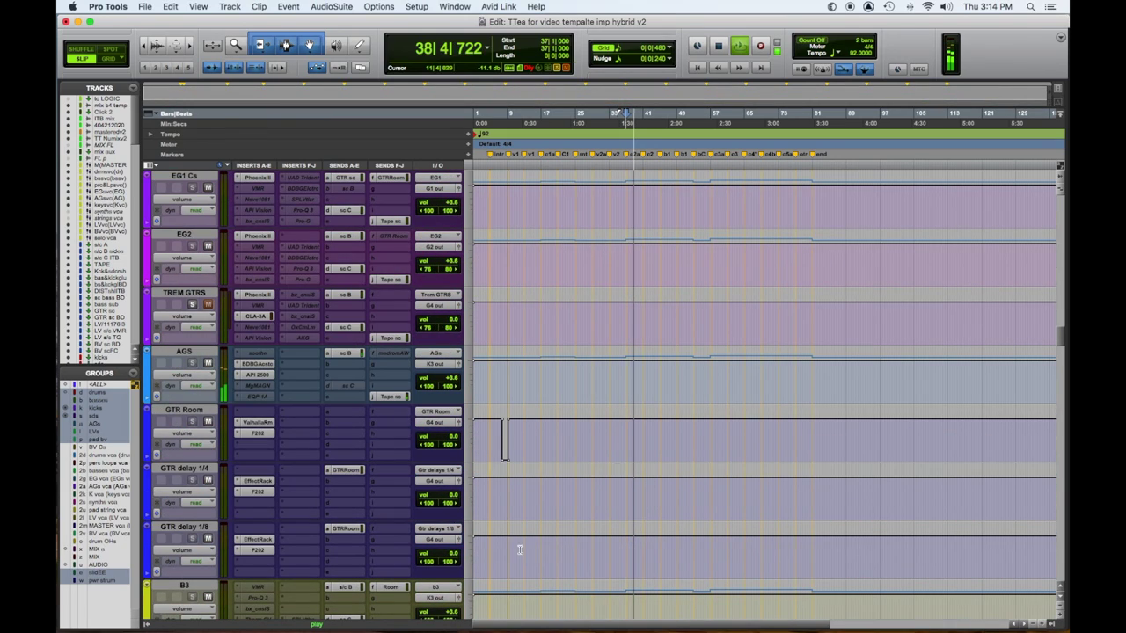
{"action": "left_click", "coordinate": [254, 364]}
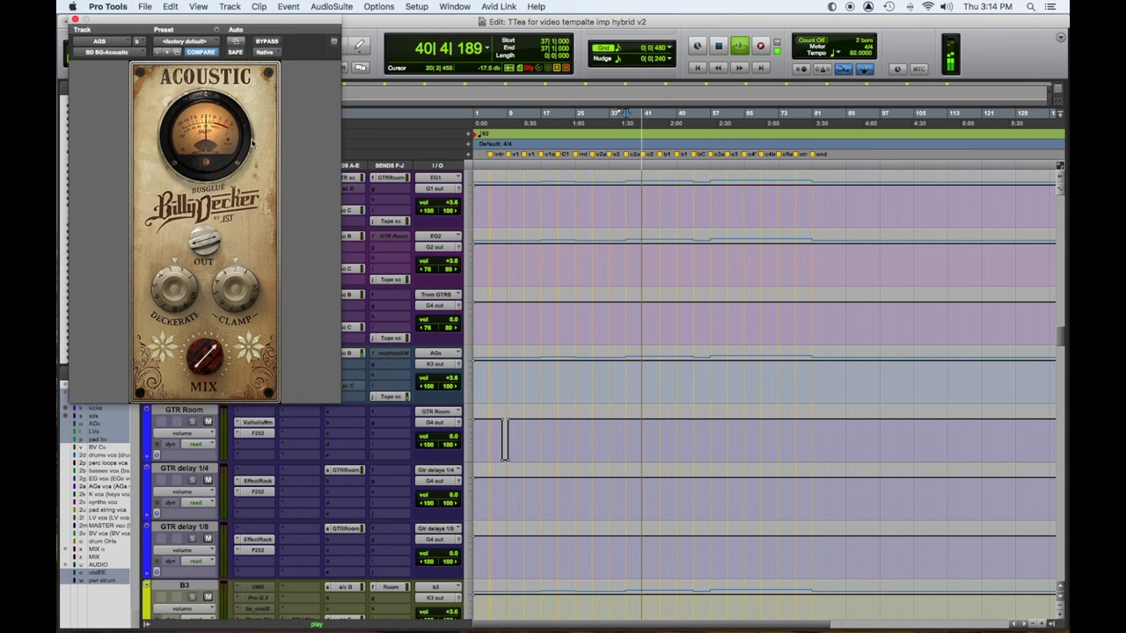
{"action": "key", "text": "space"}
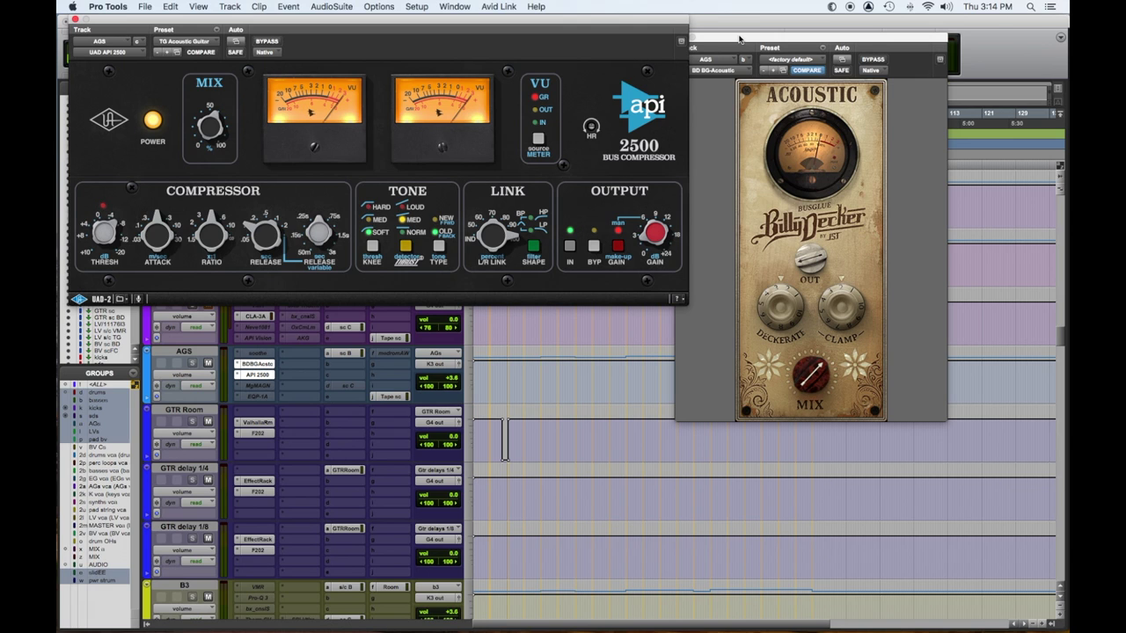
Bypass both BusGlue and API 2500 to compare, then re-enable both plug-ins.
{"action": "left_click_drag", "start_coordinate": [740, 39], "coordinate": [782, 31]}
{"action": "left_click", "coordinate": [924, 53]}
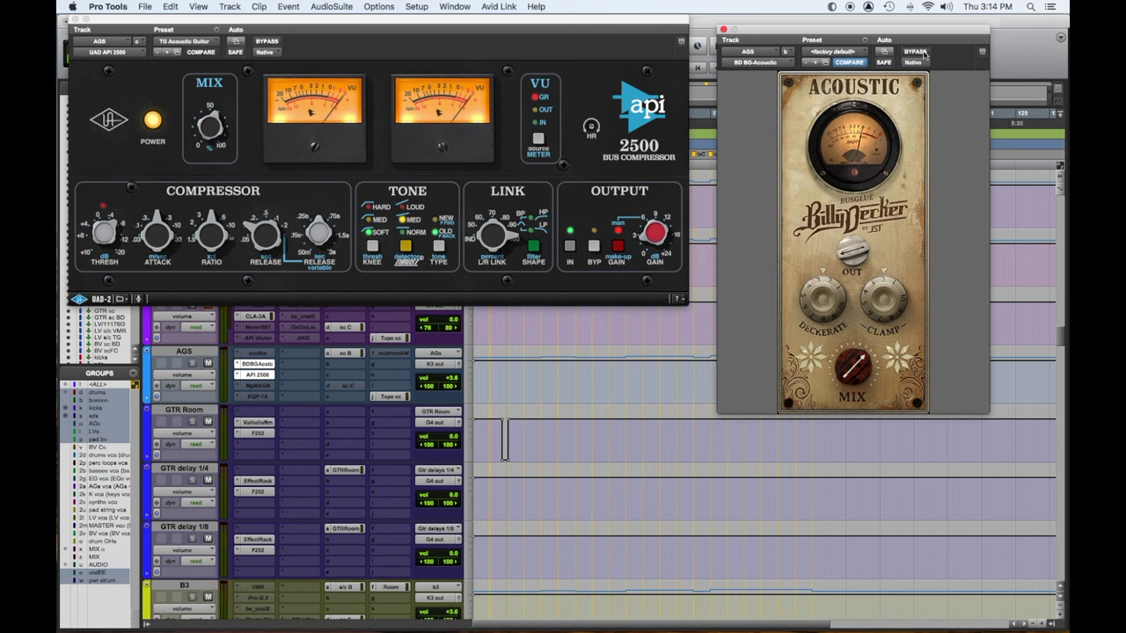
{"action": "left_click", "coordinate": [272, 43]}
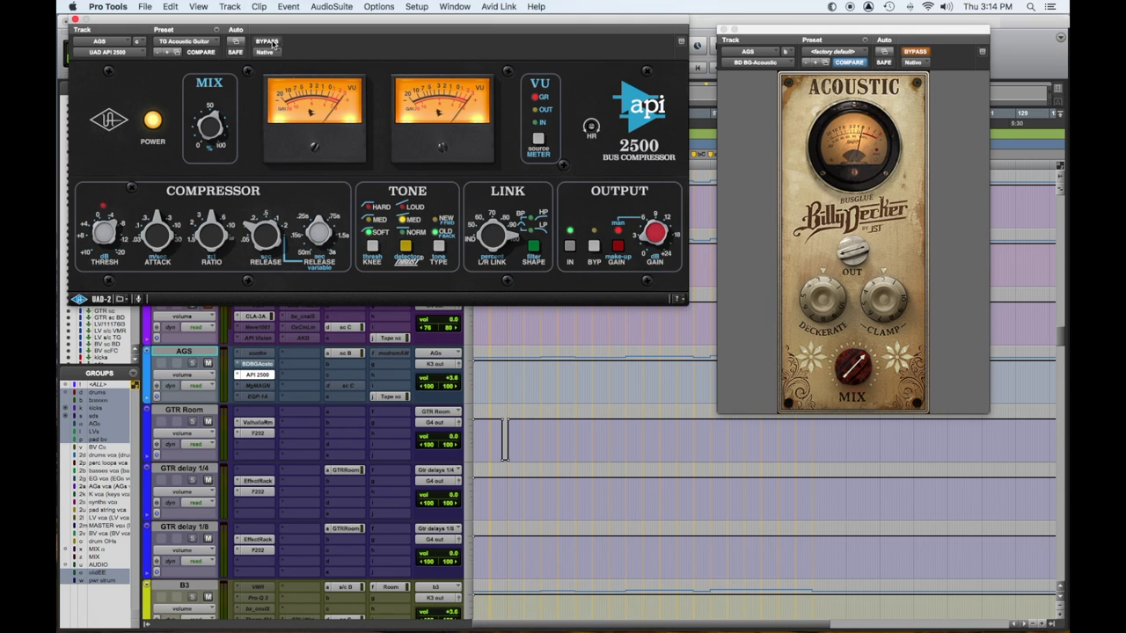
{"action": "left_click", "coordinate": [274, 43]}
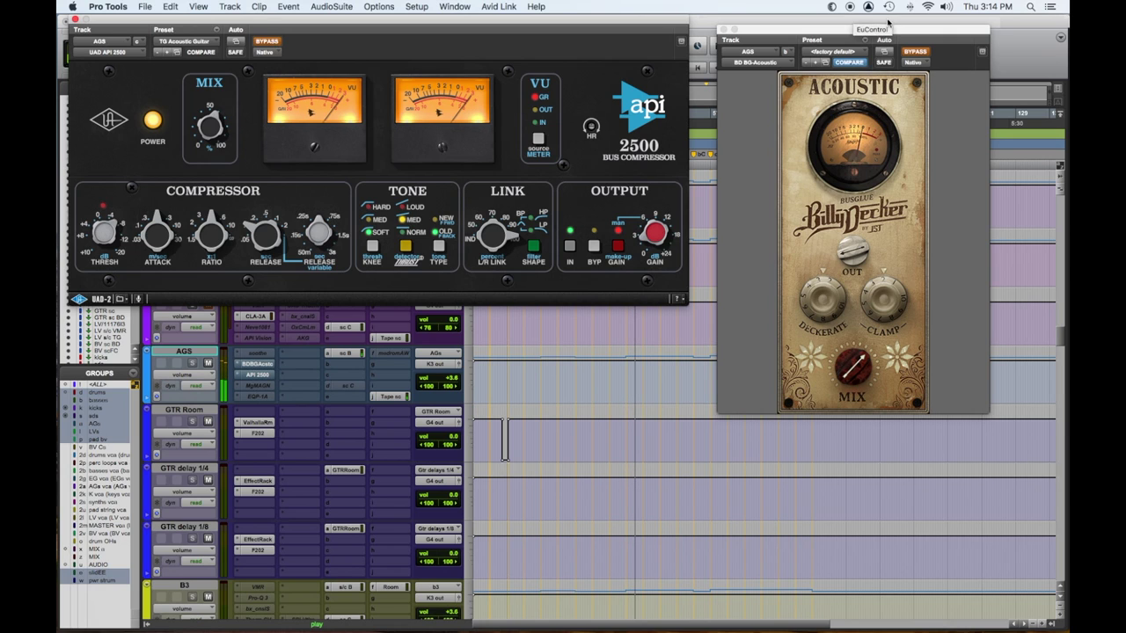
{"action": "left_click", "coordinate": [934, 62]}
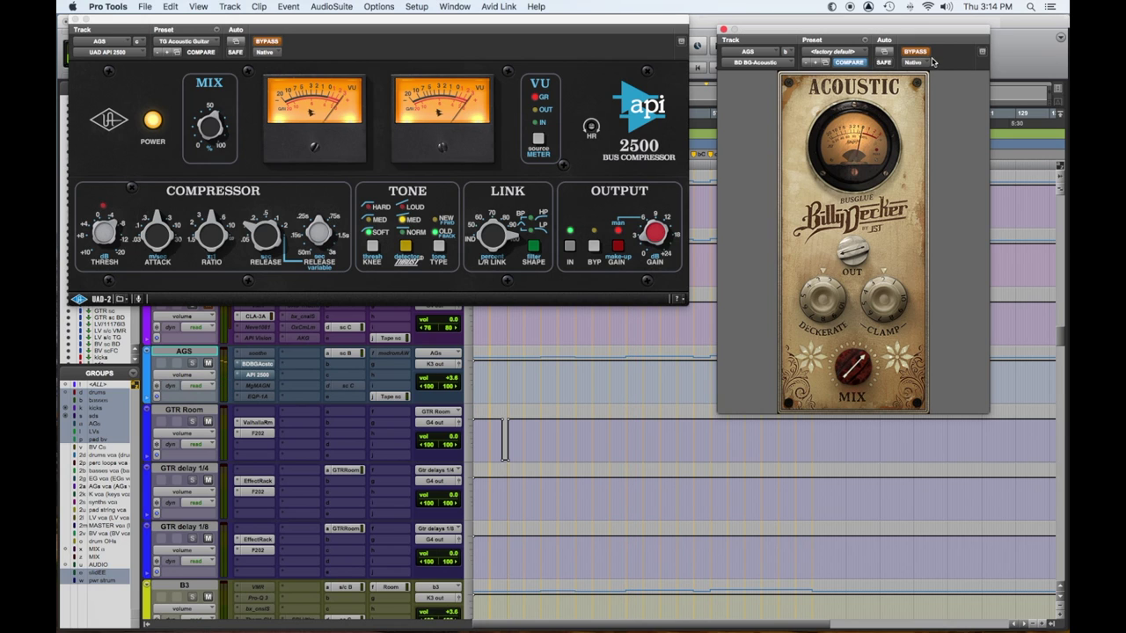
{"action": "left_click", "coordinate": [270, 48]}
{"action": "left_click", "coordinate": [267, 43]}
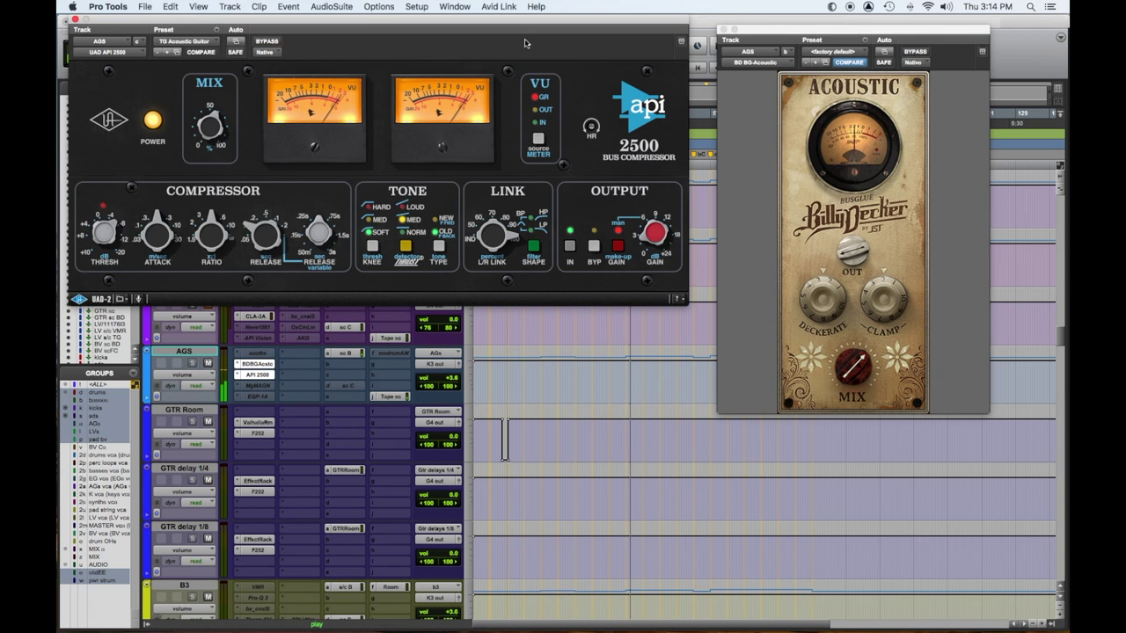
A/B BusGlue alone by bypassing it and switching it back on.
{"action": "left_click", "coordinate": [918, 52]}
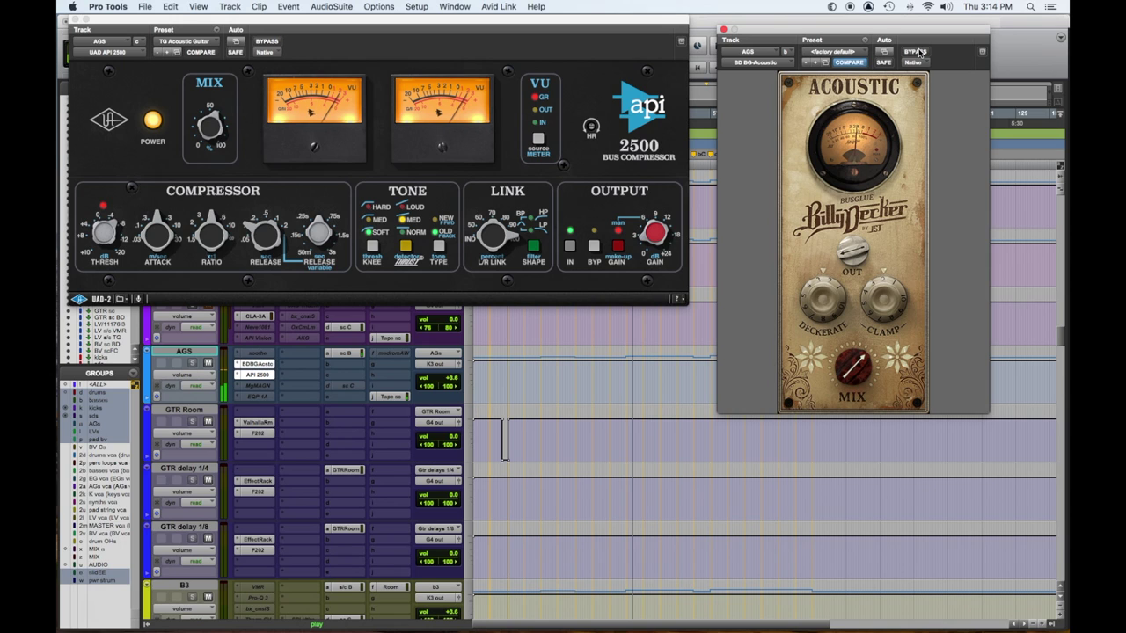
{"action": "left_click", "coordinate": [919, 52]}
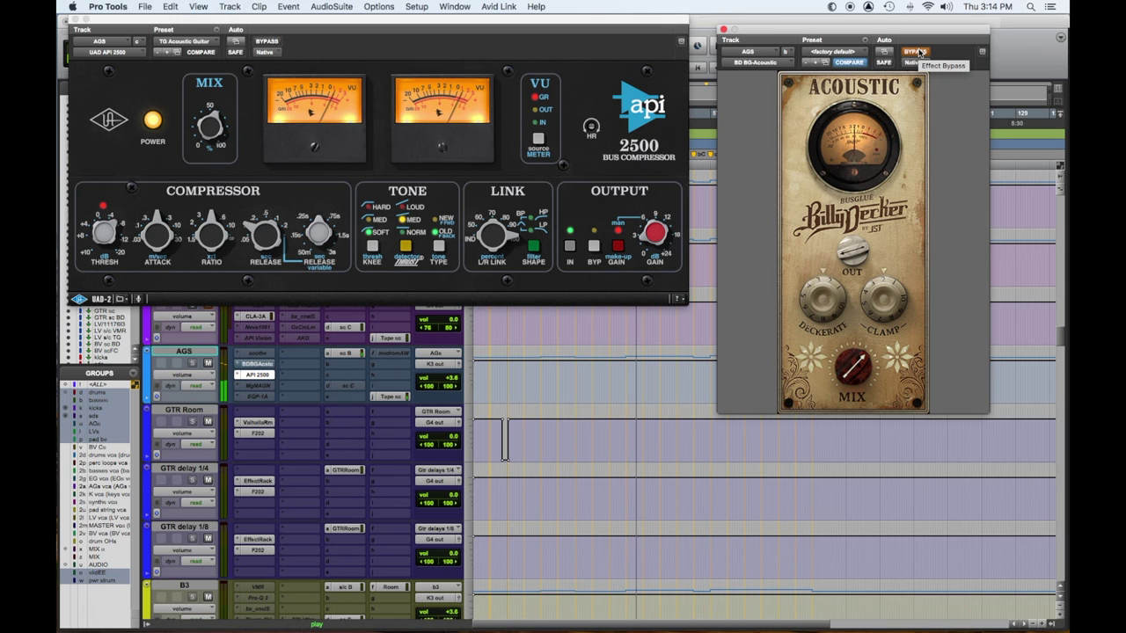
{"action": "left_click", "coordinate": [919, 53]}
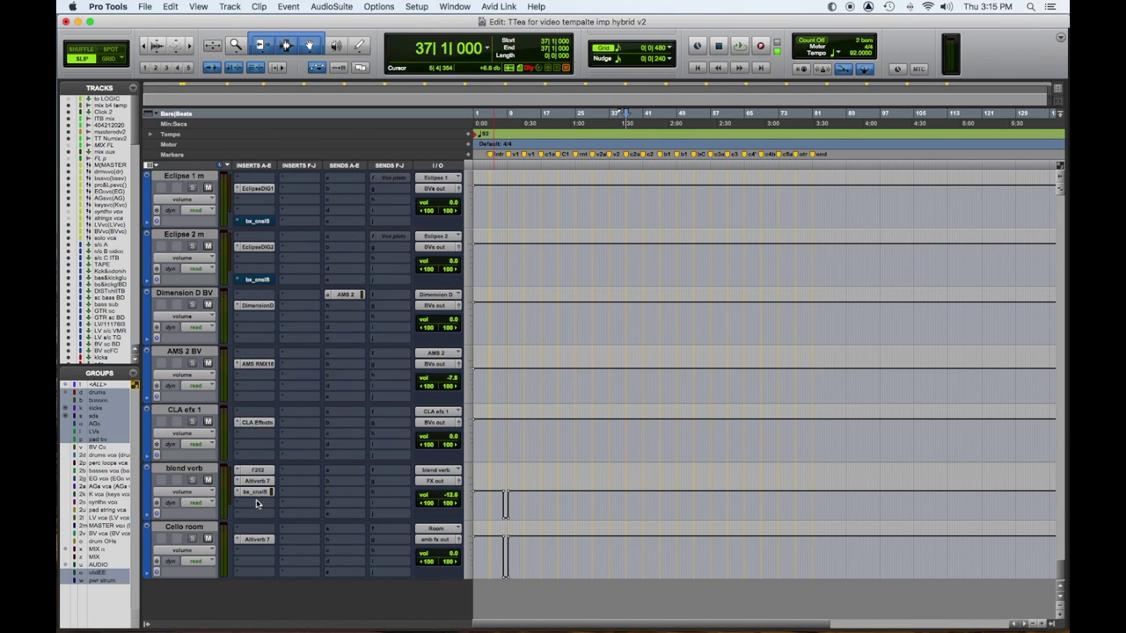
{"action": "left_click", "coordinate": [257, 480]}
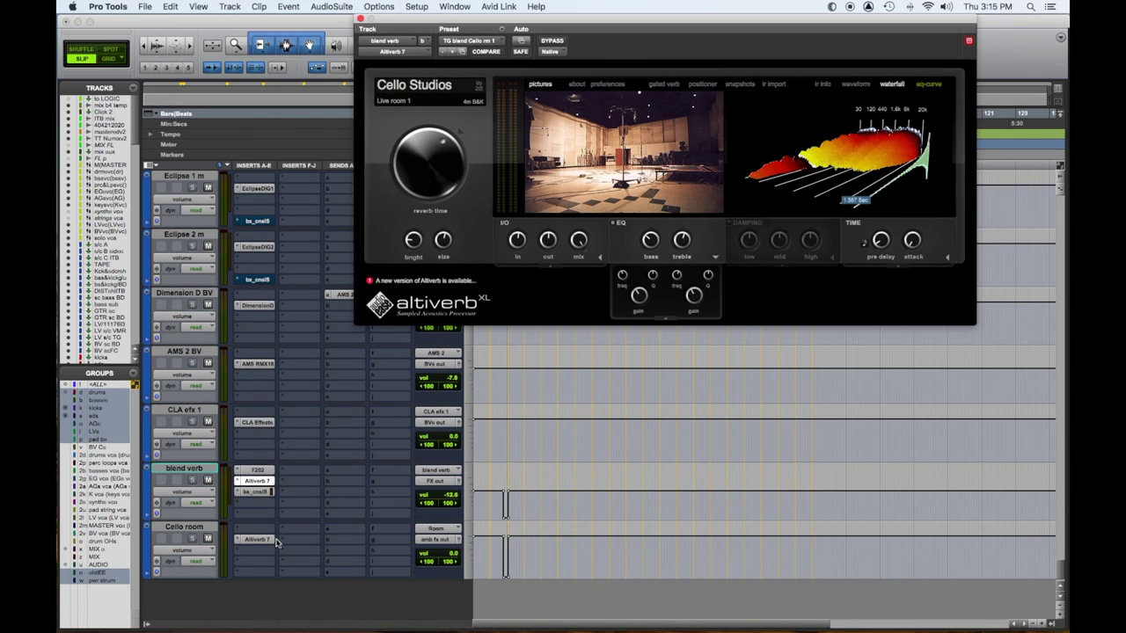
{"action": "left_click", "coordinate": [257, 540]}
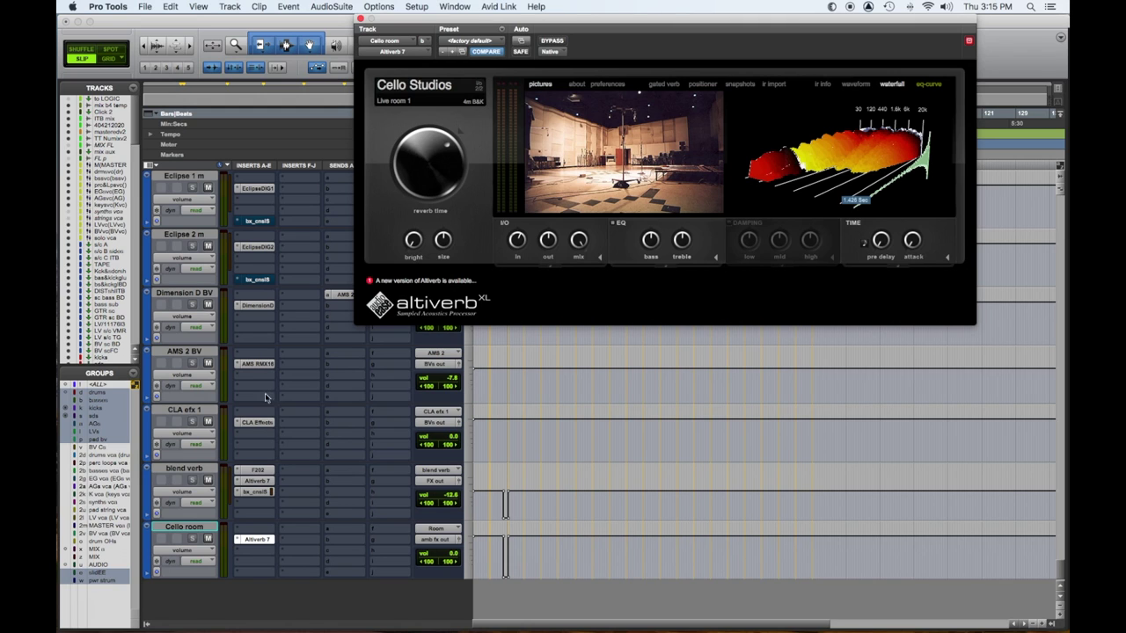
{"action": "scroll", "coordinate": [282, 409], "scroll_direction": "up", "scroll_amount": 5}
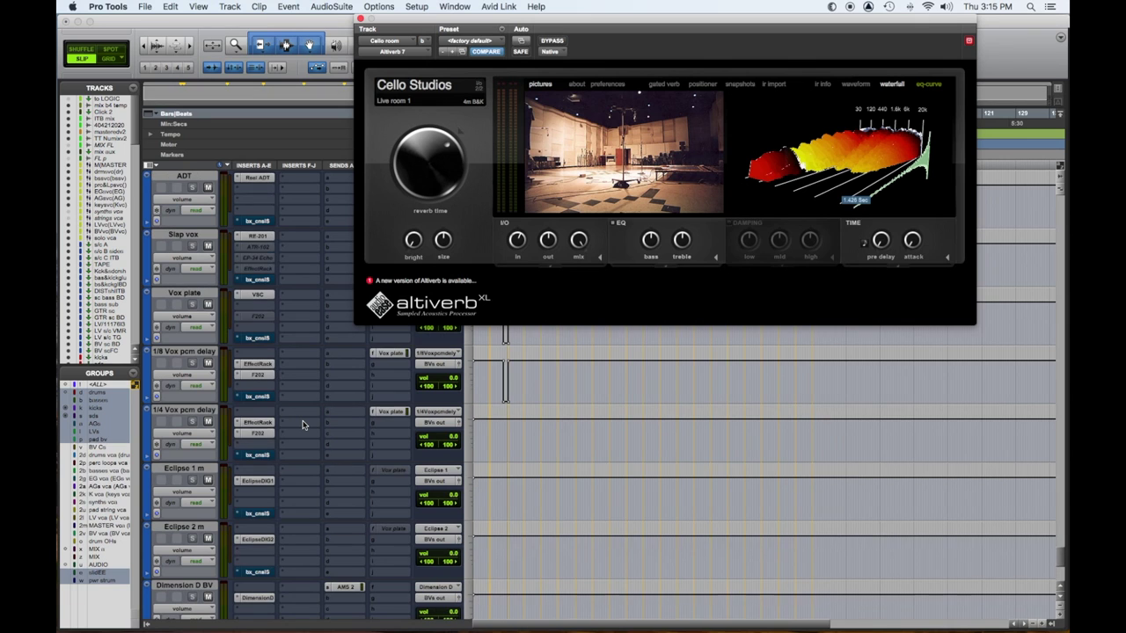
{"action": "scroll", "coordinate": [302, 426], "scroll_direction": "up", "scroll_amount": 3}
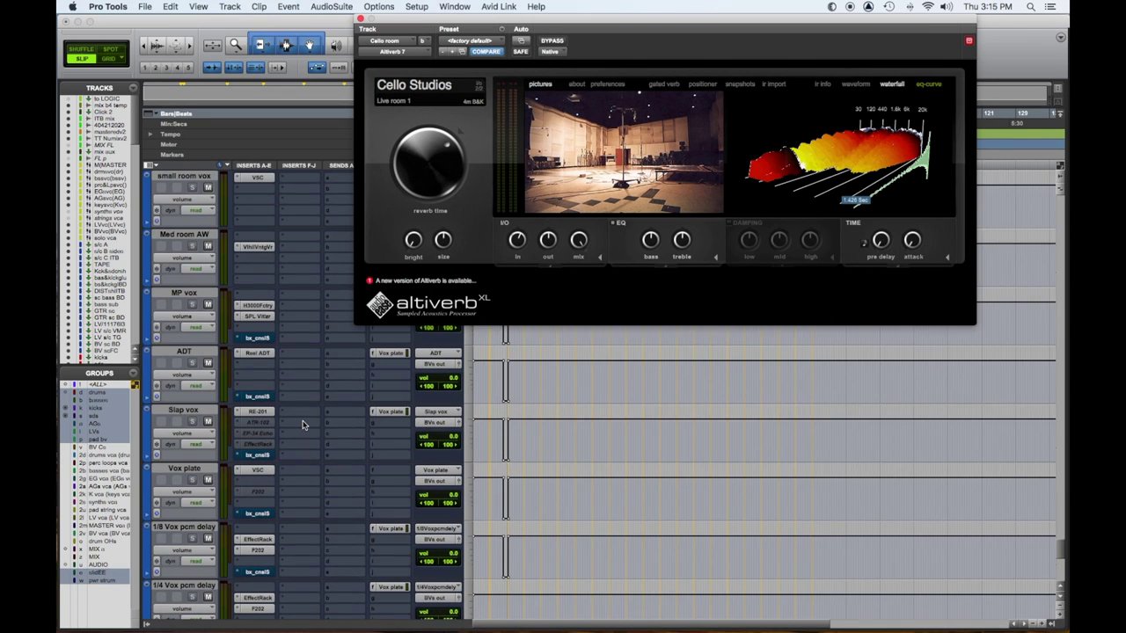
{"action": "left_click", "coordinate": [262, 250]}
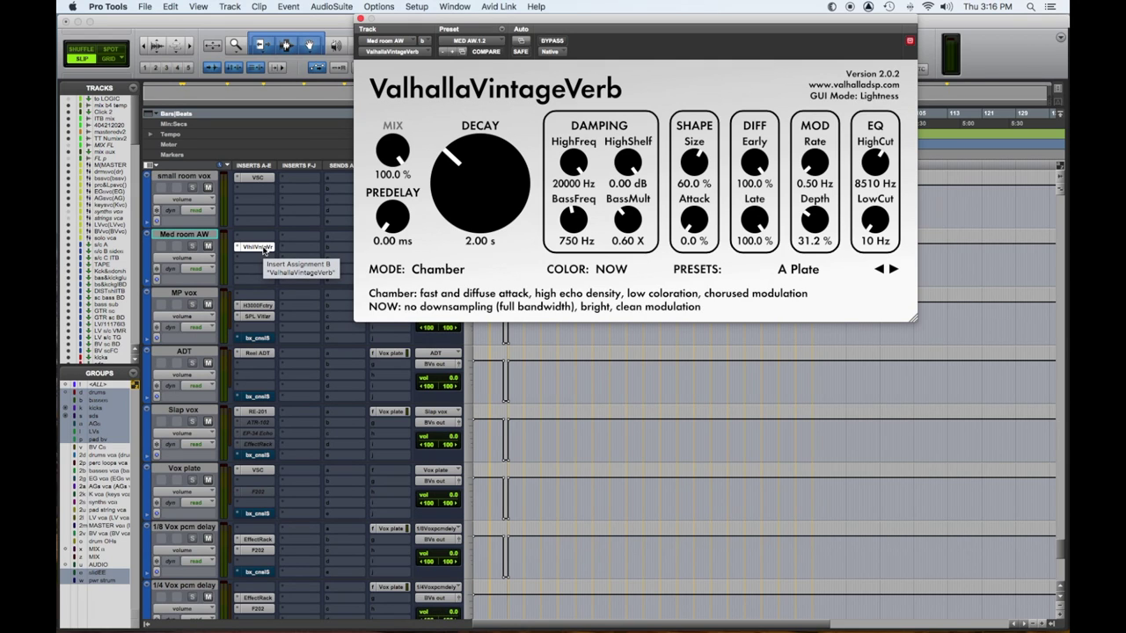
{"action": "left_click", "coordinate": [255, 183]}
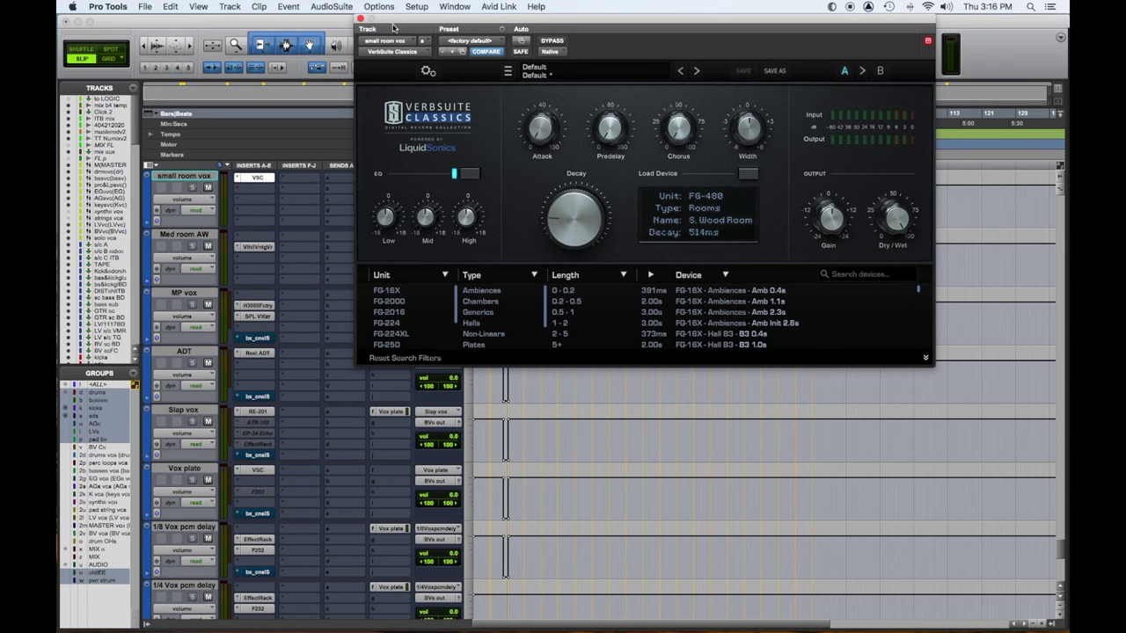
Close VerbSuite Classics and bring the acoustic and electric guitar tracks into view.
{"action": "left_click", "coordinate": [360, 17]}
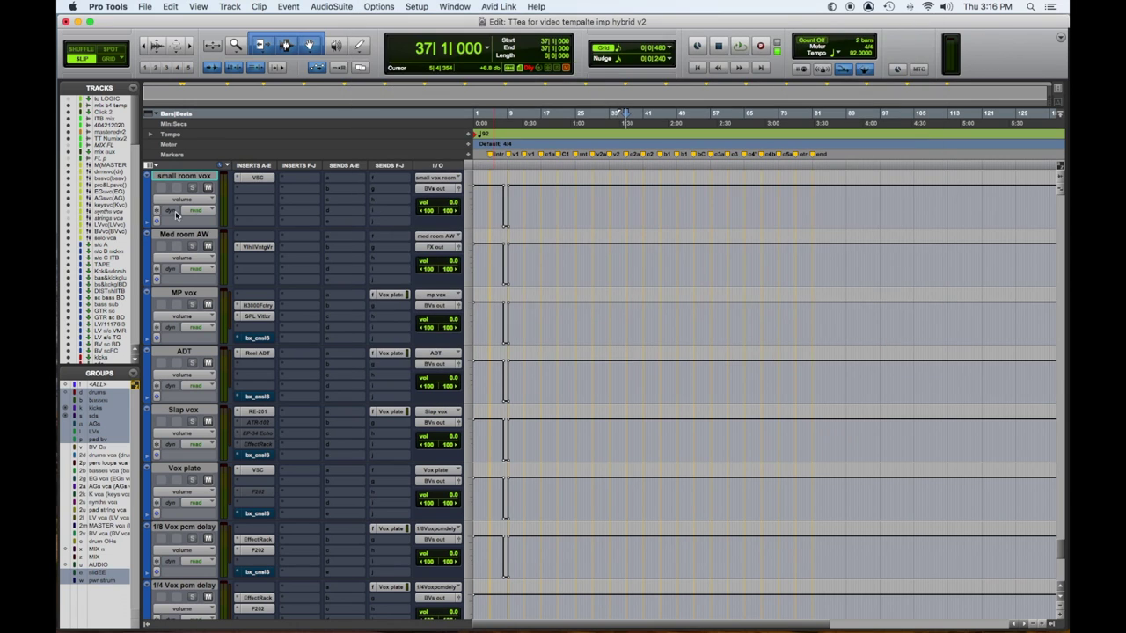
{"action": "scroll", "coordinate": [289, 233], "scroll_direction": "up", "scroll_amount": 2}
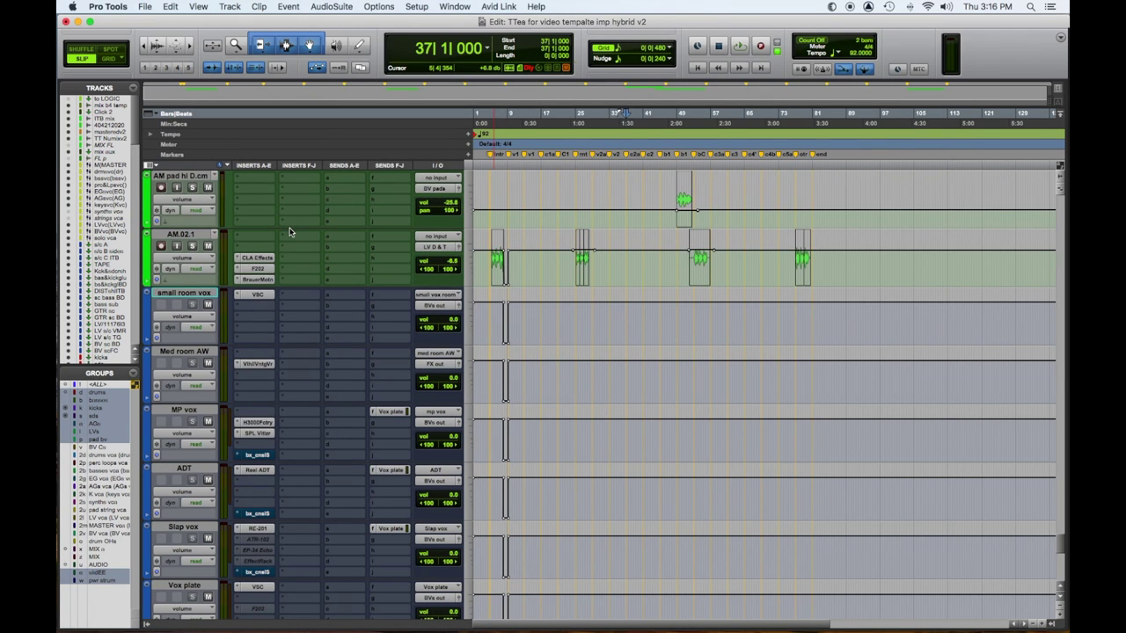
{"action": "scroll", "coordinate": [290, 231], "scroll_direction": "down", "scroll_amount": 4}
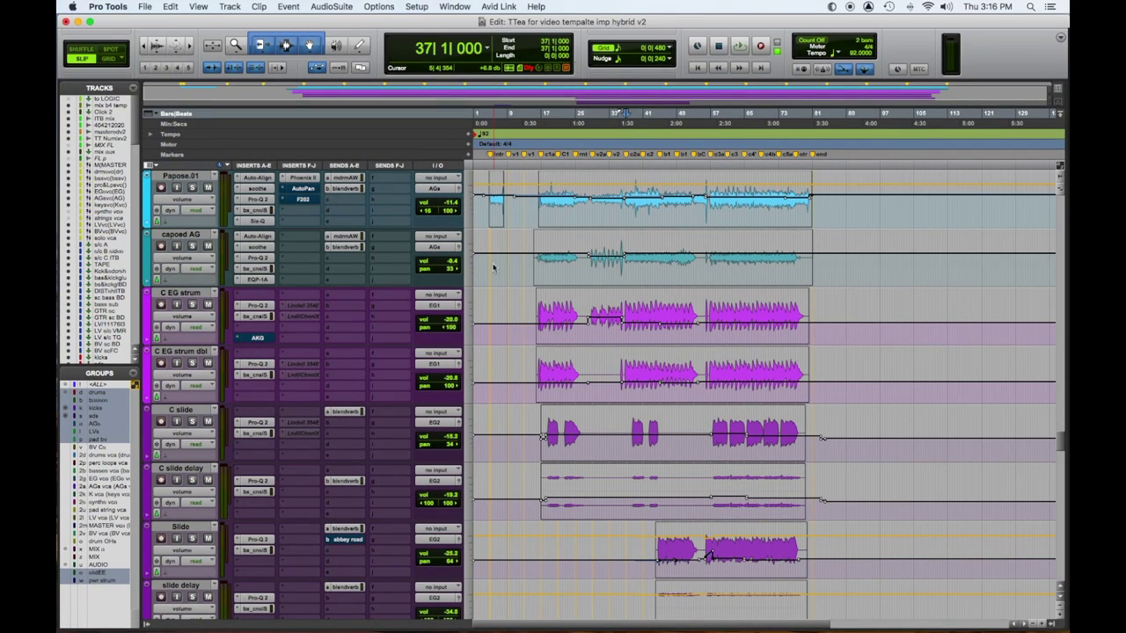
Solo both C EG strum tracks and audition them from 15|4|235.
{"action": "left_click", "coordinate": [202, 310]}
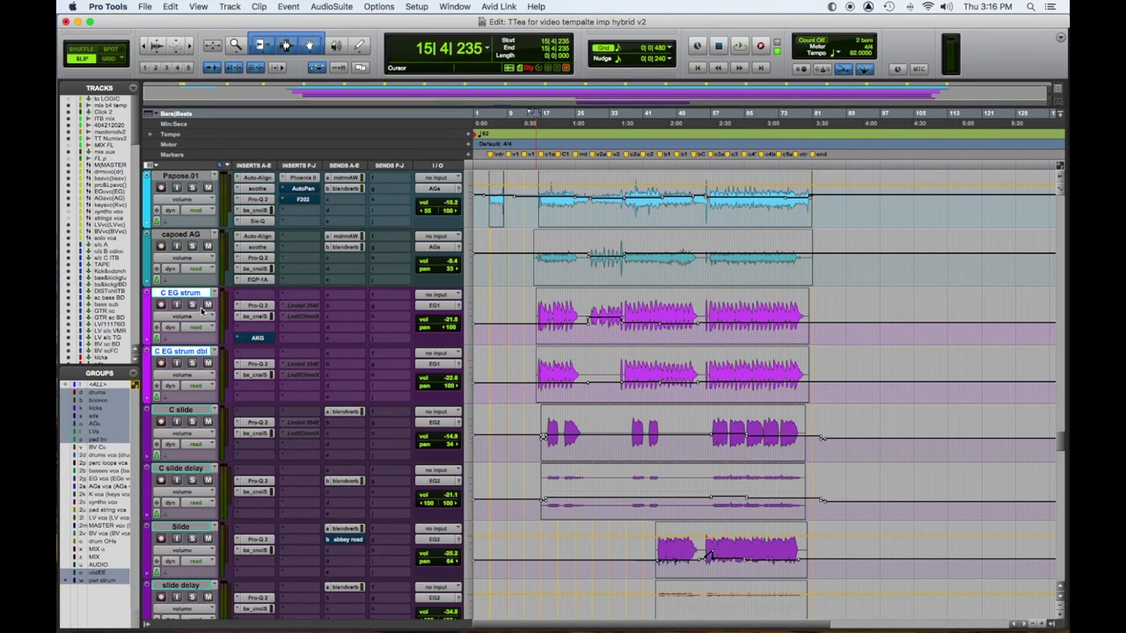
{"action": "left_click", "coordinate": [195, 305]}
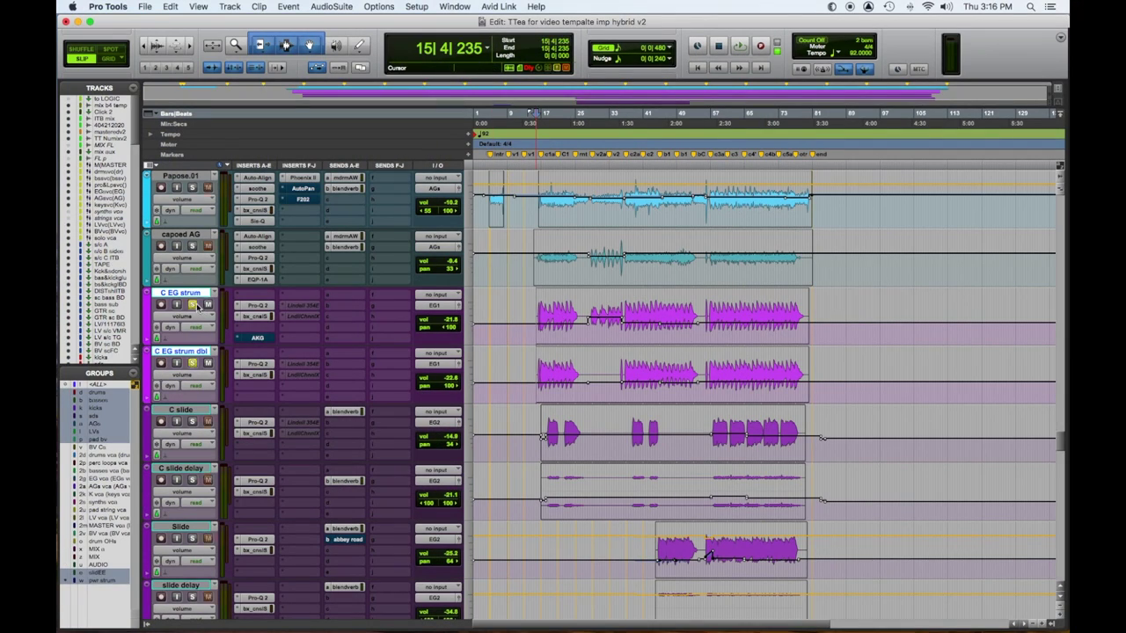
{"action": "key", "text": "space"}
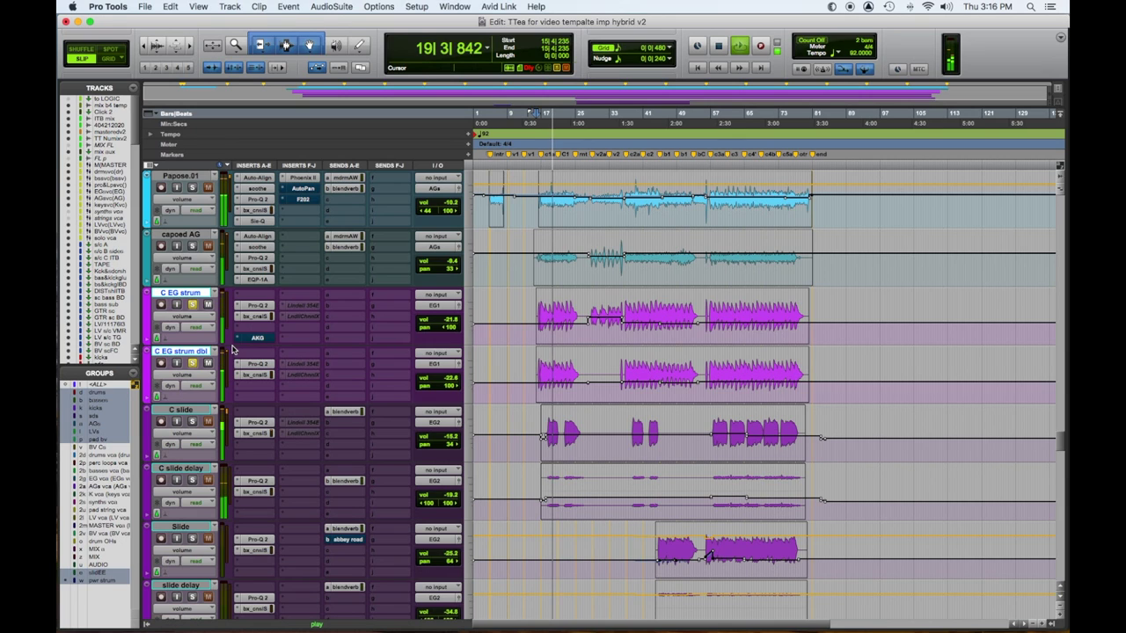
{"action": "key", "text": "space"}
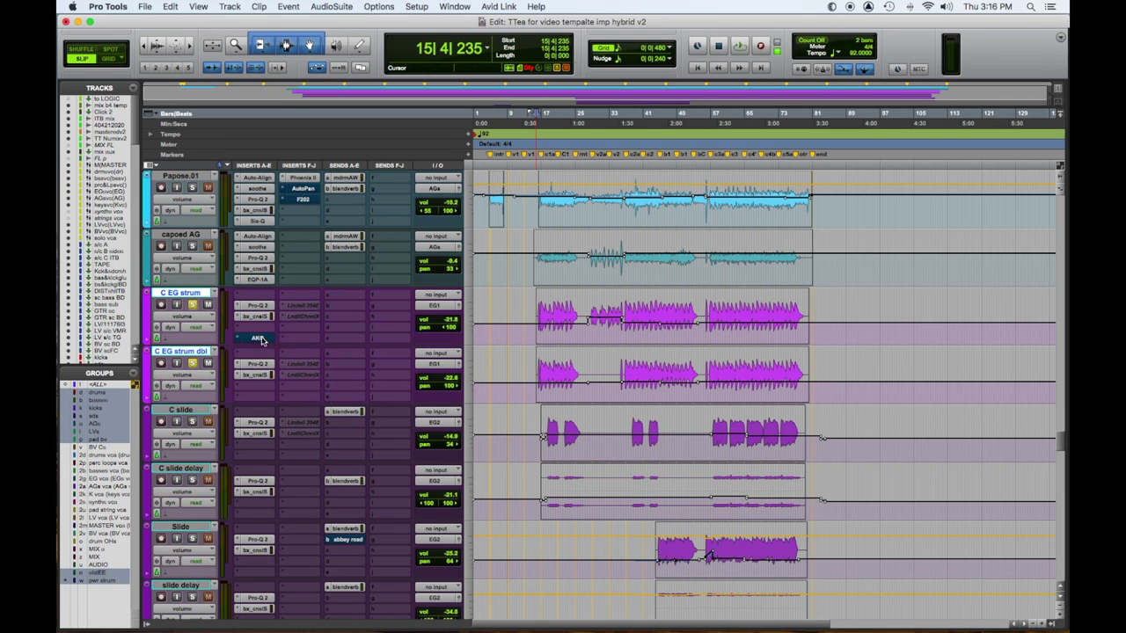
{"action": "left_click", "coordinate": [258, 337]}
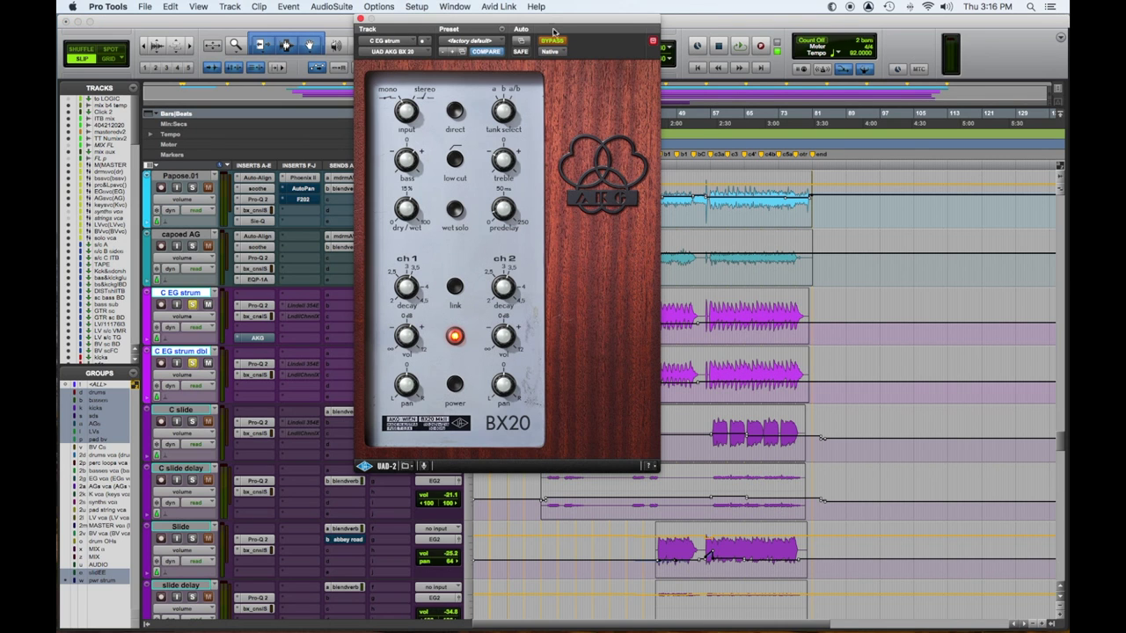
Move the AKG BX20 reverb window aside and play C EG strum from bar 29.
{"action": "left_click_drag", "start_coordinate": [545, 16], "coordinate": [445, 108]}
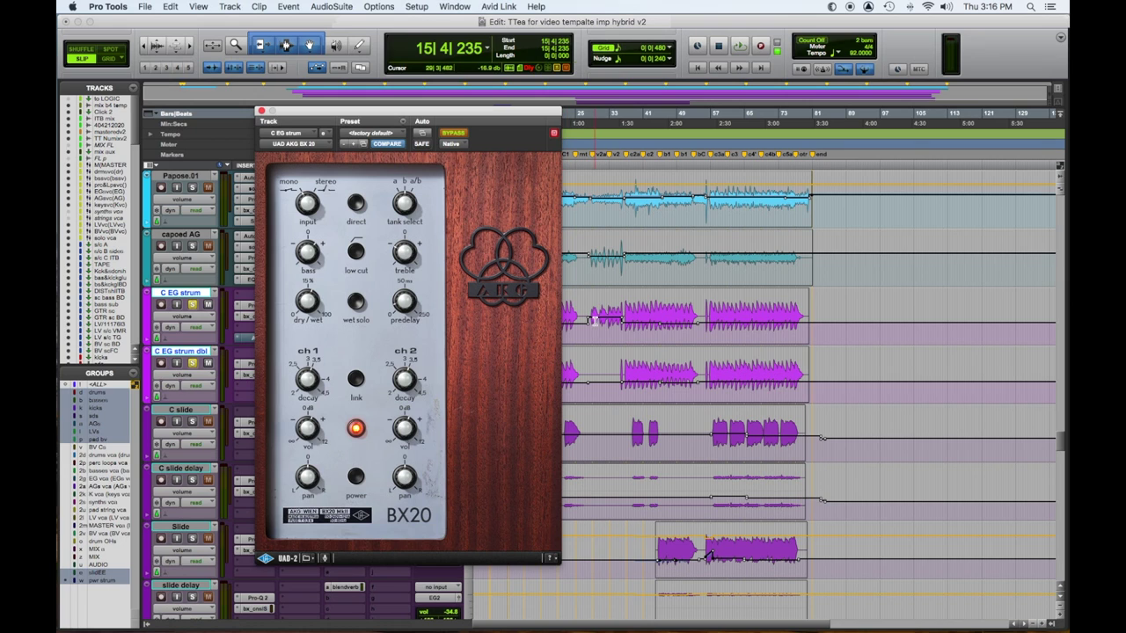
{"action": "left_click", "coordinate": [597, 321]}
{"action": "key", "text": "space"}
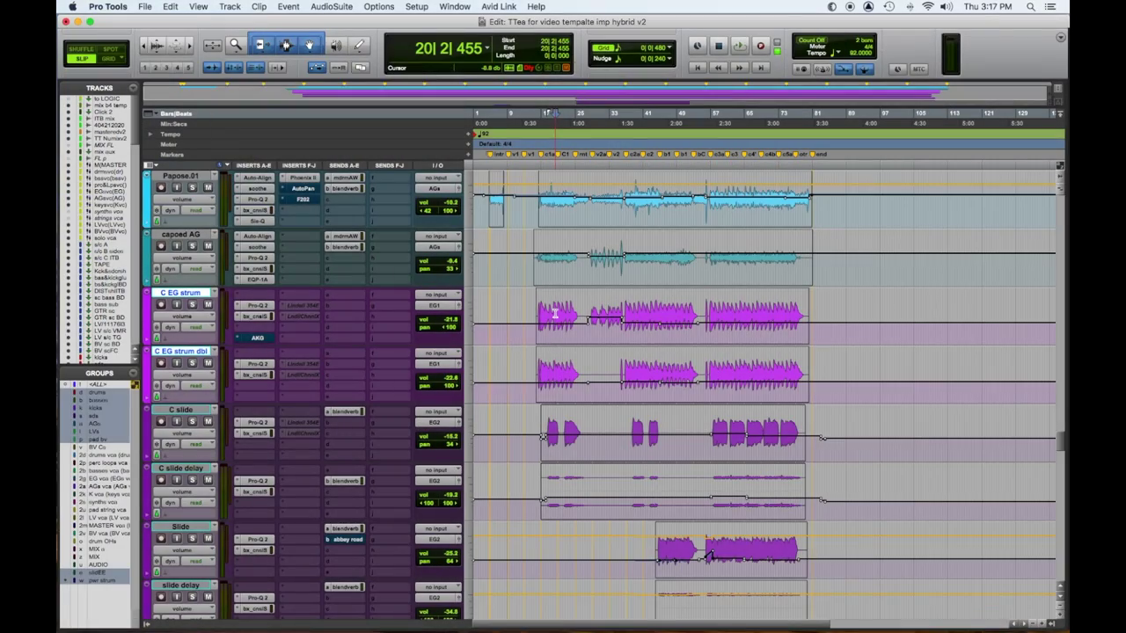
Replay the strum section from 29|4|616, toggling the C EG strum solo on and off.
{"action": "key", "text": "space"}
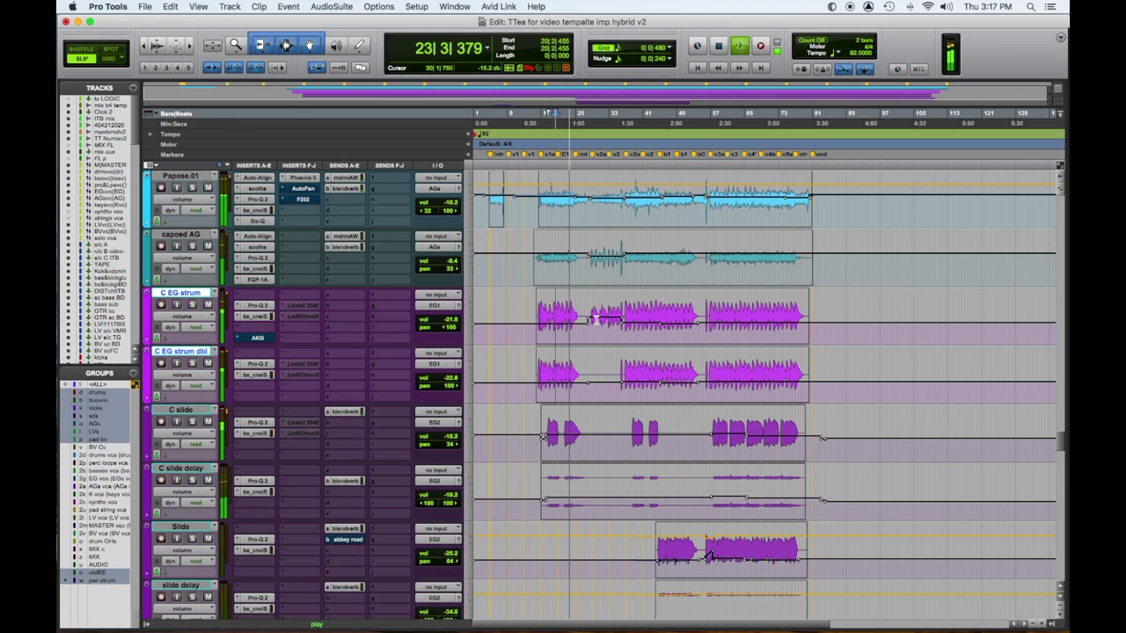
{"action": "key", "text": "space"}
{"action": "left_click", "coordinate": [596, 318]}
{"action": "key", "text": "space"}
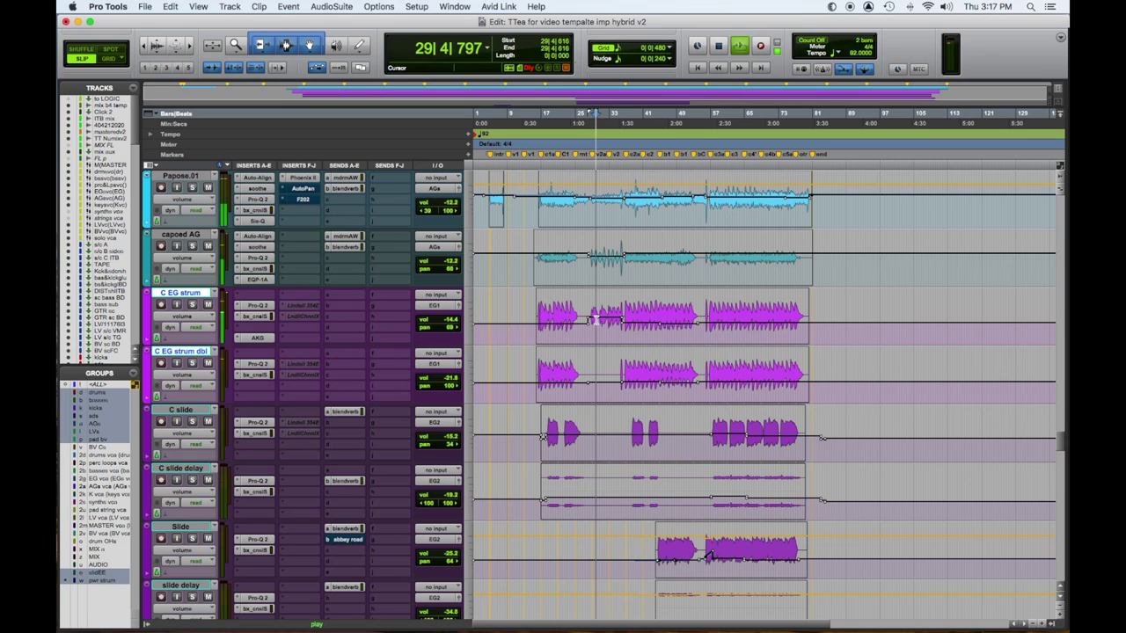
{"action": "left_click", "coordinate": [192, 305]}
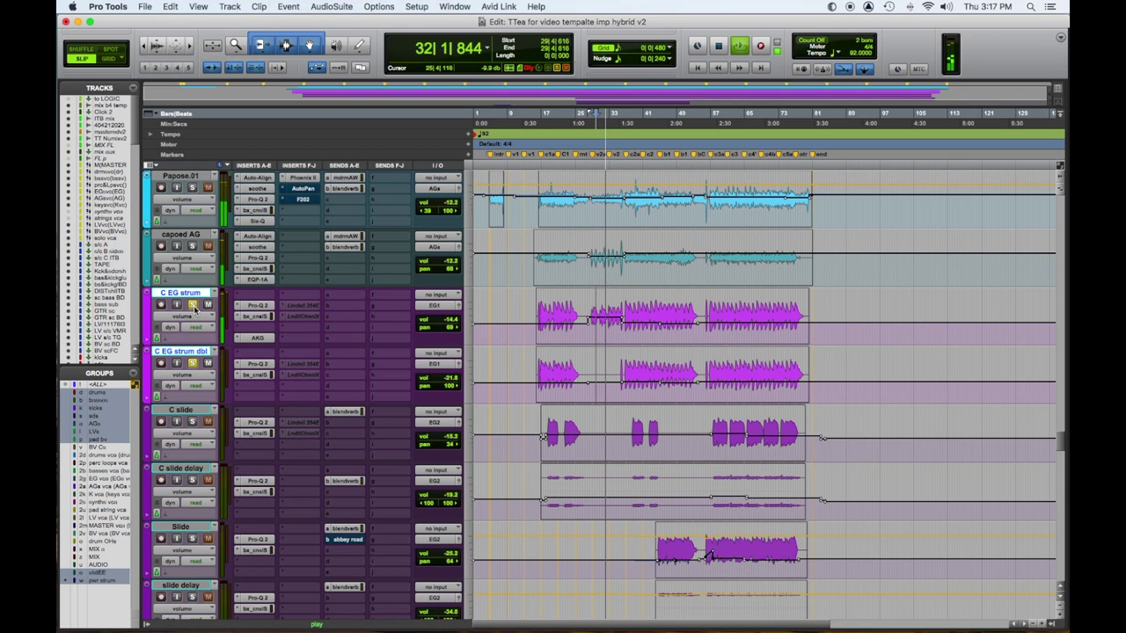
{"action": "left_click", "coordinate": [192, 304]}
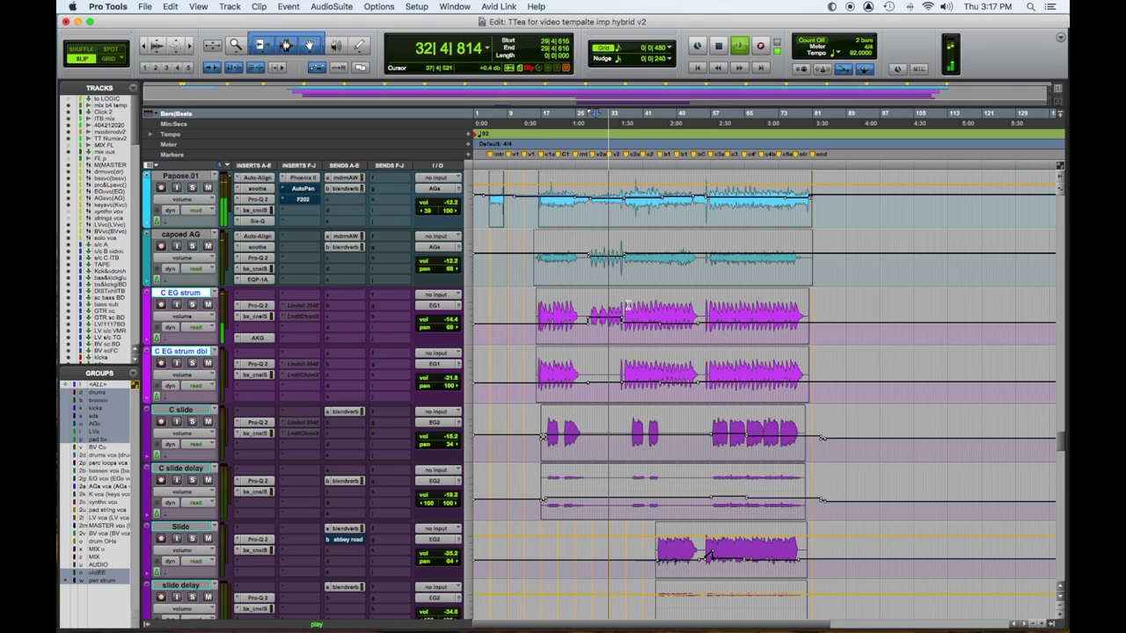
Audition bars 17–21 on C slide and C slide delay, then unsolo them.
{"action": "key", "text": "space"}
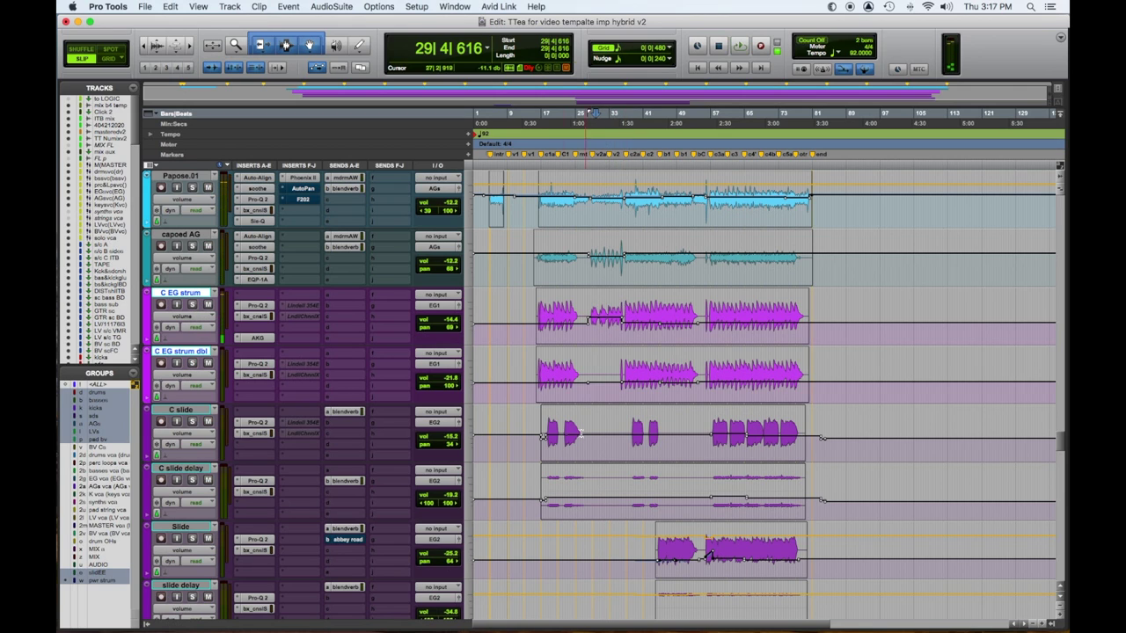
{"action": "left_click_drag", "start_coordinate": [543, 431], "coordinate": [587, 435]}
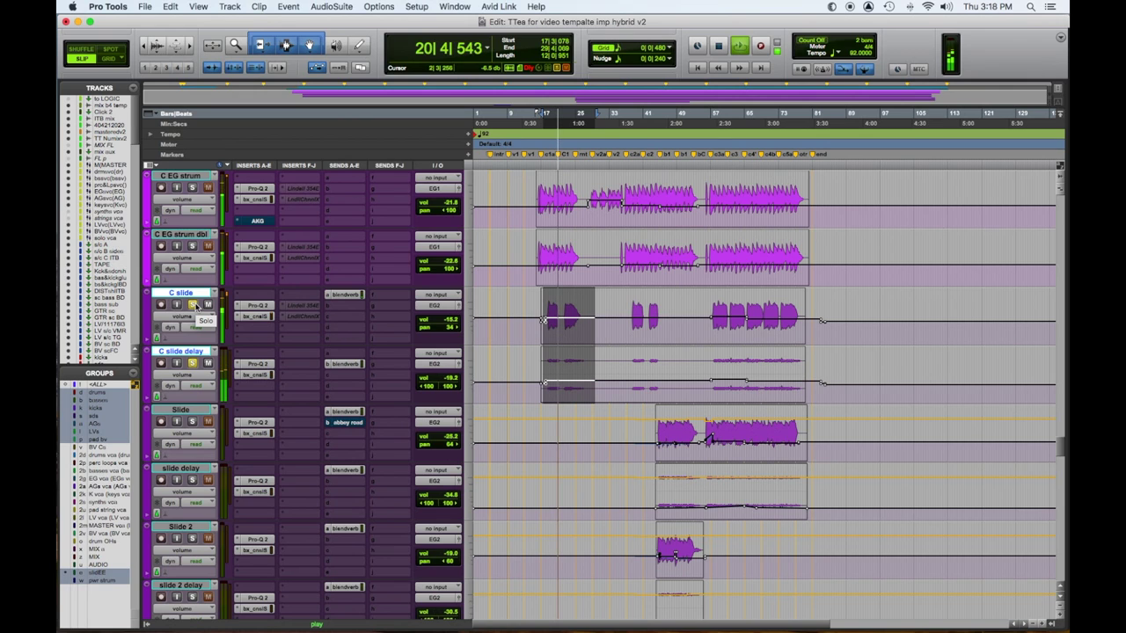
{"action": "left_click", "coordinate": [193, 305]}
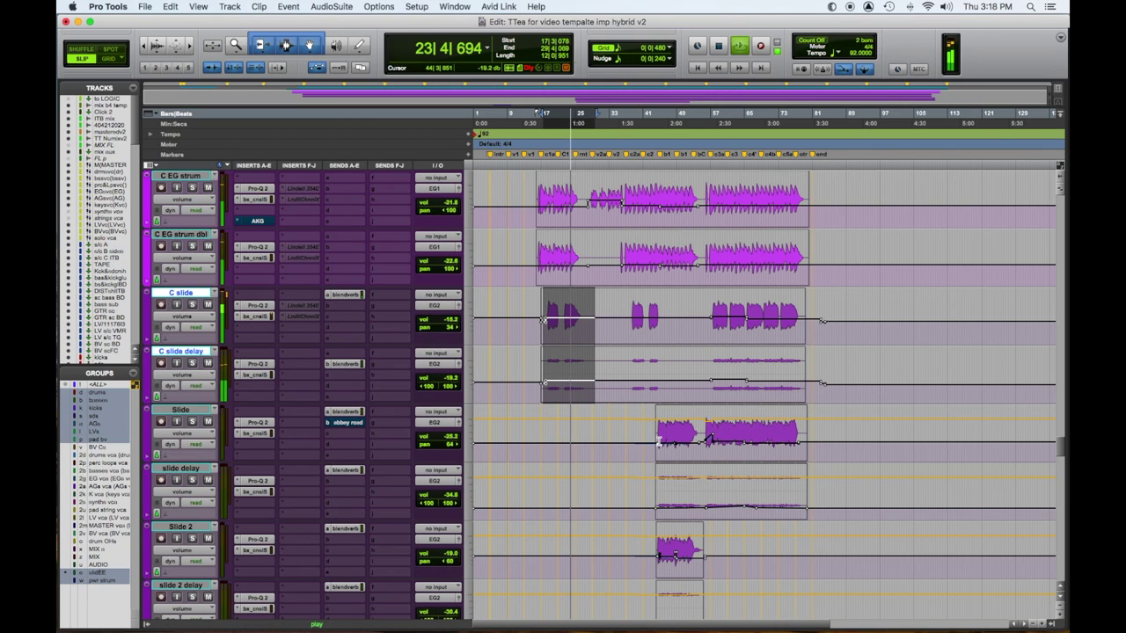
Solo Slide, slide delay, Slide 2 and slide 2 delay and play them from 44|3|851.
{"action": "left_click", "coordinate": [663, 443]}
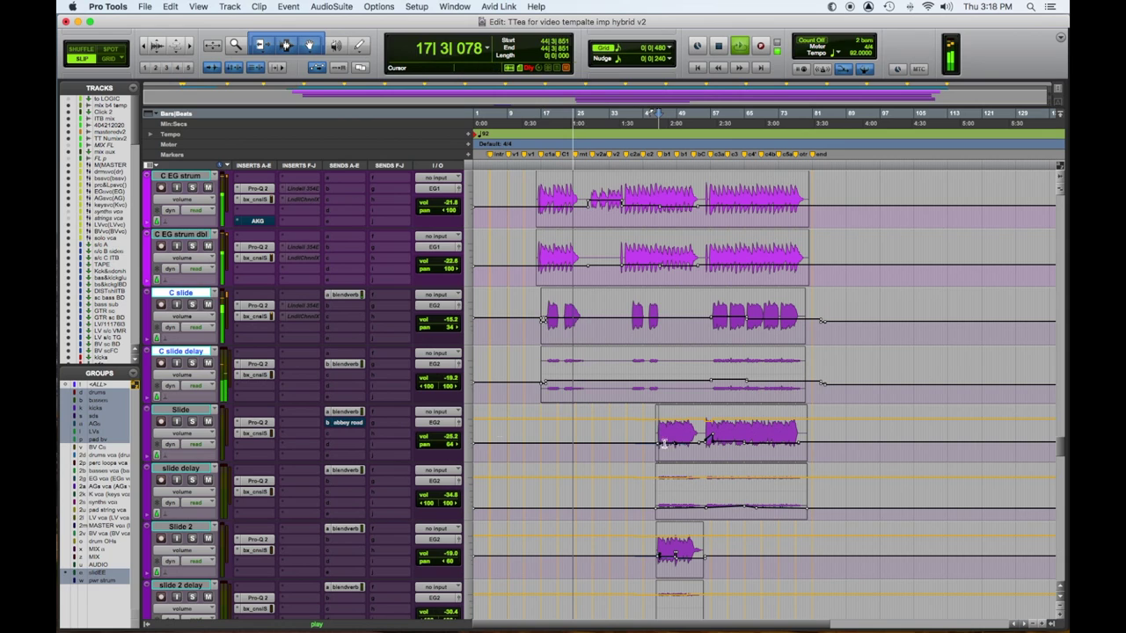
{"action": "key", "text": "space"}
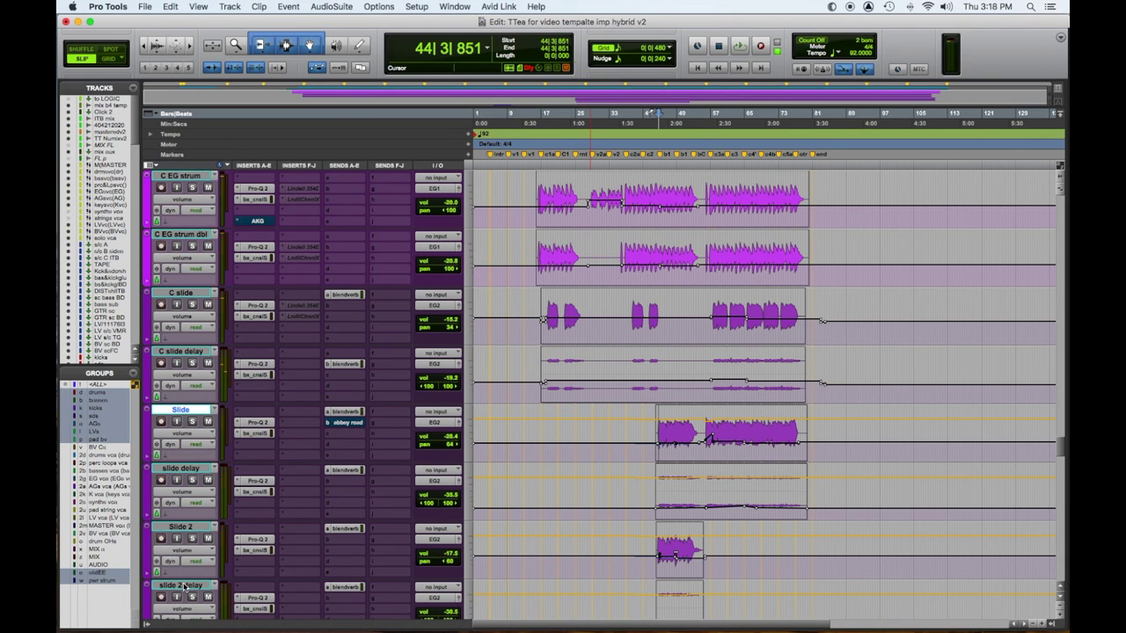
{"action": "left_click", "coordinate": [184, 585], "text": "shift"}
{"action": "left_click", "coordinate": [194, 422]}
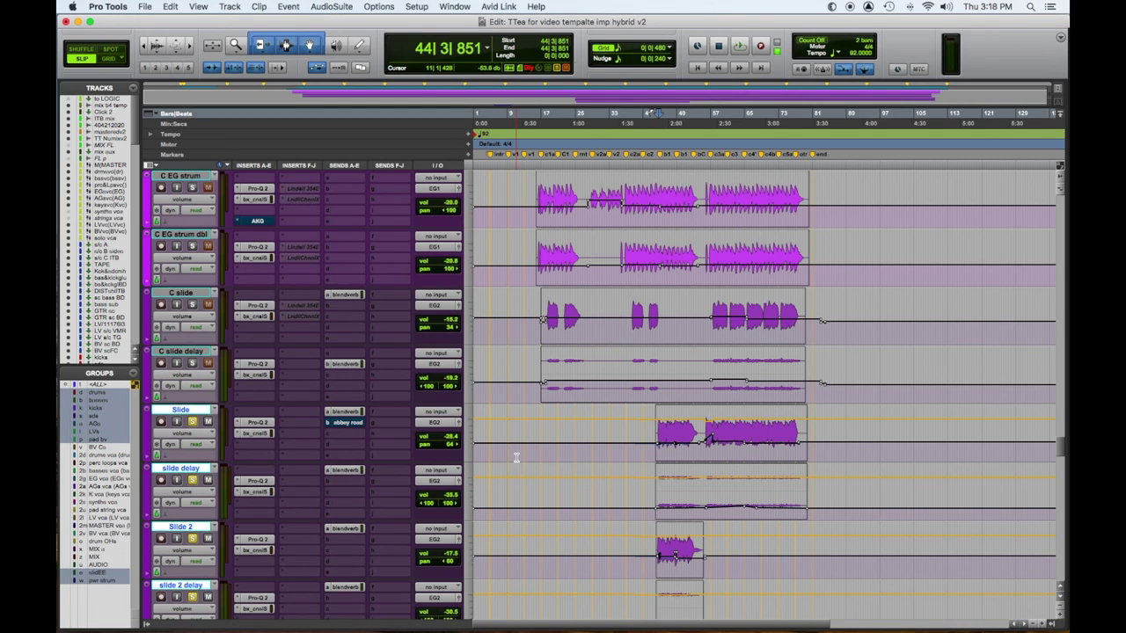
{"action": "key", "text": "space"}
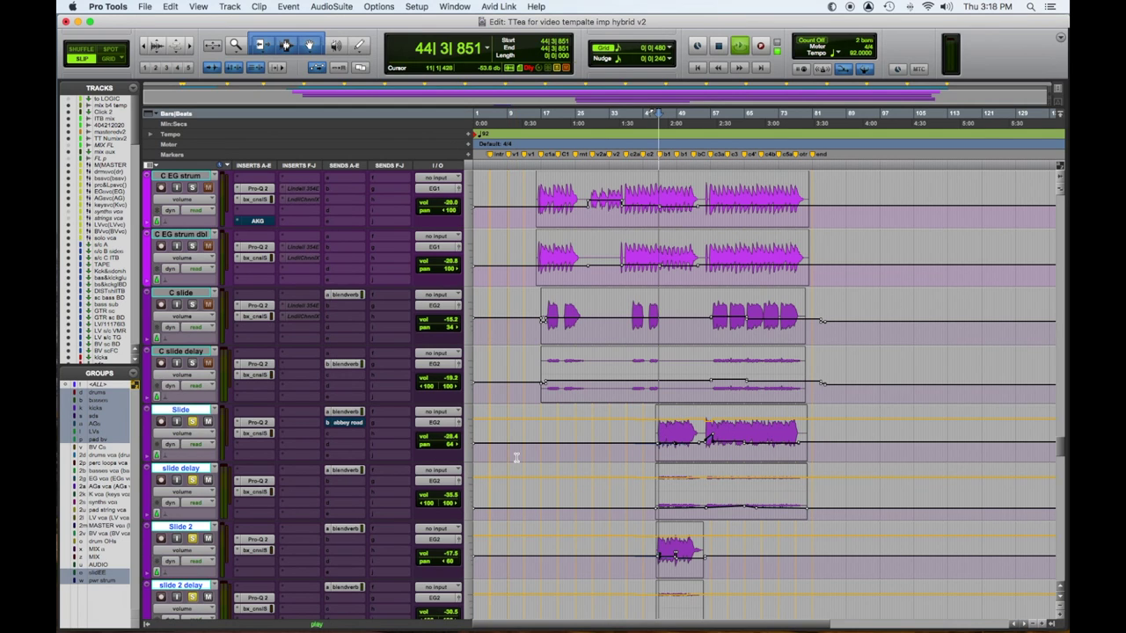
{"action": "left_click", "coordinate": [193, 424]}
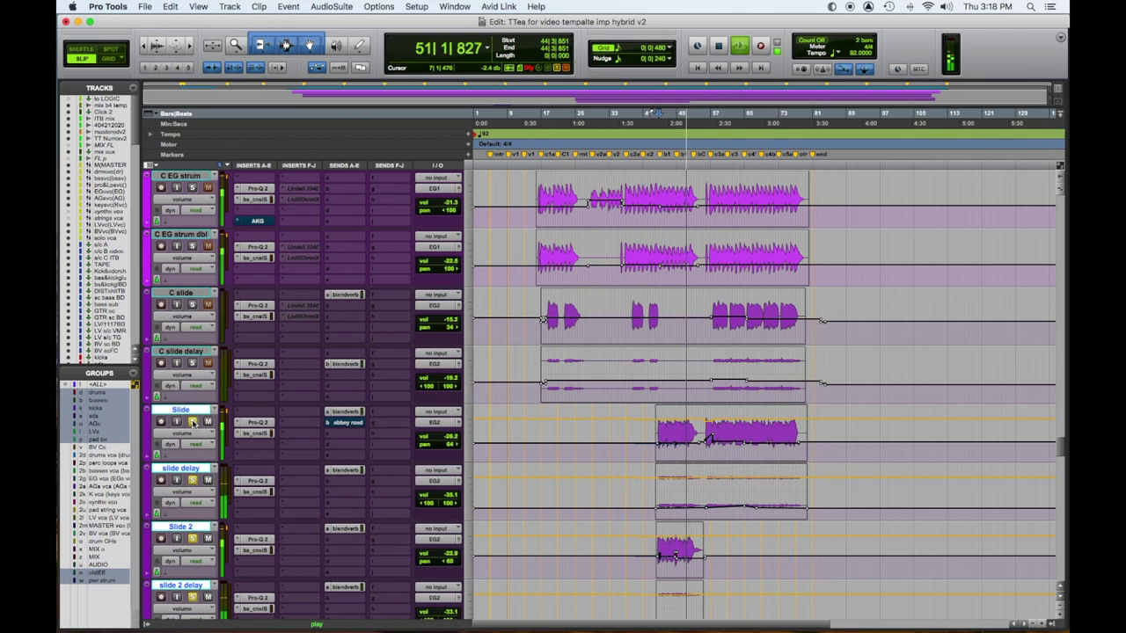
{"action": "key", "text": "space"}
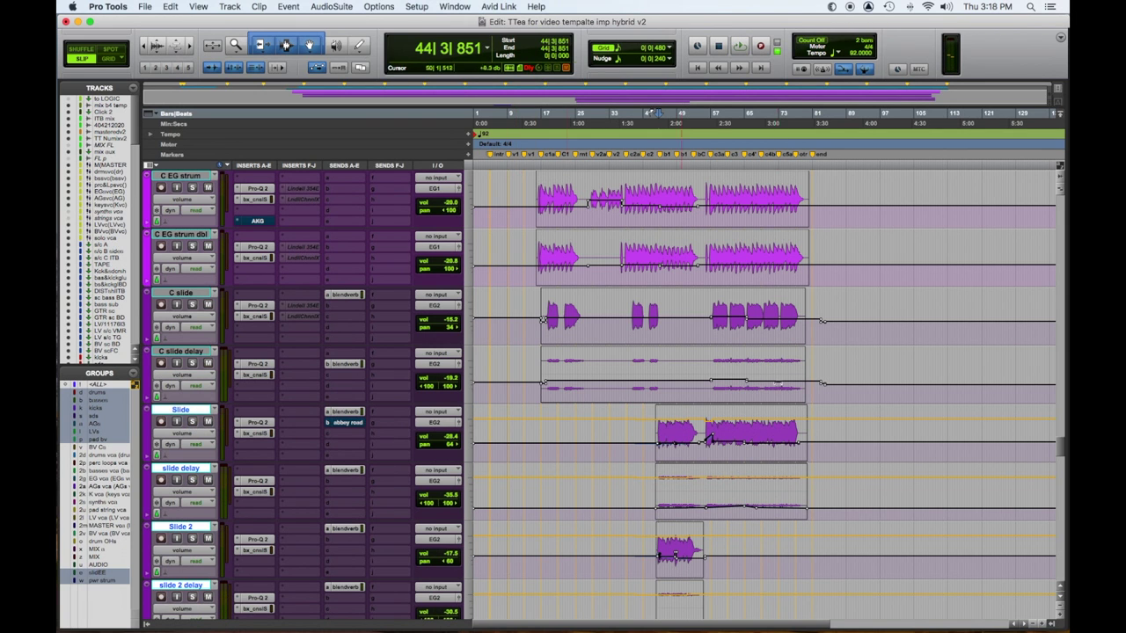
Solo RVRS and play it from bar 35, then set the start point to 62|4|771.
{"action": "scroll", "coordinate": [708, 435], "scroll_direction": "down", "scroll_amount": 10}
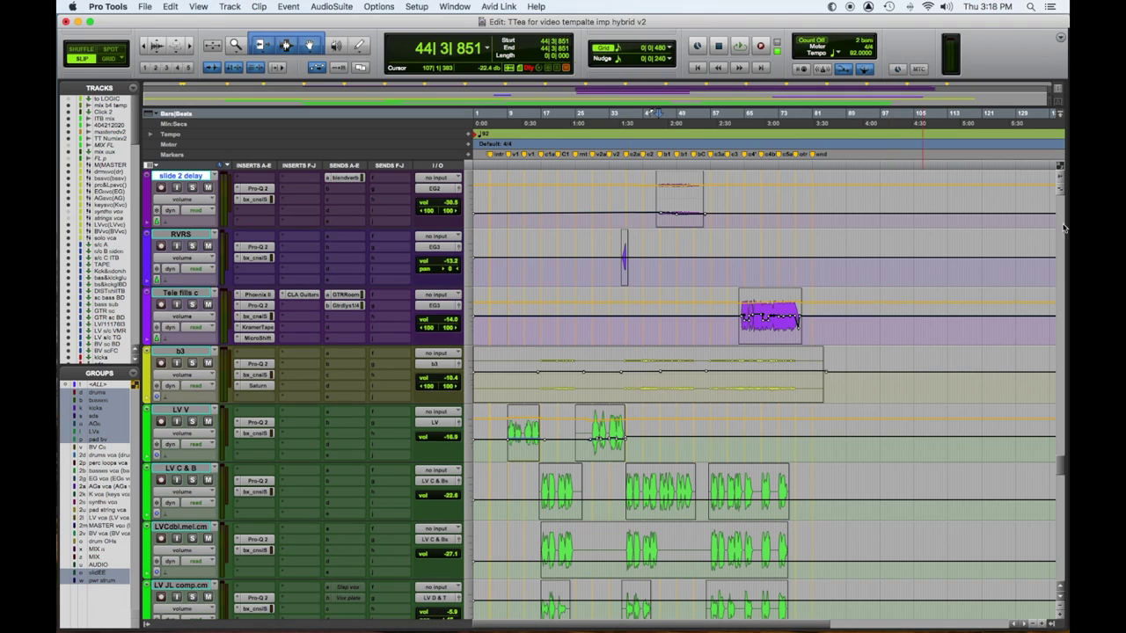
{"action": "left_click", "coordinate": [622, 255]}
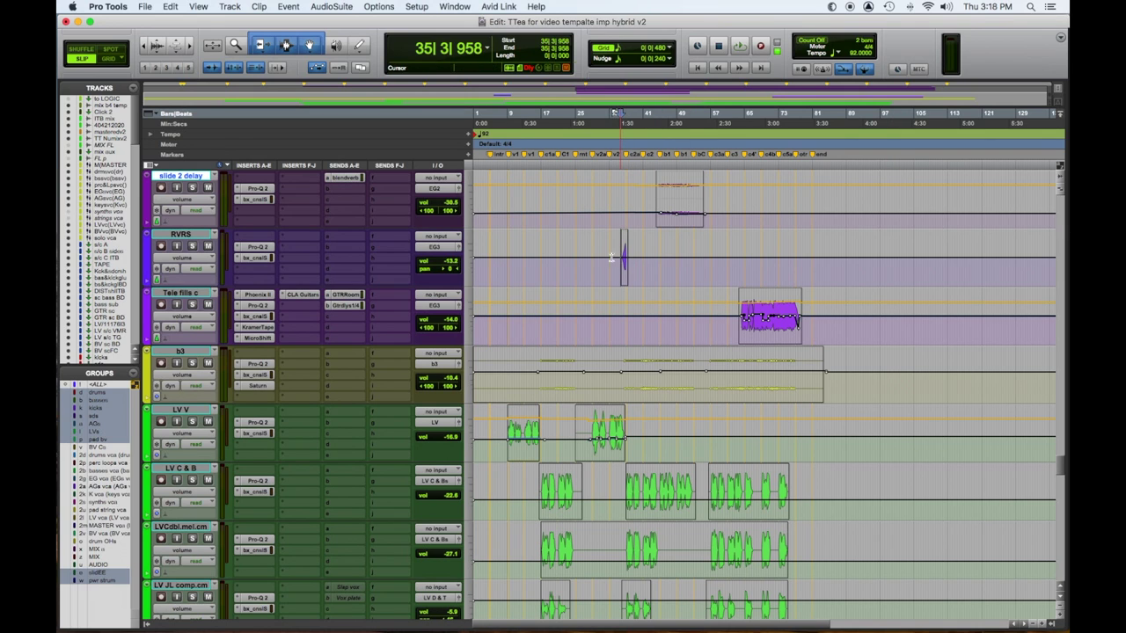
{"action": "left_click", "coordinate": [192, 247]}
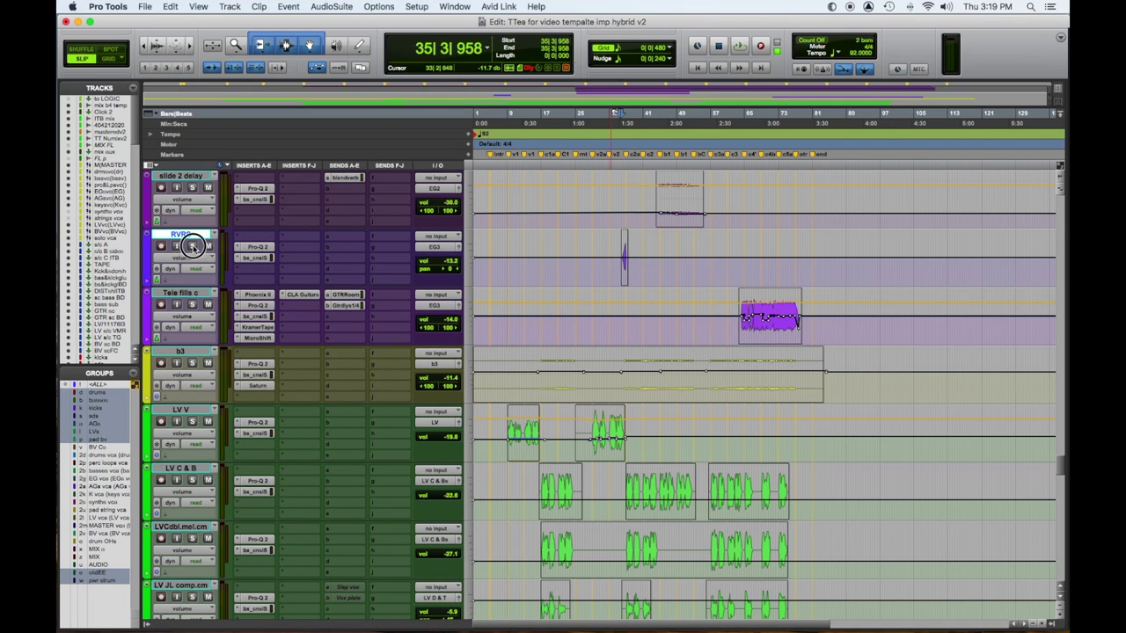
{"action": "key", "text": "space"}
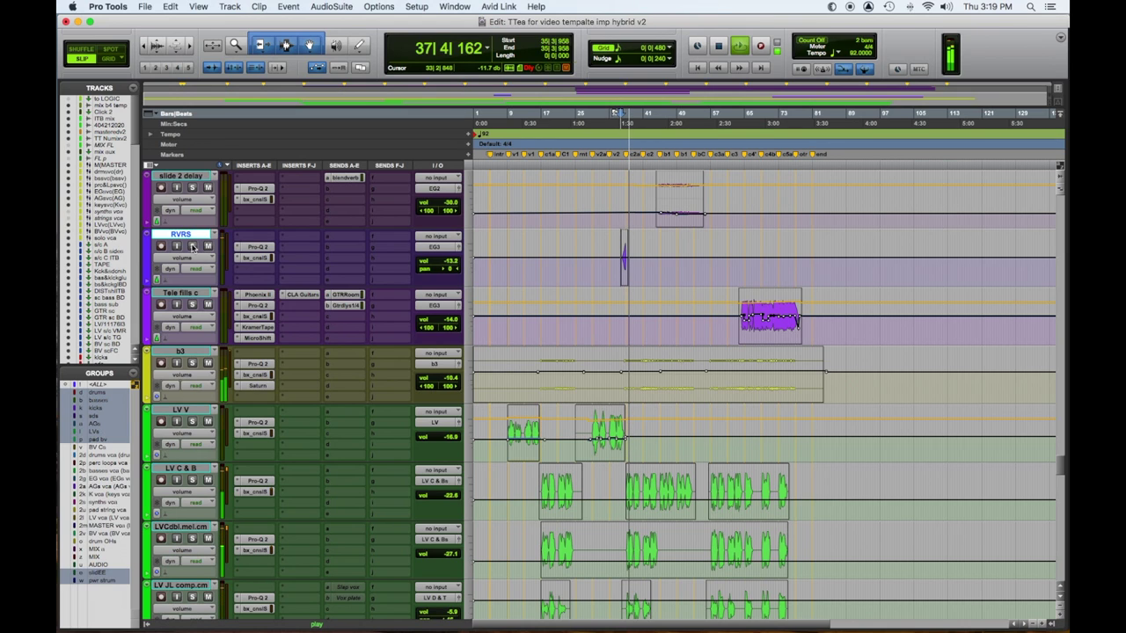
{"action": "key", "text": "space"}
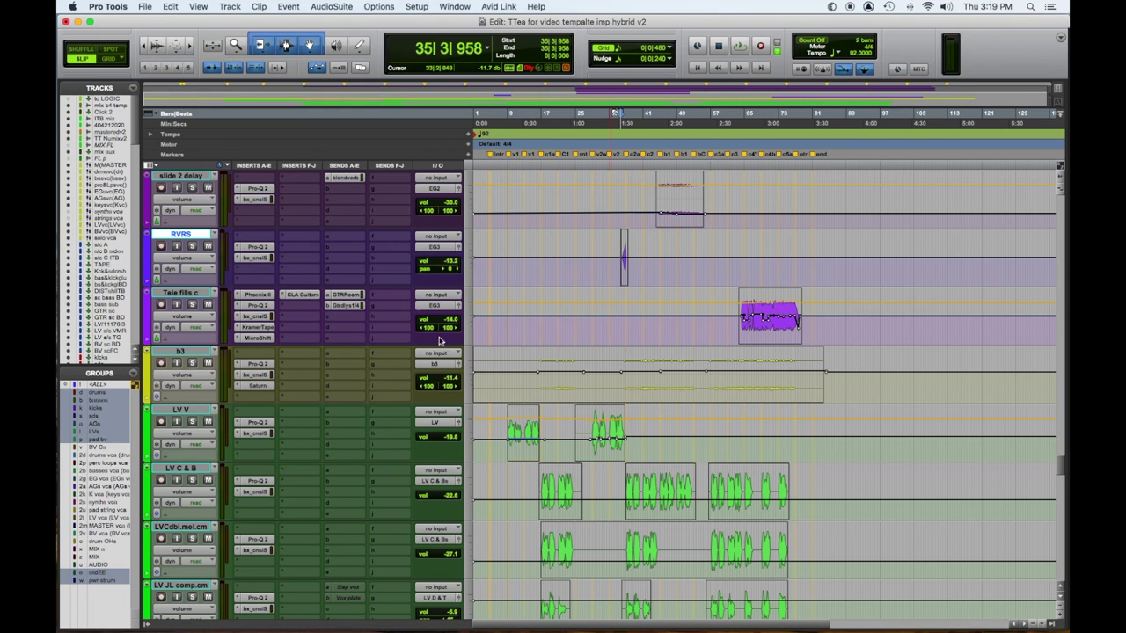
{"action": "left_click", "coordinate": [737, 321]}
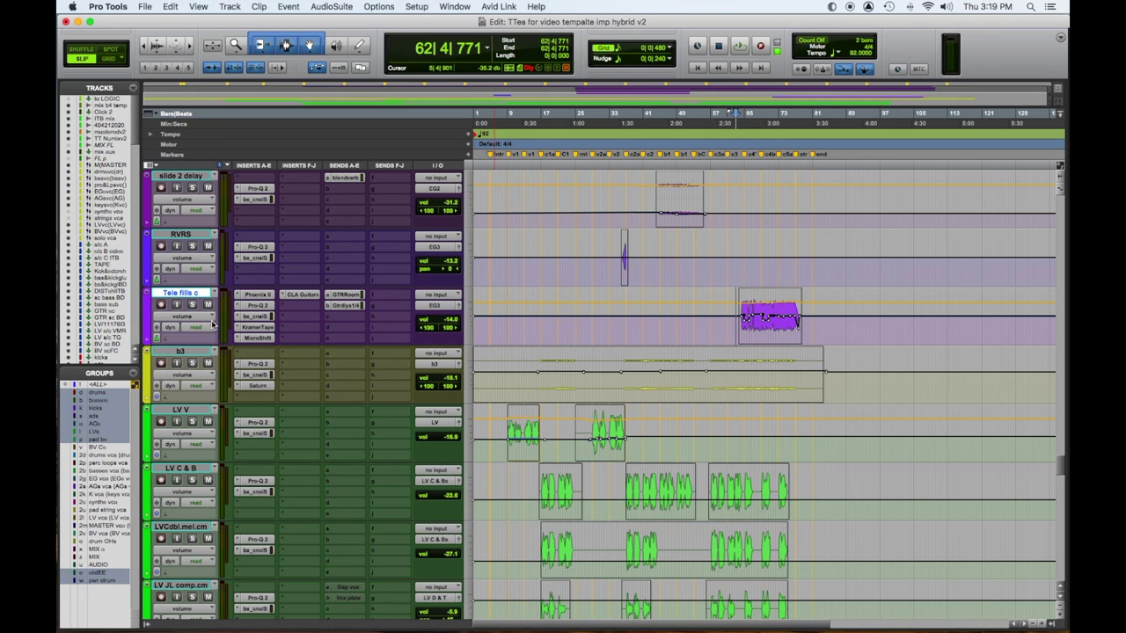
Play from the Tele fills clip at 62|4|771 with Tele fills c soloed.
{"action": "key", "text": "space"}
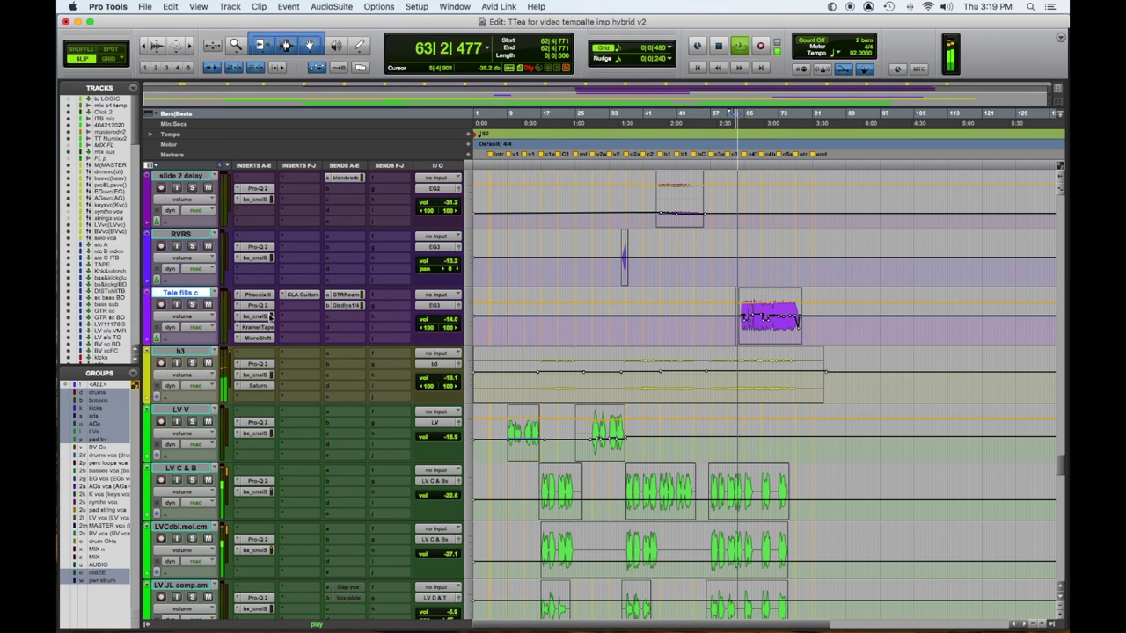
{"action": "left_click", "coordinate": [194, 306]}
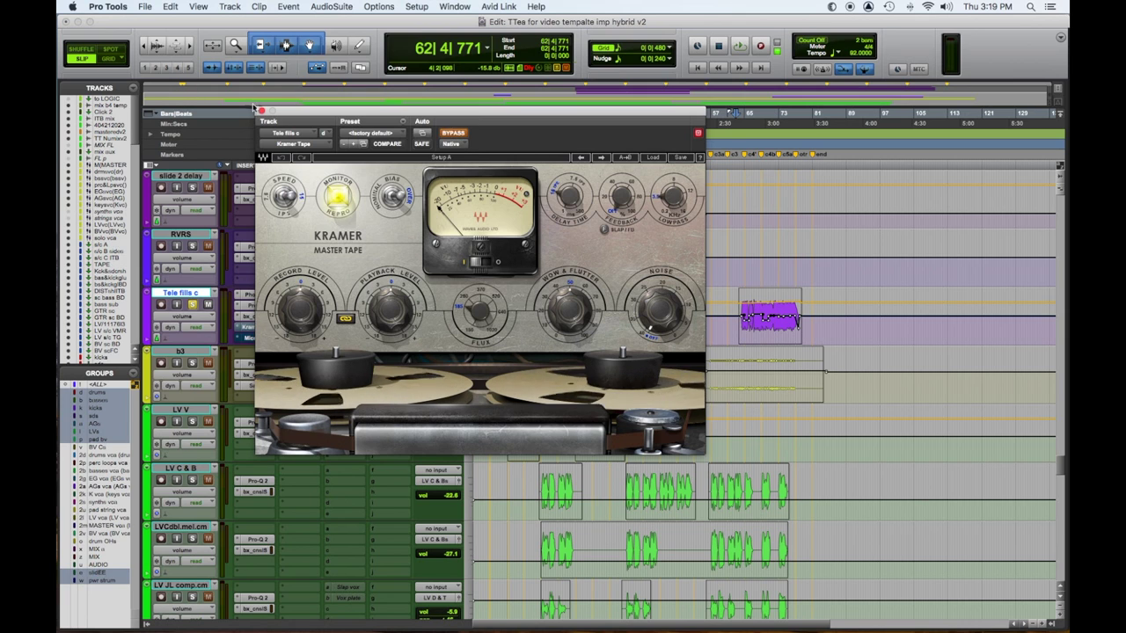
Close Kramer Master Tape, un-bypass MicroShift on Tele fills c, then bring up CLA Guitars.
{"action": "left_click", "coordinate": [261, 111]}
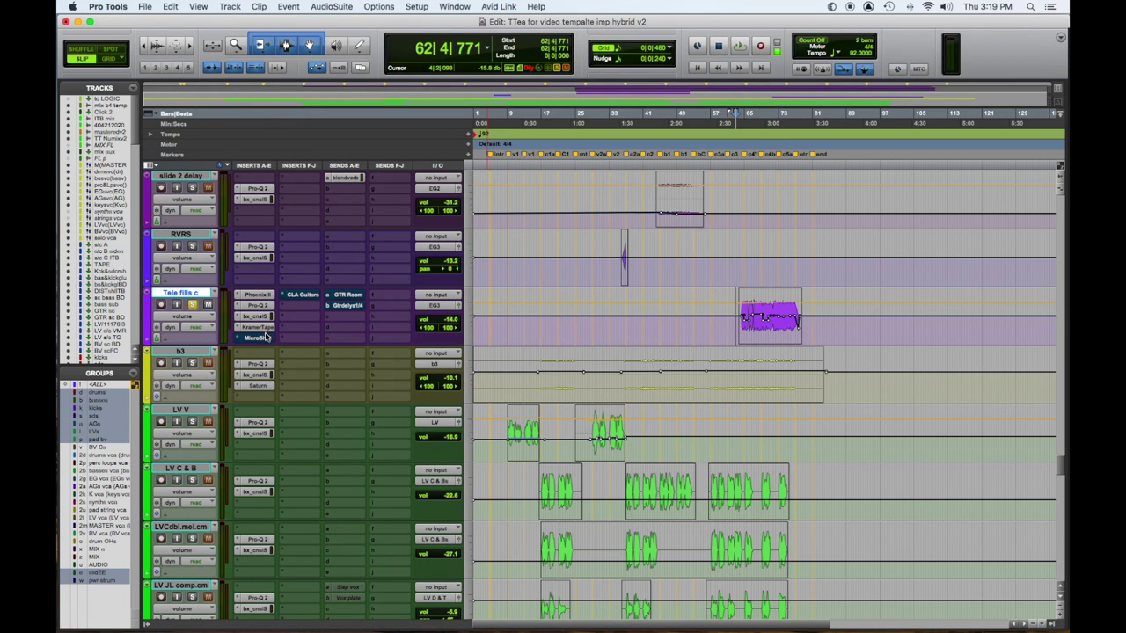
{"action": "left_click", "coordinate": [257, 338]}
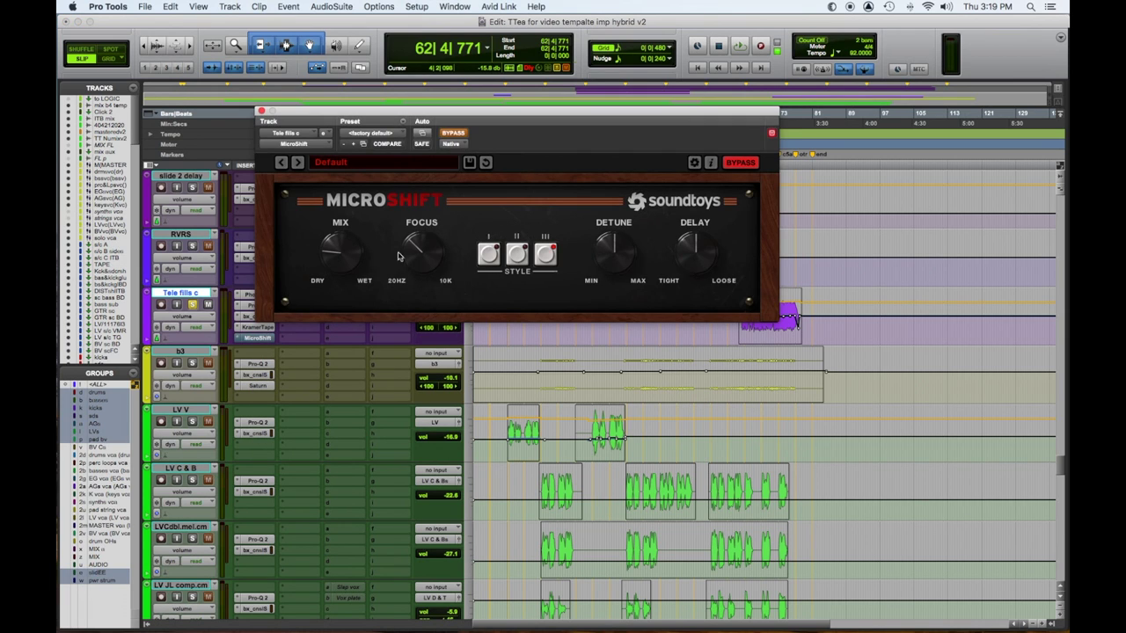
{"action": "left_click", "coordinate": [464, 136]}
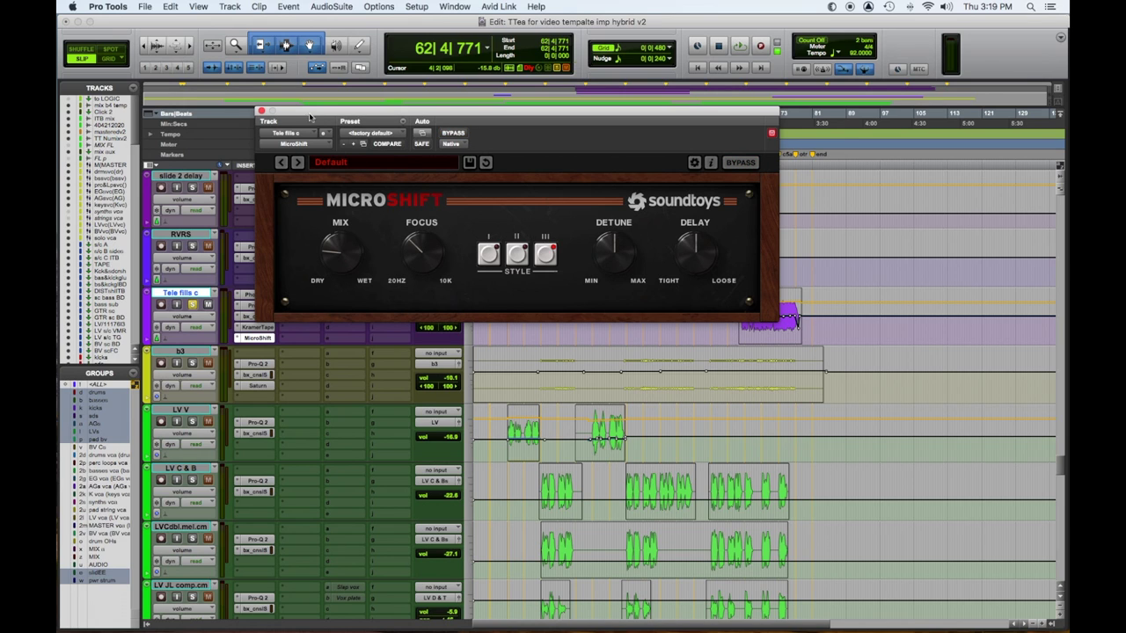
{"action": "left_click", "coordinate": [262, 111]}
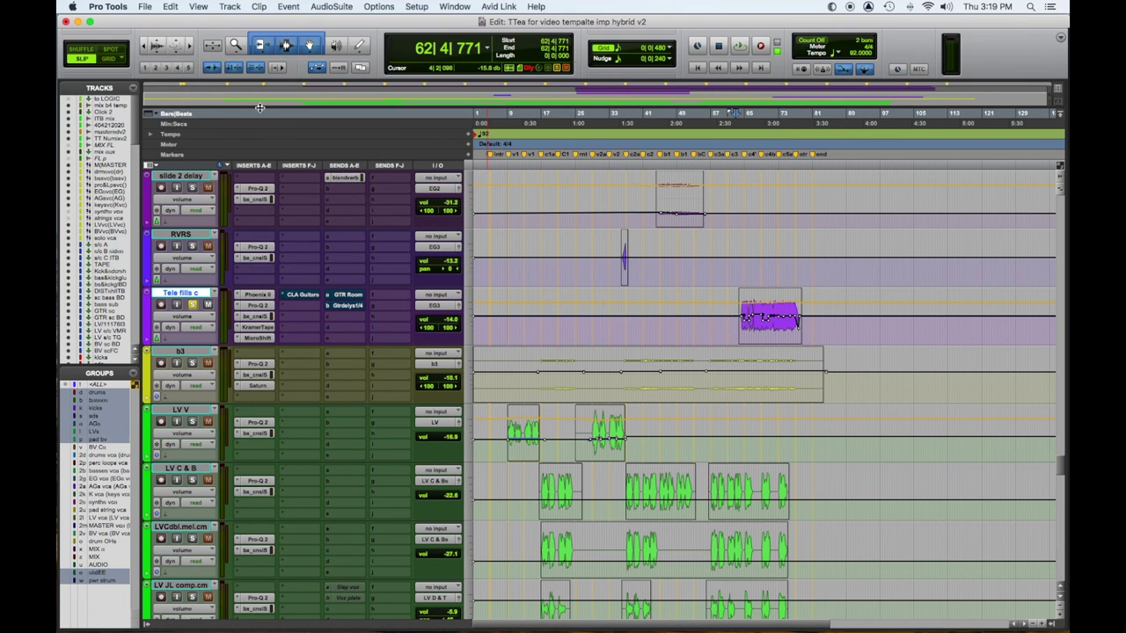
{"action": "left_click", "coordinate": [310, 295]}
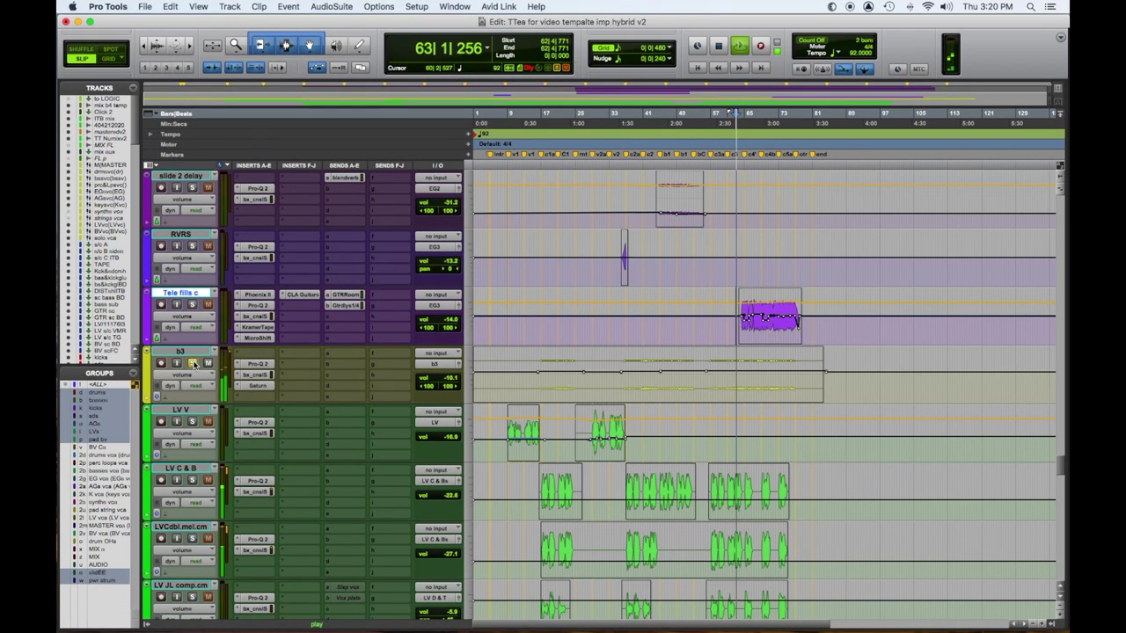
A/B the Saturn plugin on b3 with bypass, then stop, unsolo b3 and close Saturn.
{"action": "left_click", "coordinate": [261, 388]}
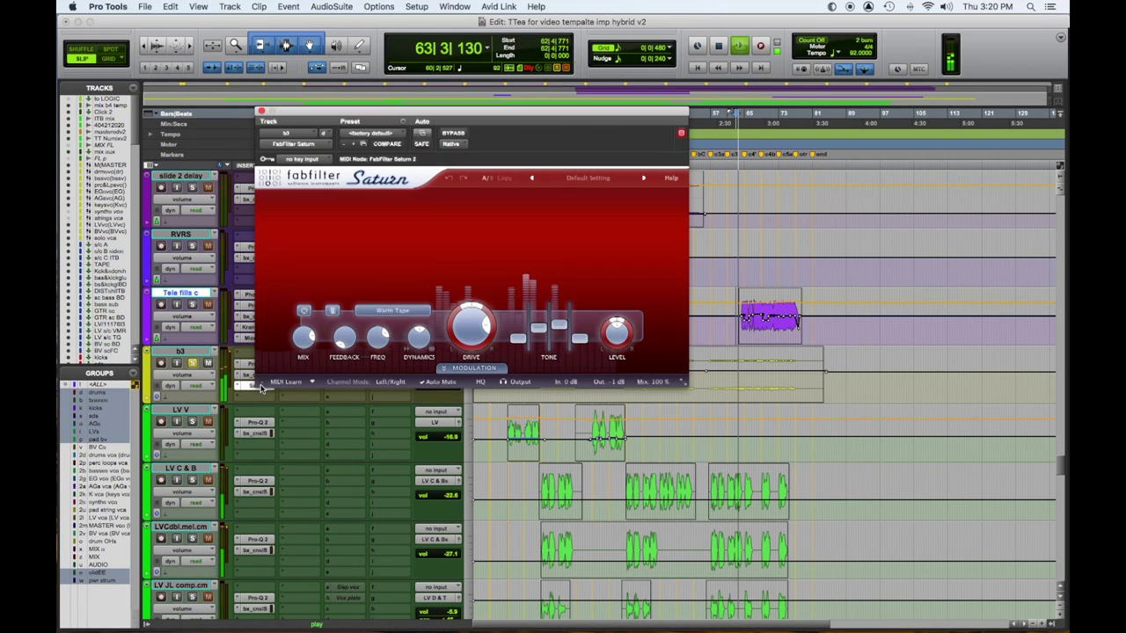
{"action": "left_click", "coordinate": [459, 136]}
{"action": "left_click", "coordinate": [460, 136]}
{"action": "left_click", "coordinate": [459, 136]}
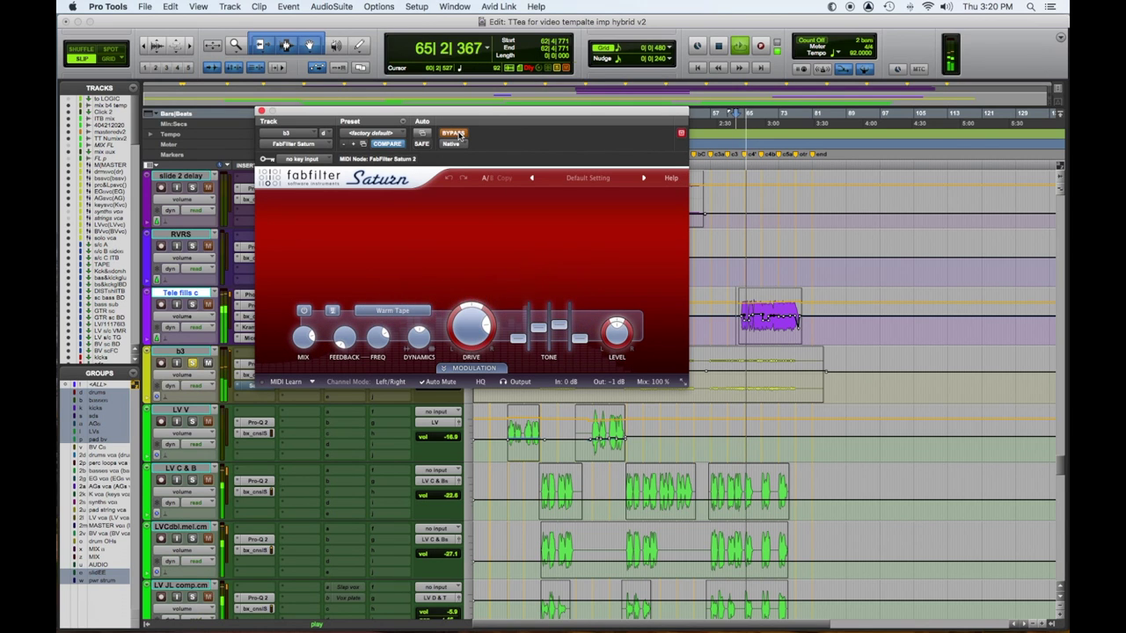
{"action": "left_click", "coordinate": [460, 135]}
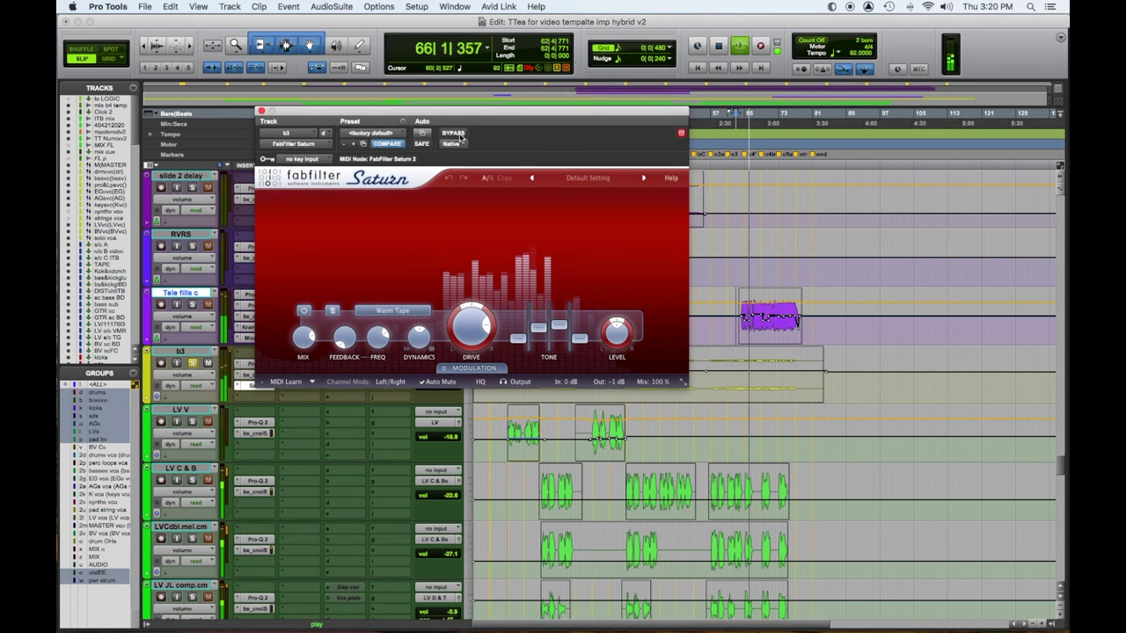
{"action": "key", "text": "space"}
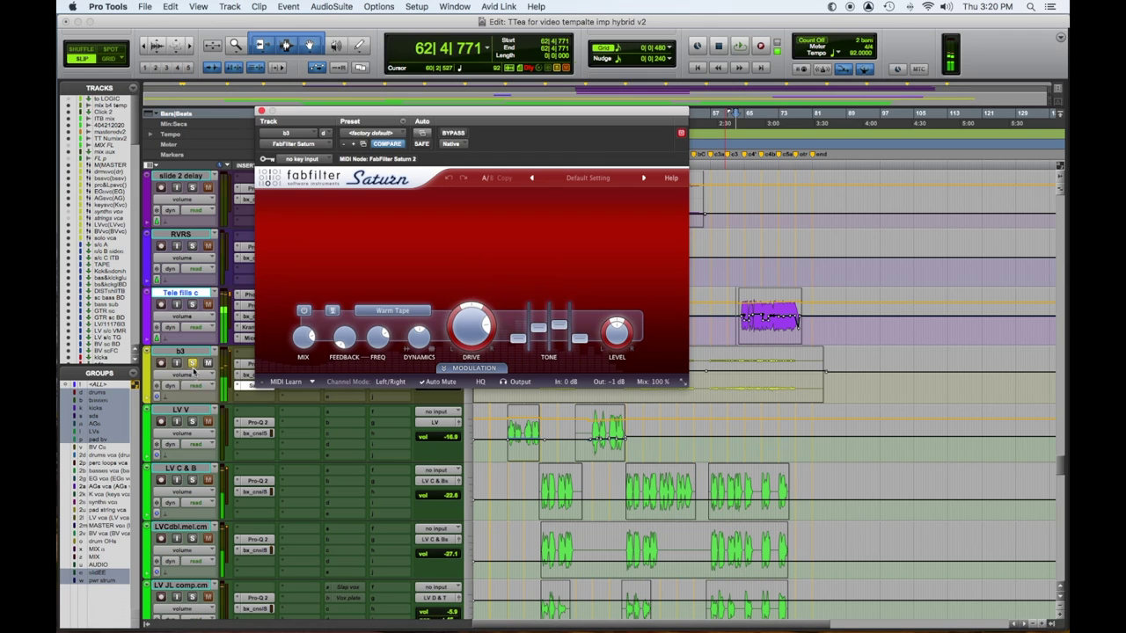
{"action": "left_click", "coordinate": [192, 364]}
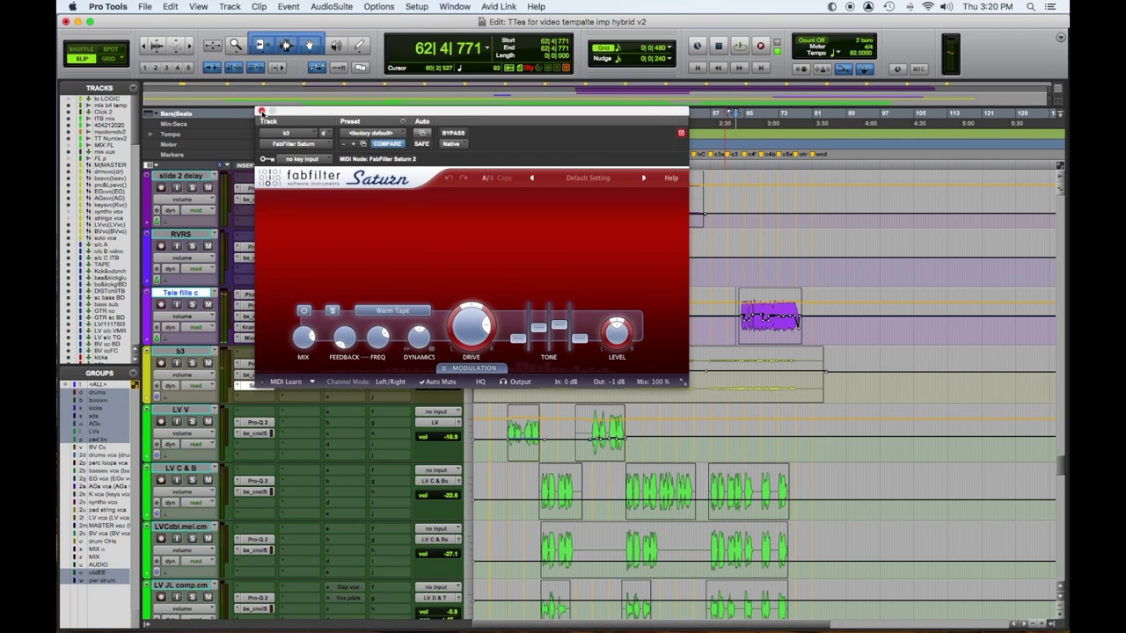
{"action": "left_click", "coordinate": [261, 112]}
Review and close b3's Pro-Q 2 and bx_console SSL 4000 E plugins.
{"action": "left_click", "coordinate": [255, 363]}
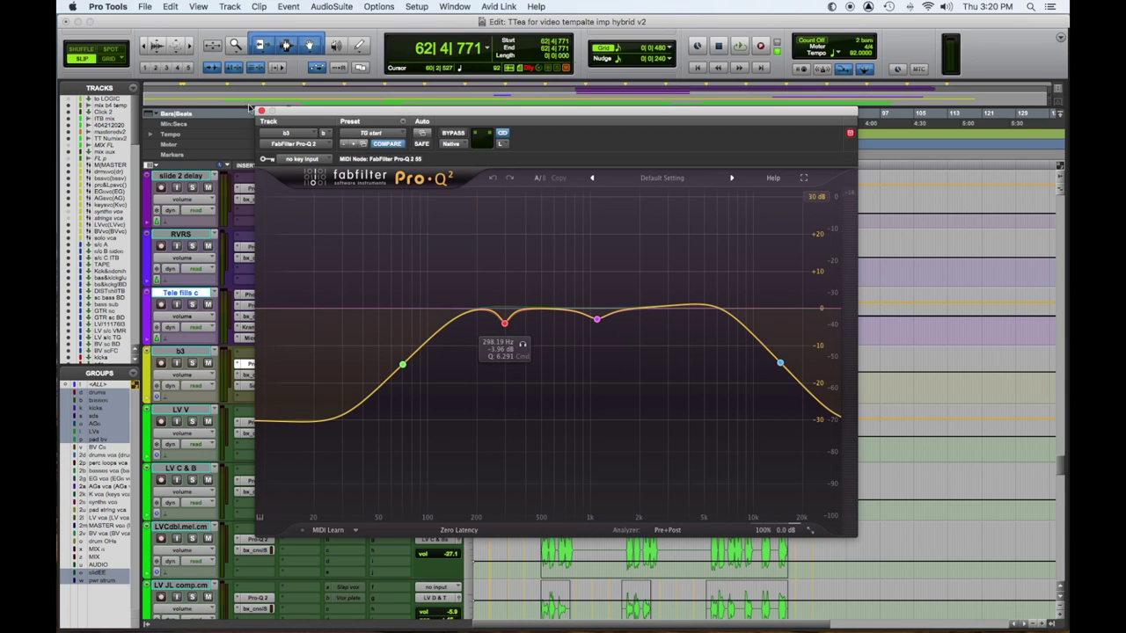
{"action": "left_click", "coordinate": [260, 112]}
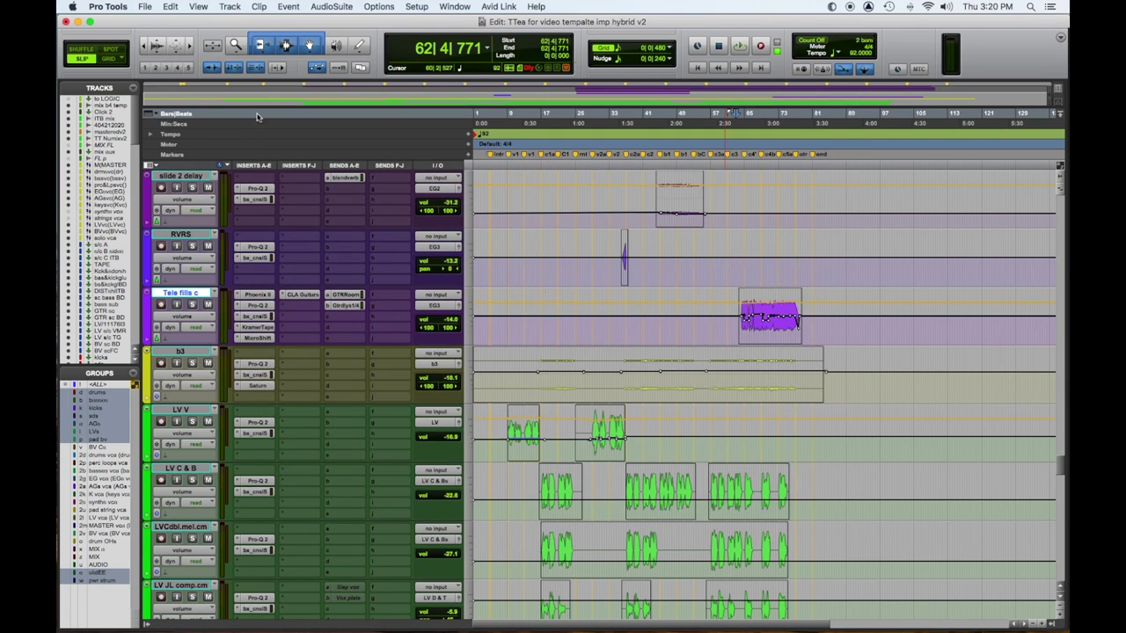
{"action": "left_click", "coordinate": [267, 374]}
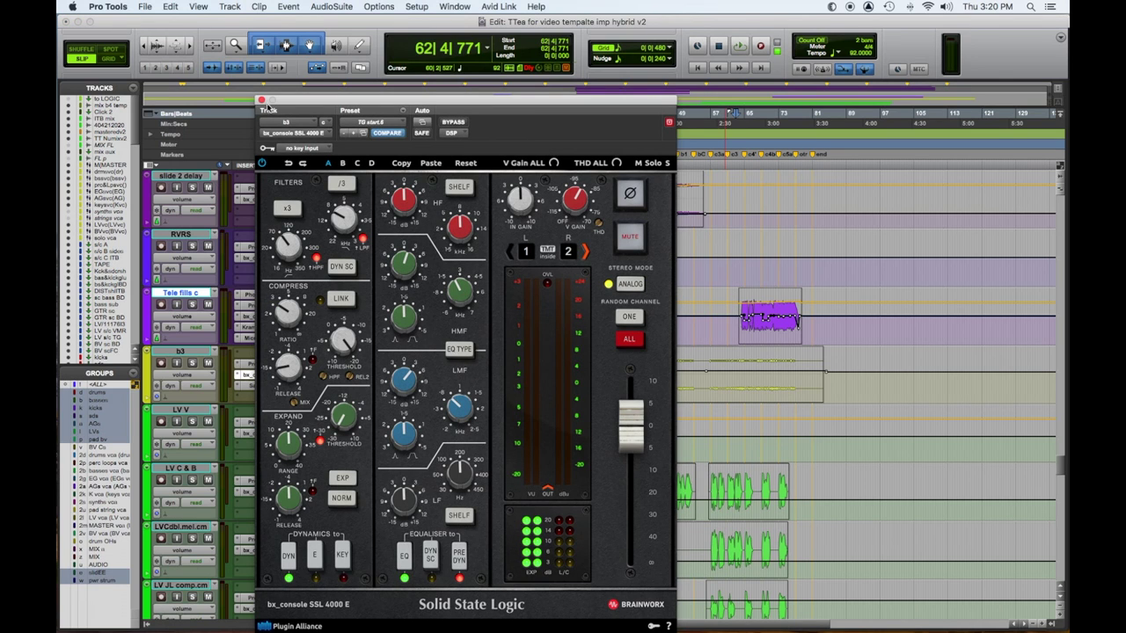
{"action": "left_click", "coordinate": [262, 101]}
{"action": "scroll", "coordinate": [390, 473], "scroll_direction": "down", "scroll_amount": 3}
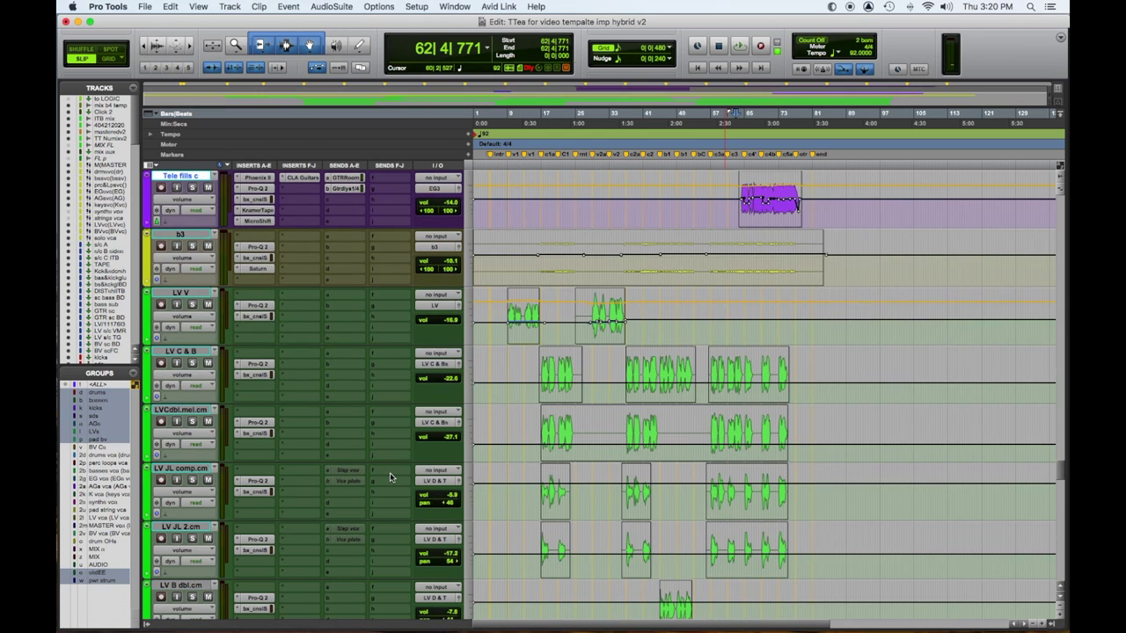
Select the LV V and LV C & B tracks and mark a short range on LV B dbl.
{"action": "left_click", "coordinate": [177, 293]}
{"action": "left_click", "coordinate": [190, 353]}
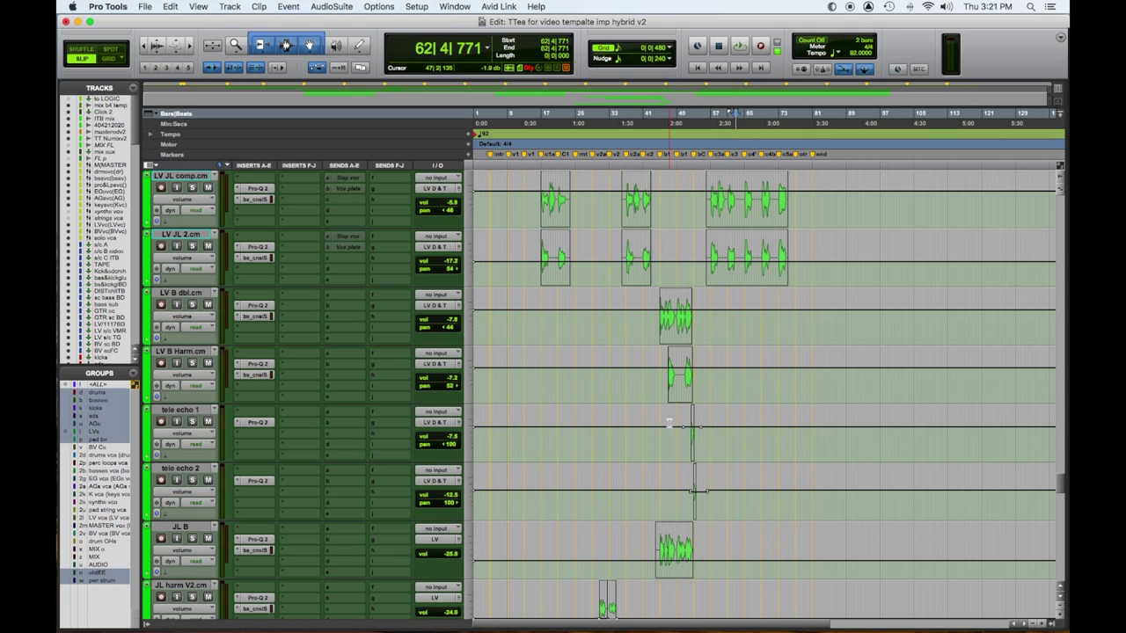
{"action": "left_click_drag", "start_coordinate": [682, 315], "coordinate": [695, 317]}
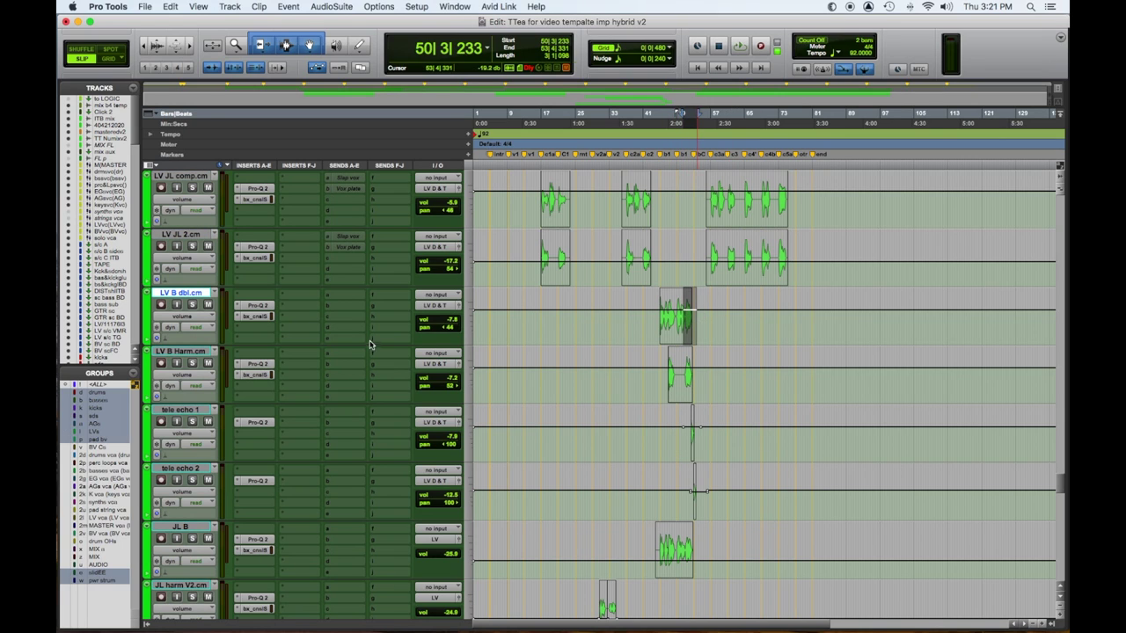
Extend the range down to tele echo 2, solo those tracks, play and zoom in.
{"action": "left_click", "coordinate": [197, 473], "text": "shift"}
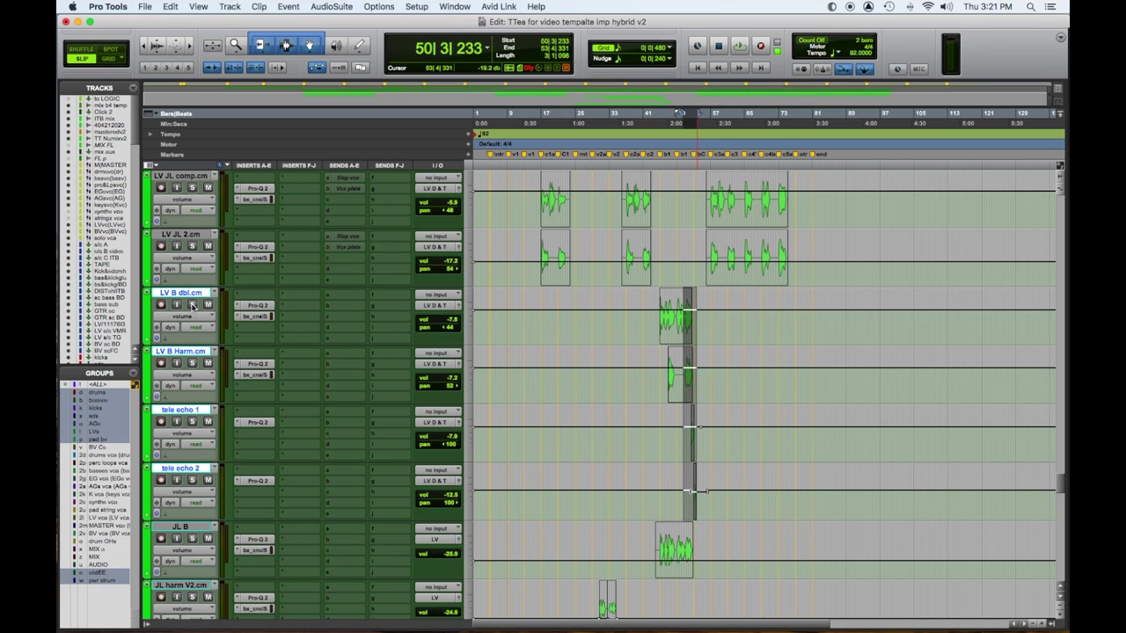
{"action": "left_click", "coordinate": [193, 305], "text": "alt+shift"}
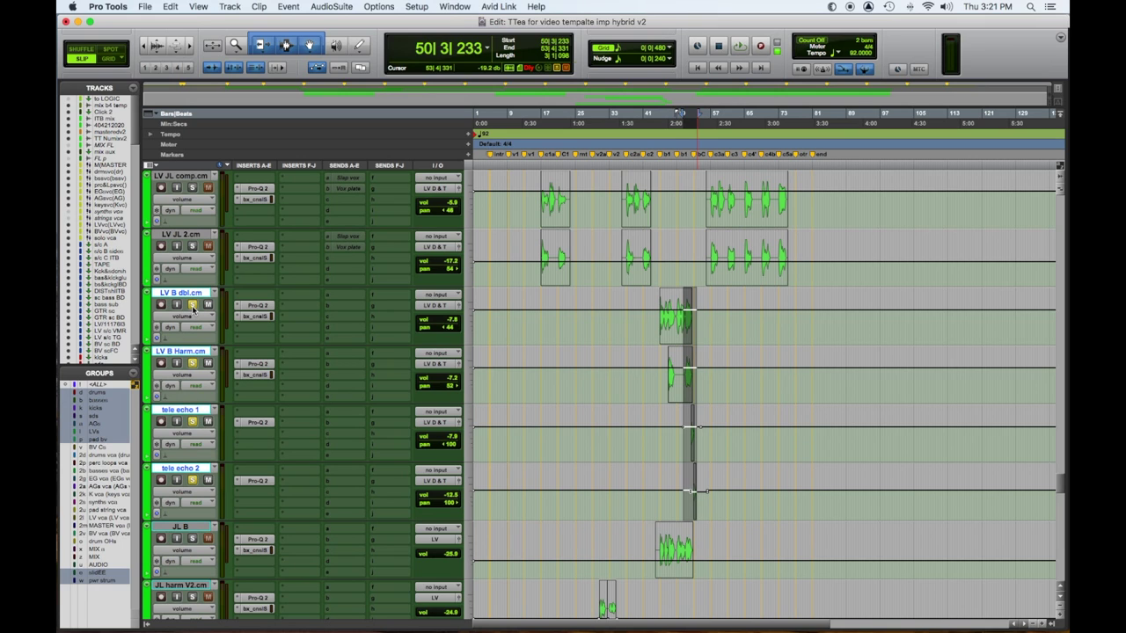
{"action": "key", "text": "space"}
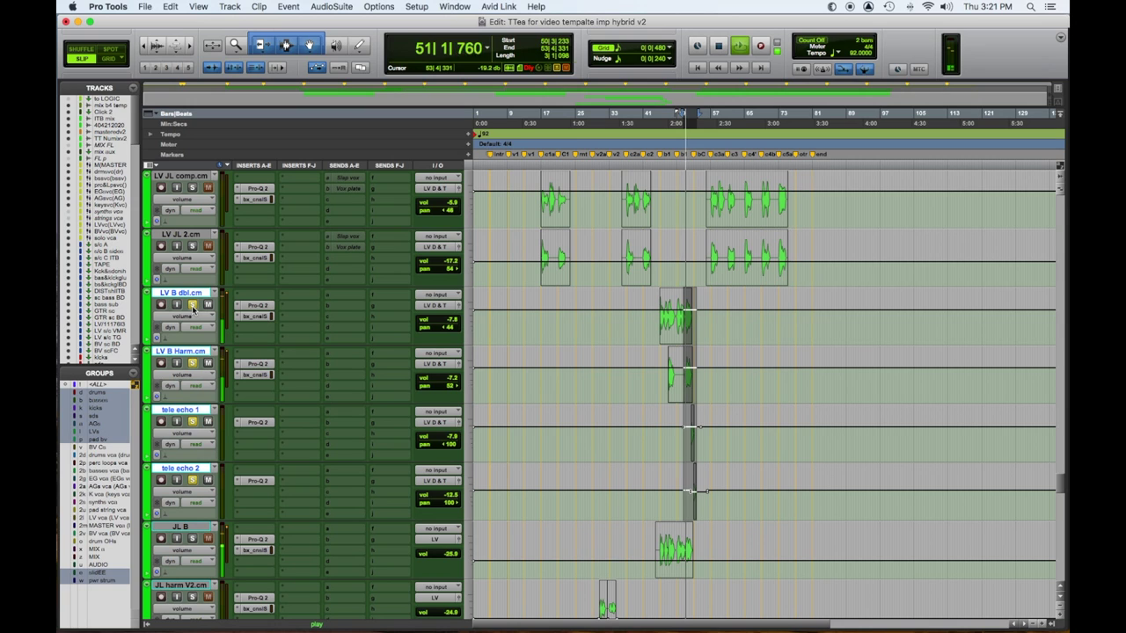
{"action": "key", "text": "super+bracketright"}
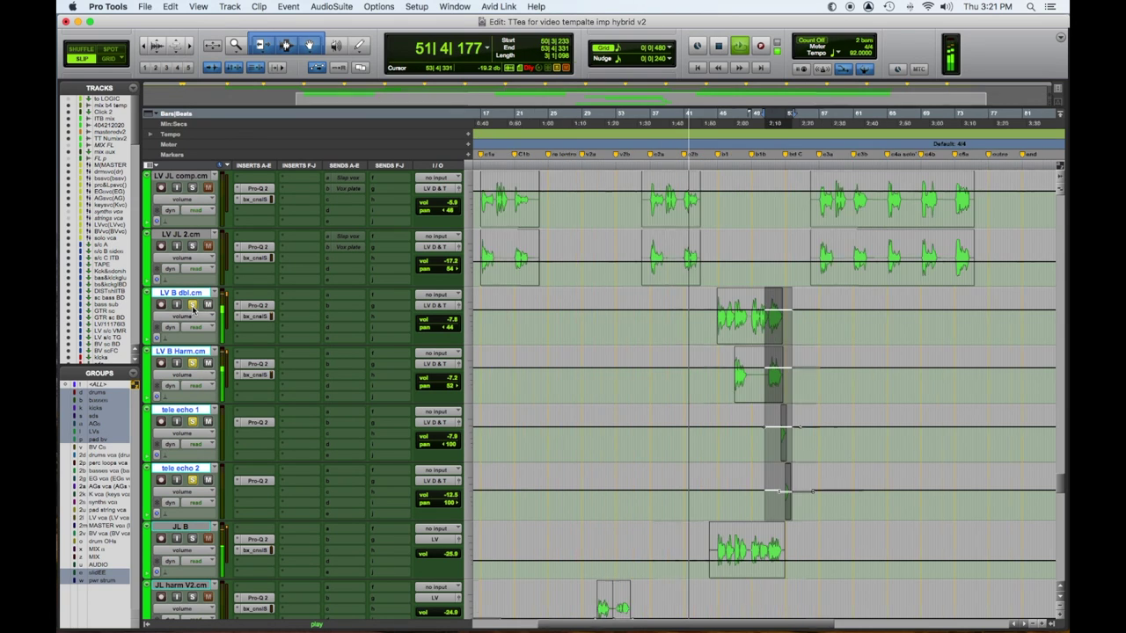
{"action": "key", "text": "super+bracketright"}
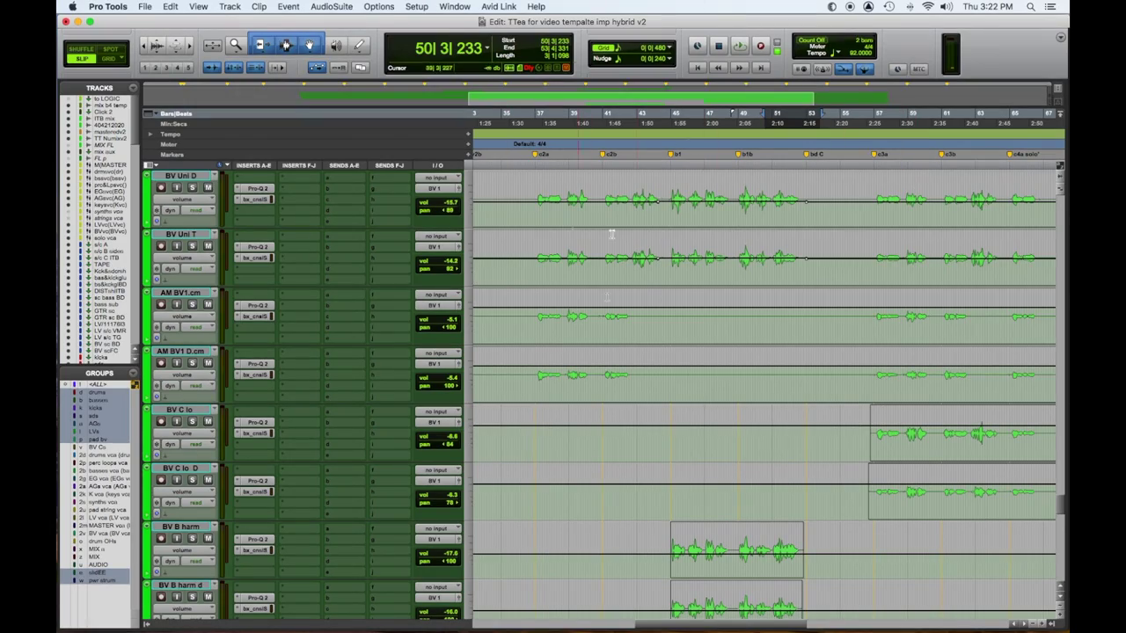
Solo and play the JL and AM pad tracks, then unsolo JL Pad Hi D.cm and play AM.02.1.
{"action": "scroll", "coordinate": [675, 326], "scroll_direction": "down", "scroll_amount": 6}
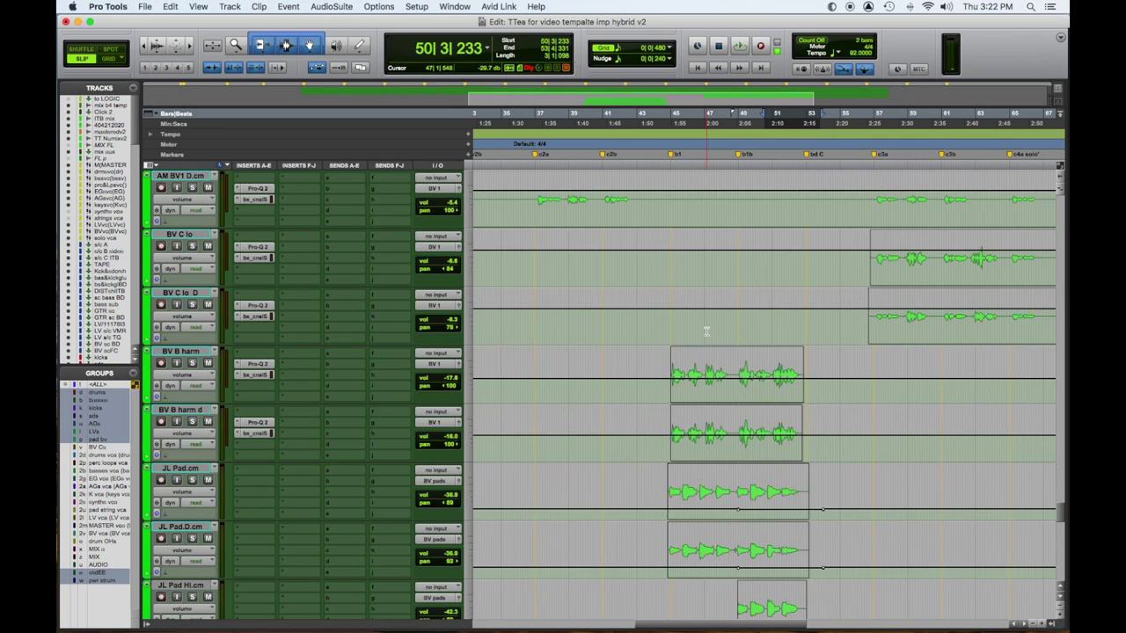
{"action": "scroll", "coordinate": [706, 331], "scroll_direction": "down", "scroll_amount": 7}
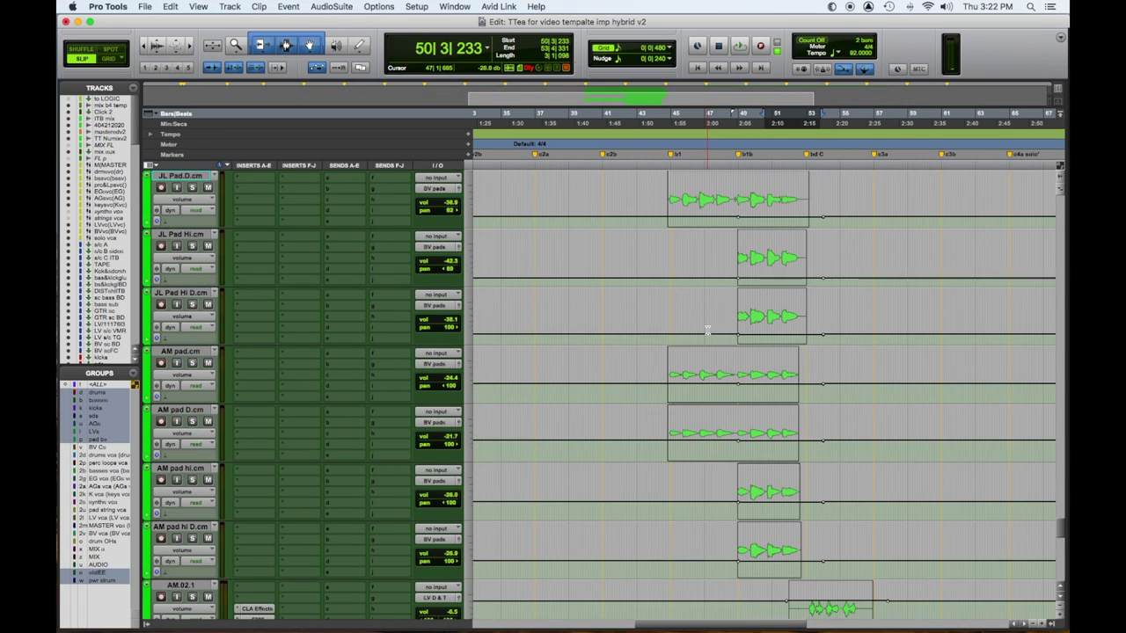
{"action": "scroll", "coordinate": [707, 330], "scroll_direction": "down", "scroll_amount": 1}
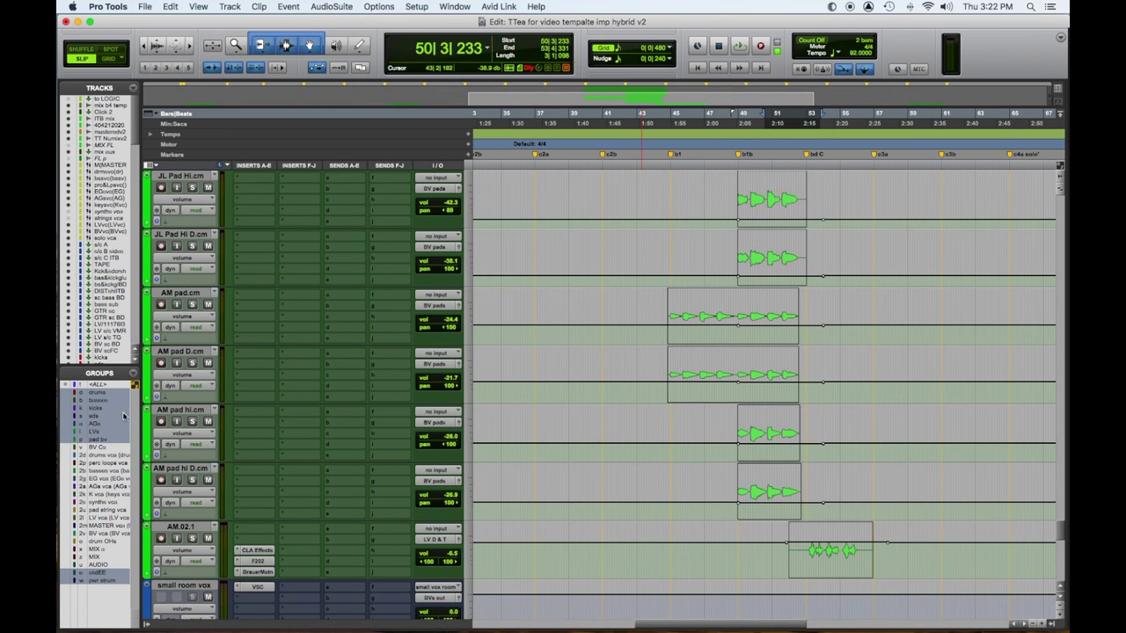
{"action": "left_click", "coordinate": [193, 363]}
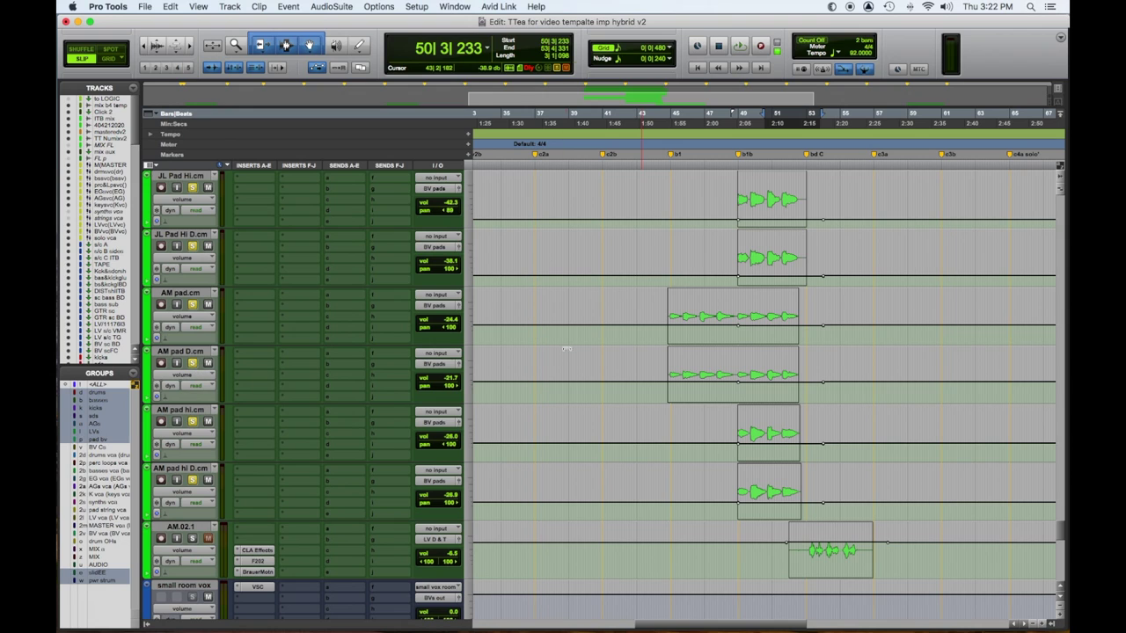
{"action": "key", "text": "space"}
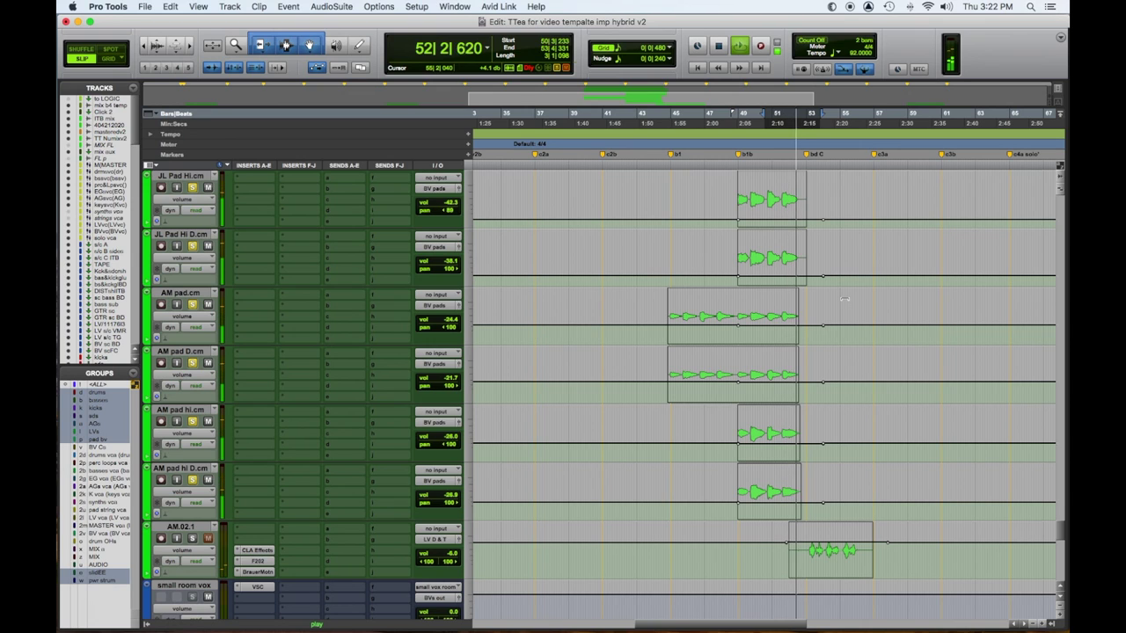
{"action": "key", "text": "space"}
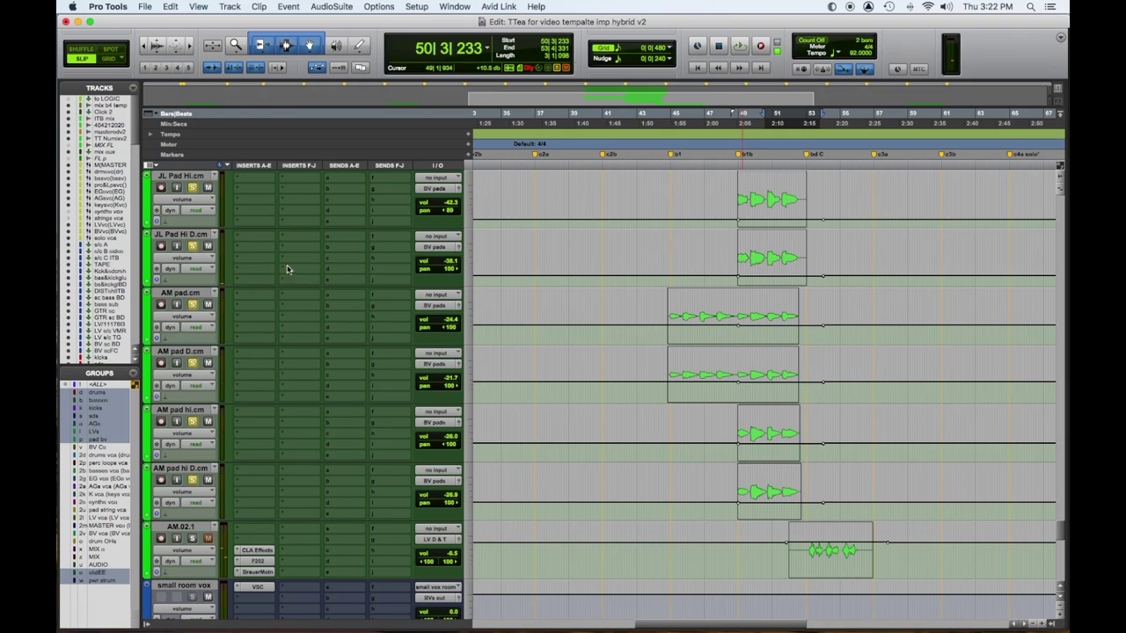
{"action": "left_click", "coordinate": [193, 249]}
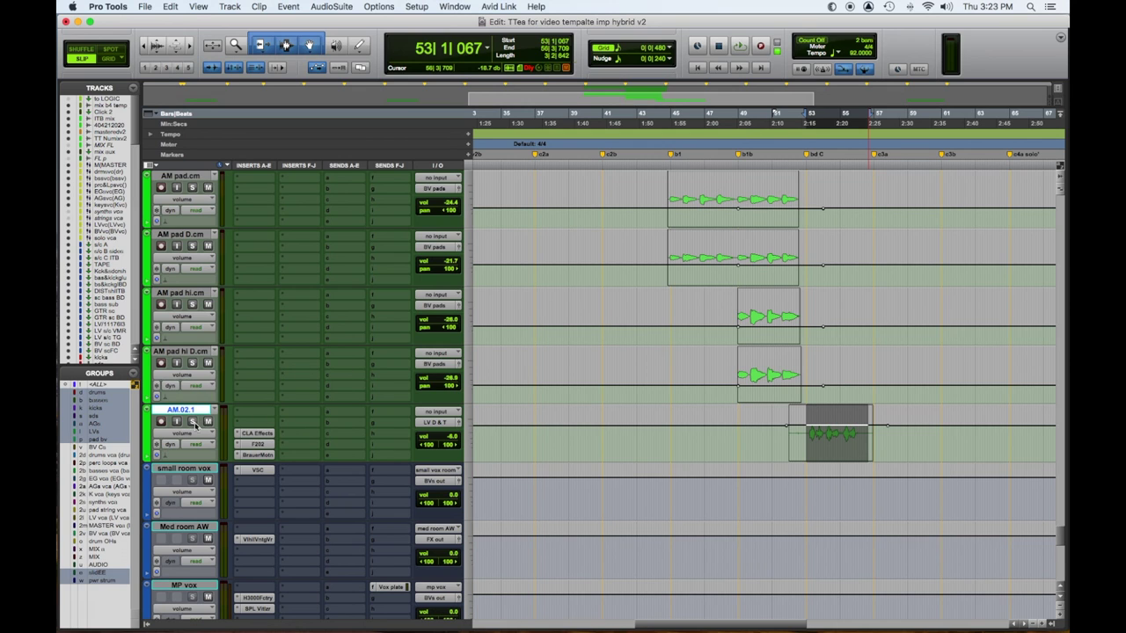
{"action": "key", "text": "space"}
Audition the CLA Effects plugin on AM.02.1, stop, then close its window.
{"action": "left_click", "coordinate": [264, 434]}
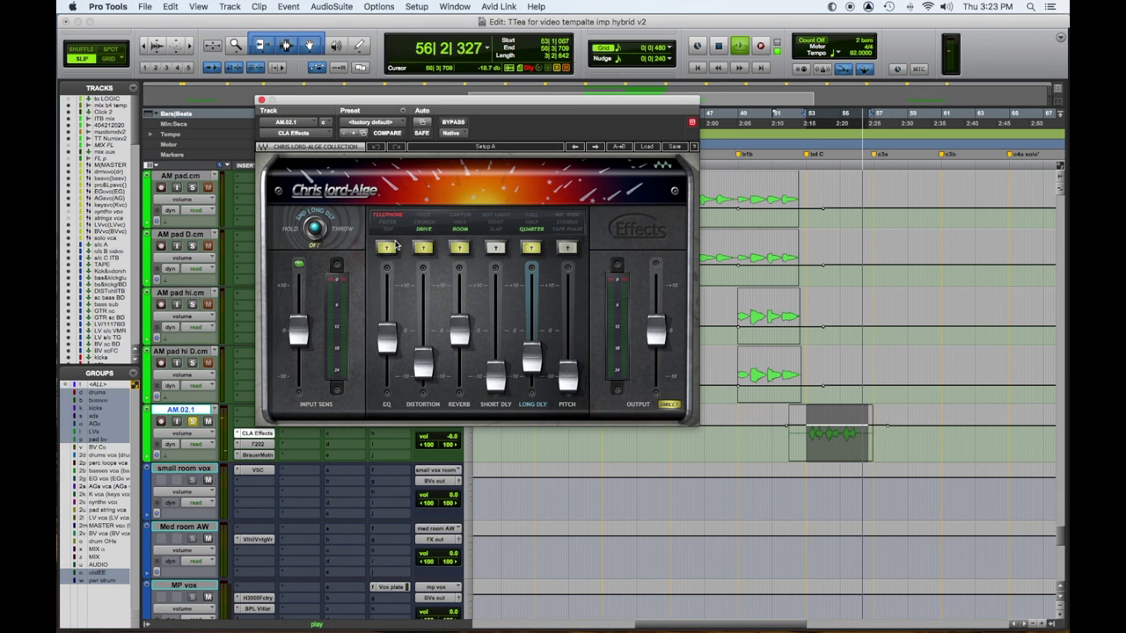
{"action": "key", "text": "space"}
{"action": "left_click_drag", "start_coordinate": [520, 103], "coordinate": [531, 44]}
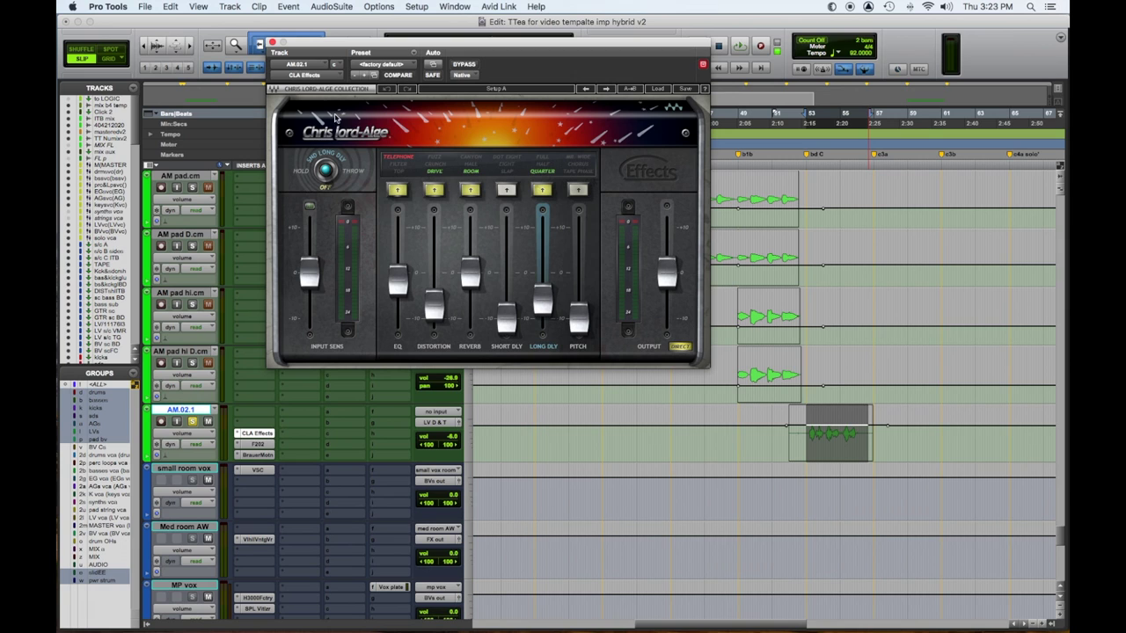
{"action": "left_click", "coordinate": [255, 432]}
Open FilterBank F202 and Brauer Motion on AM.02.1, listen to the panning, then close Brauer Motion.
{"action": "left_click", "coordinate": [256, 445]}
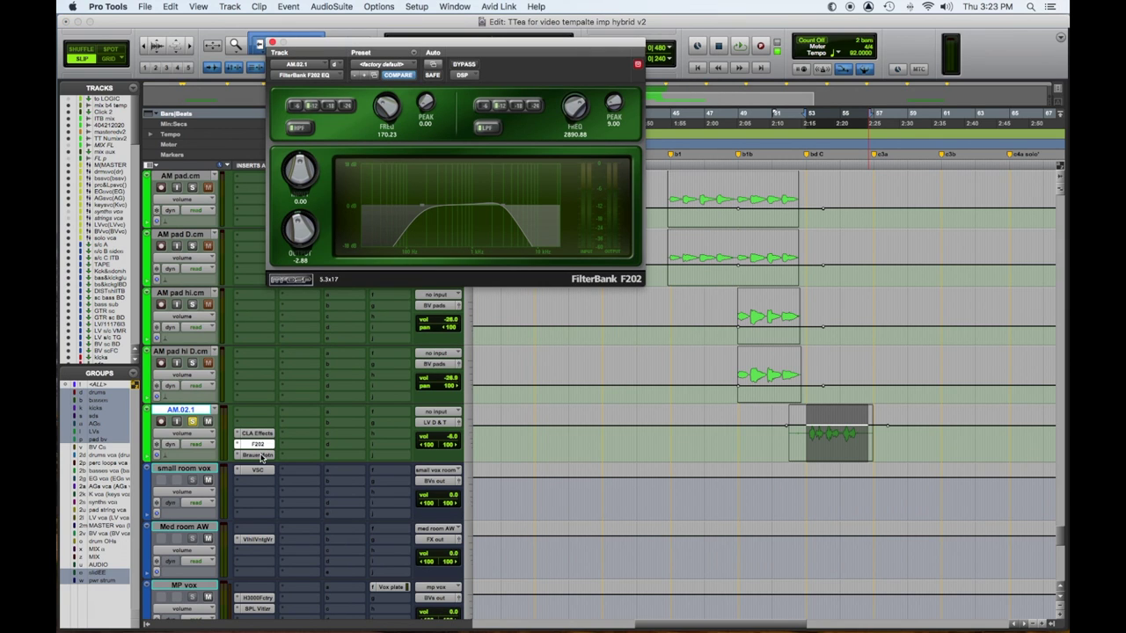
{"action": "left_click", "coordinate": [260, 456]}
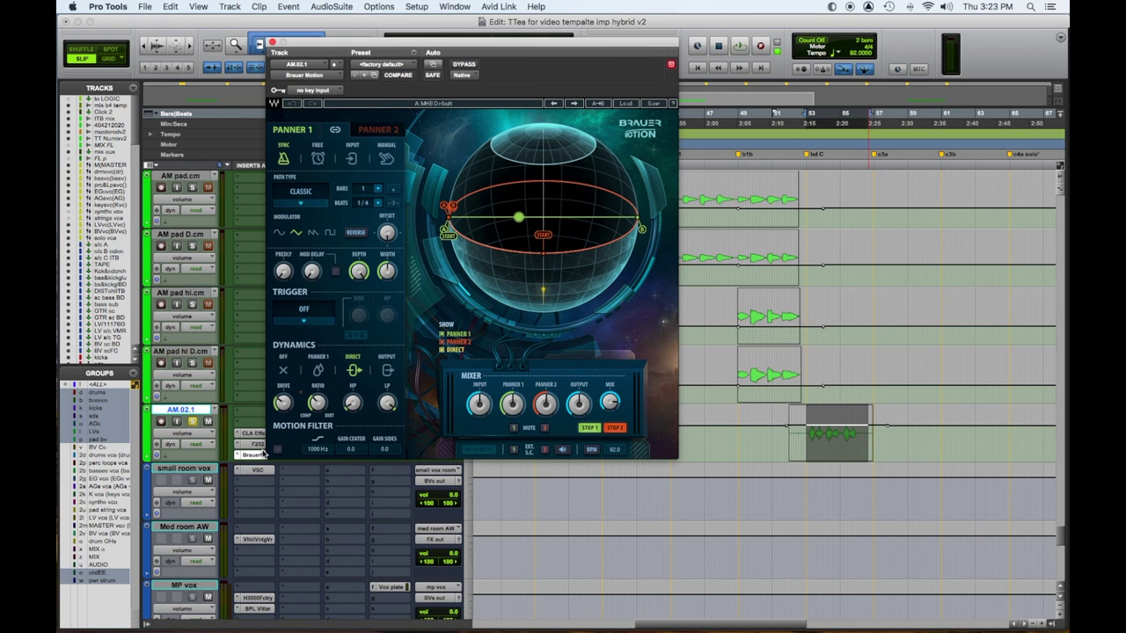
{"action": "key", "text": "space"}
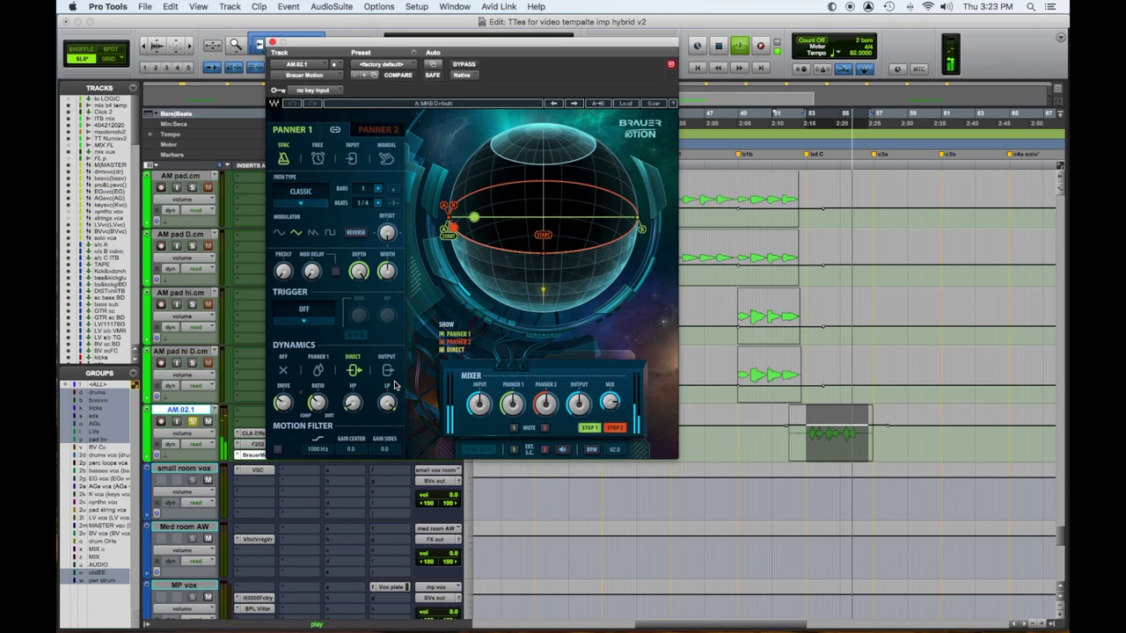
{"action": "key", "text": "space"}
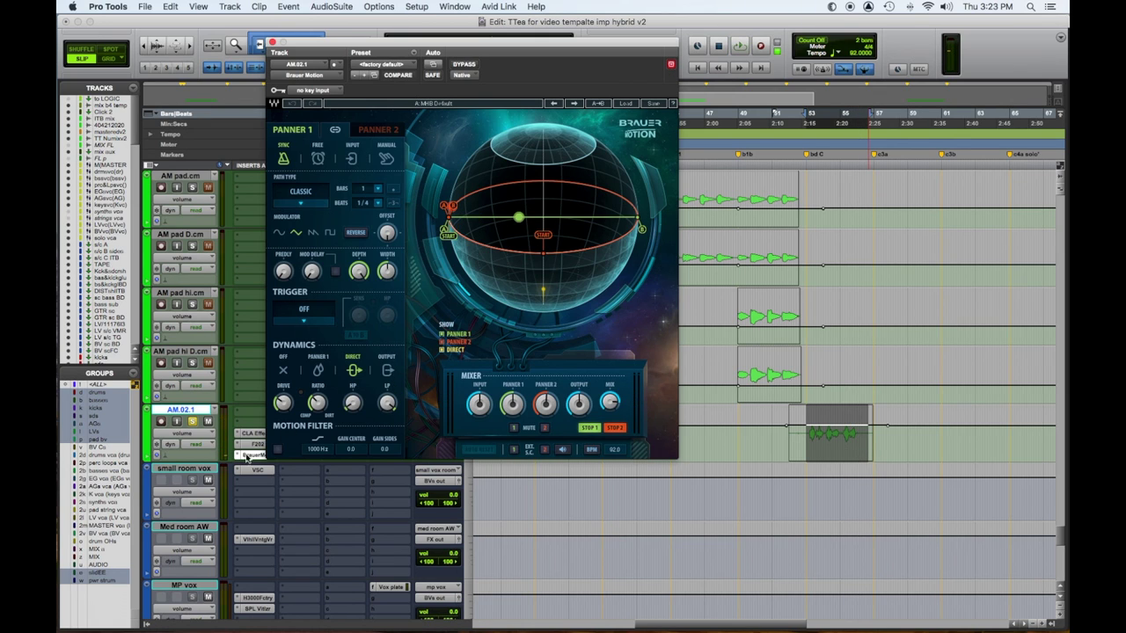
{"action": "left_click", "coordinate": [272, 42]}
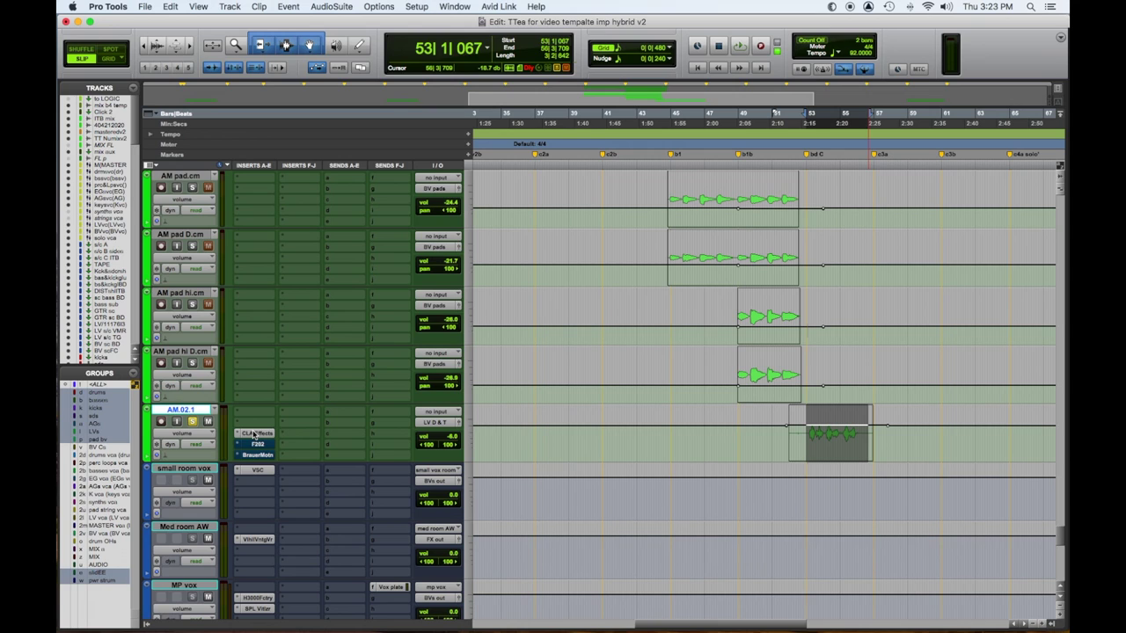
{"action": "key", "text": "space"}
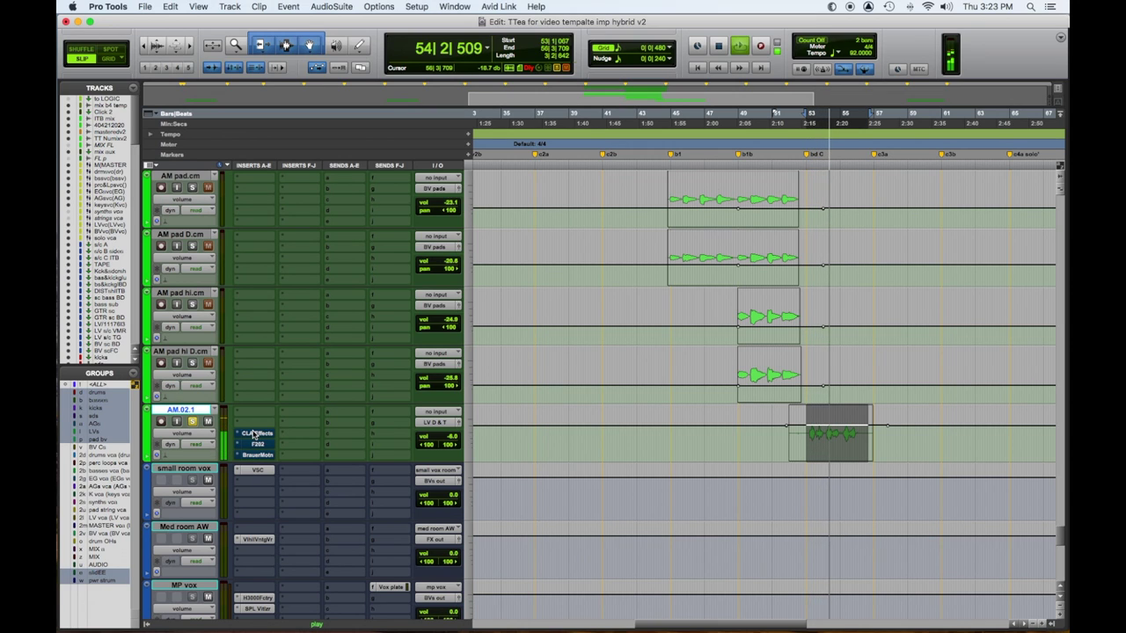
Stop and restart AM.02.1 playback, then scroll up to the bass and guitar tracks.
{"action": "key", "text": "space"}
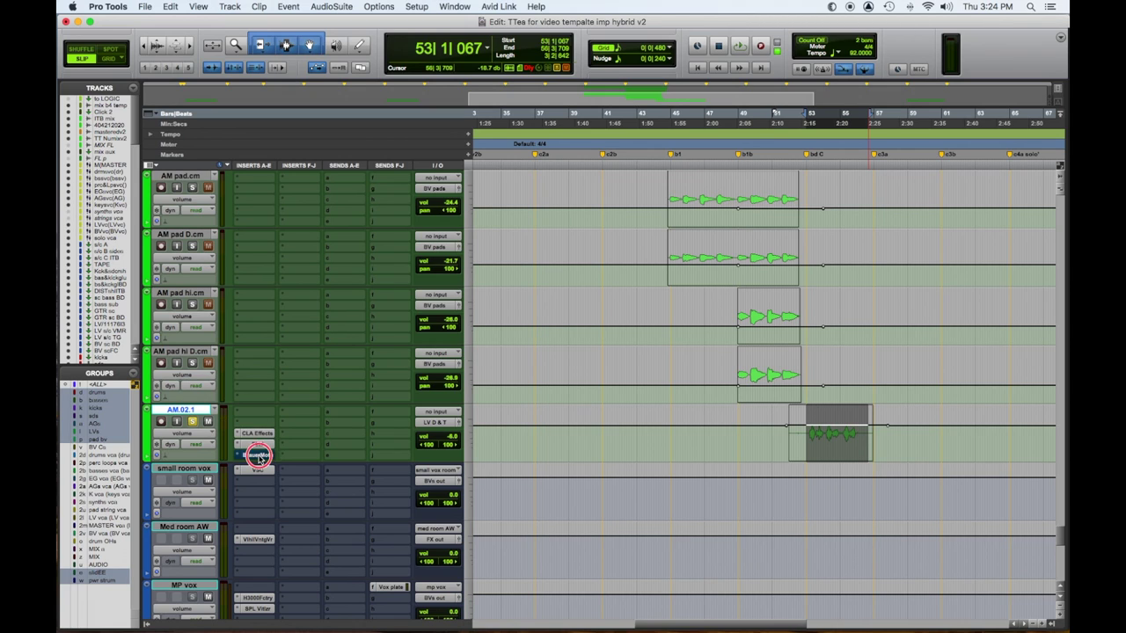
{"action": "key", "text": "space"}
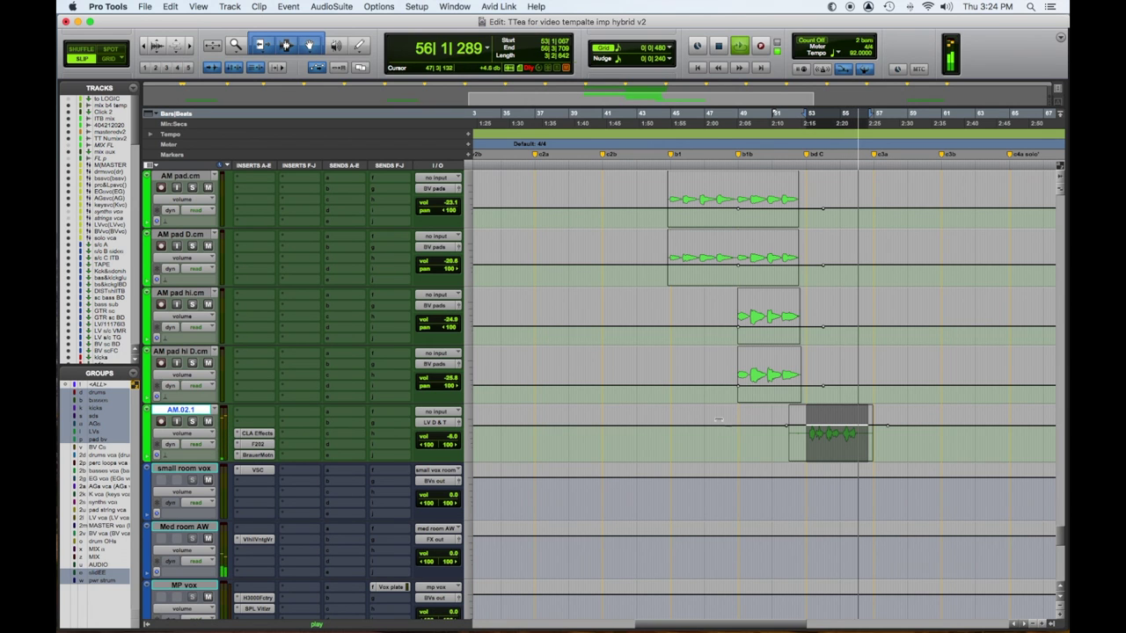
{"action": "scroll", "coordinate": [744, 410], "scroll_direction": "up", "scroll_amount": 3}
{"action": "scroll", "coordinate": [744, 410], "scroll_direction": "up", "scroll_amount": 6}
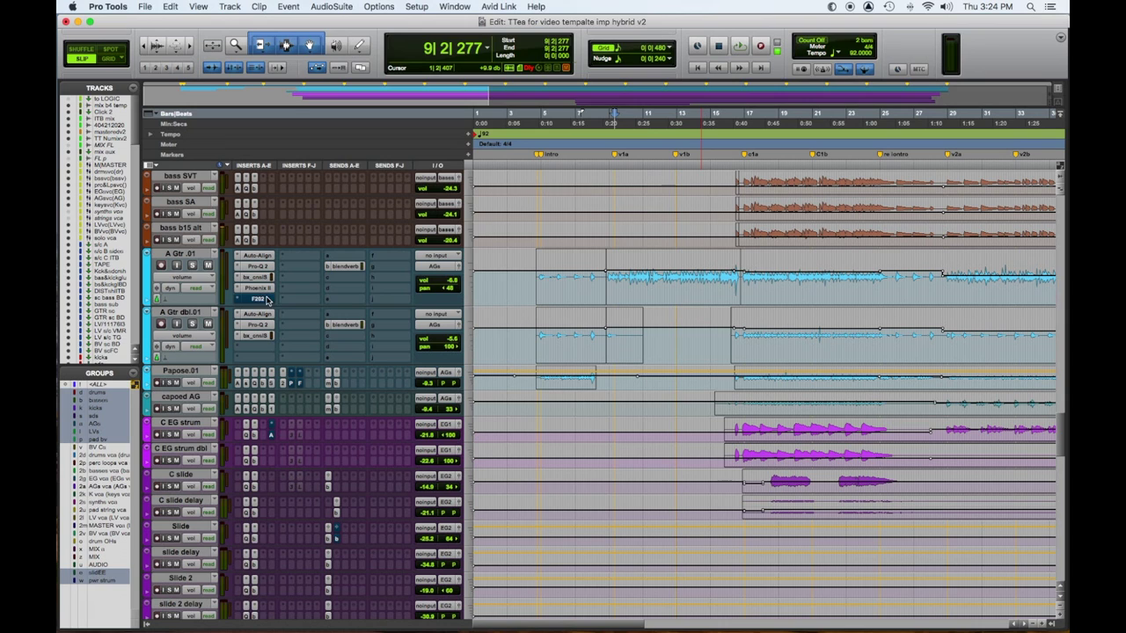
Check A Gtr.01's FilterBank F202 EQ, then scroll down to the aux effect returns.
{"action": "left_click", "coordinate": [262, 299]}
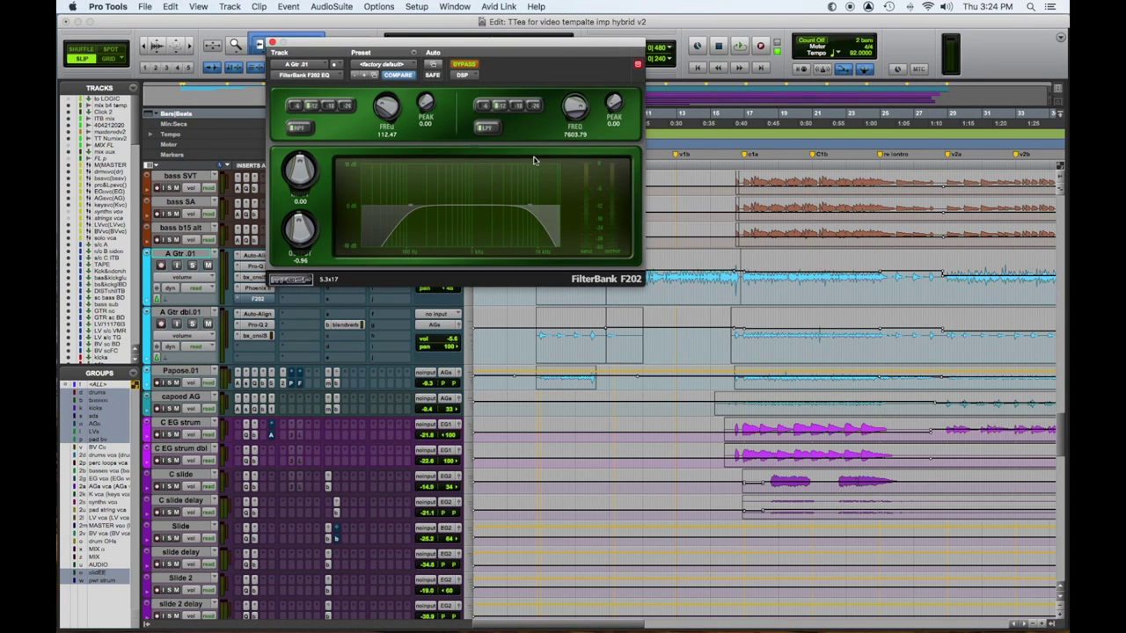
{"action": "left_click", "coordinate": [273, 42]}
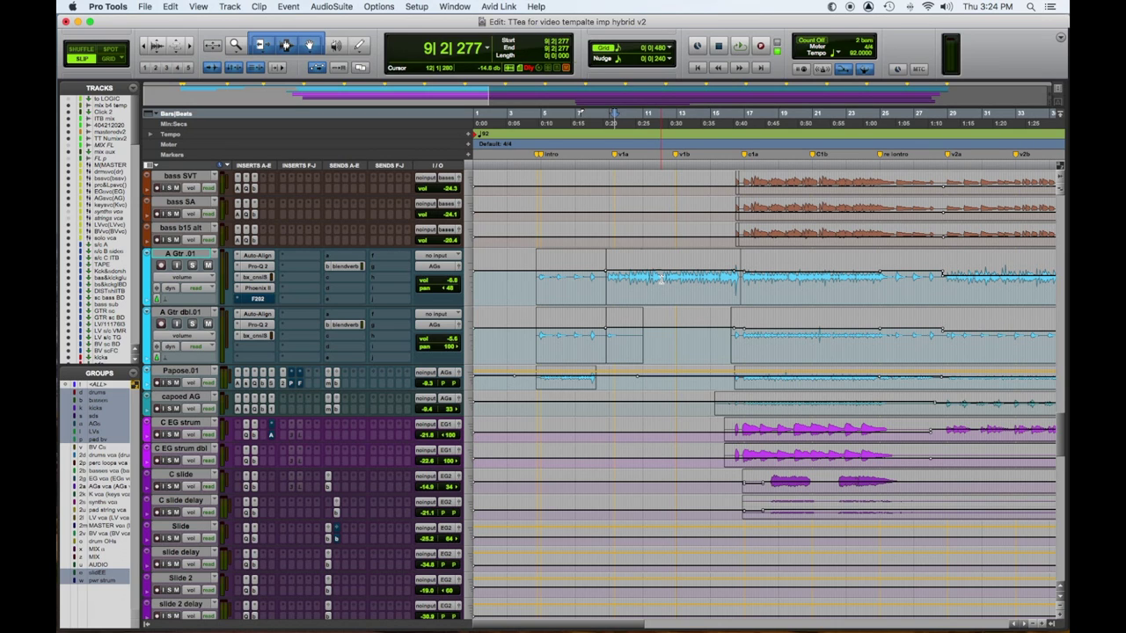
{"action": "scroll", "coordinate": [862, 373], "scroll_direction": "up", "scroll_amount": 3}
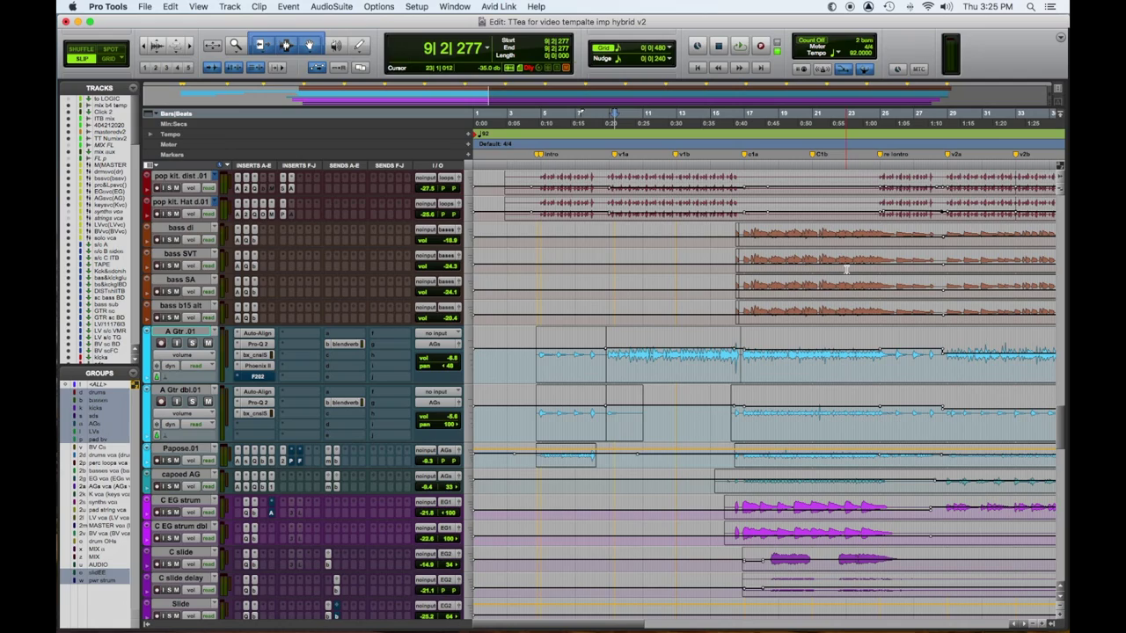
{"action": "scroll", "coordinate": [849, 270], "scroll_direction": "down", "scroll_amount": 5}
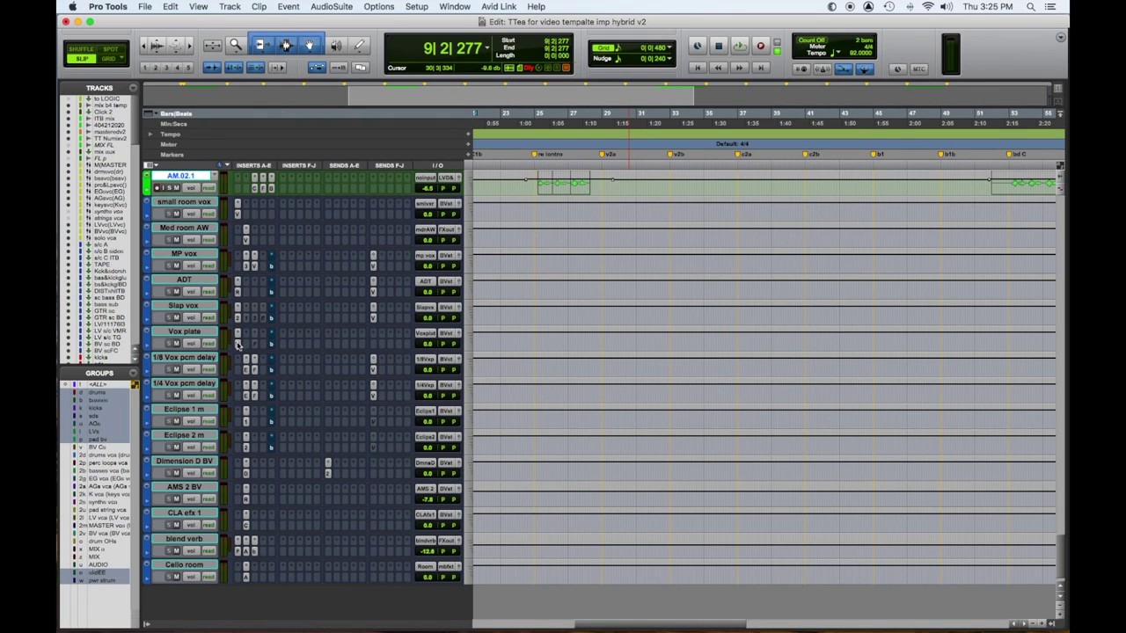
Inspect and close the Vox plate VerbSuite Classics reverb and the Reel ADT plugin.
{"action": "key", "text": "ctrl+alt+super+w"}
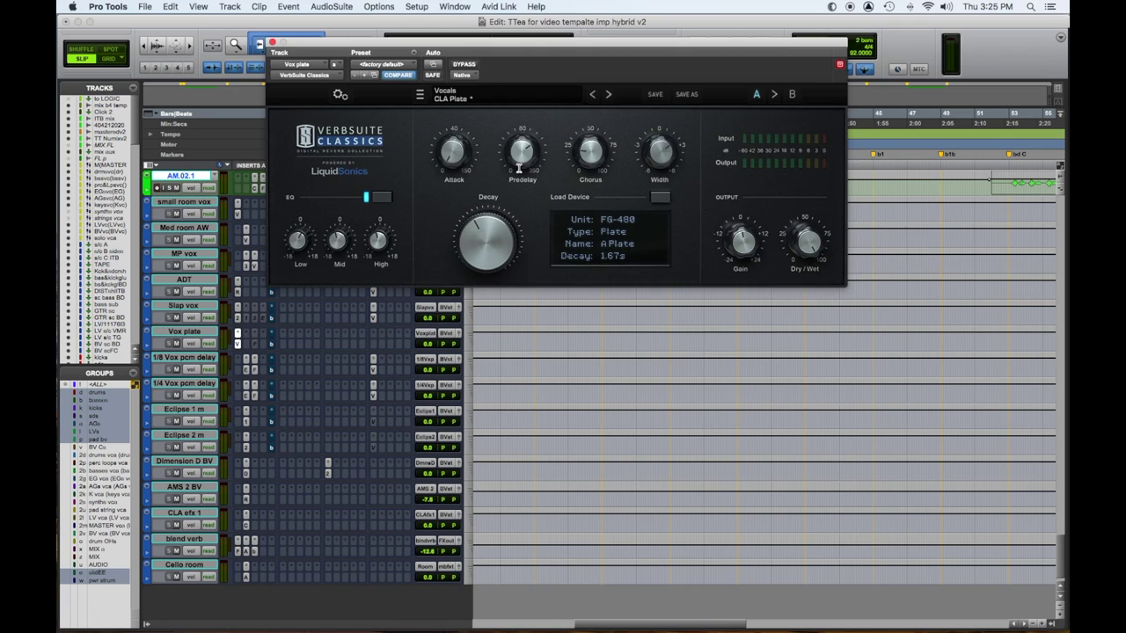
{"action": "key", "text": "ctrl+alt+super+w"}
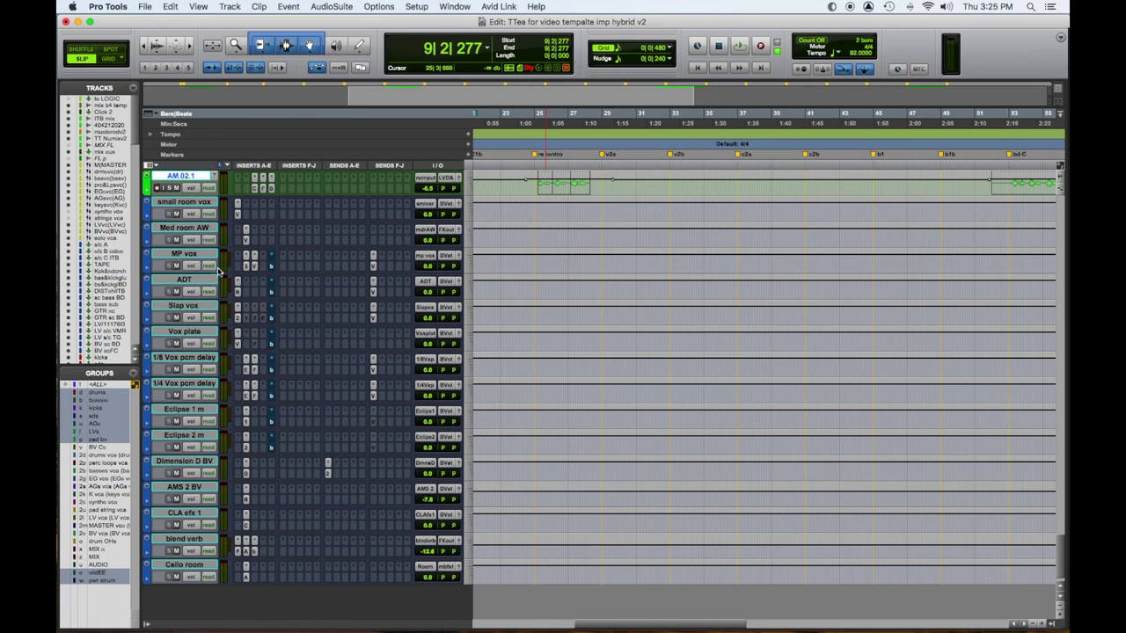
{"action": "left_click", "coordinate": [237, 293]}
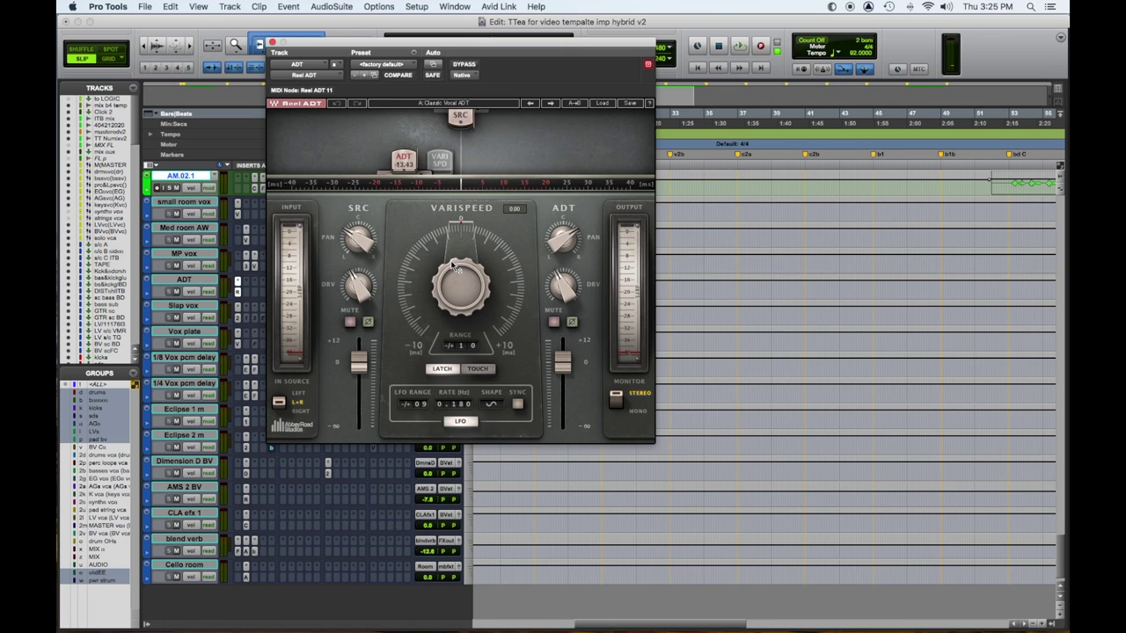
{"action": "left_click", "coordinate": [273, 44]}
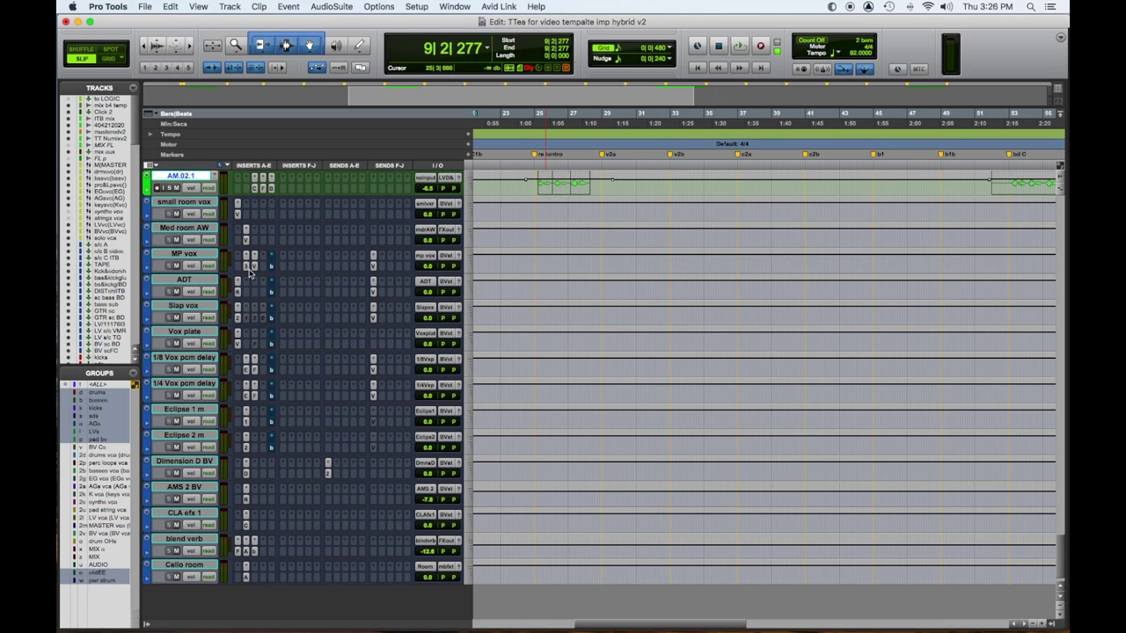
Inspect and close the H3000 on MP vox, then bring up its SPL Vitalizer.
{"action": "left_click", "coordinate": [249, 271]}
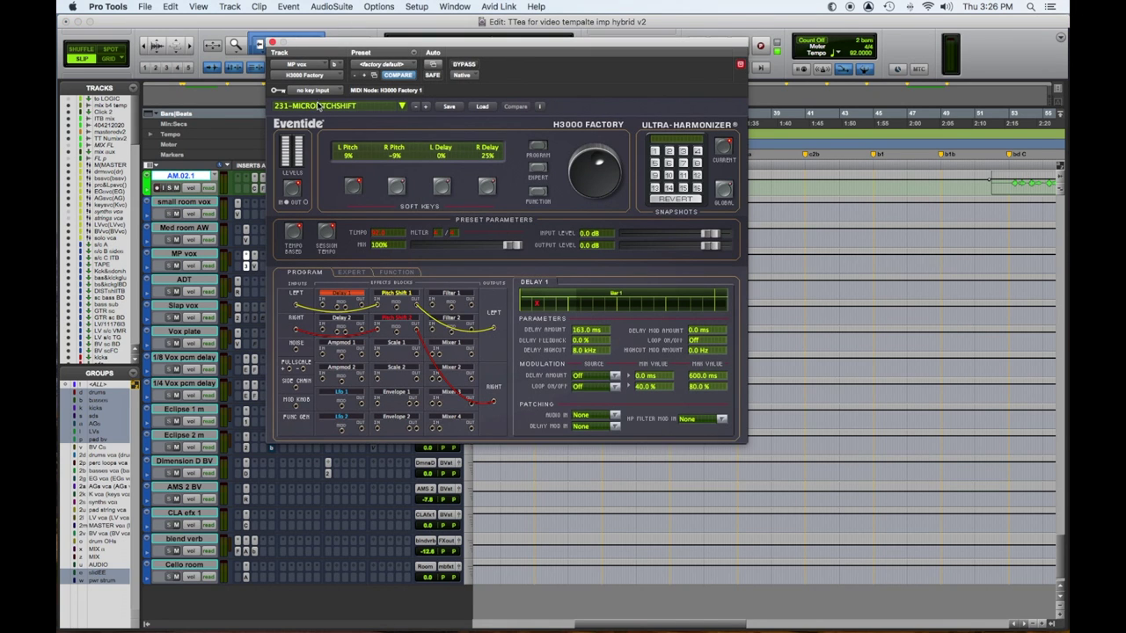
{"action": "left_click", "coordinate": [273, 42]}
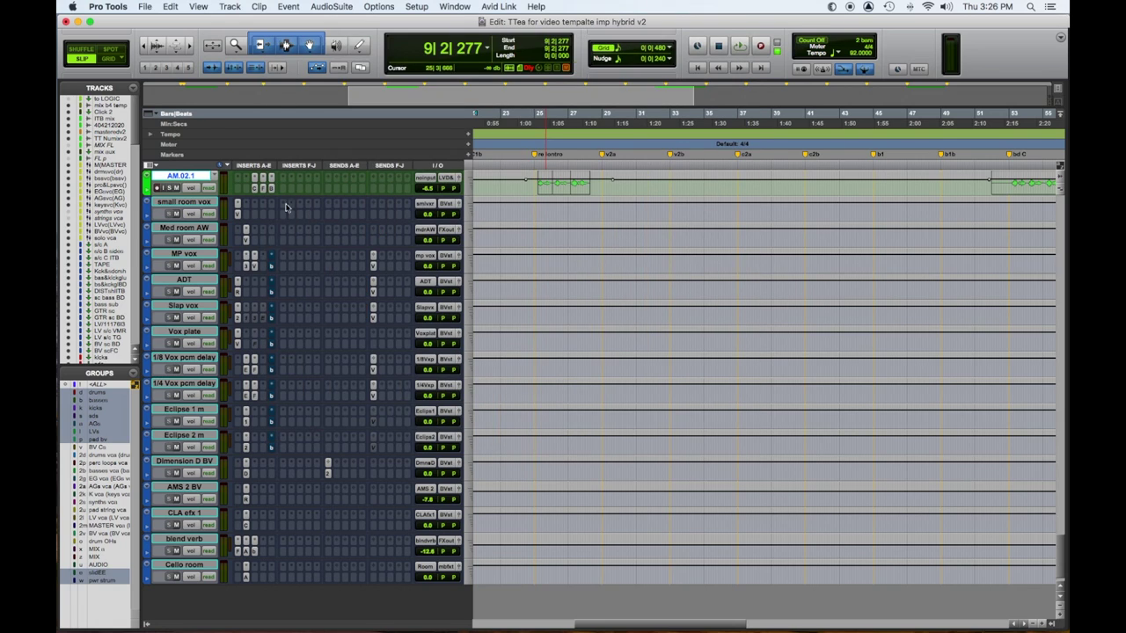
{"action": "left_click", "coordinate": [255, 267]}
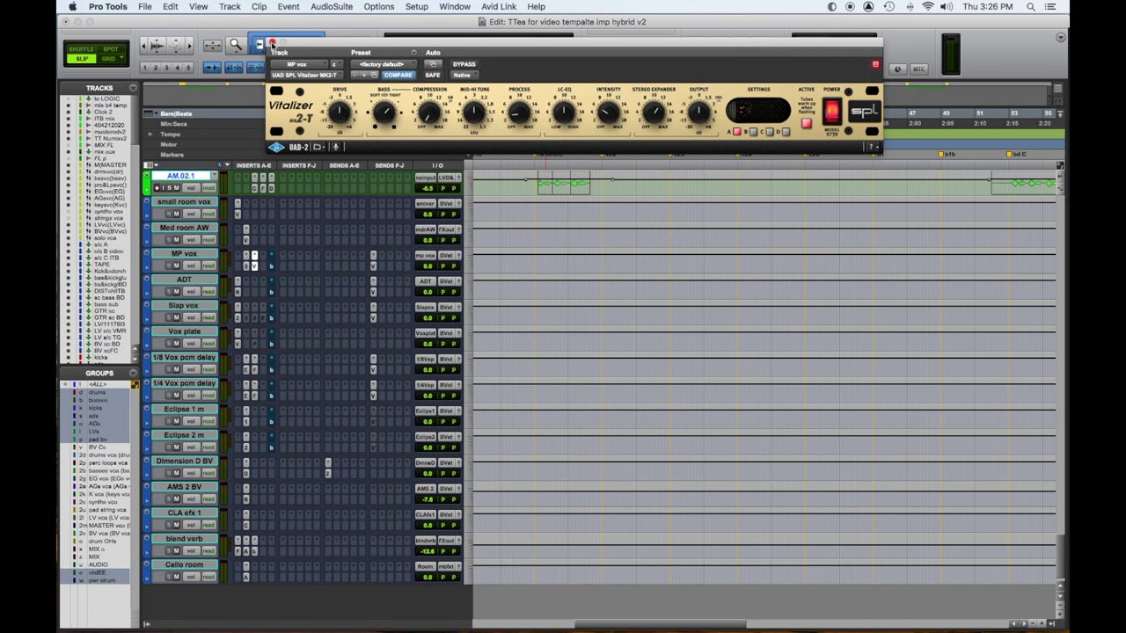
{"action": "left_click", "coordinate": [238, 317]}
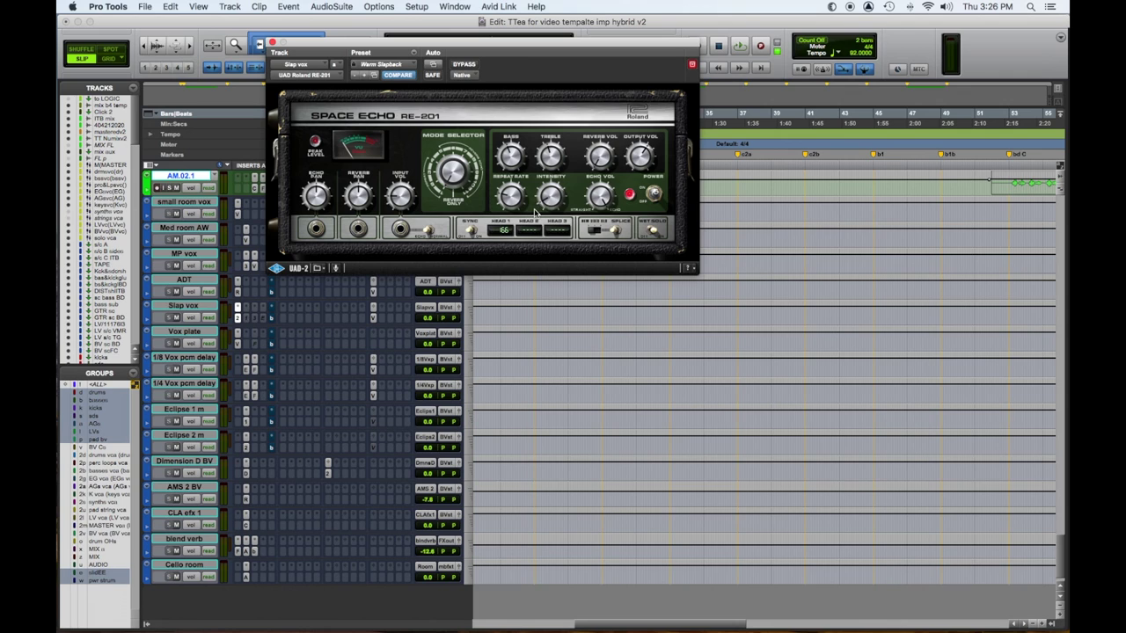
{"action": "left_click", "coordinate": [273, 43]}
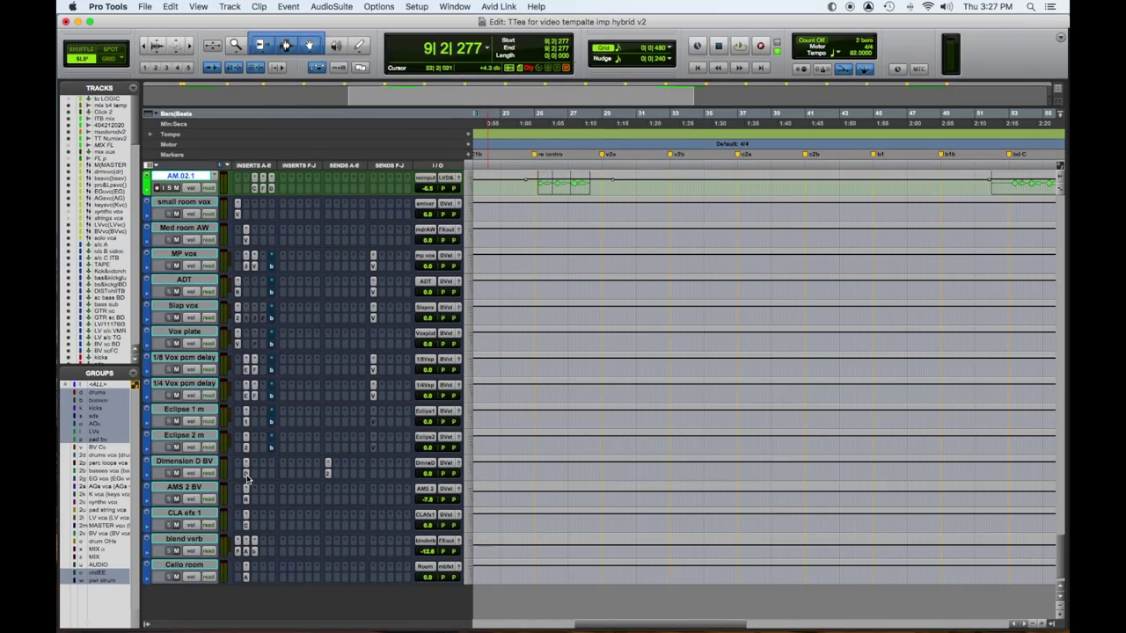
{"action": "left_click", "coordinate": [246, 474]}
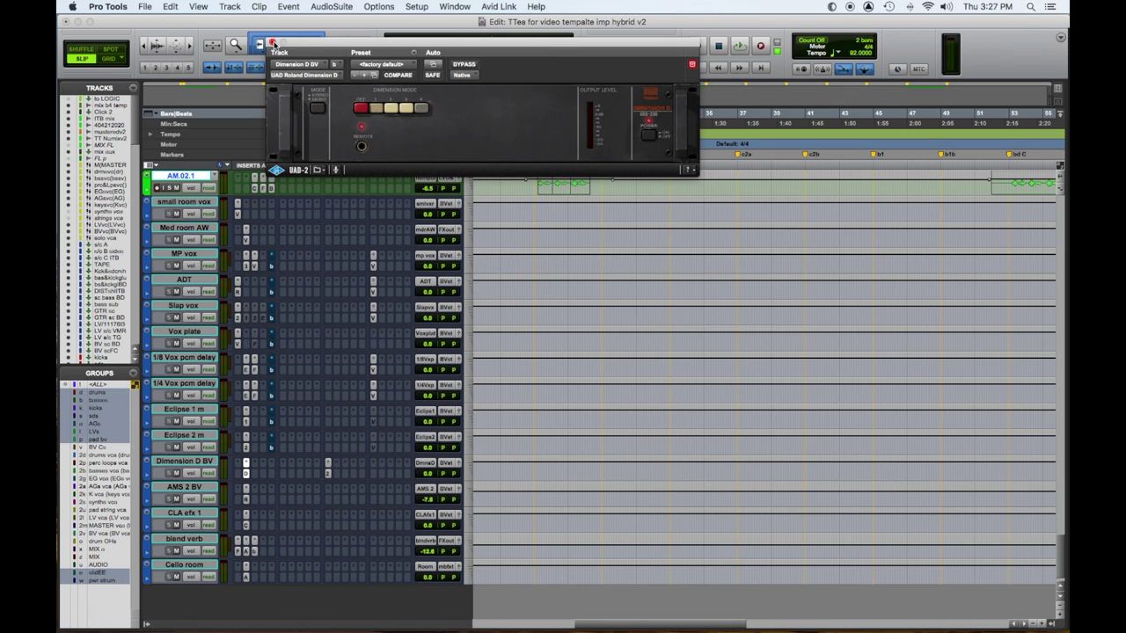
{"action": "left_click", "coordinate": [273, 42]}
{"action": "left_click", "coordinate": [247, 489]}
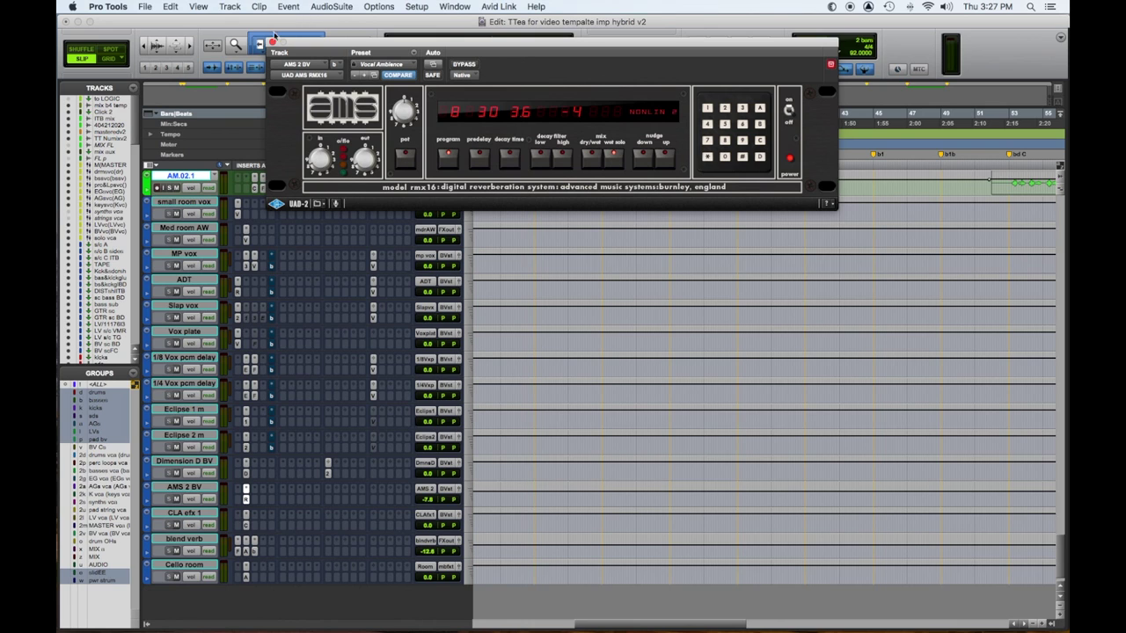
{"action": "left_click", "coordinate": [273, 42]}
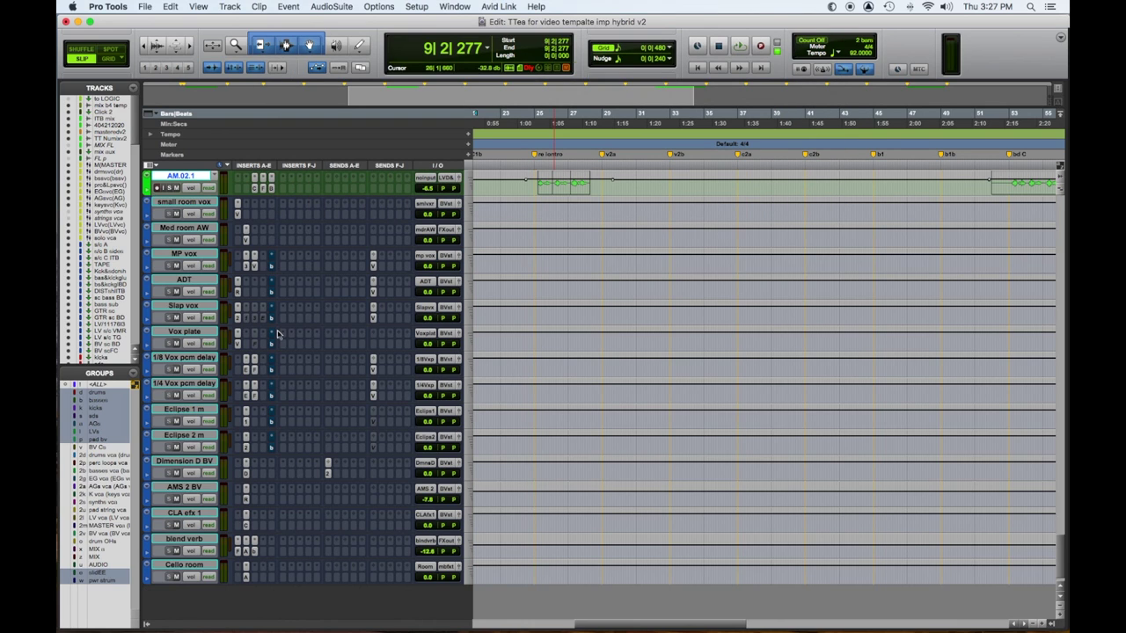
{"action": "left_click", "coordinate": [246, 527]}
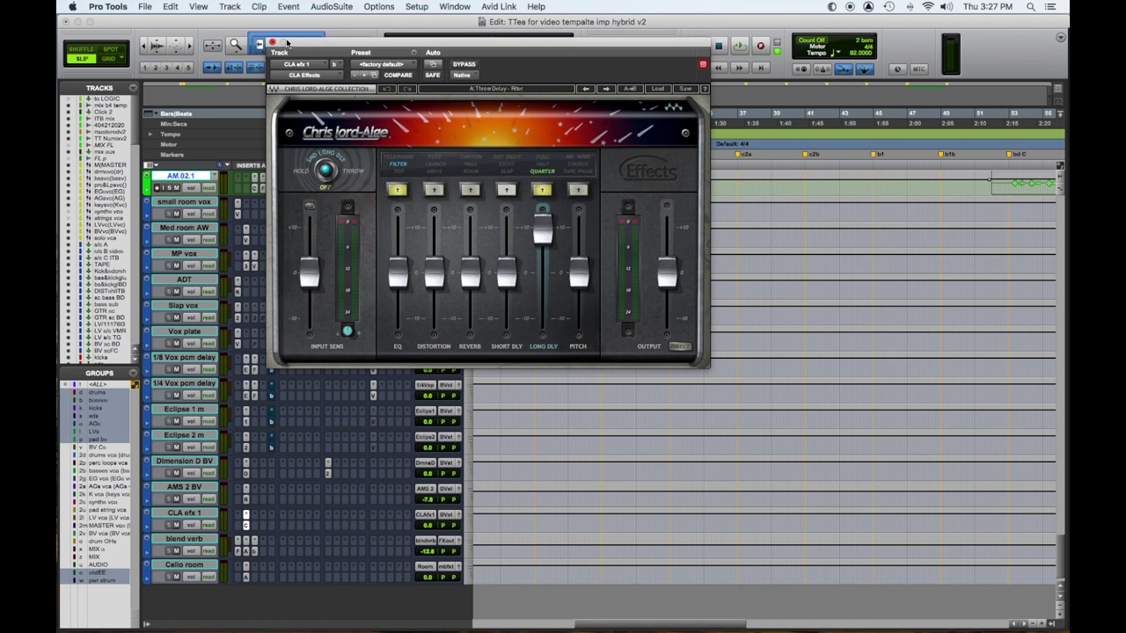
{"action": "left_click", "coordinate": [273, 42]}
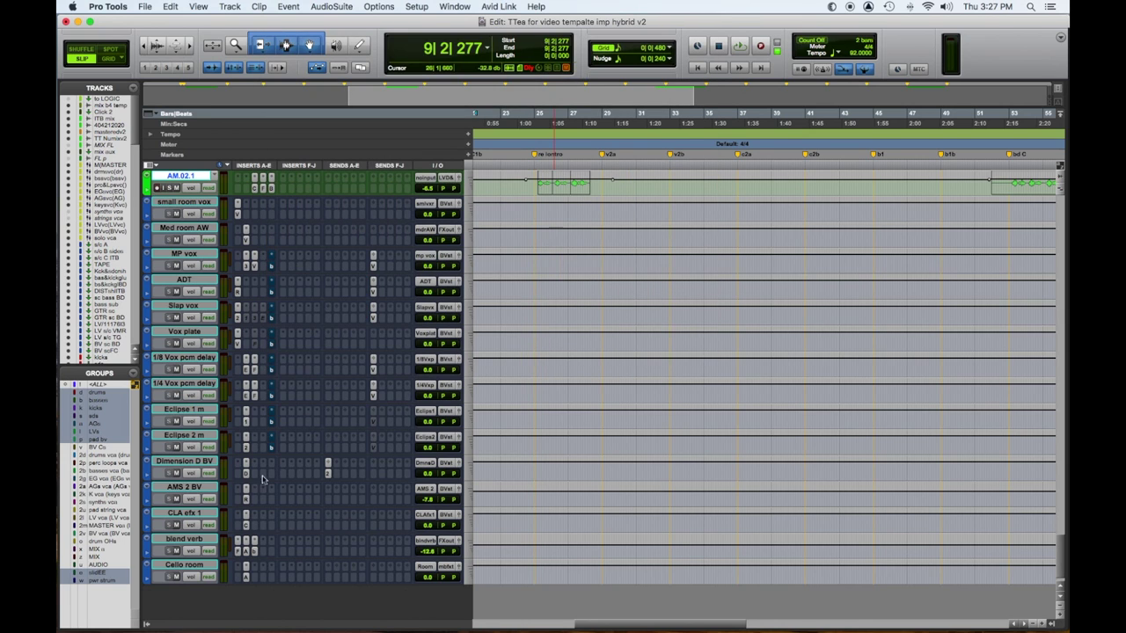
{"action": "left_click", "coordinate": [247, 552]}
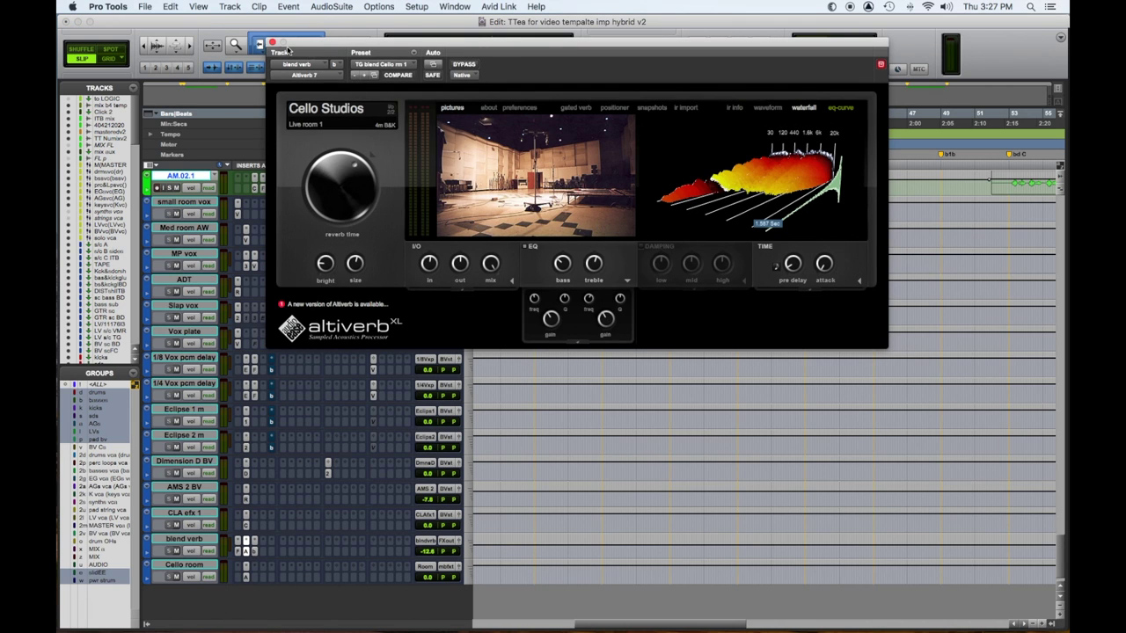
{"action": "left_click", "coordinate": [269, 43]}
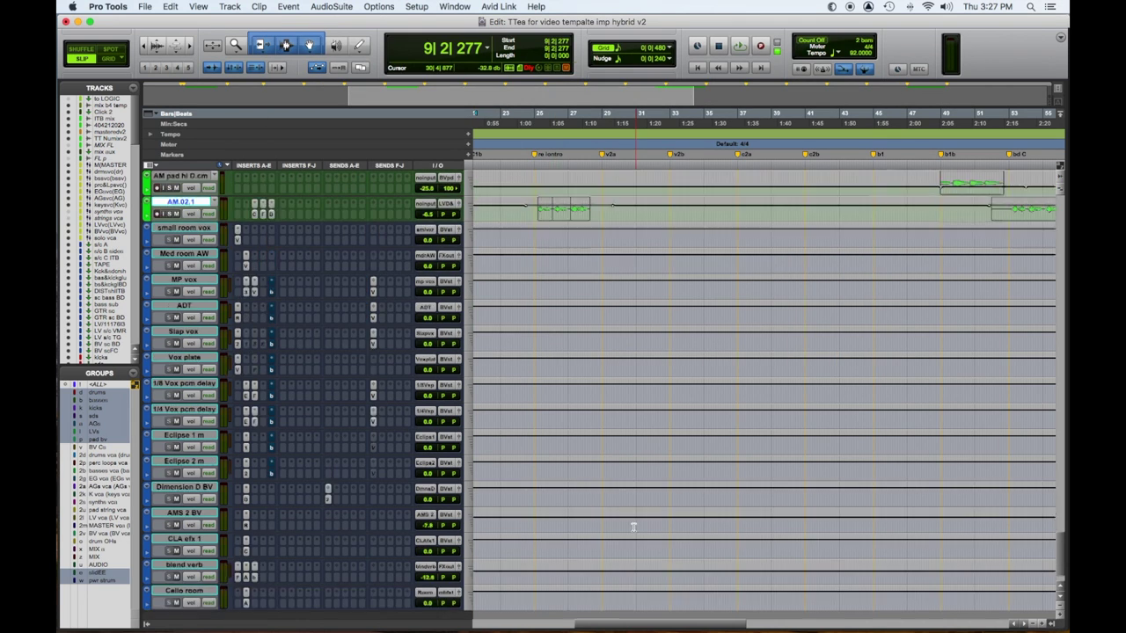
{"action": "scroll", "coordinate": [630, 524], "scroll_direction": "up", "scroll_amount": 10}
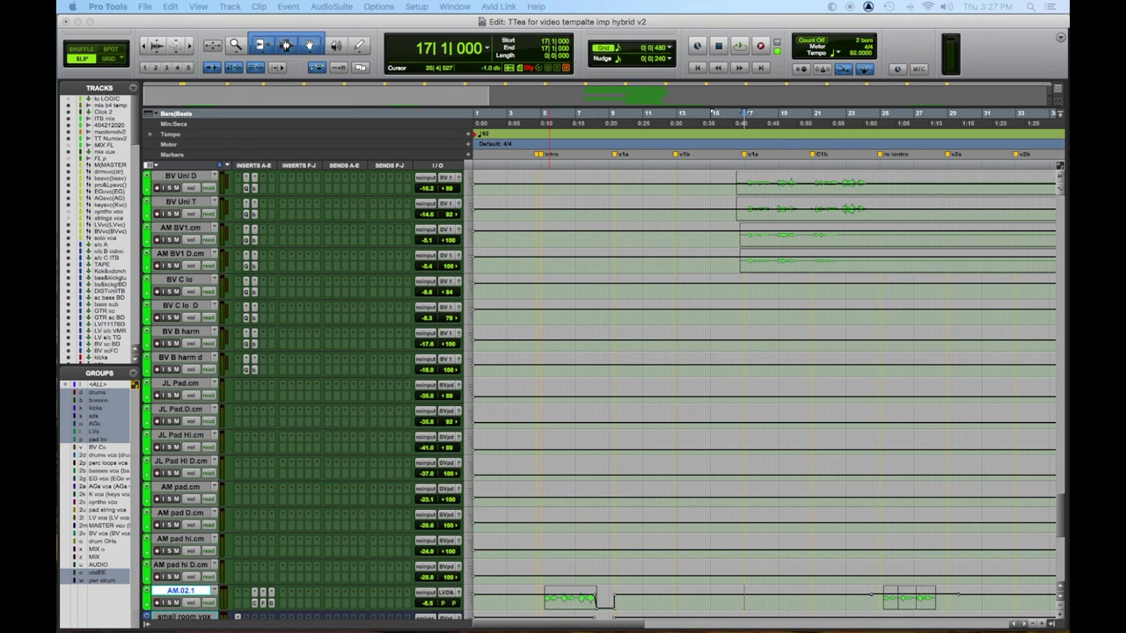
Play back the section starting at bar 17.
{"action": "key", "text": "space"}
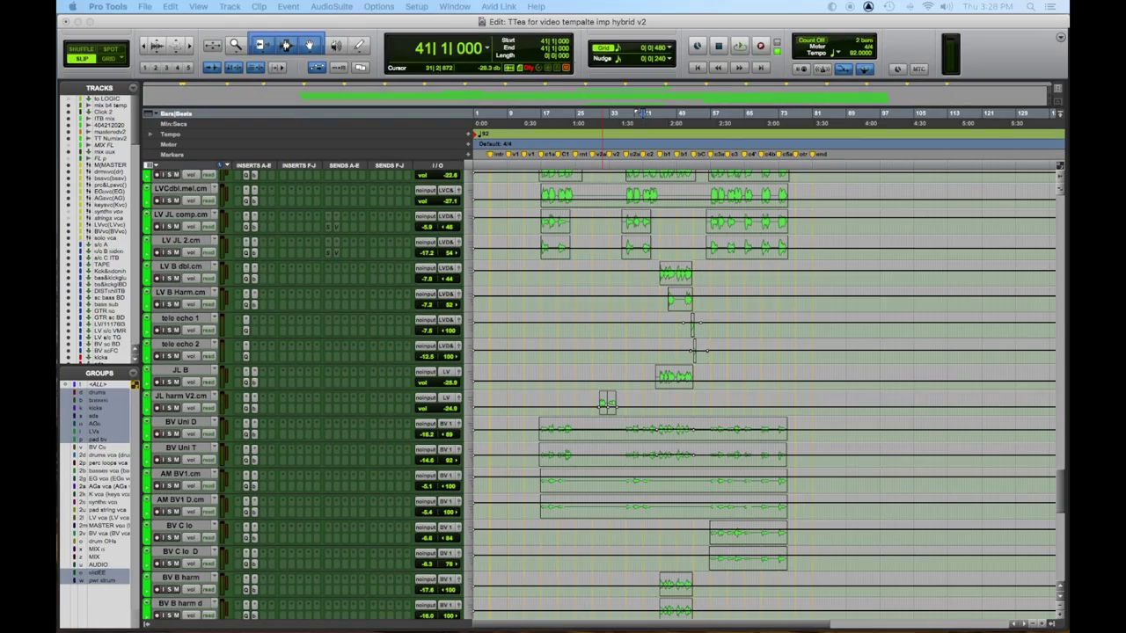
Play the song from bar 41 and mute the C EG strum guitar track.
{"action": "key", "text": "space"}
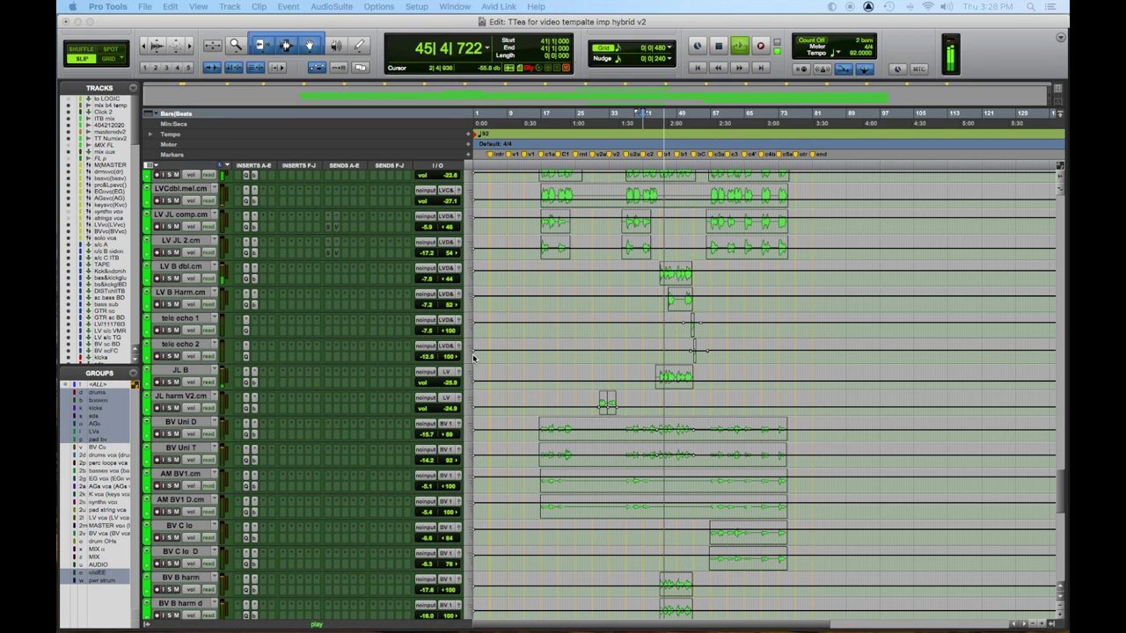
{"action": "scroll", "coordinate": [615, 312], "scroll_direction": "up", "scroll_amount": 10}
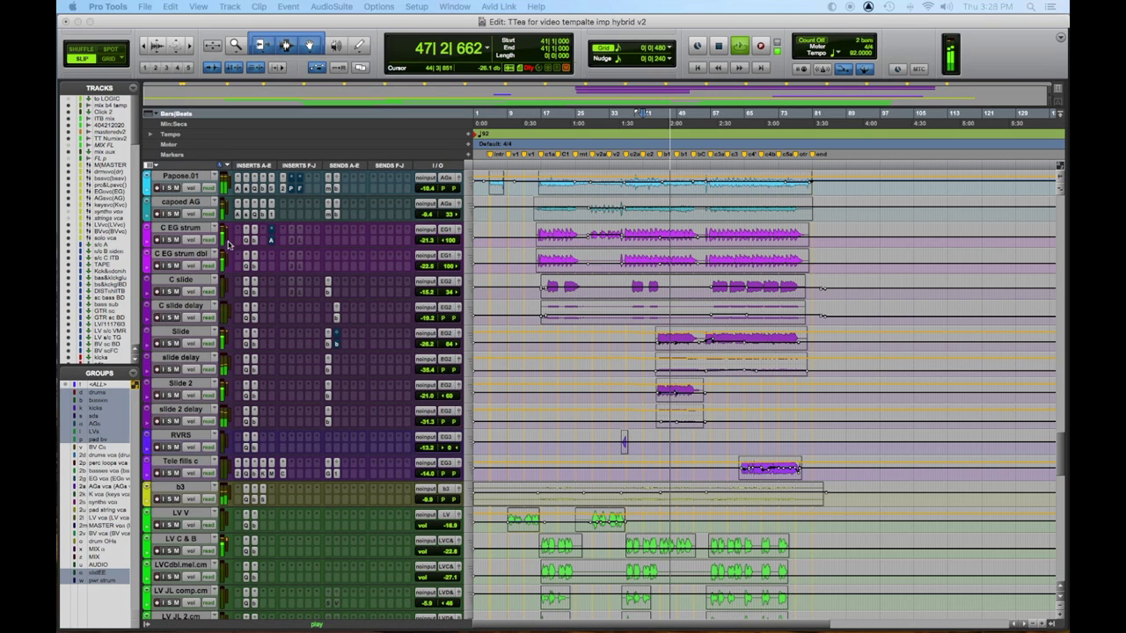
{"action": "left_click", "coordinate": [170, 240]}
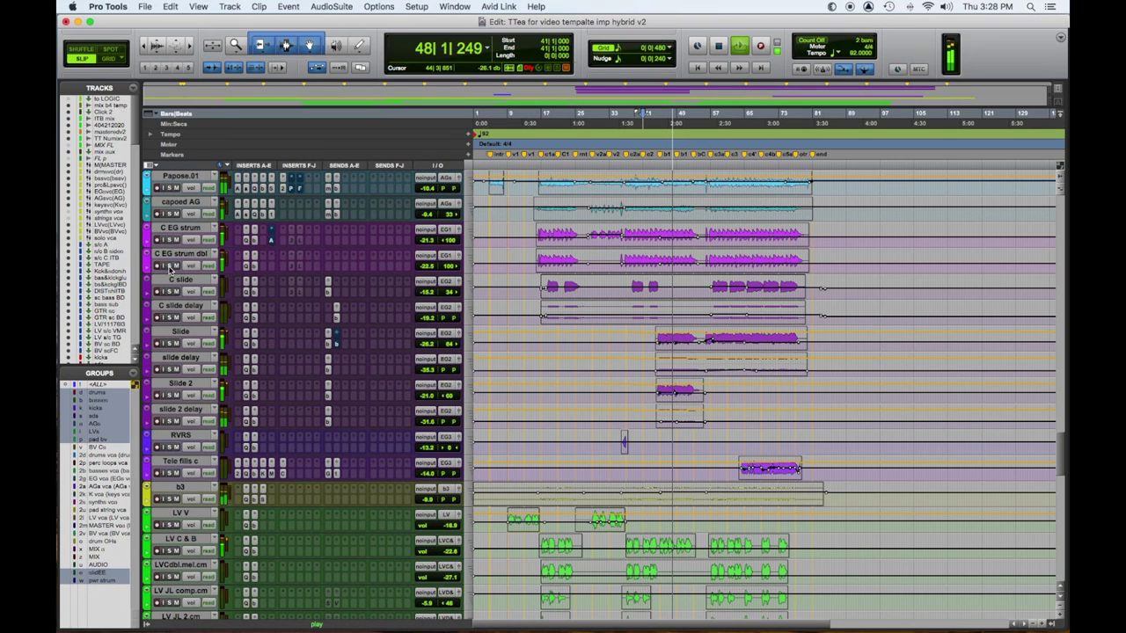